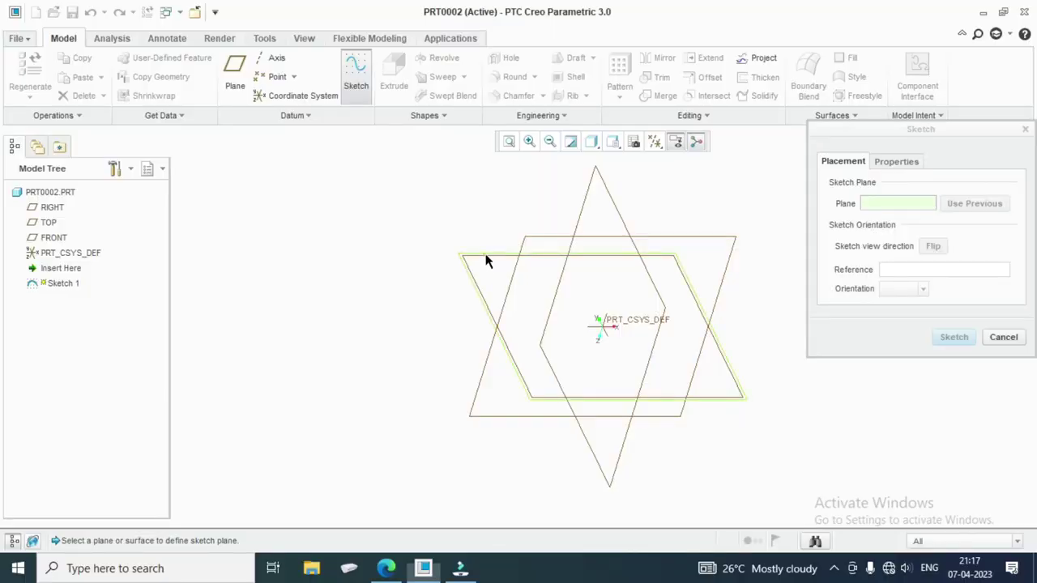
Confirm the sketch plane and references, and orient the view flat to the sketch.
click(486, 261)
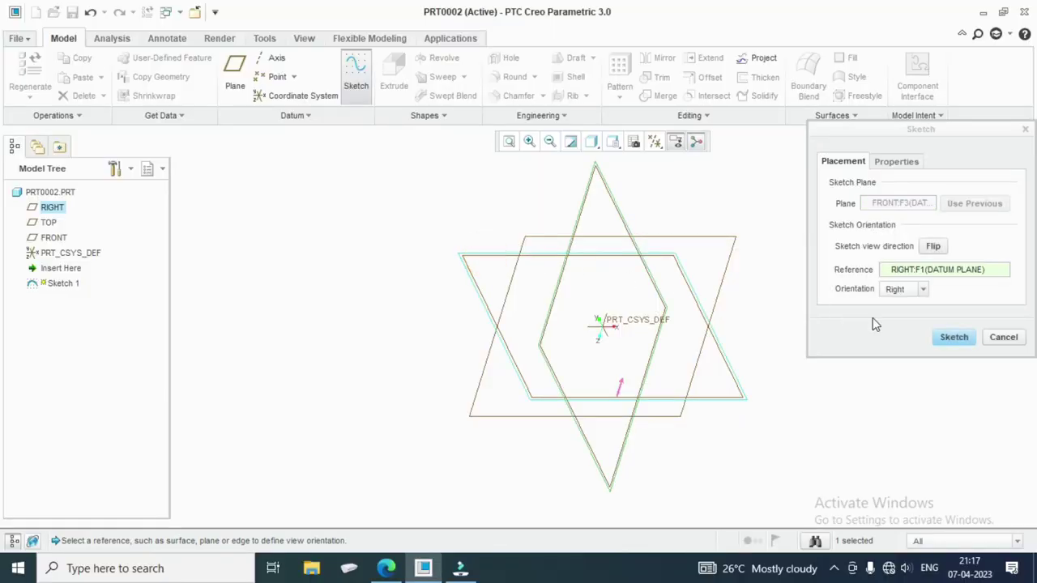
click(953, 337)
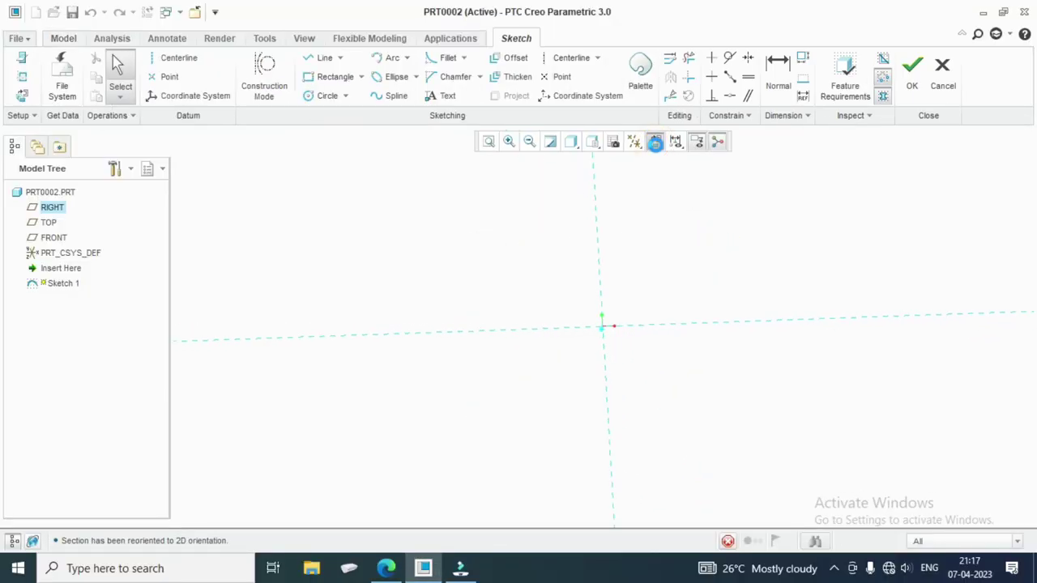
click(653, 145)
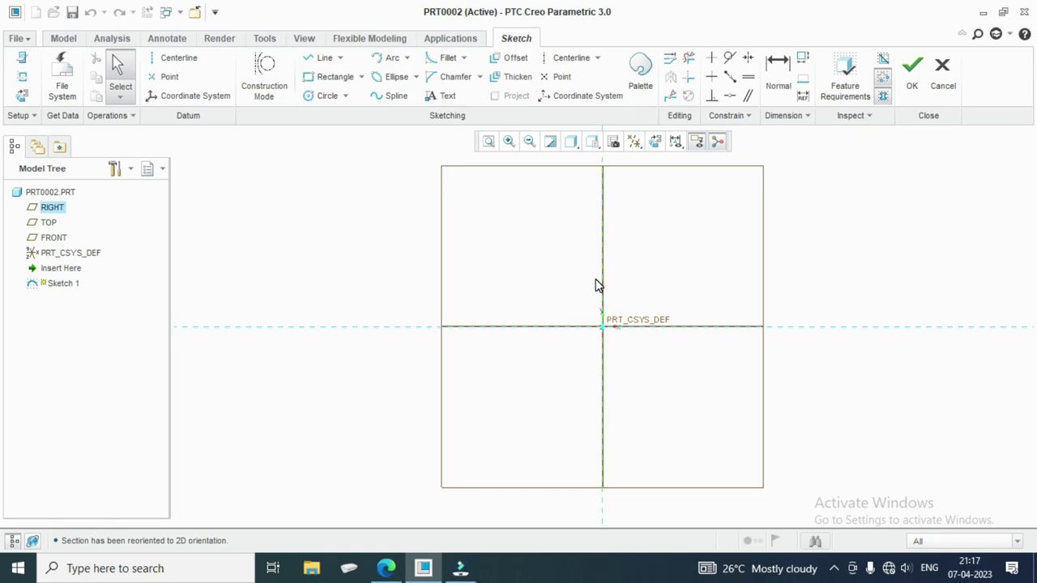
Draw two concentric circles at the origin and a smaller concentric pair to the right.
click(318, 95)
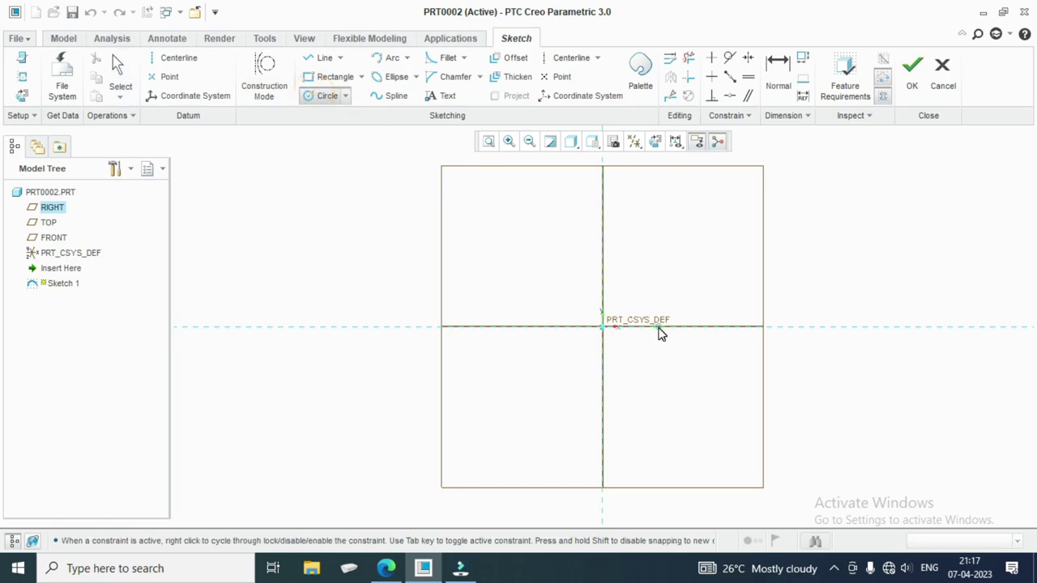
click(603, 326)
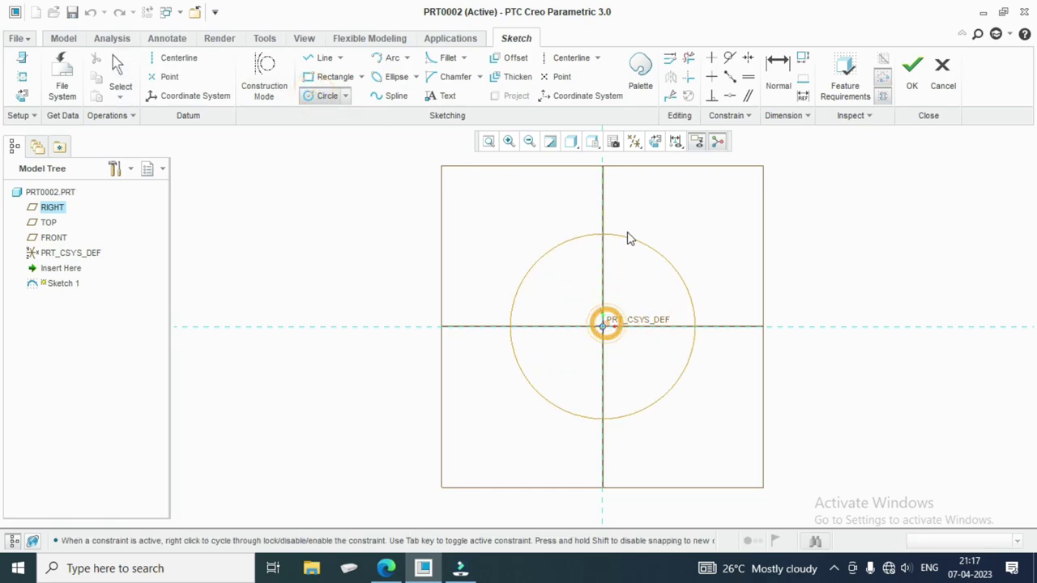
click(629, 216)
click(604, 327)
click(626, 242)
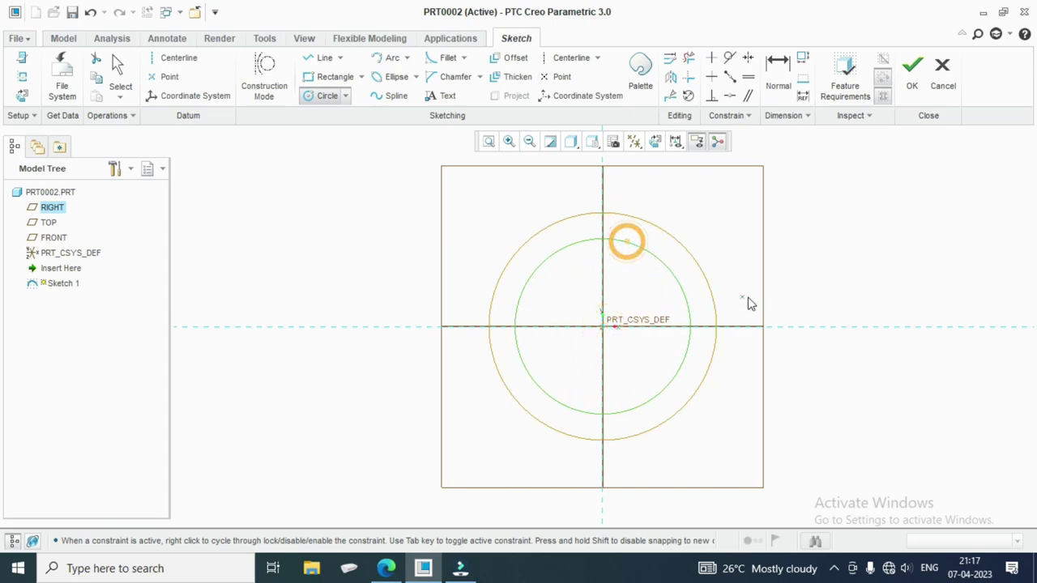
scroll(519, 360, up, 2)
scroll(518, 360, up, 2)
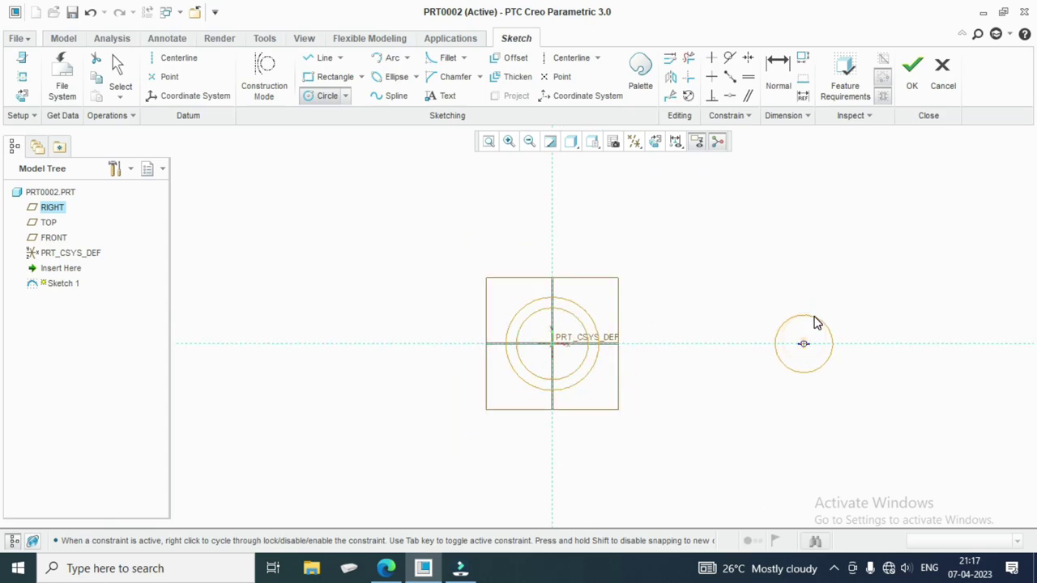
click(813, 314)
click(804, 343)
click(816, 336)
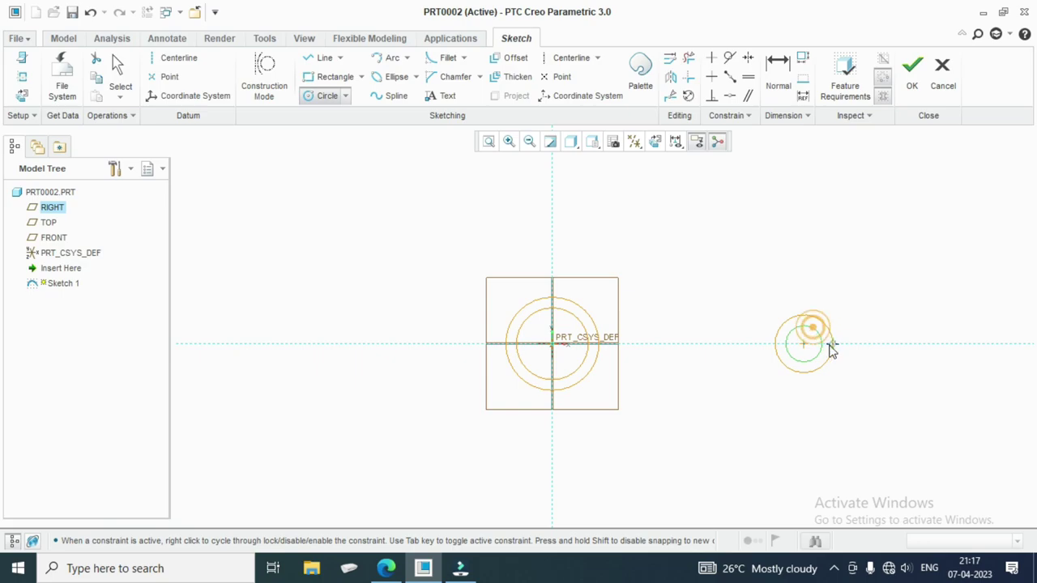
middle_click(828, 348)
scroll(717, 459, down, 1)
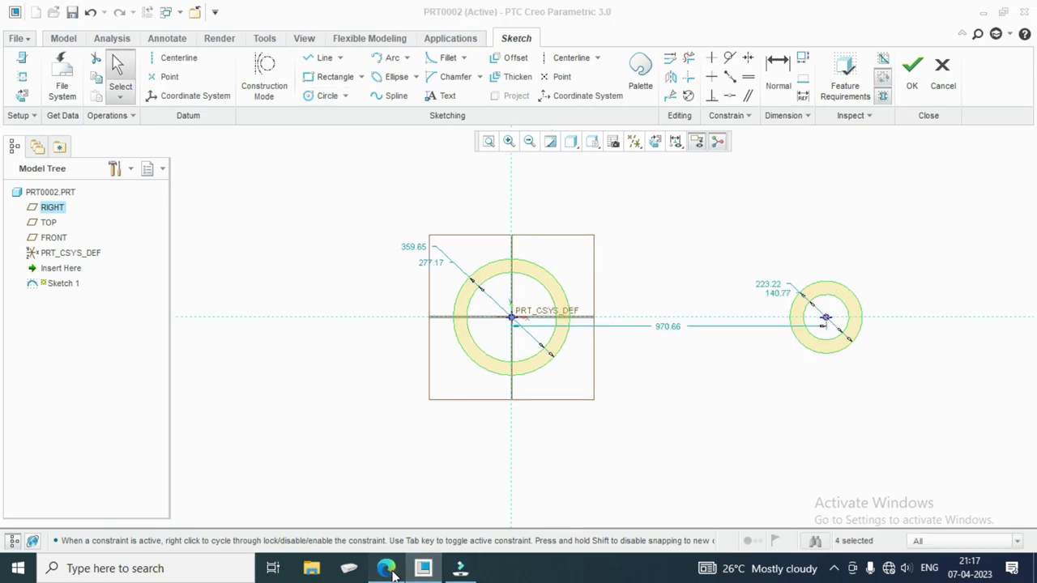
Set the centre distance to 195 and the right outer circle's diameter to 30.
click(433, 574)
click(434, 574)
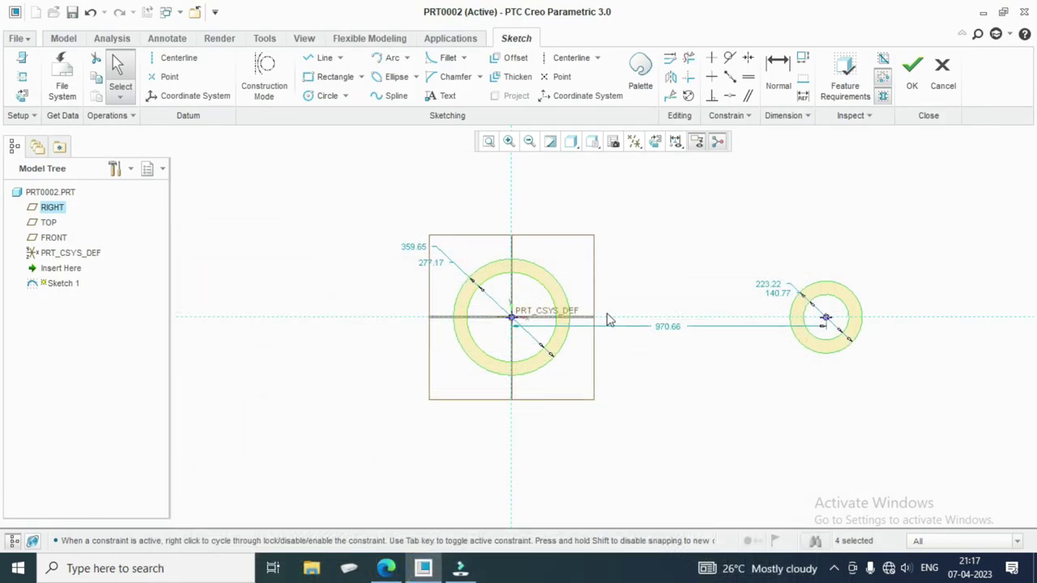
double_click(667, 326)
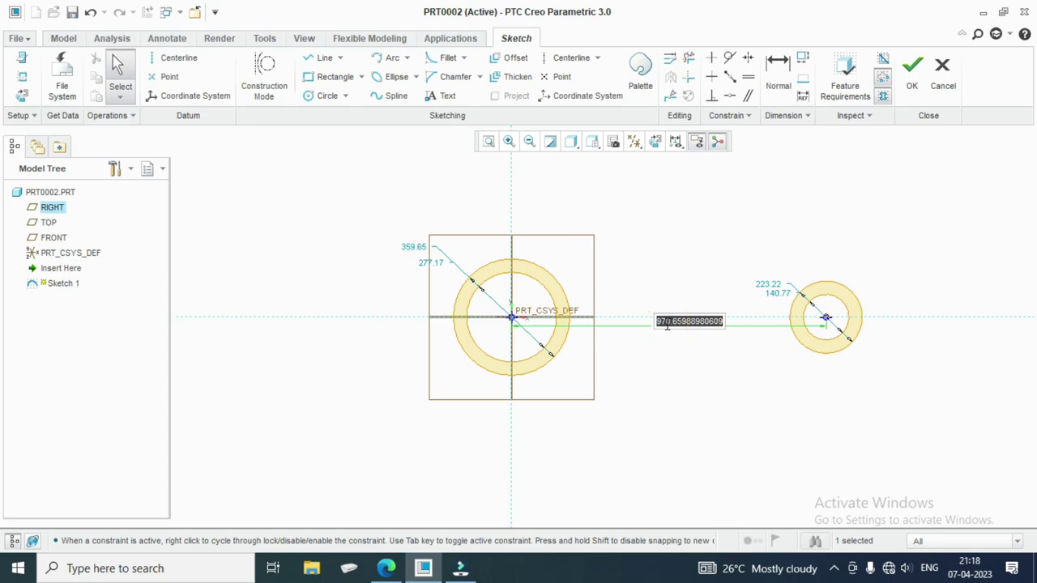
text(195)
key(Return)
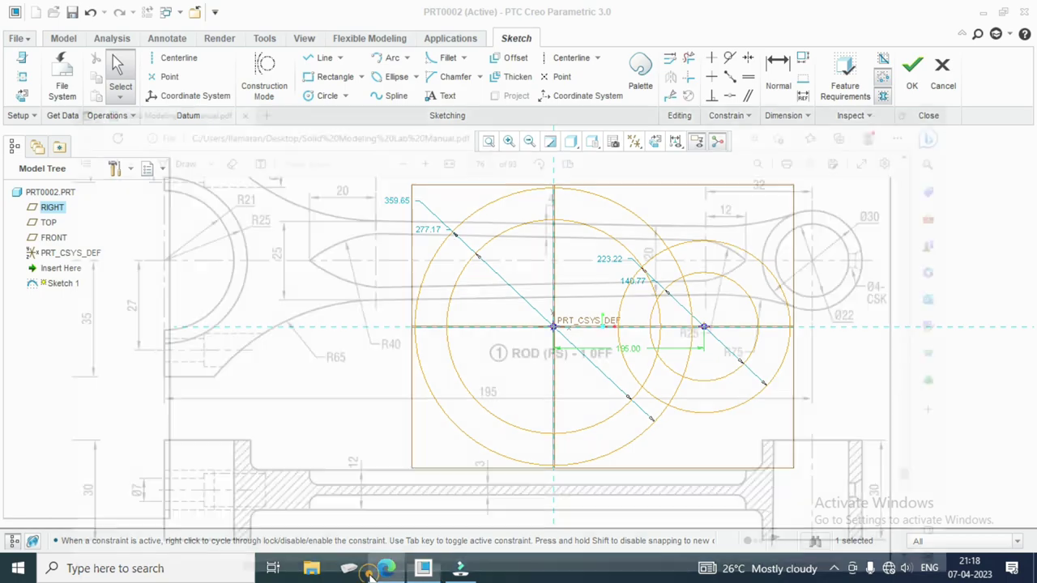
click(385, 568)
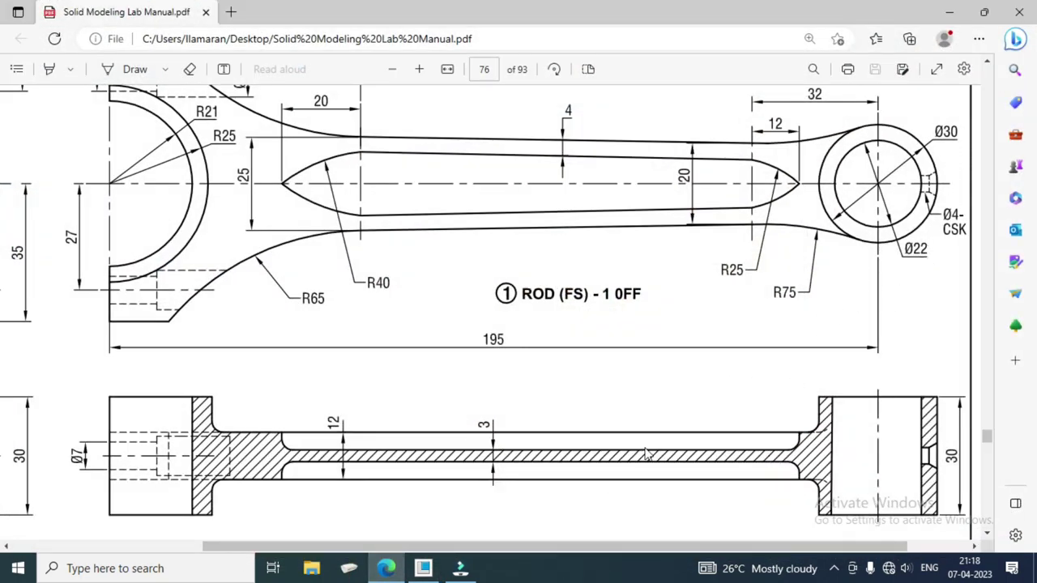
click(385, 568)
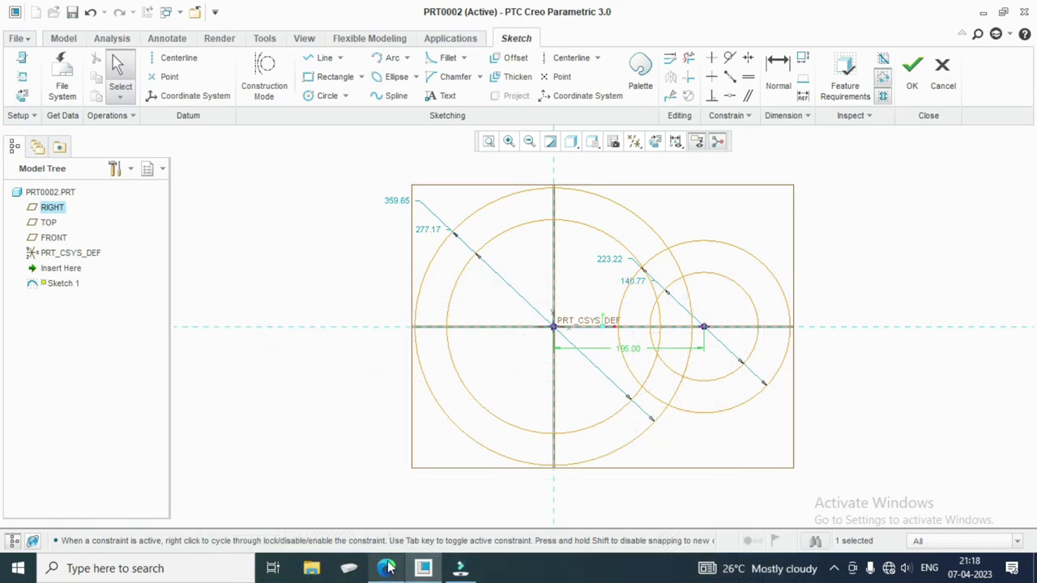
double_click(611, 260)
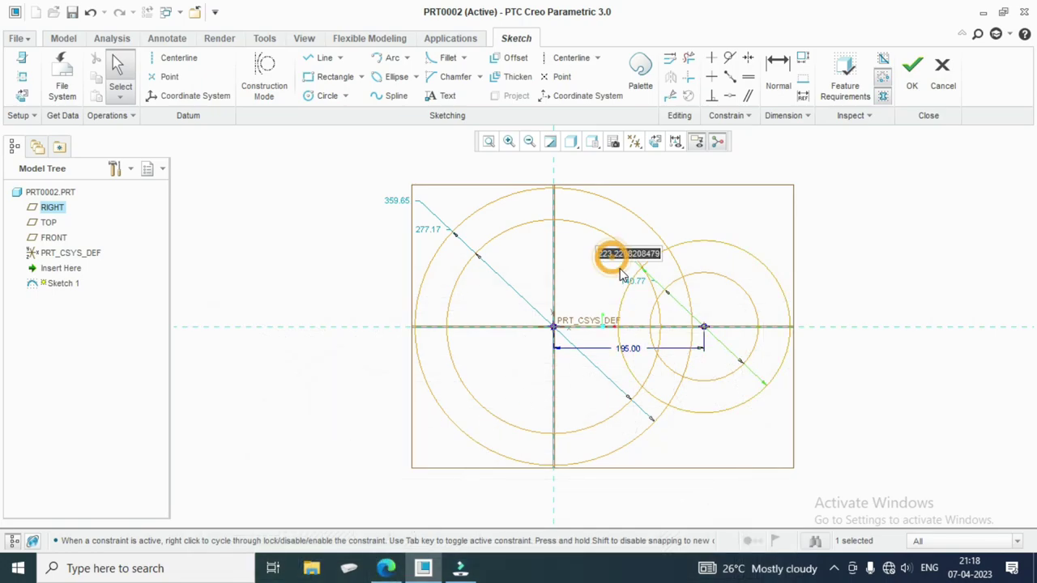
text(30)
key(Return)
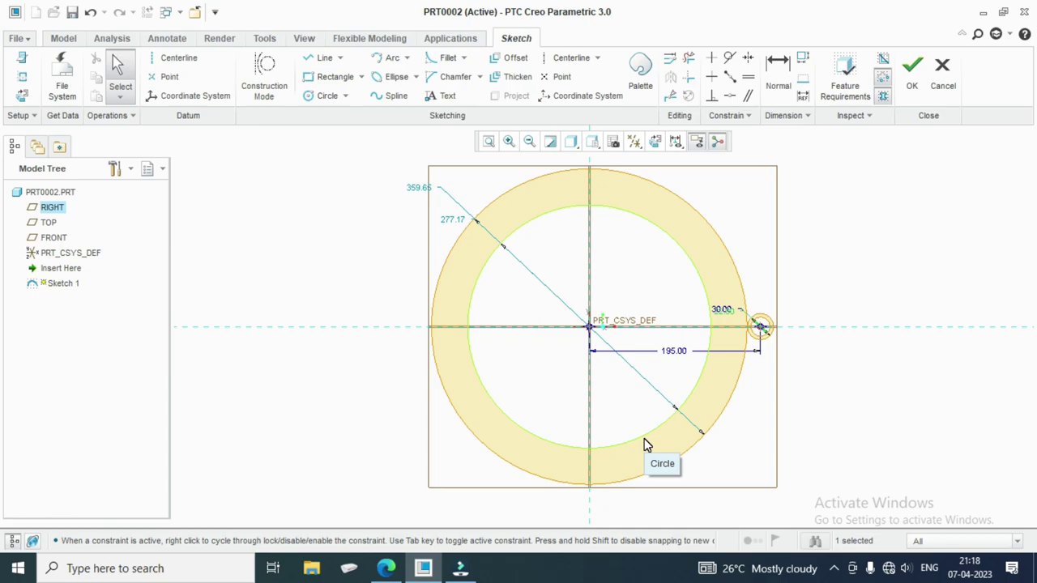
Resize the left circles to diameters 25*2 (50) and 55.
click(388, 568)
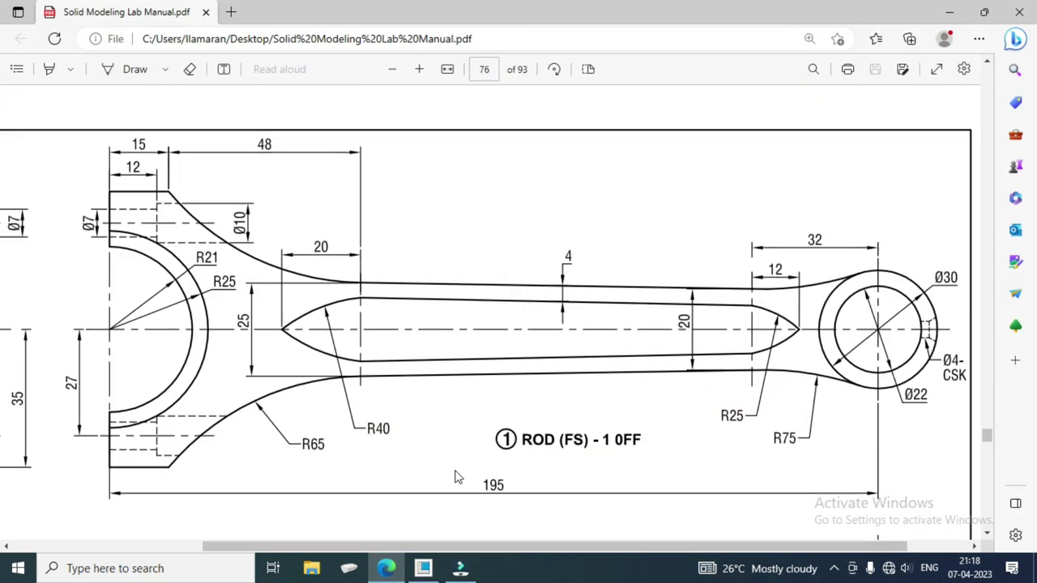
click(385, 568)
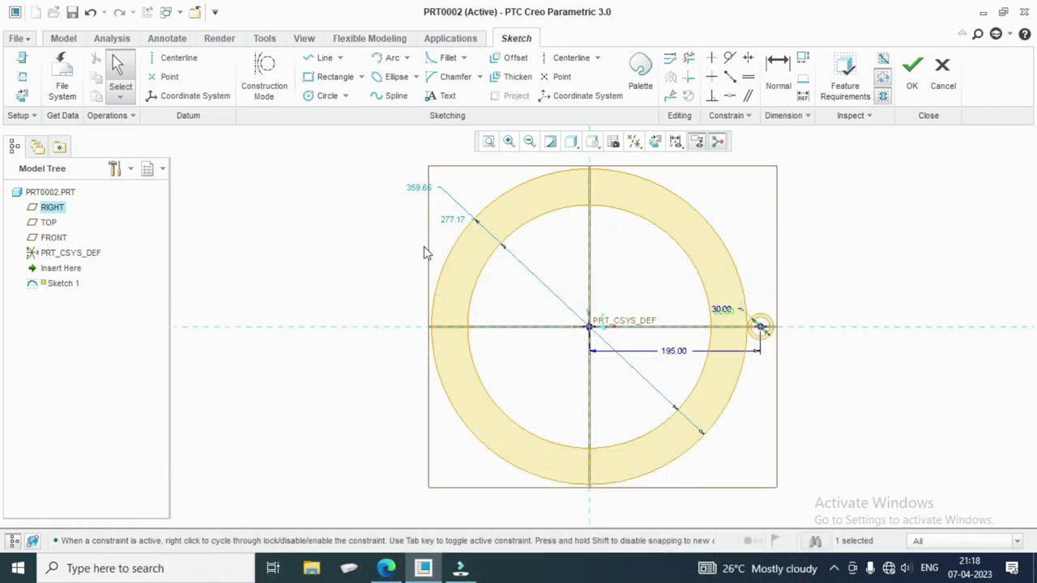
double_click(452, 220)
text(25)
text(*2)
key(Return)
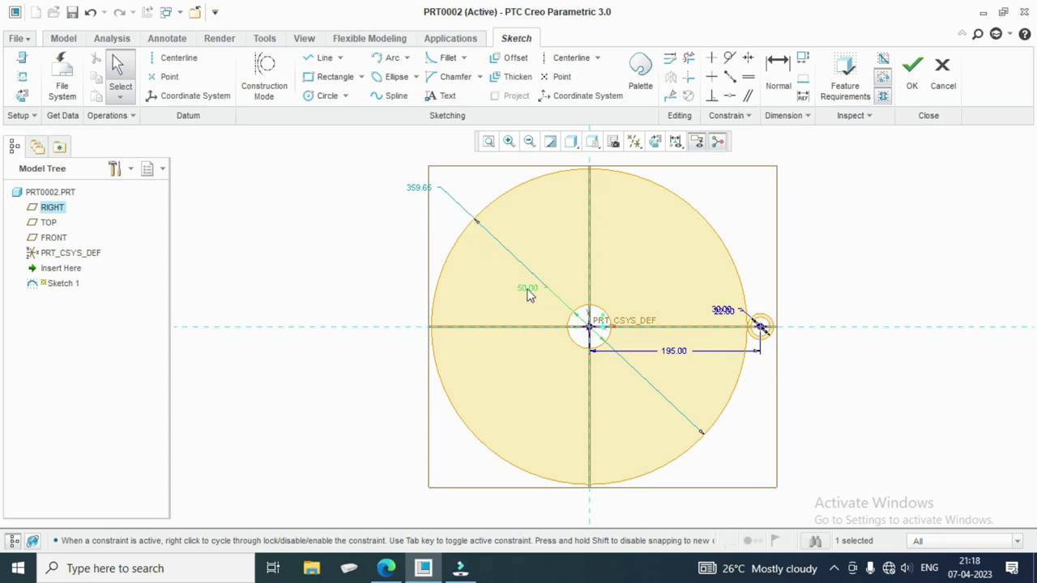
click(386, 570)
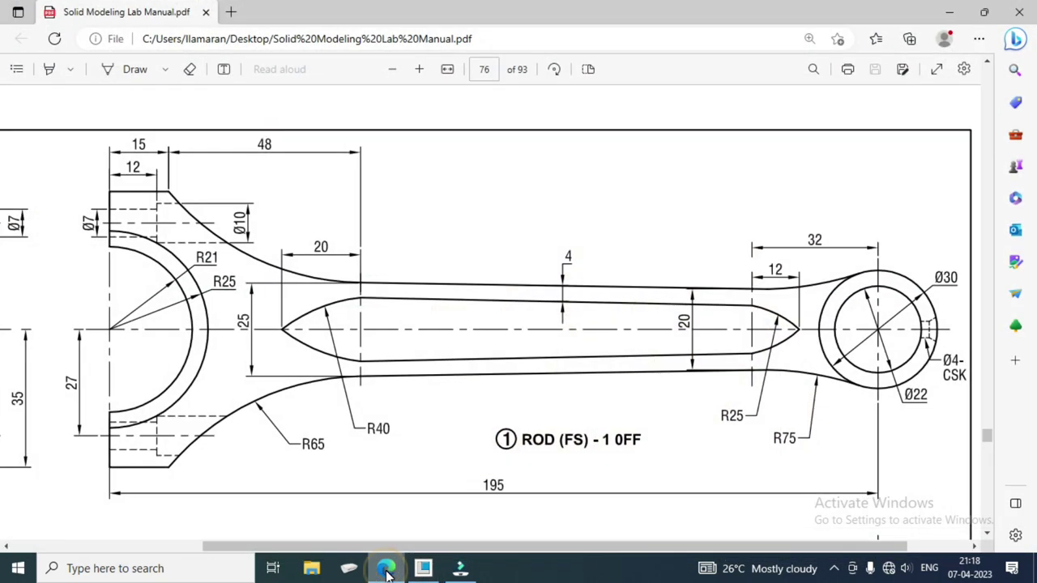
click(422, 568)
double_click(424, 184)
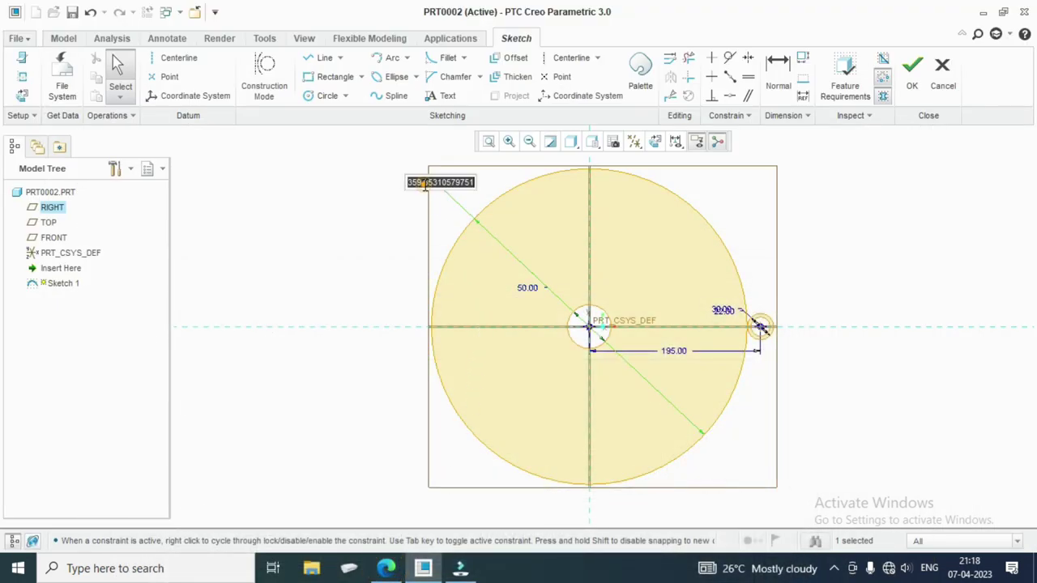
text(55)
key(Return)
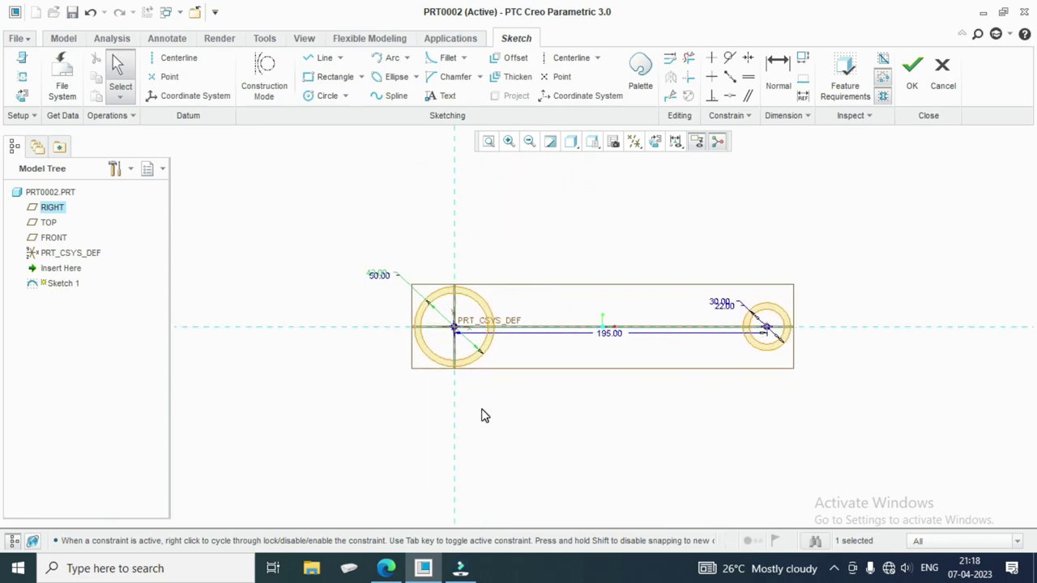
Draw a vertical line through the left circles' centre.
click(324, 58)
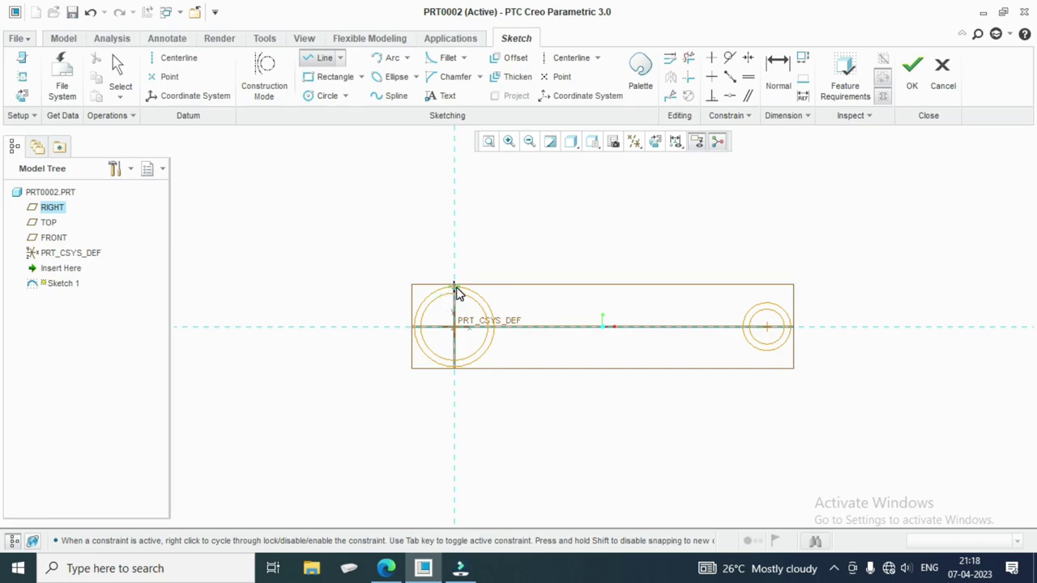
click(453, 287)
click(454, 366)
middle_click(645, 273)
middle_click(646, 273)
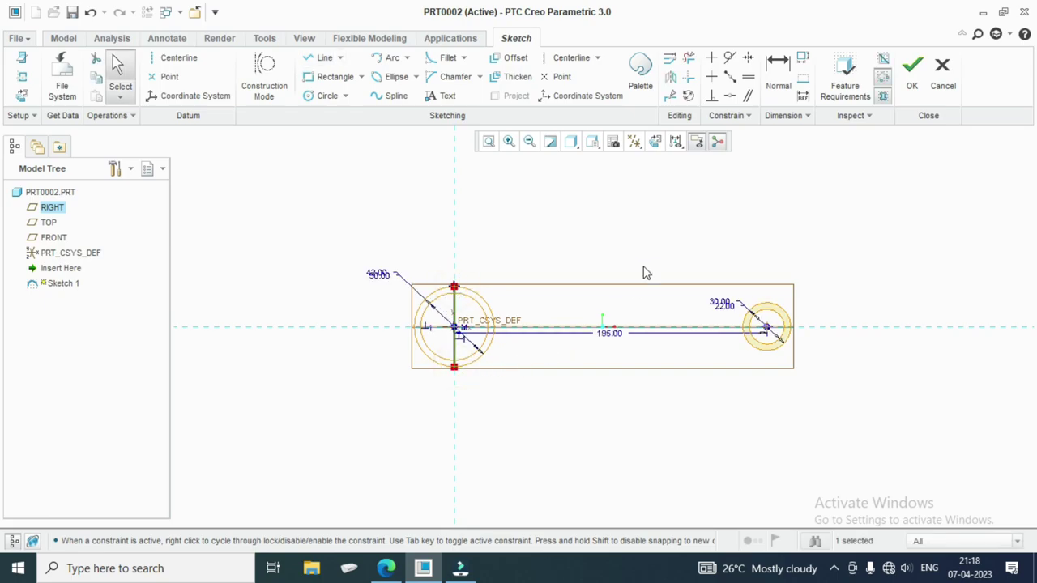
Trim away the left halves of the origin circles, leaving right-side arcs.
click(688, 58)
scroll(472, 365, up, 2)
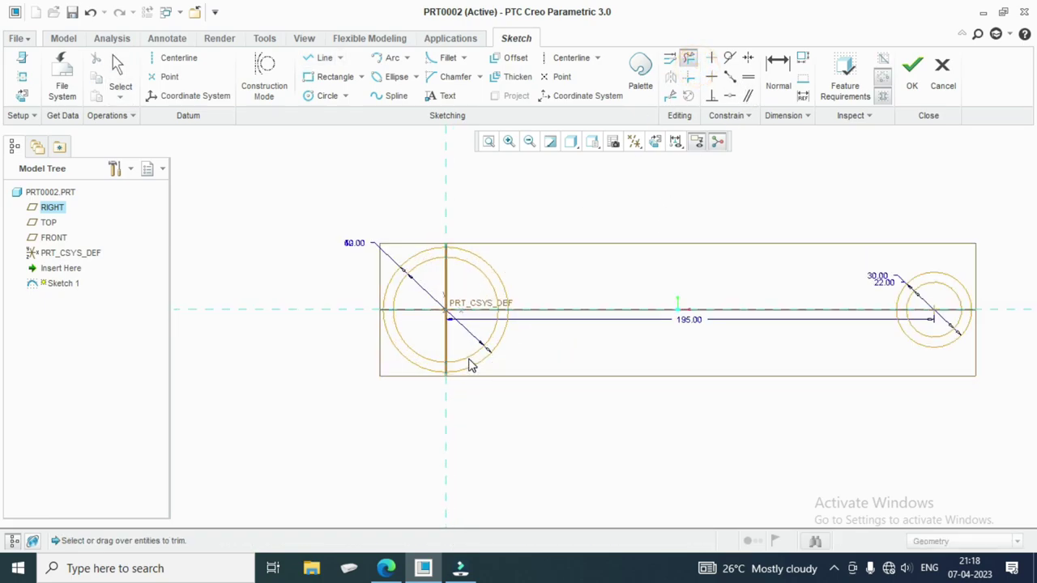
click(405, 267)
click(408, 341)
click(428, 333)
click(458, 293)
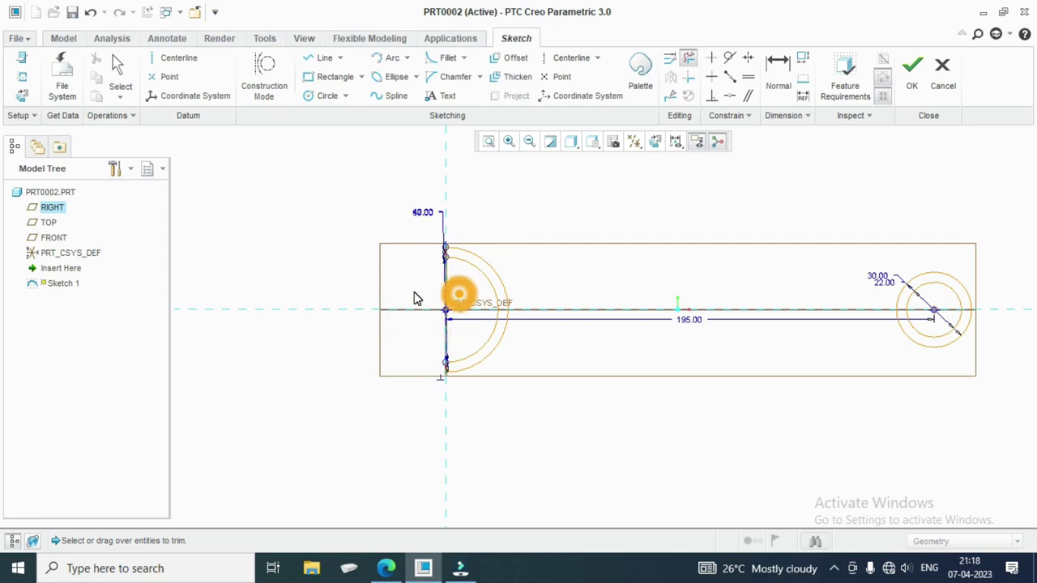
middle_click(415, 299)
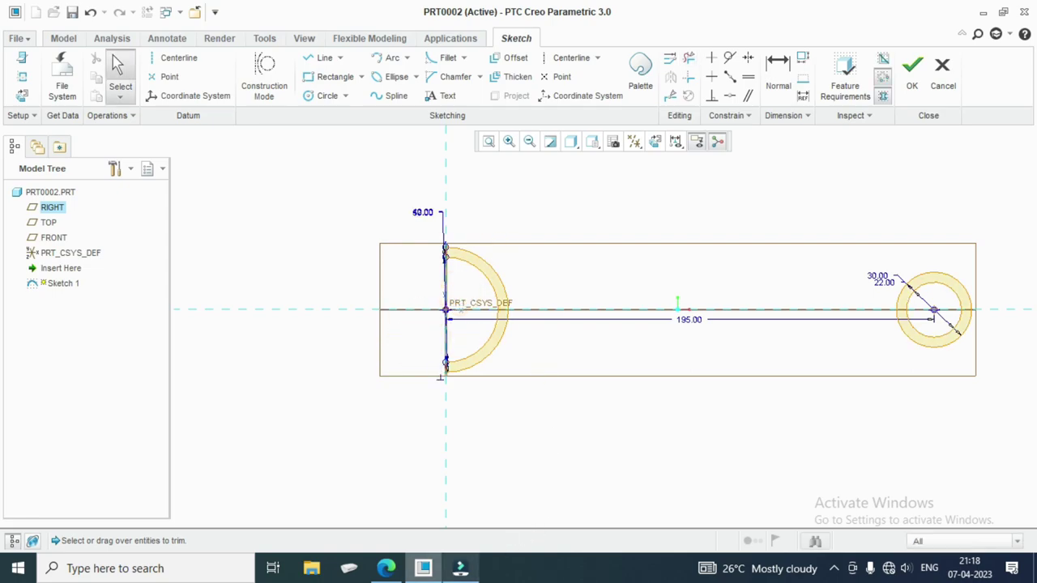
Compare the sketch with the manual drawing and undo the last change.
click(396, 572)
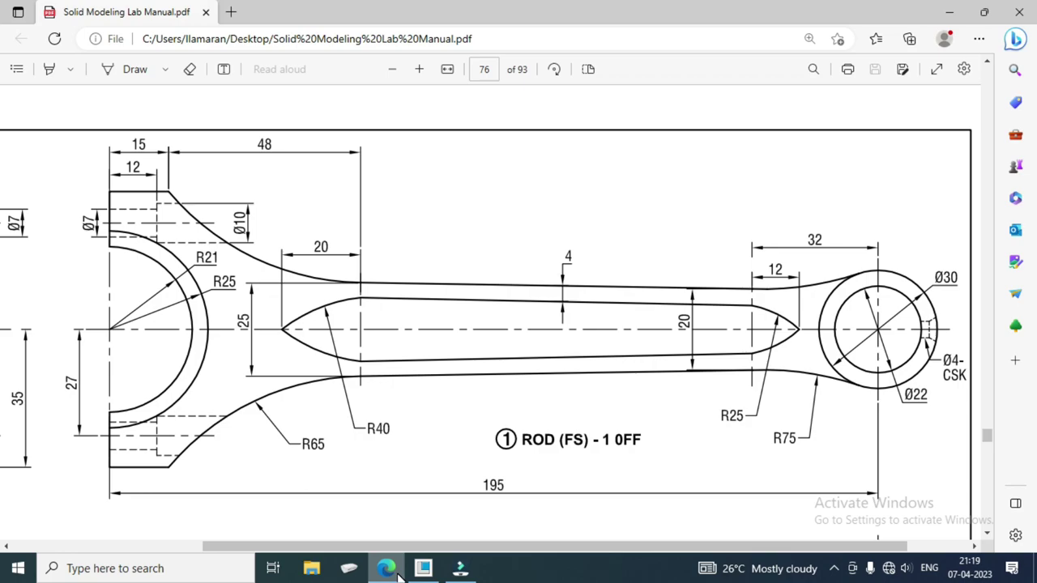
click(396, 572)
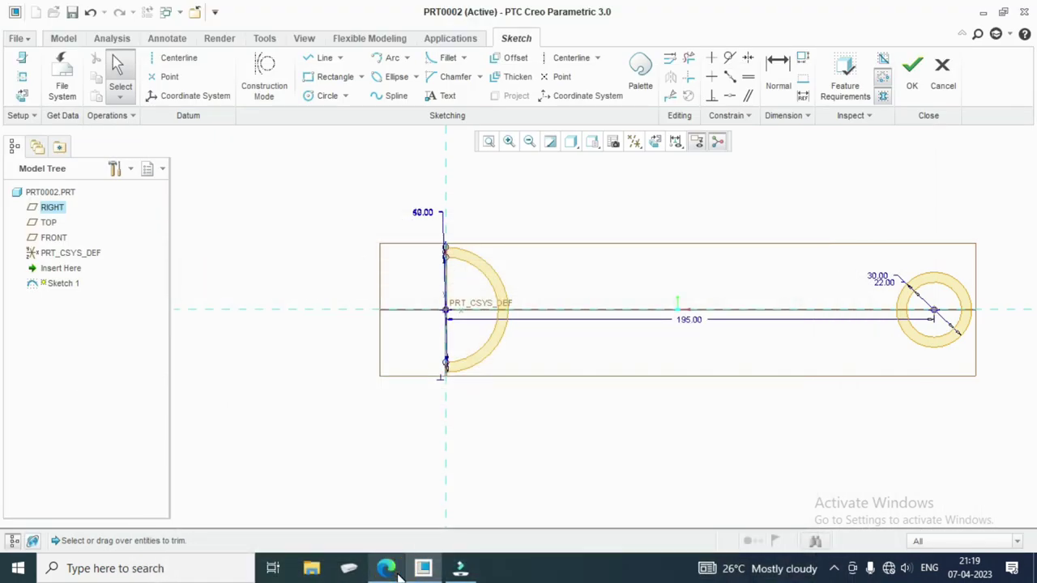
scroll(457, 376, down, 3)
scroll(457, 392, up, 1)
scroll(454, 389, up, 2)
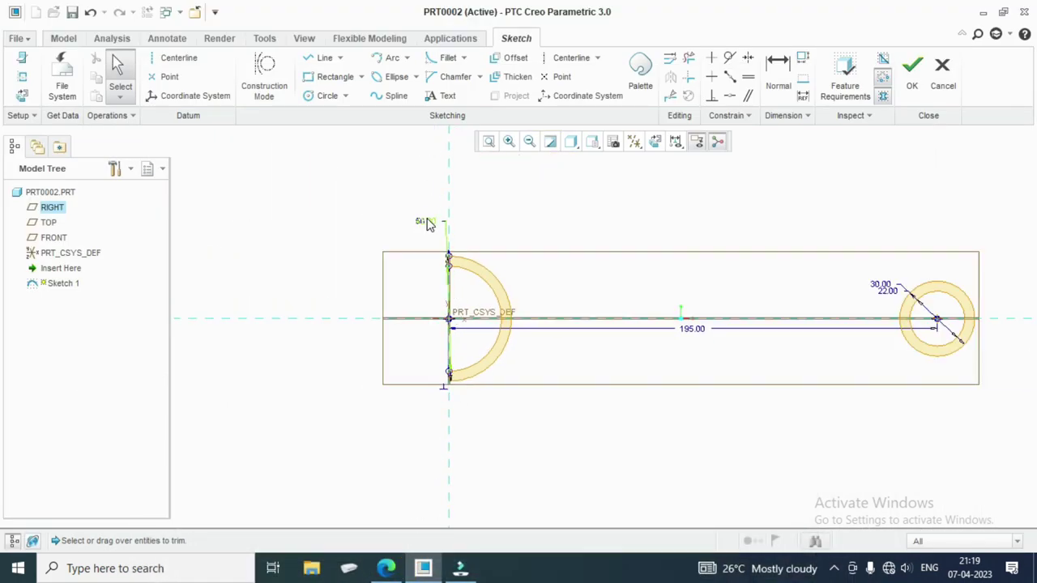
key(ctrl+z)
key(ctrl+z)
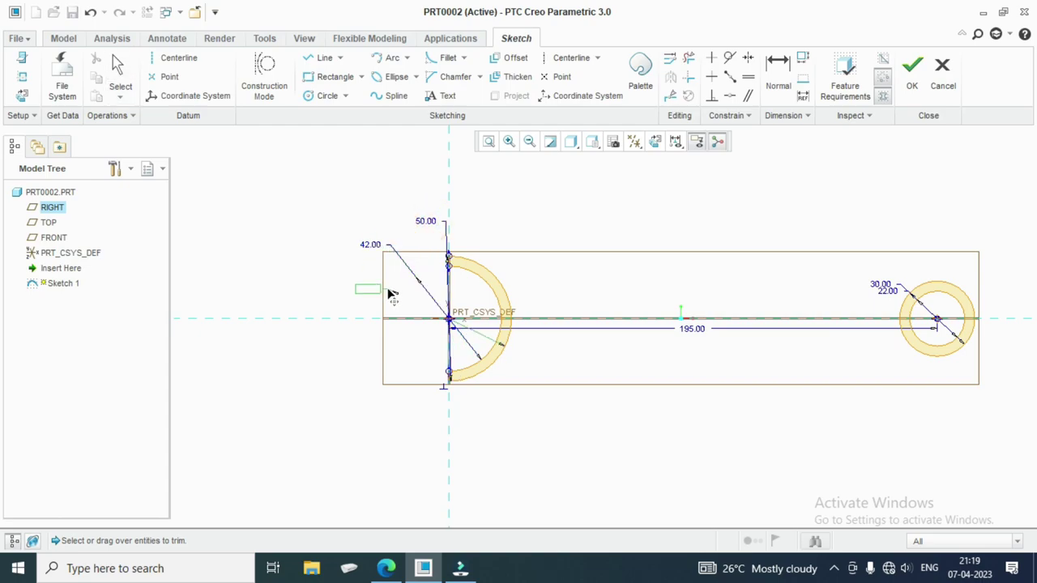
click(385, 568)
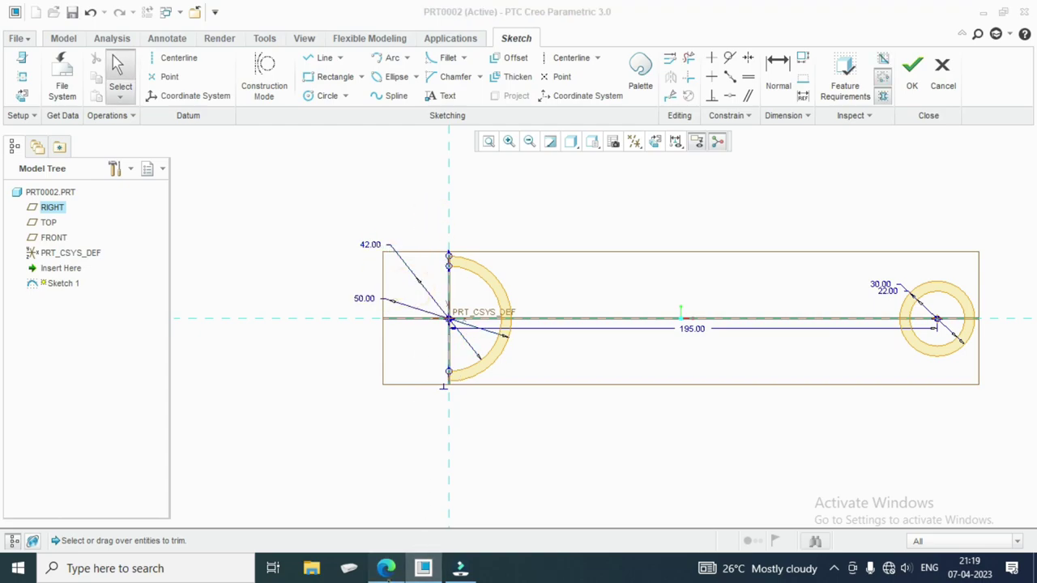
click(386, 568)
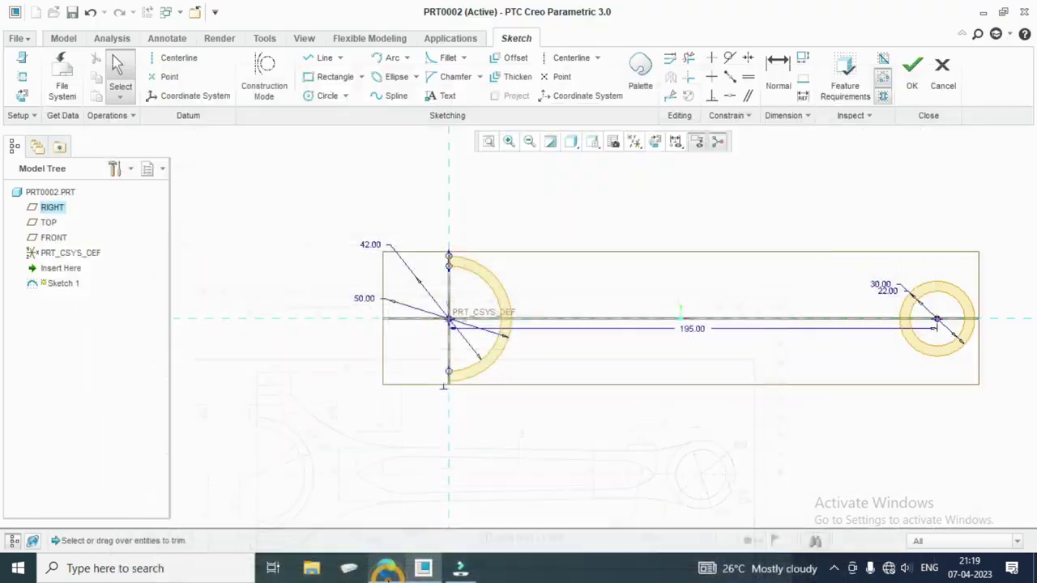
Finish Sketch 1 and extrude it symmetrically about the sketch plane.
click(913, 68)
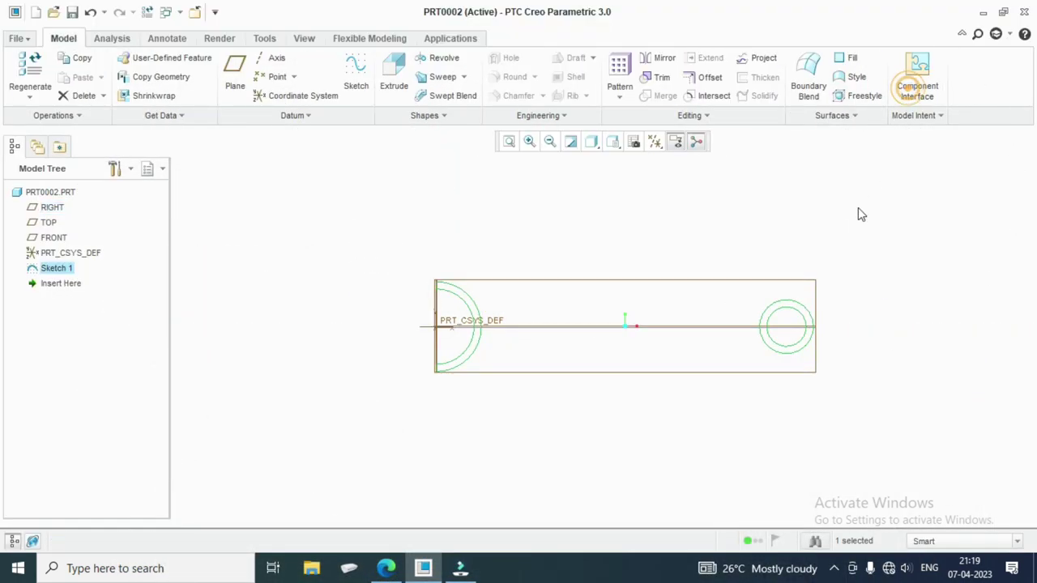
click(396, 77)
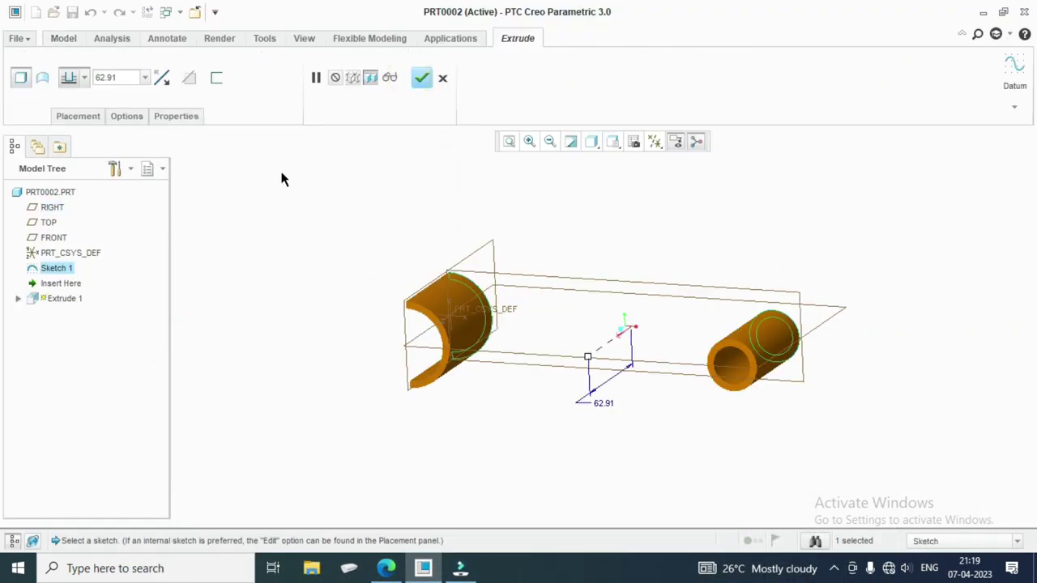
click(83, 78)
click(71, 120)
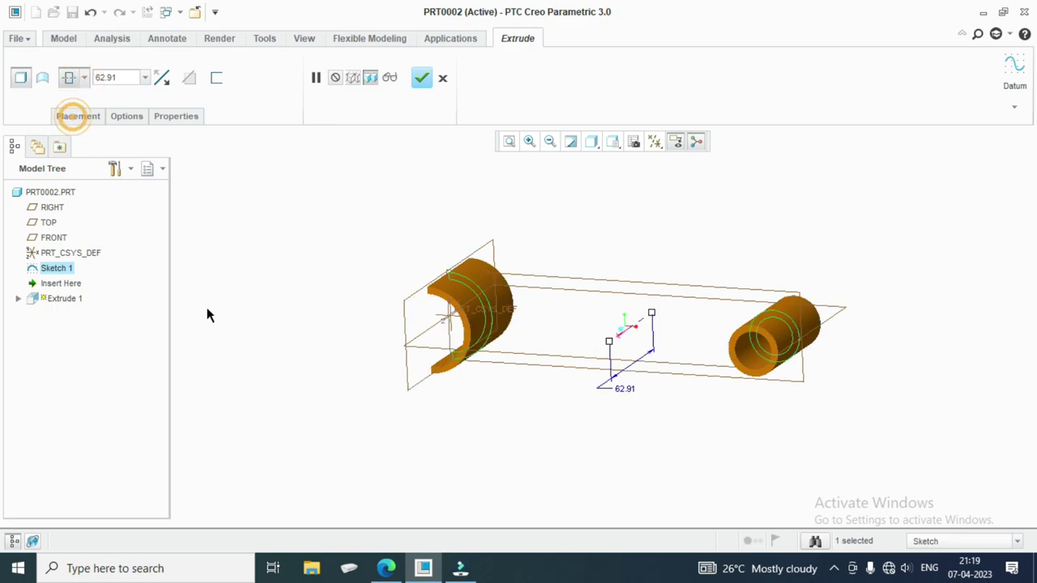
Set the extrusion depth to 30 and complete Extrude 1.
click(424, 569)
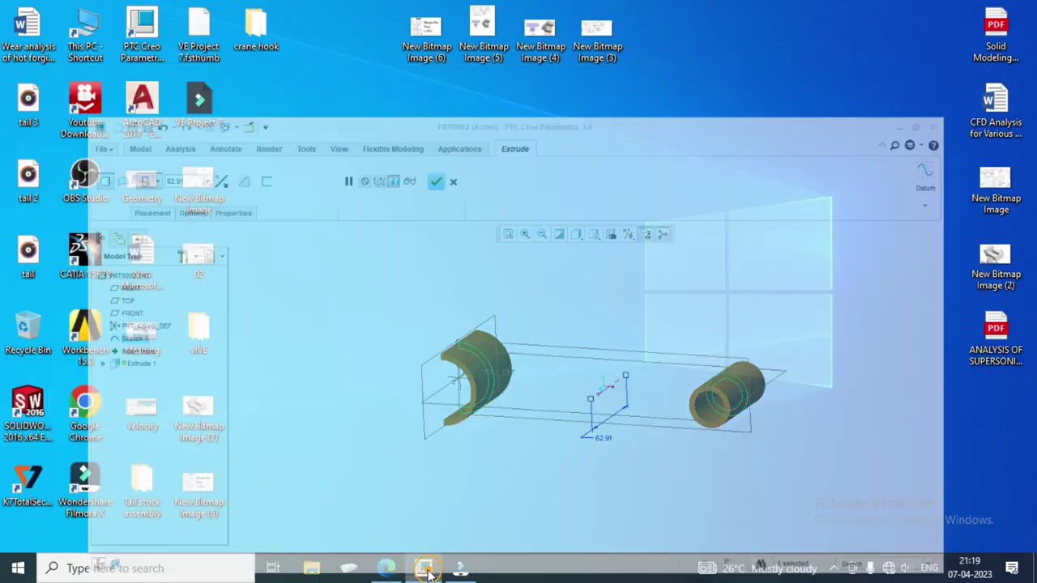
click(425, 569)
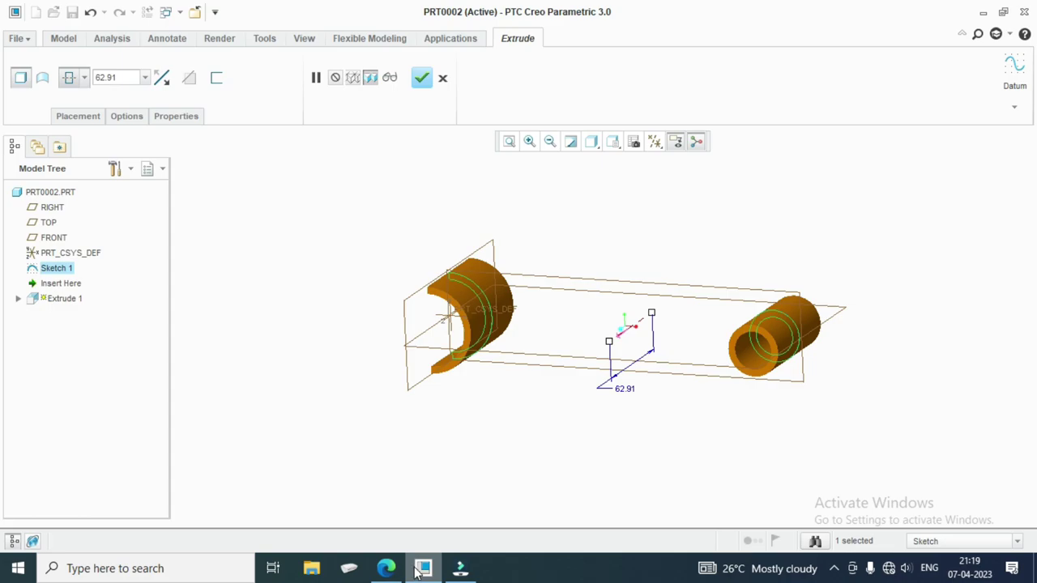
click(386, 569)
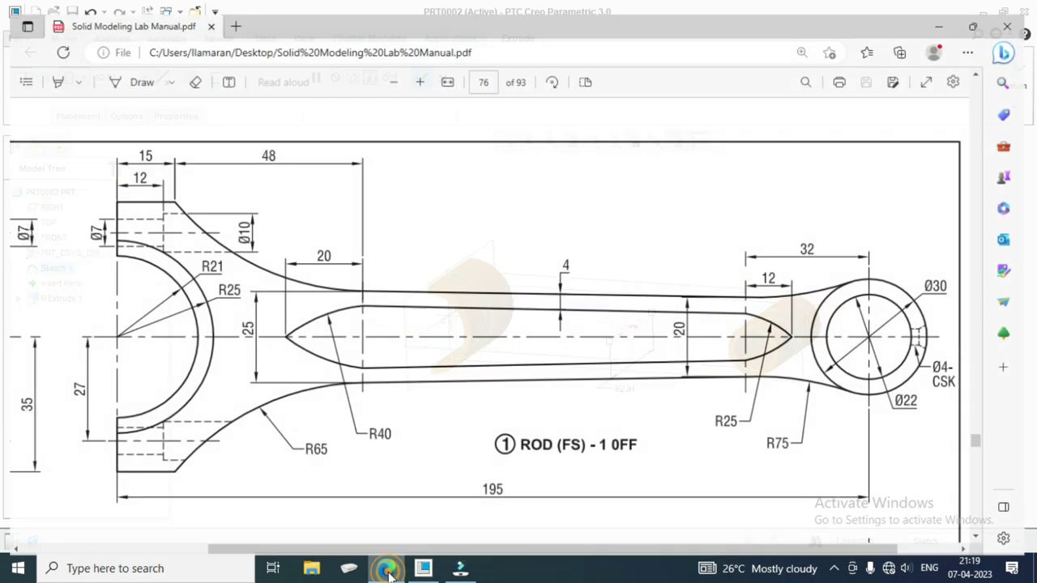
scroll(624, 316, down, 5)
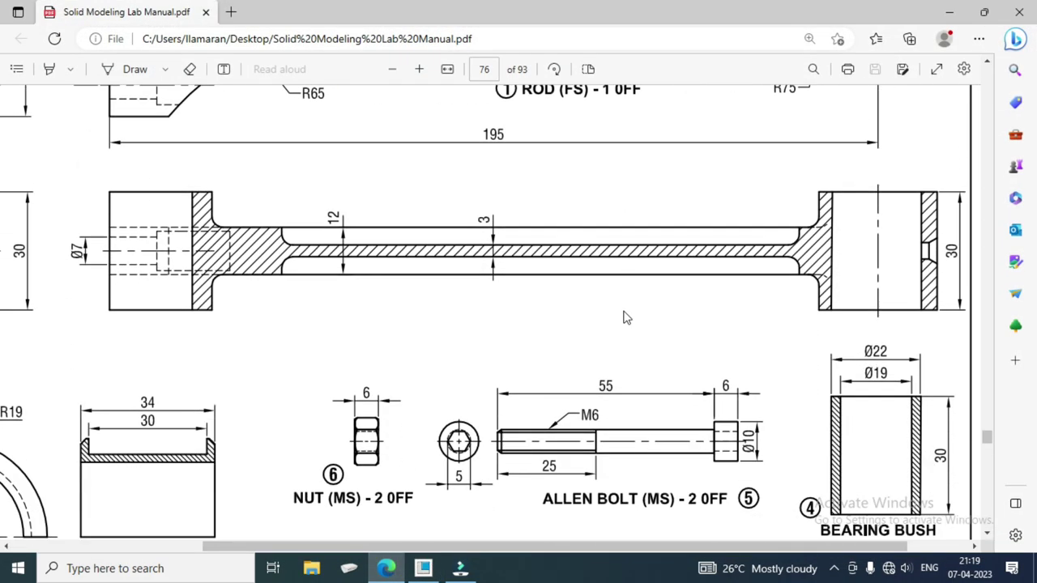
click(423, 568)
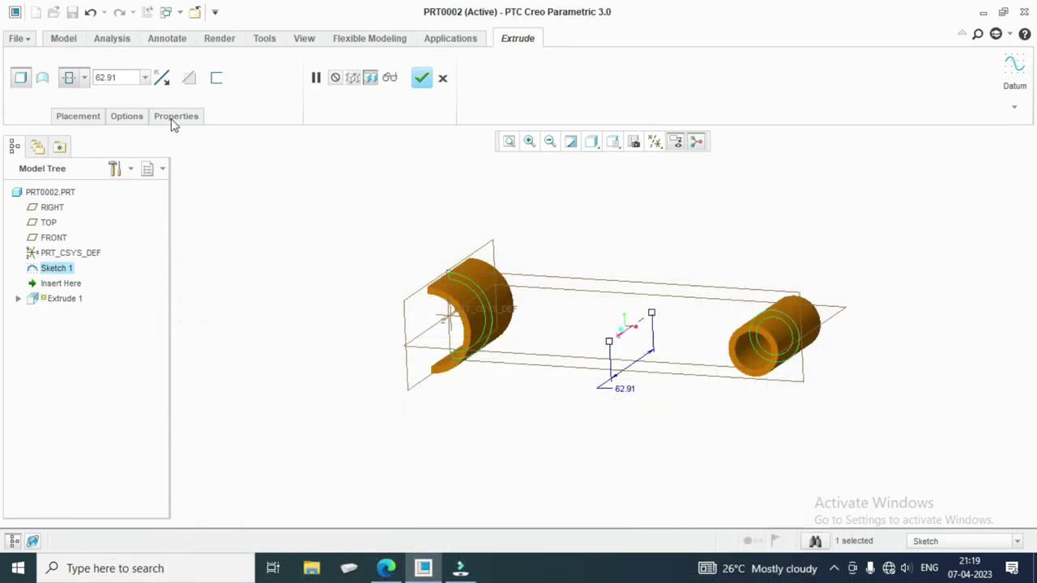
double_click(130, 77)
text(30)
key(Return)
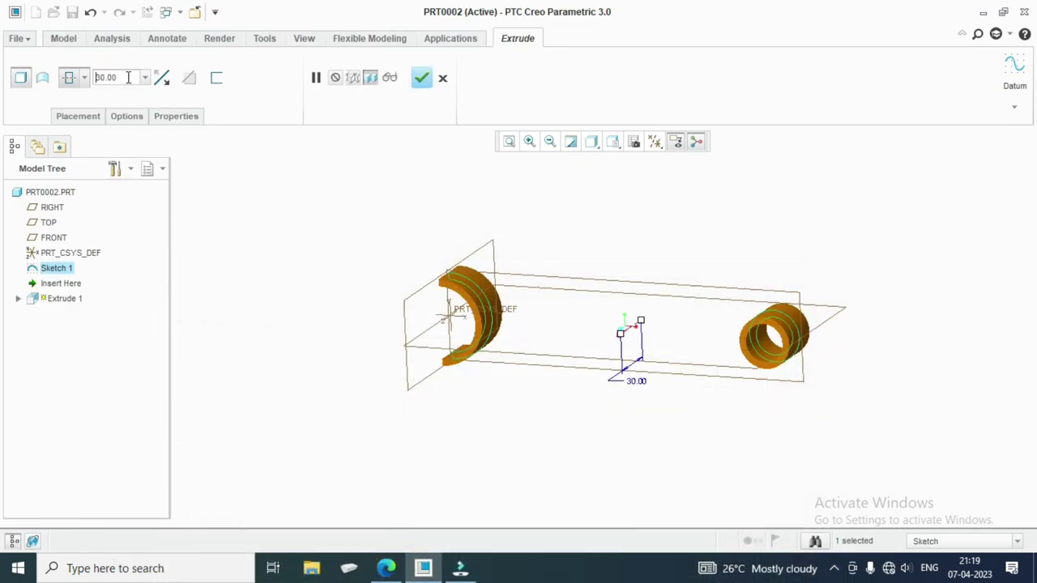
click(422, 78)
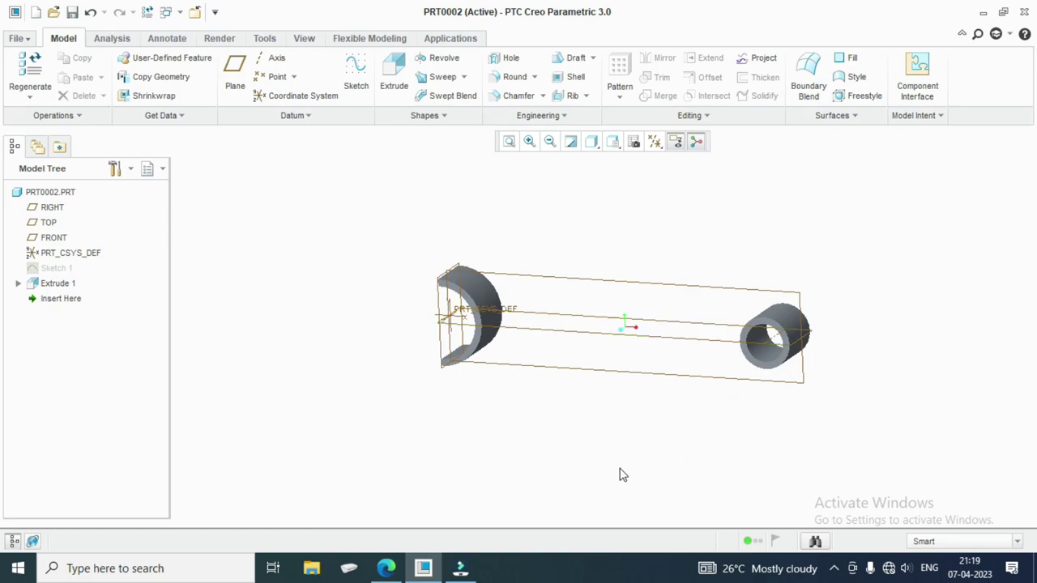
Start Sketch 2 on the FRONT plane, viewed face-on.
click(613, 300)
click(356, 77)
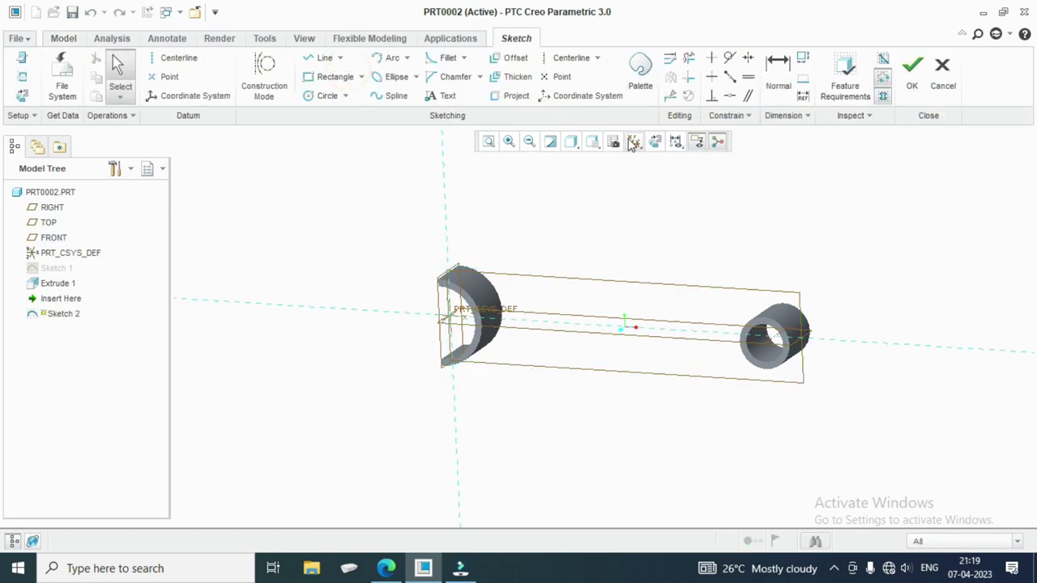
click(656, 143)
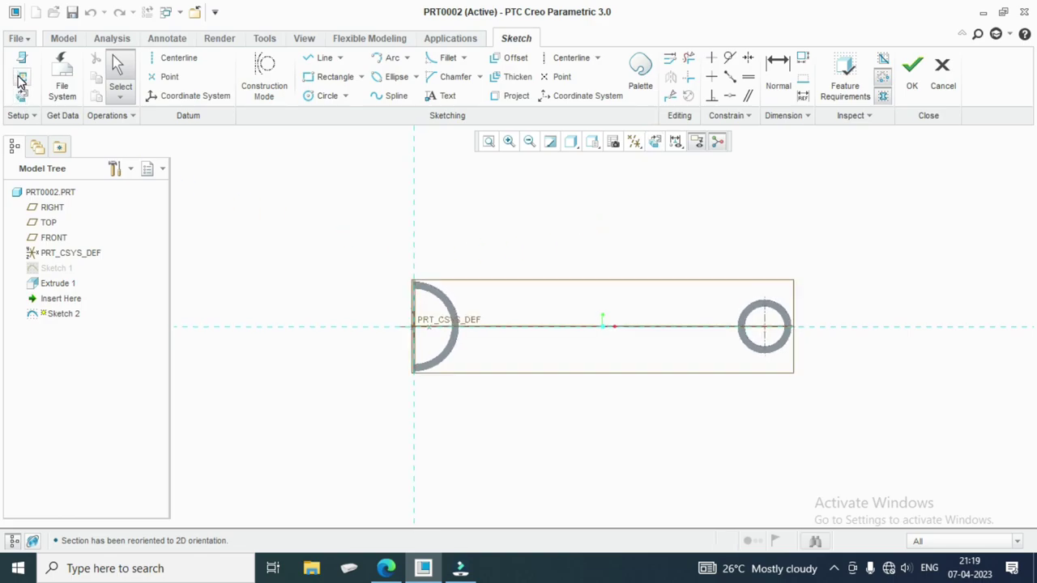
Add the left and right boss surfaces as sketch references, then bring up the manual.
click(445, 300)
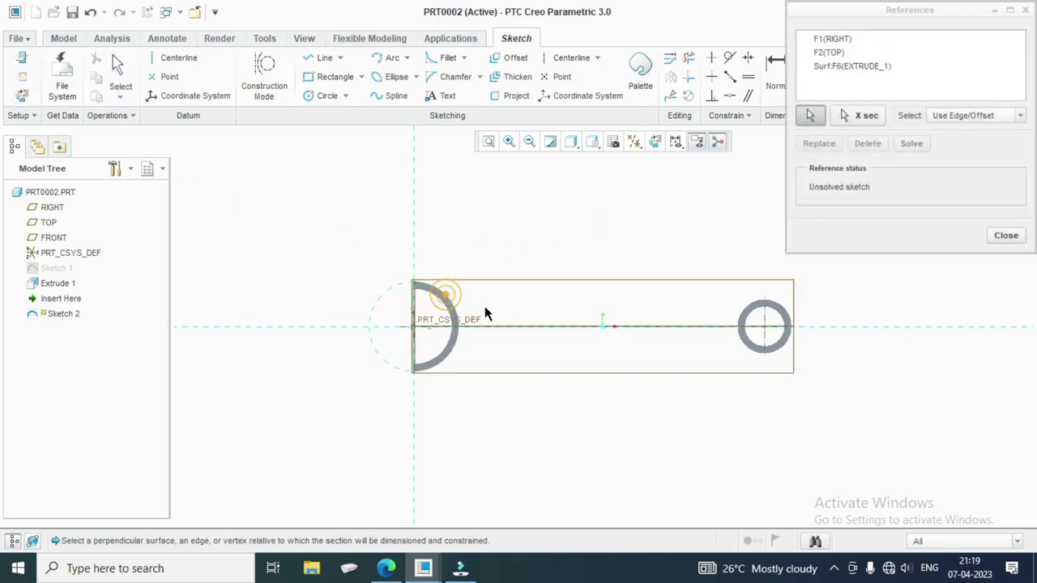
click(751, 313)
click(745, 344)
scroll(778, 316, up, 2)
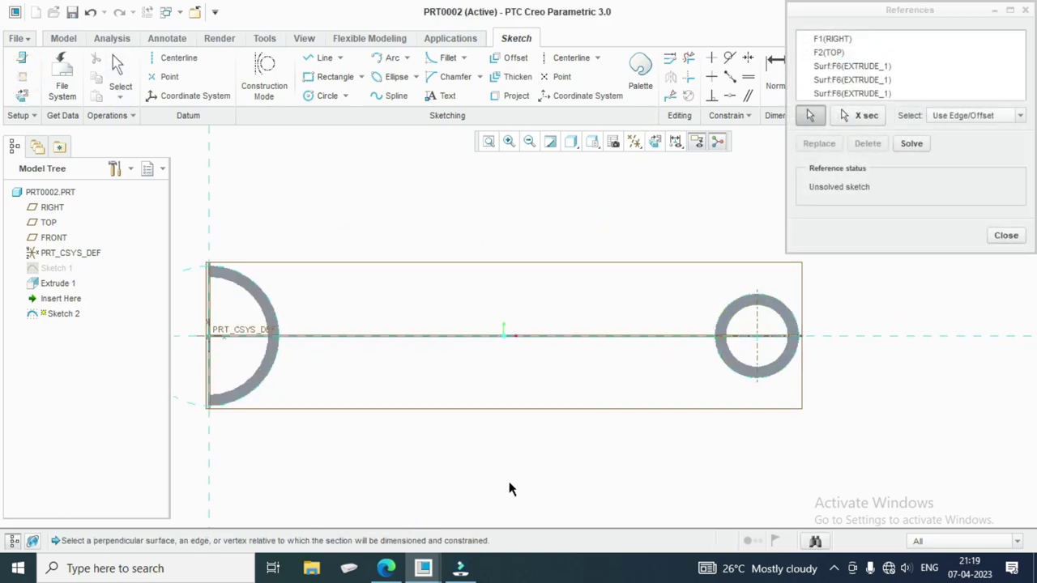
click(387, 568)
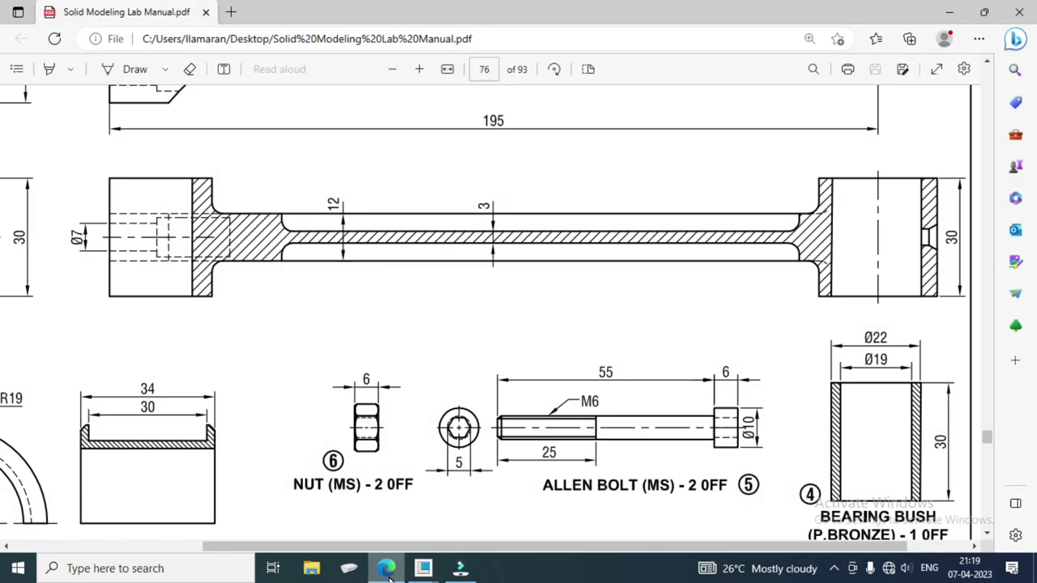
Review the ROD (FS) and CAP (FS) drawings in the manual, then return to Sketch 2.
scroll(480, 397, up, 3)
scroll(482, 399, up, 1)
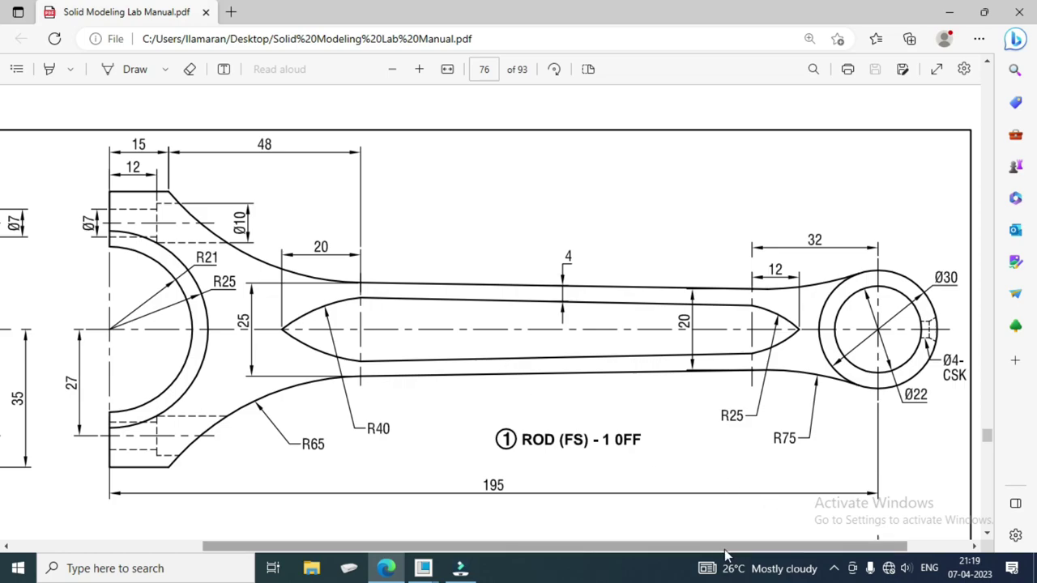
drag(679, 543, 506, 541)
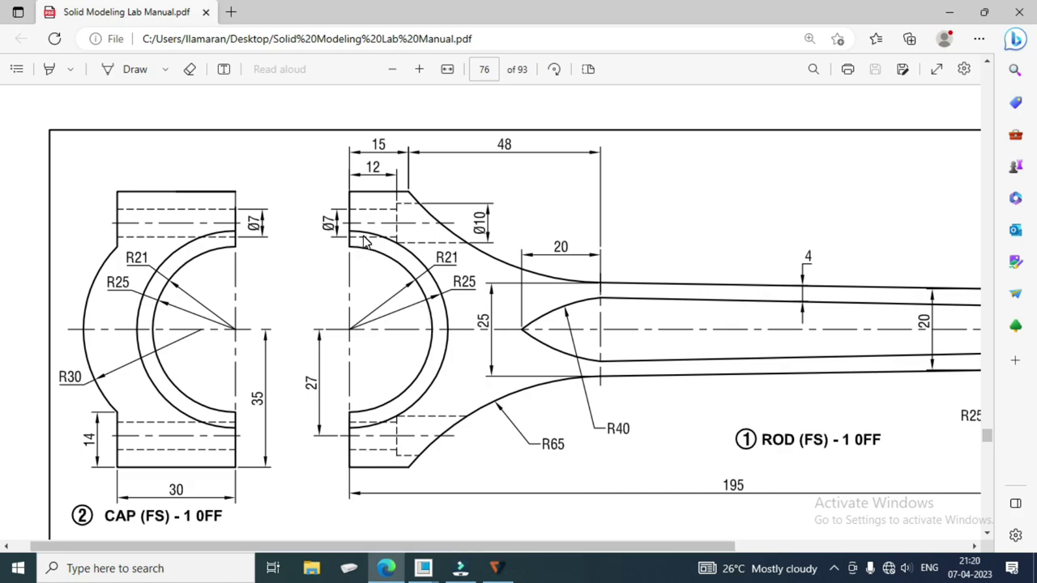
click(423, 568)
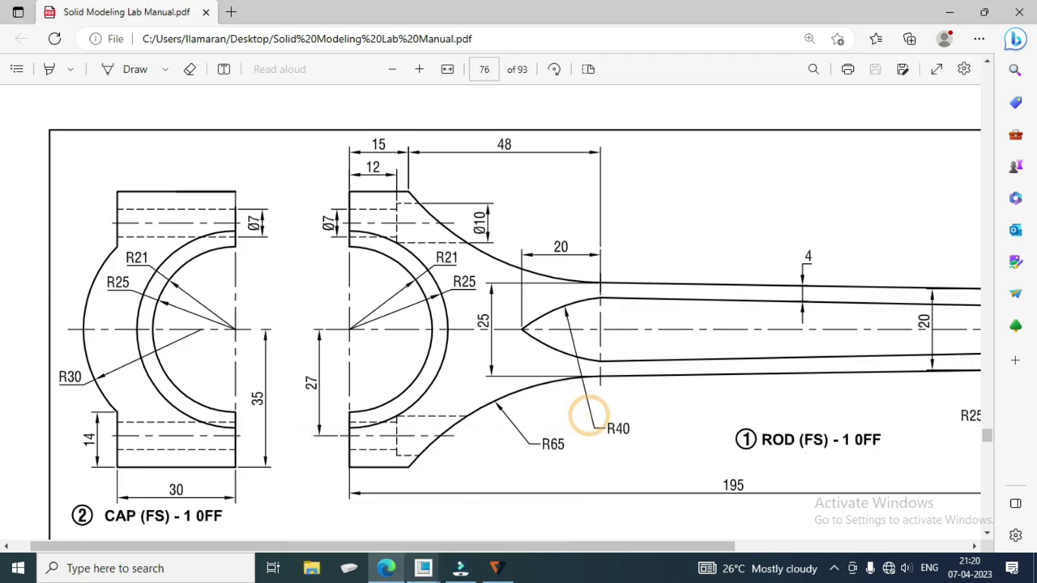
click(437, 510)
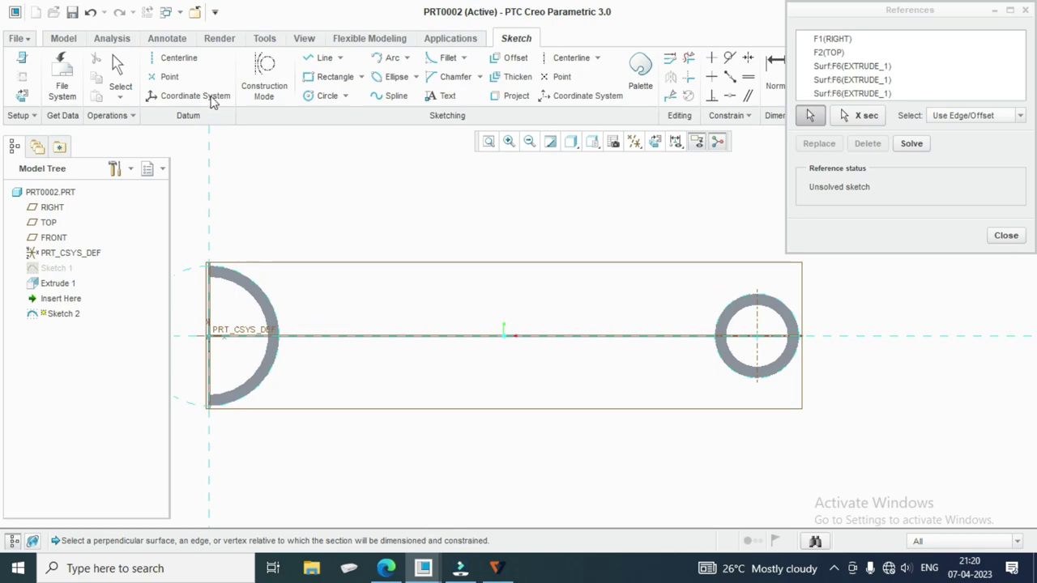
Draw a short horizontal line from the vertical reference, 35 above the centreline.
click(306, 62)
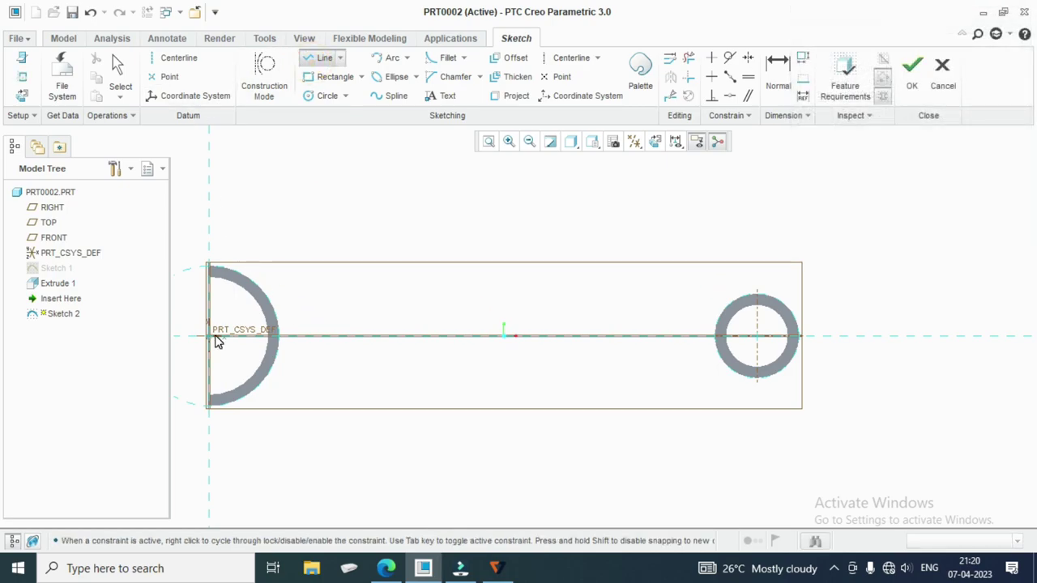
click(209, 205)
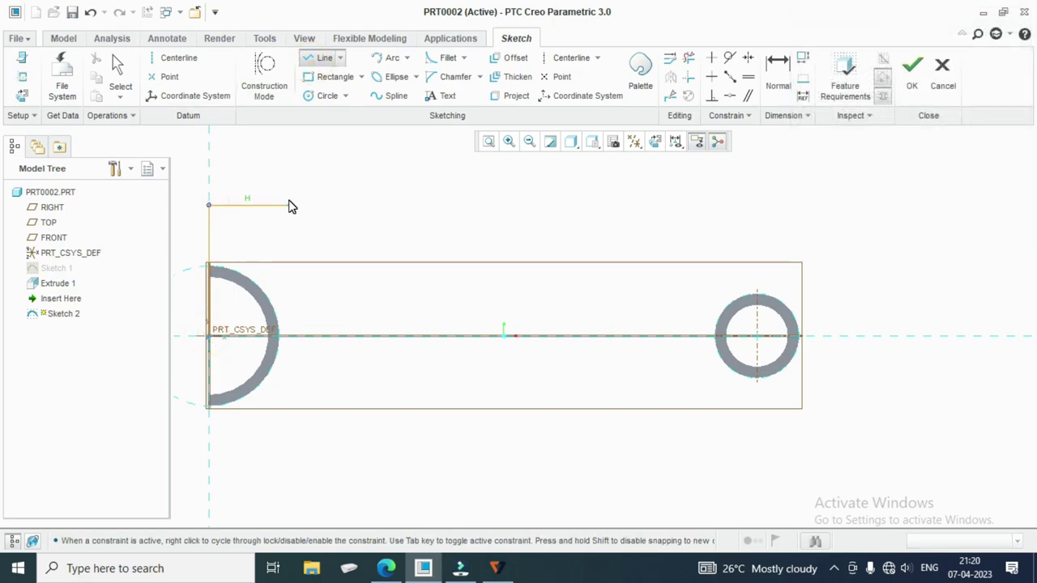
click(289, 206)
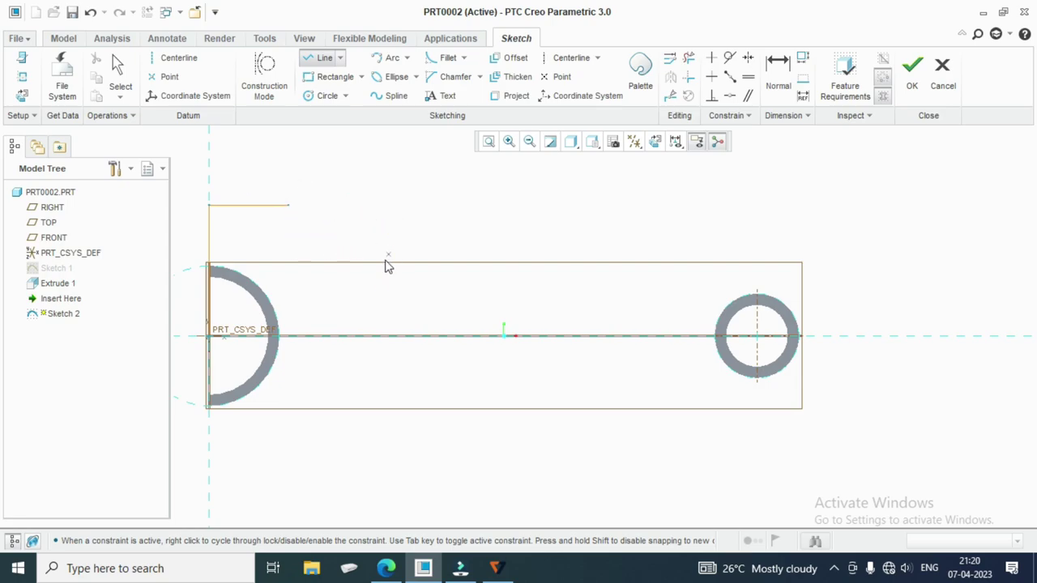
middle_click(387, 266)
double_click(200, 290)
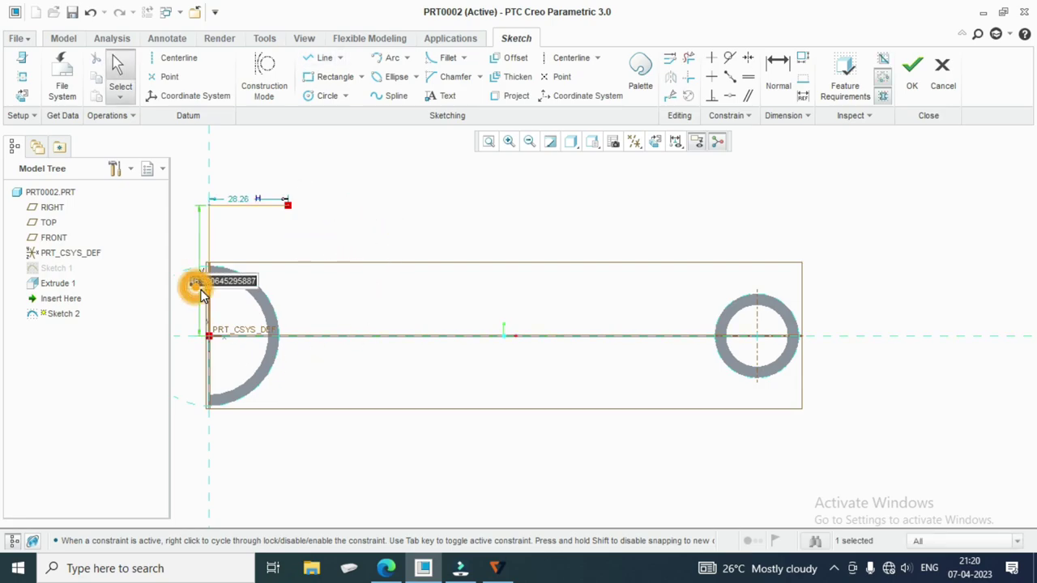
text(35)
key(Return)
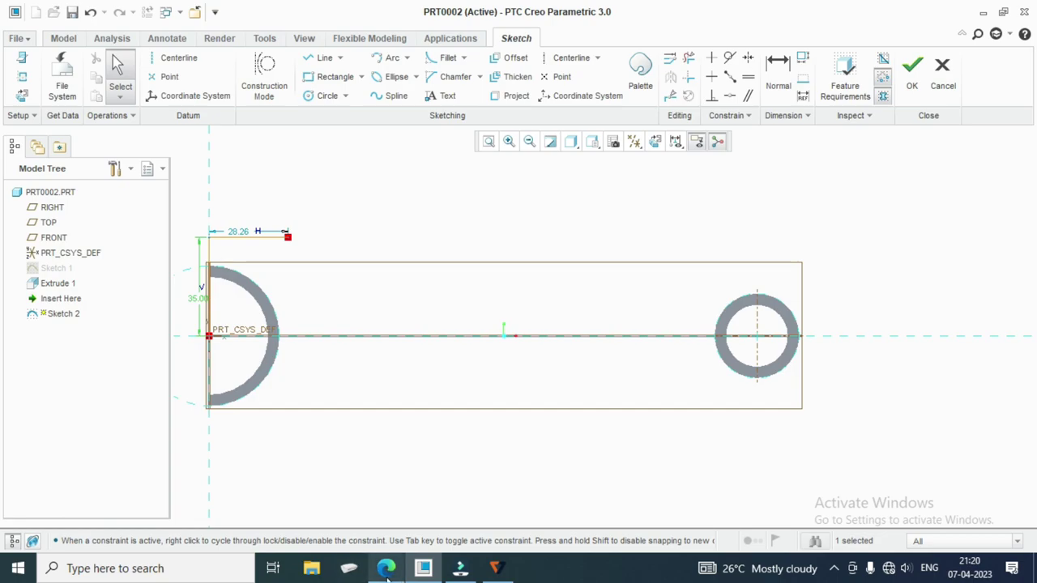
Set the short horizontal line's length to 5, checking the manual drawing.
click(386, 568)
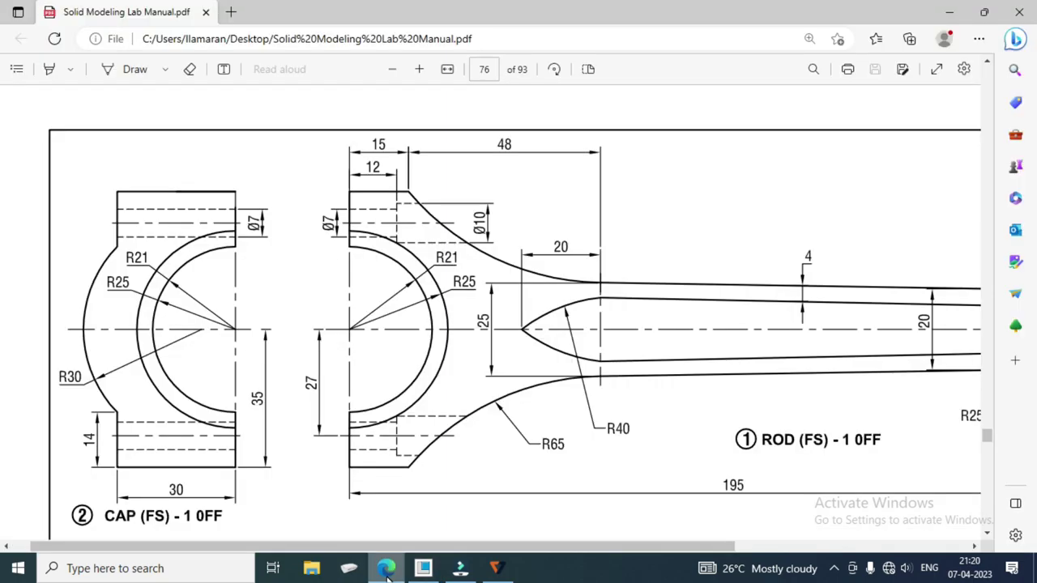
click(386, 567)
double_click(247, 231)
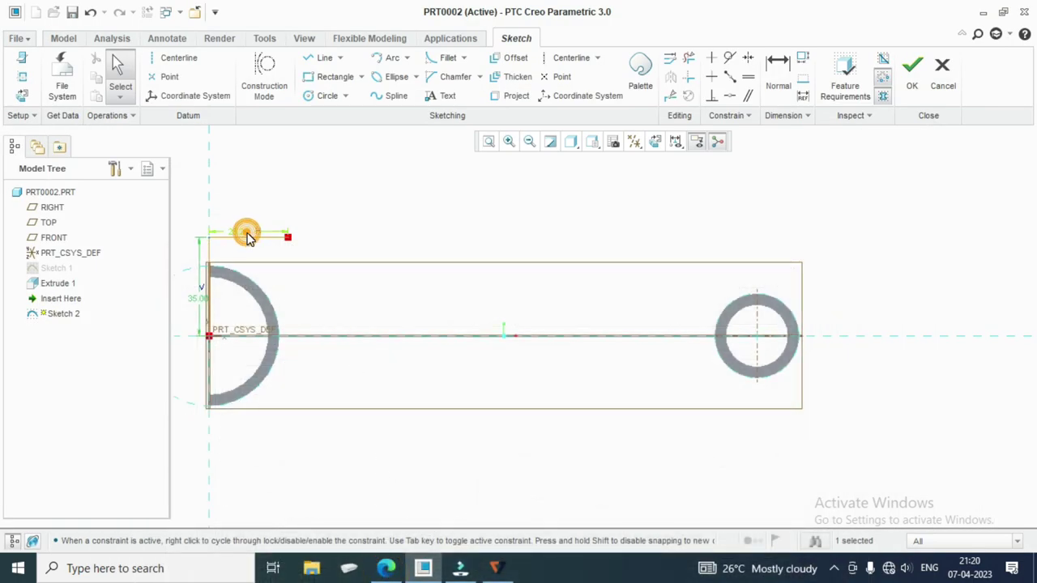
text(5)
key(Return)
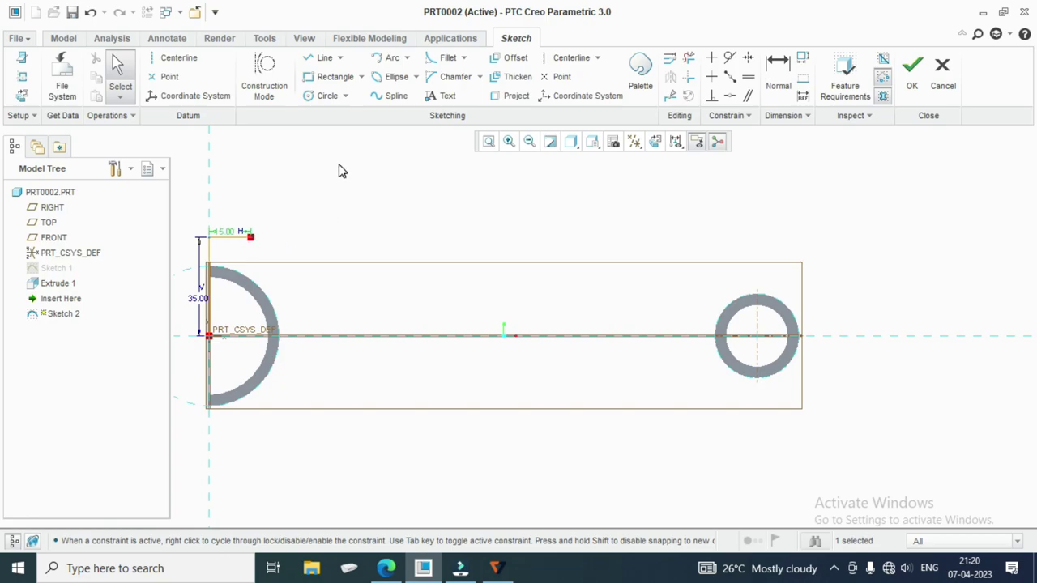
click(386, 568)
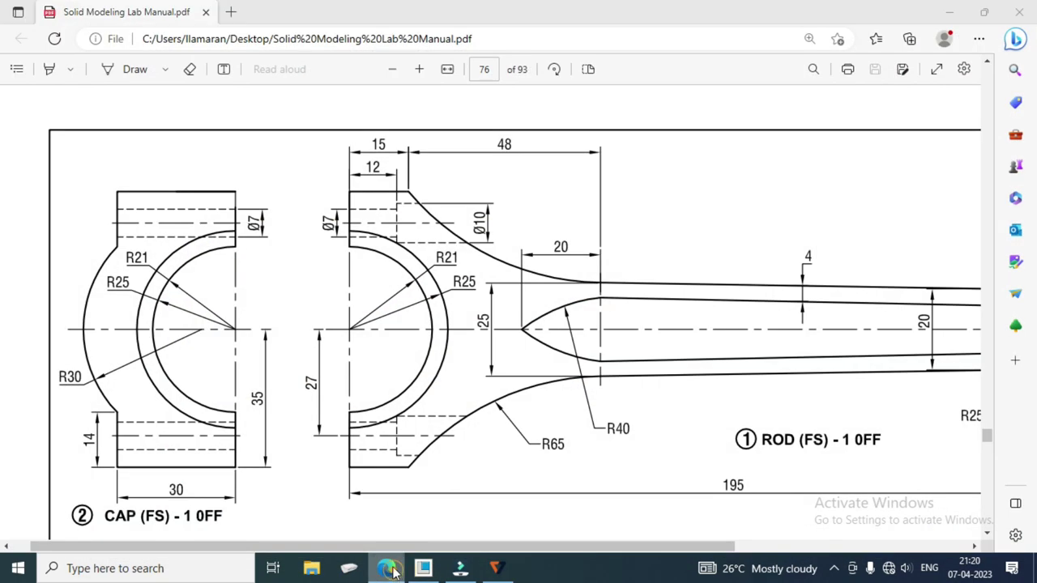
click(387, 568)
click(312, 58)
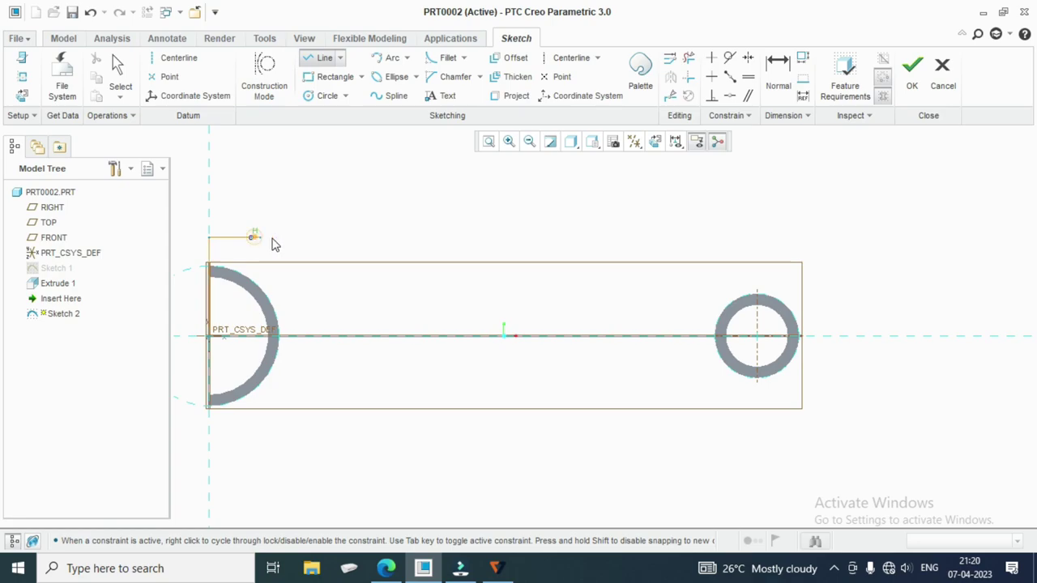
Extend the profile with a 48-long horizontal line and a vertical drop past the centreline.
click(253, 237)
click(364, 238)
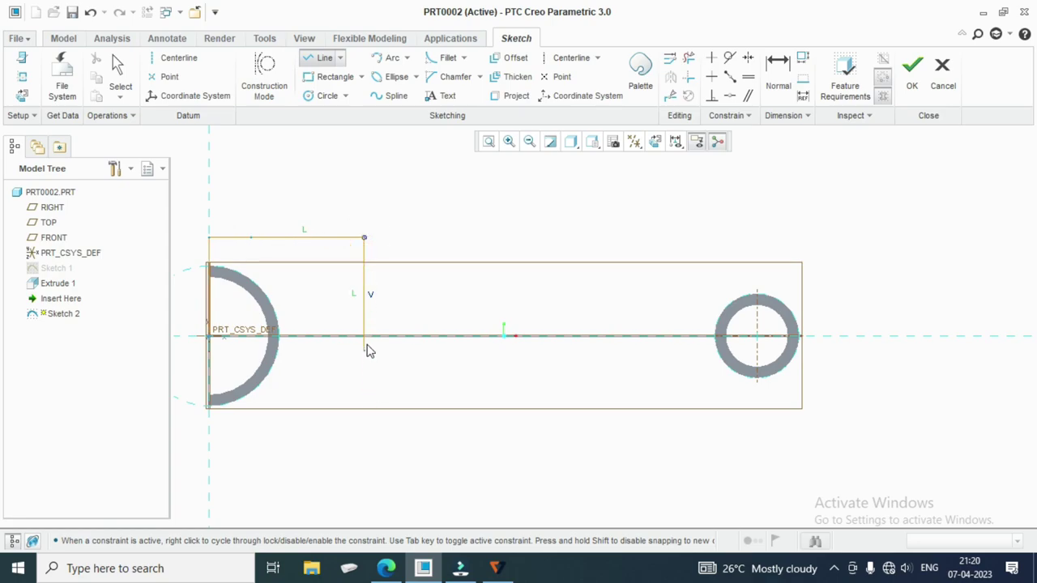
click(364, 336)
click(364, 378)
middle_click(405, 381)
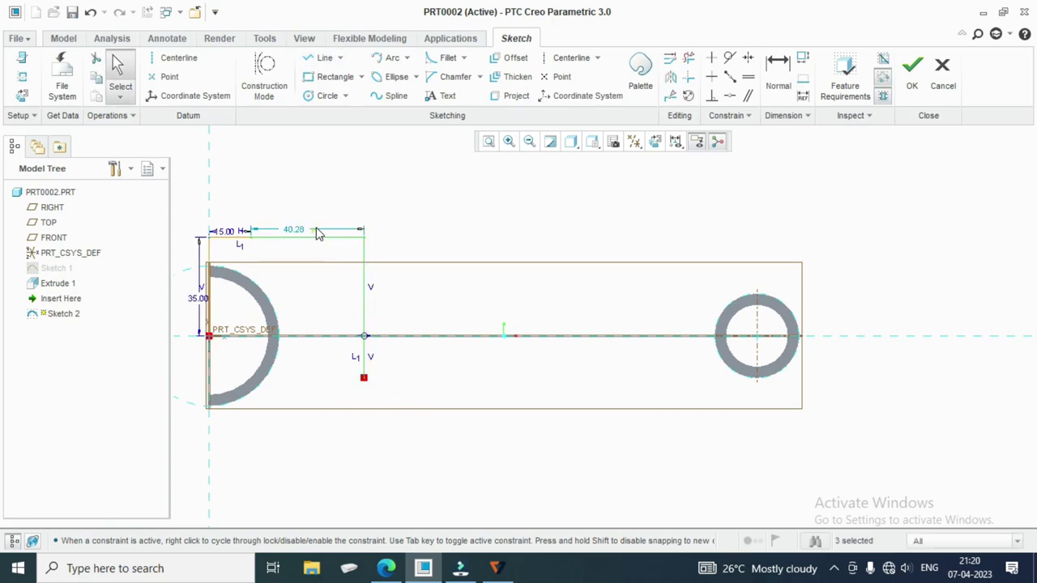
double_click(304, 230)
text(48)
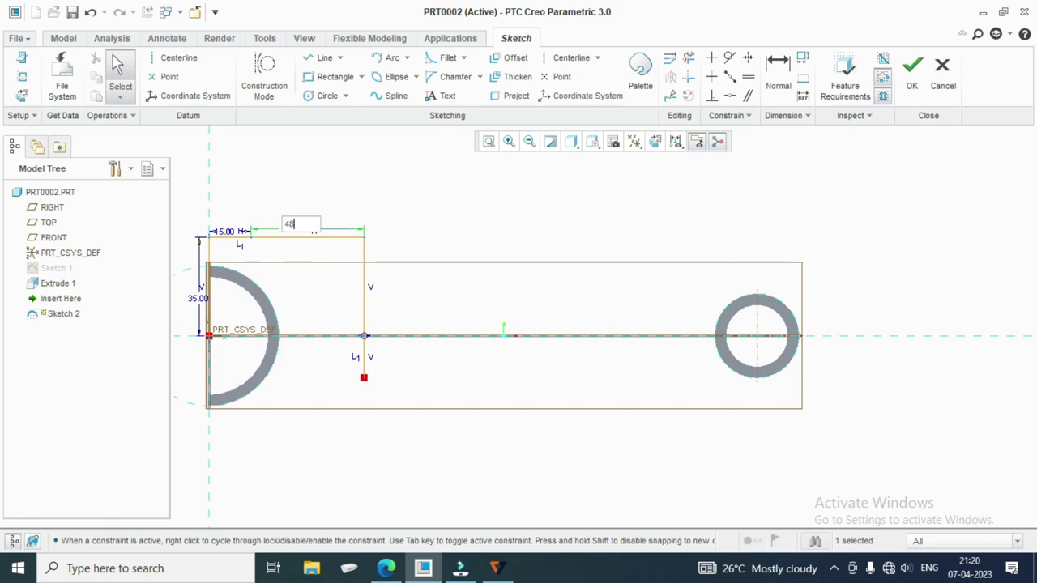
key(Return)
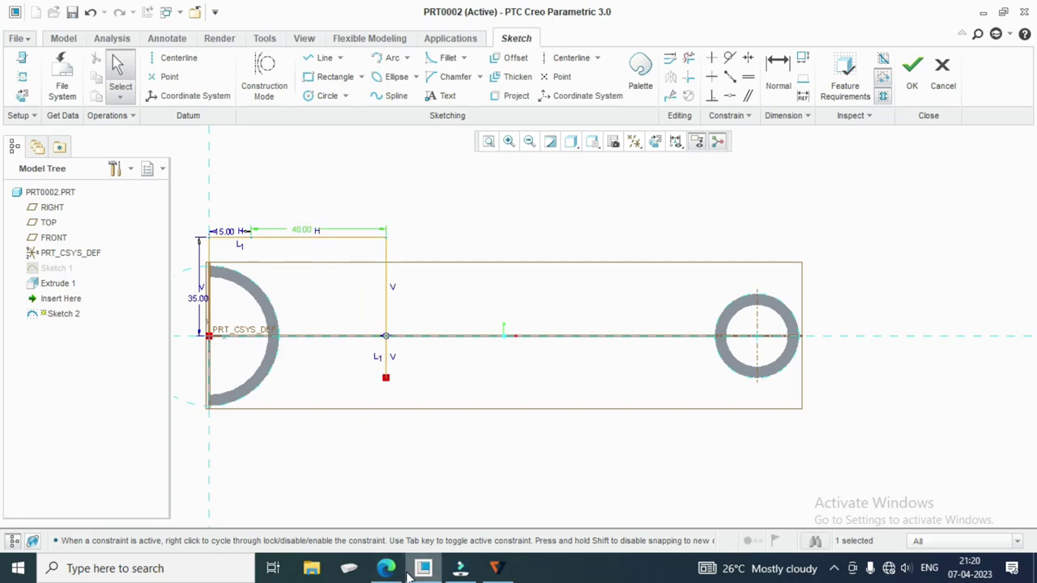
Set the vertical line to end 12.5 below the centreline, checking the manual.
click(392, 571)
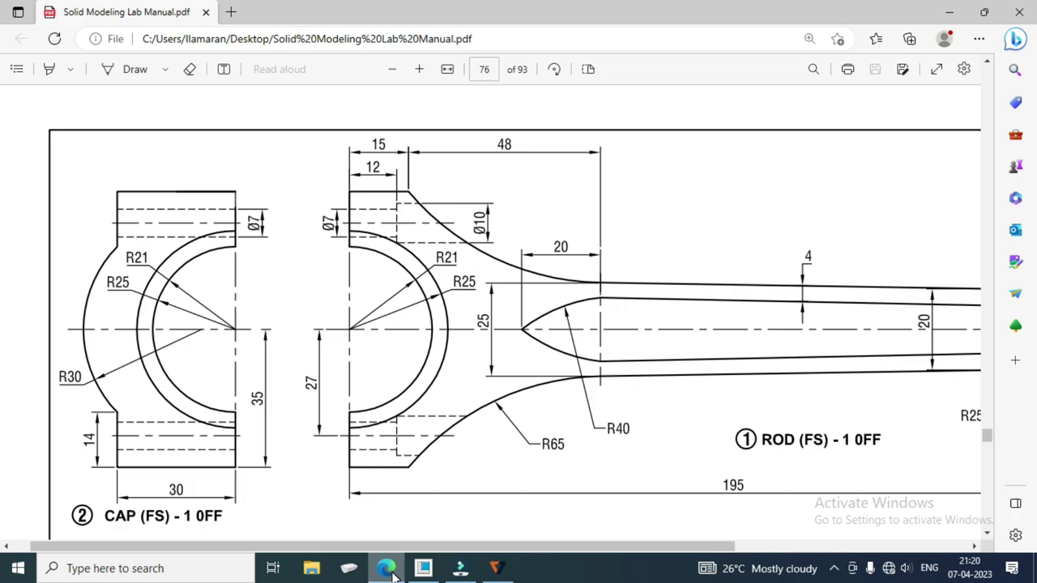
click(392, 571)
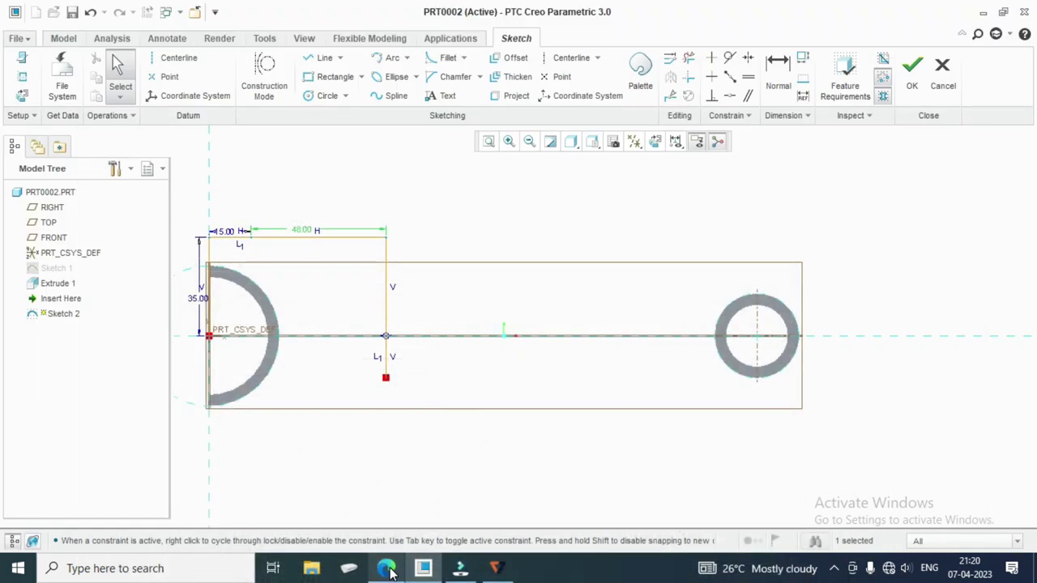
middle_click(377, 360)
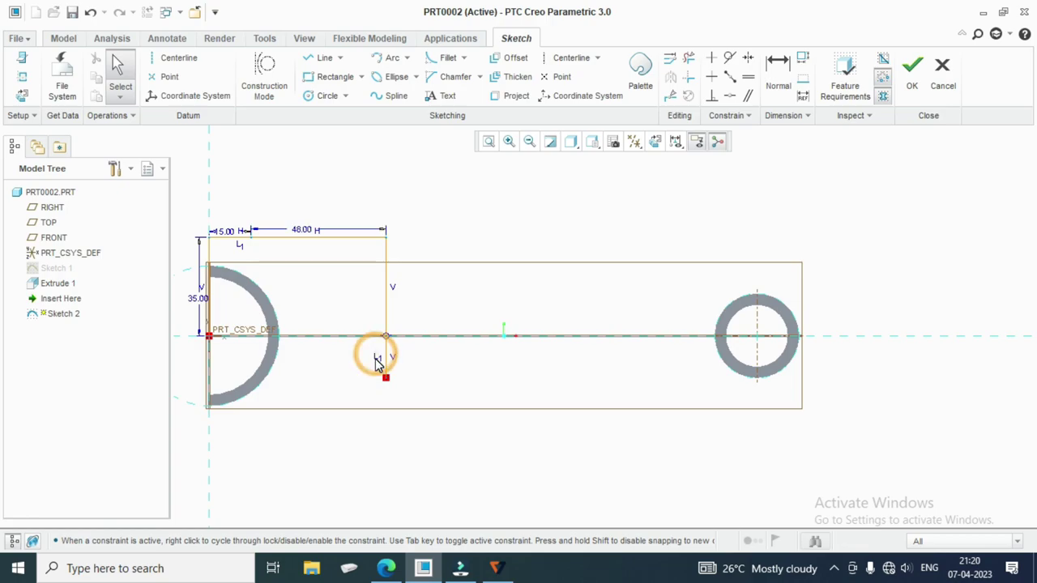
click(614, 306)
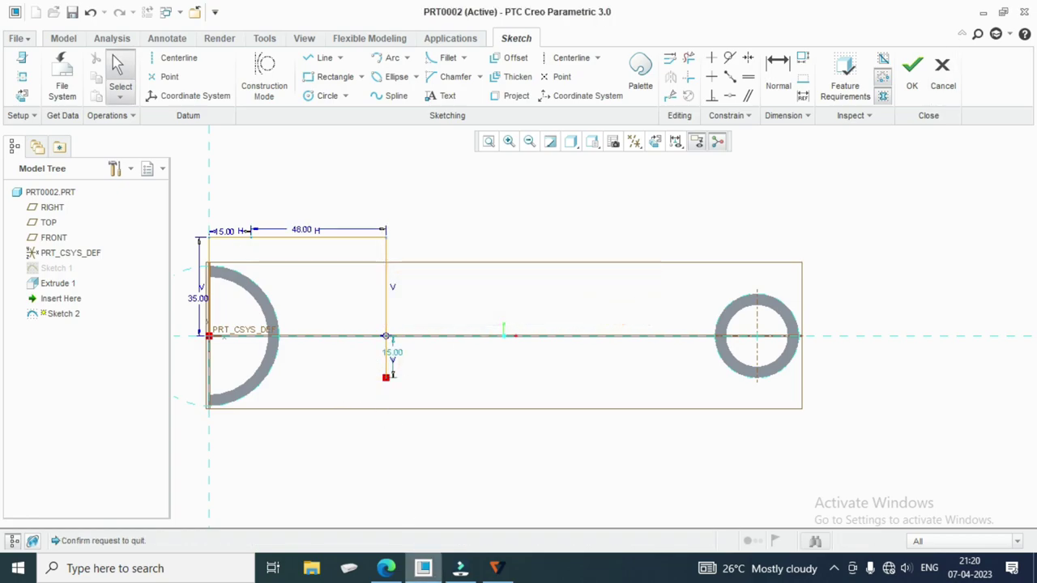
click(424, 569)
click(425, 570)
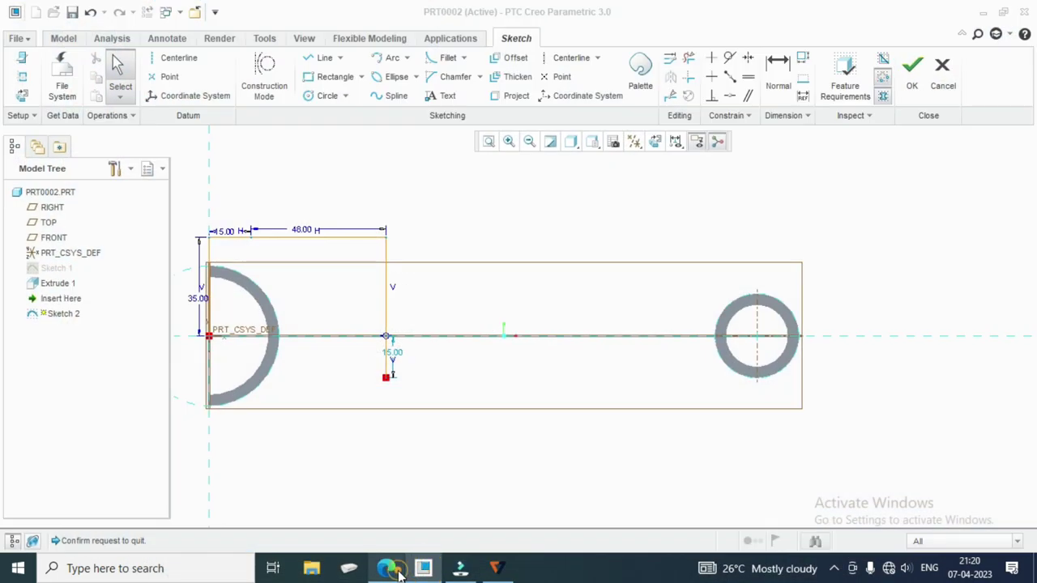
click(395, 571)
click(395, 571)
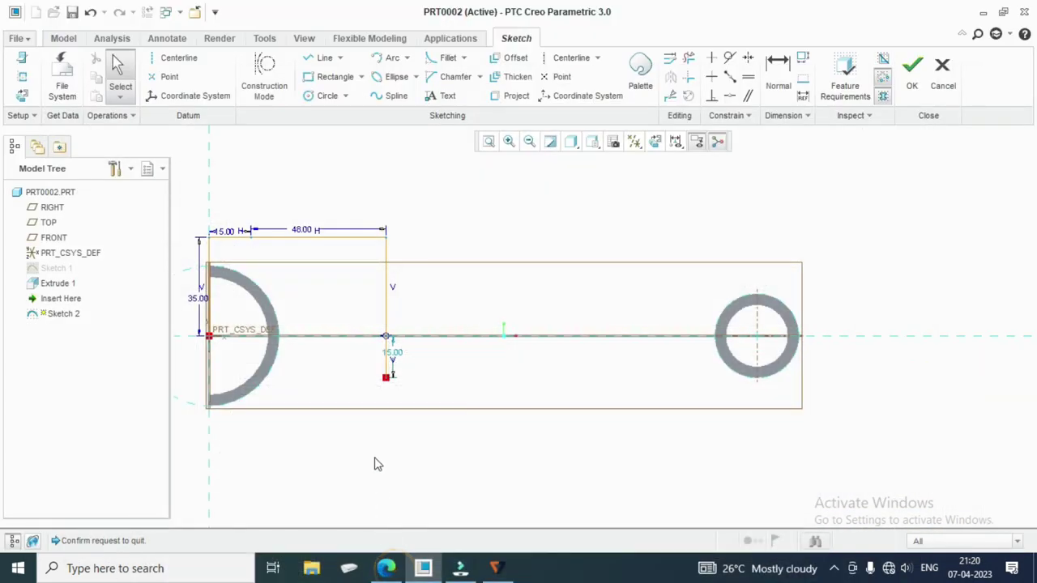
double_click(395, 355)
text(12.5)
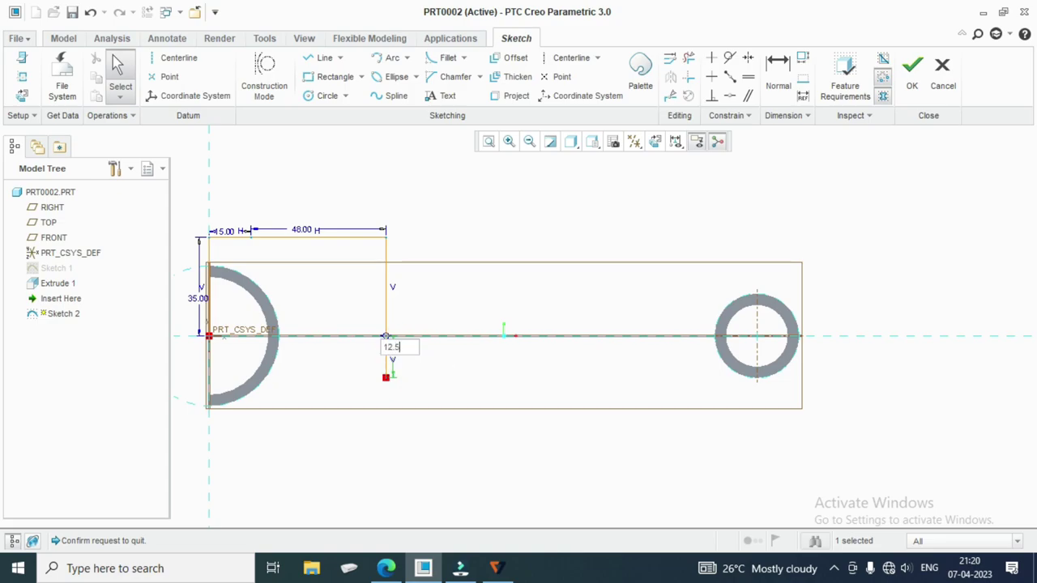
key(Return)
scroll(442, 346, down, 2)
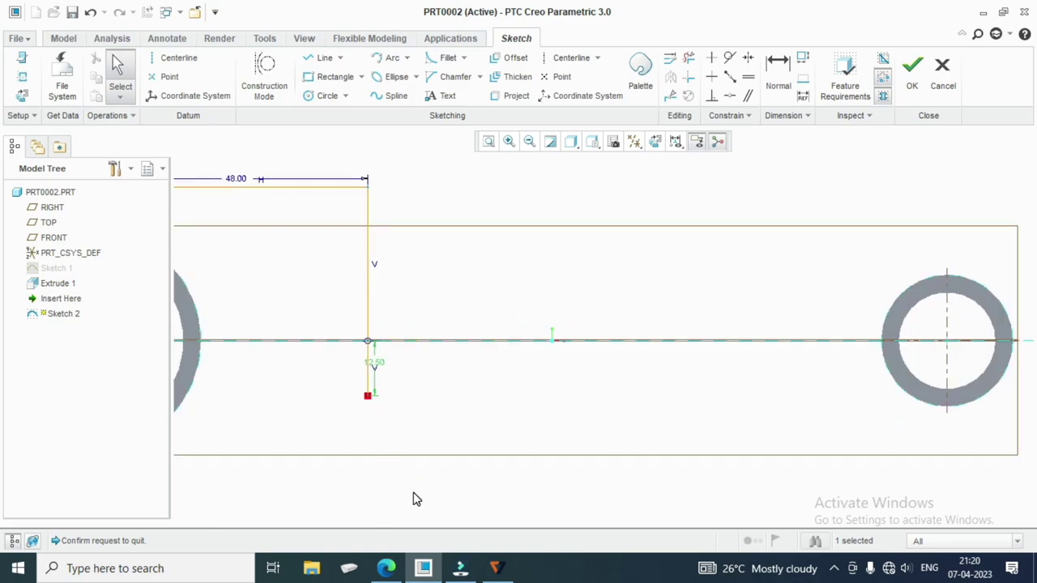
scroll(450, 424, up, 2)
Check the rod's right end (32, 12, R75, Ø22) in the manual, then return to Creo.
click(429, 569)
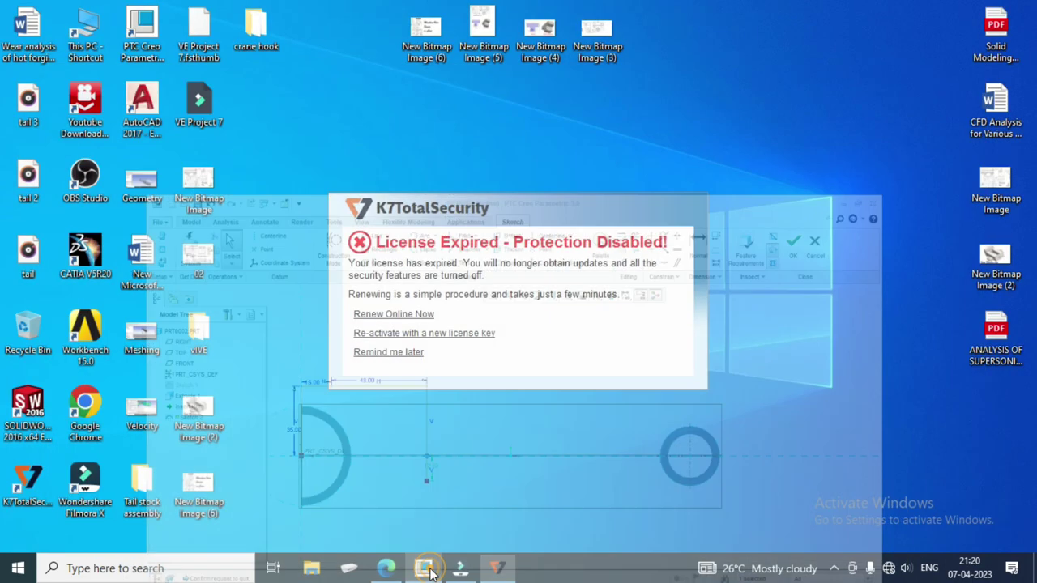
click(430, 570)
click(386, 570)
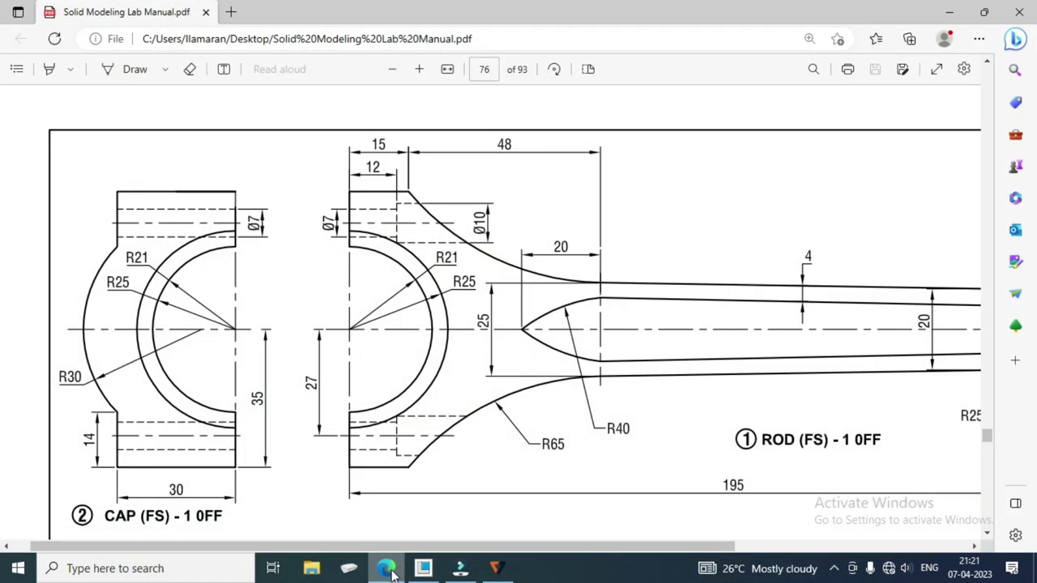
drag(625, 544, 775, 551)
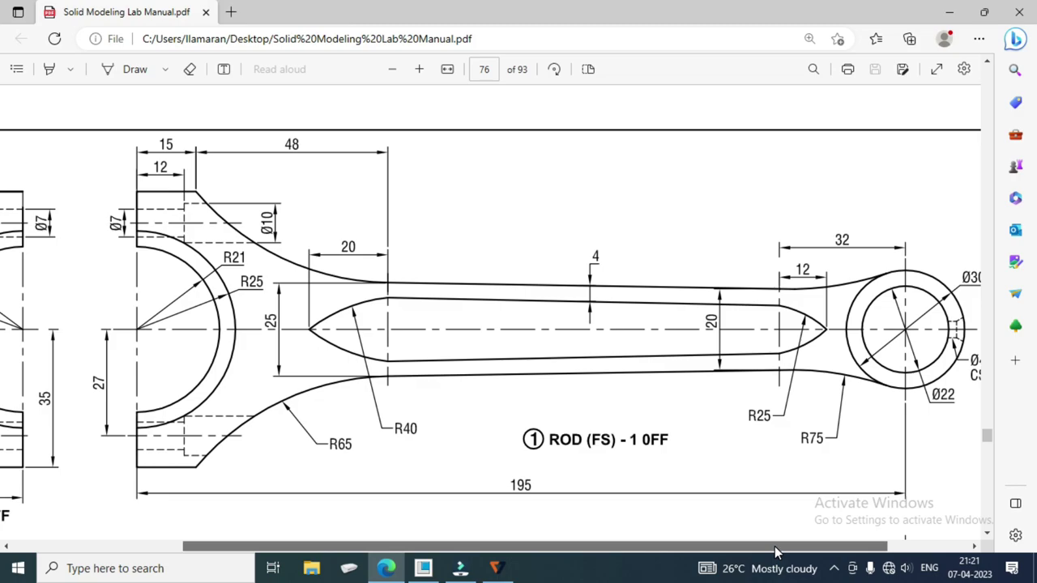
drag(775, 552, 756, 552)
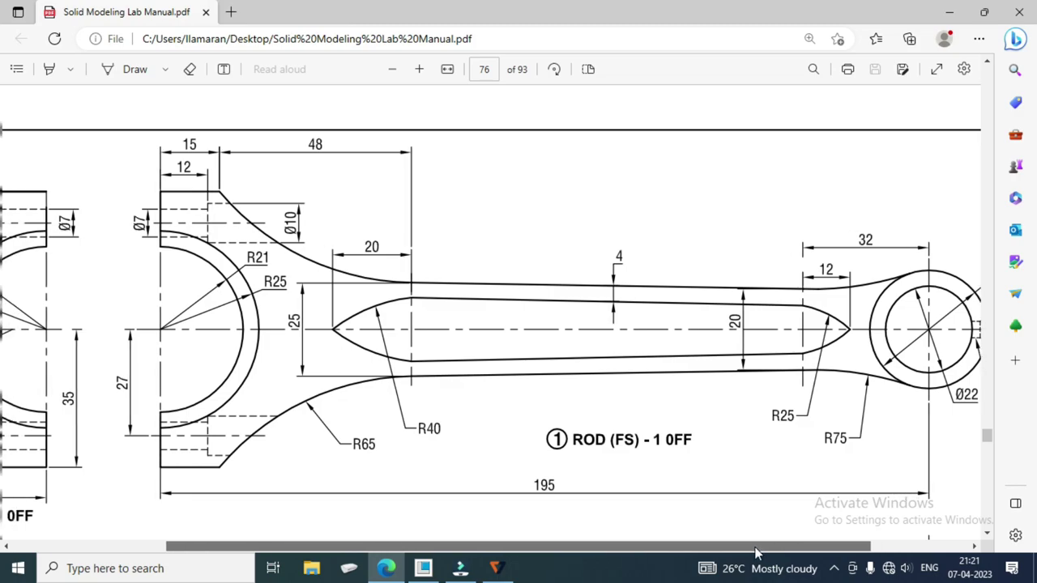
click(387, 572)
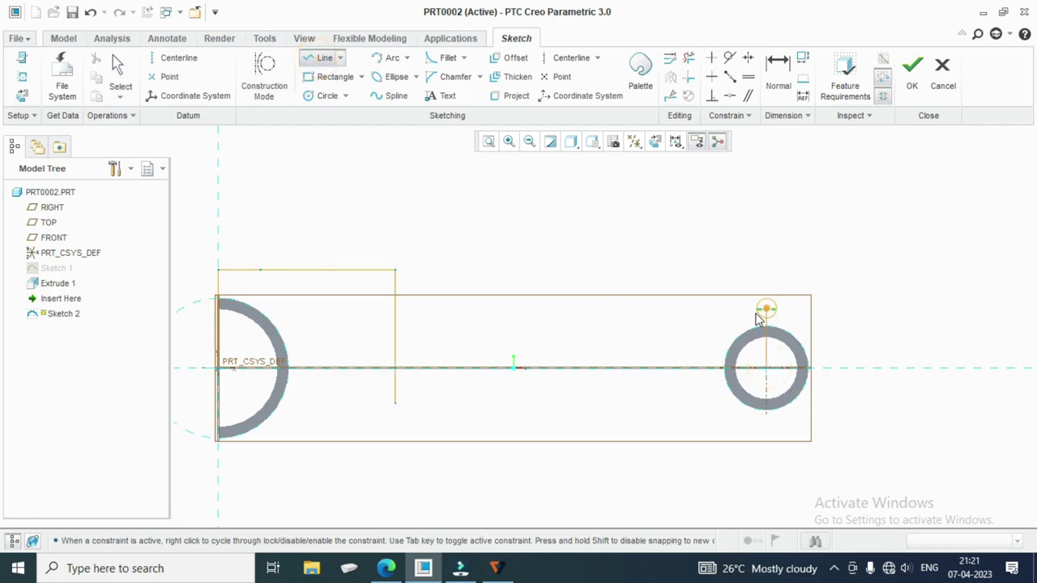
Draw the right step line and its vertical drop, setting the step distance to 32.
click(766, 308)
click(659, 308)
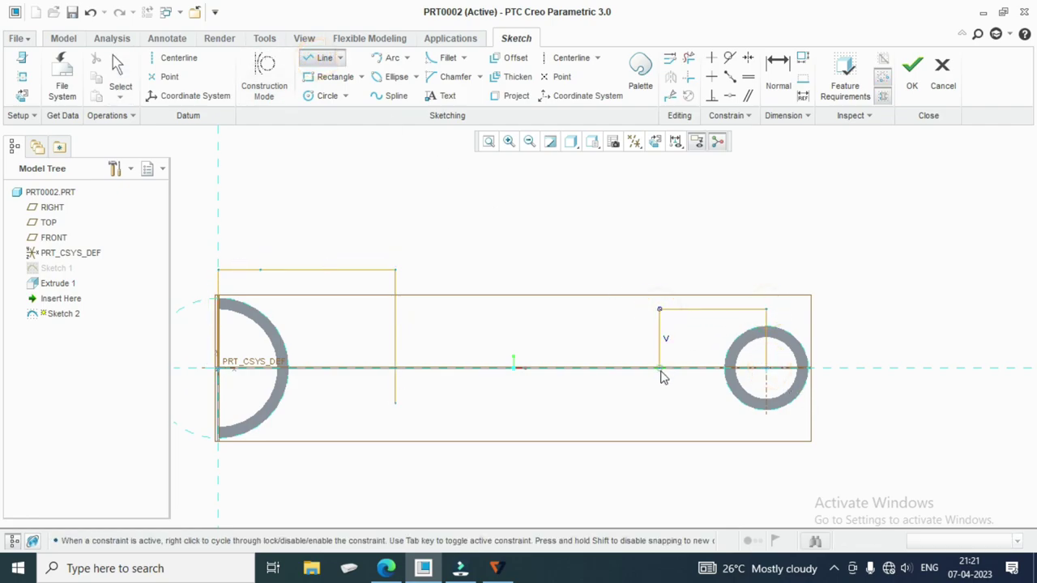
click(660, 369)
middle_click(661, 371)
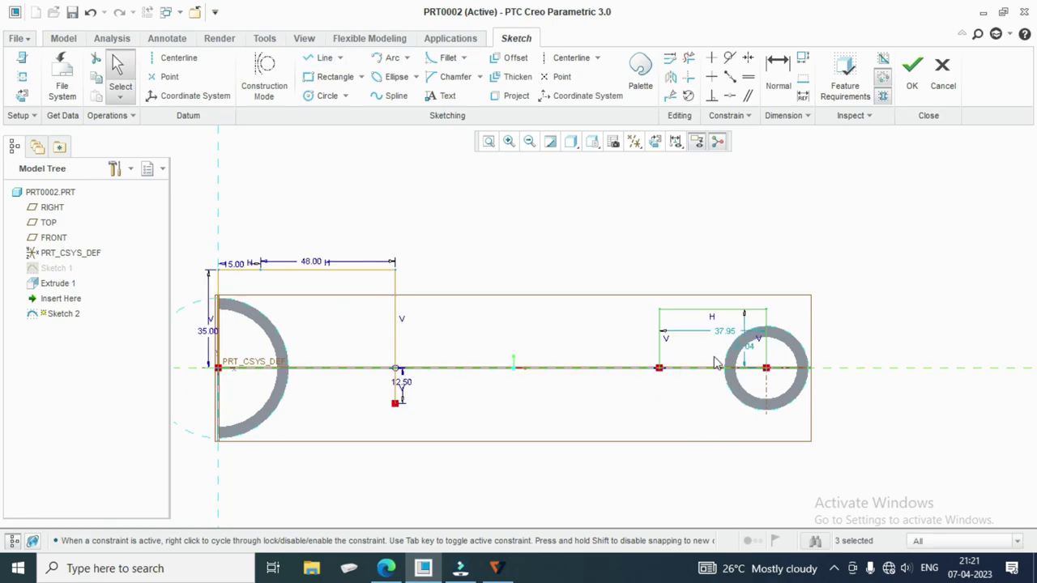
click(387, 567)
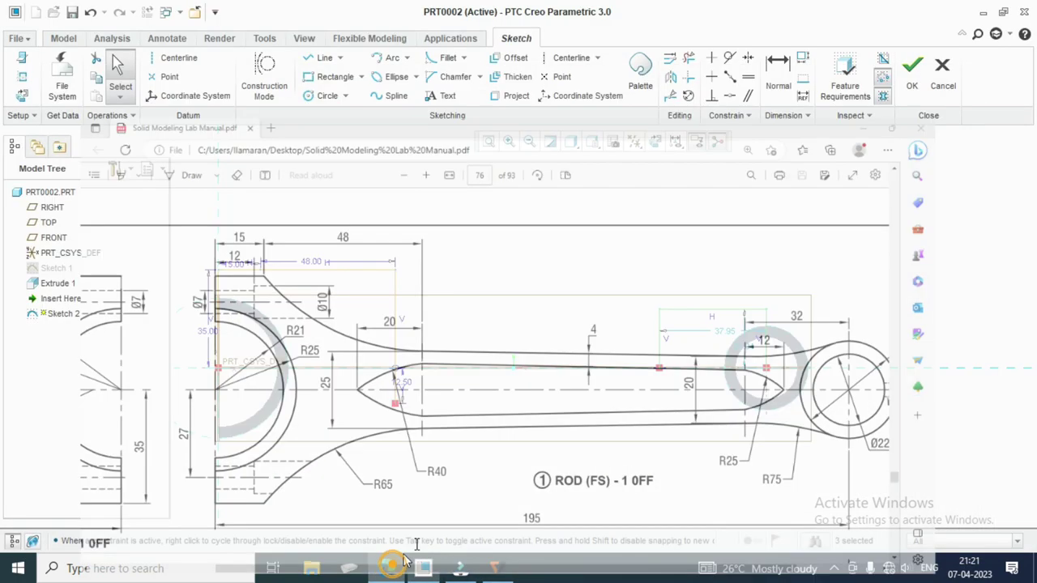
click(721, 332)
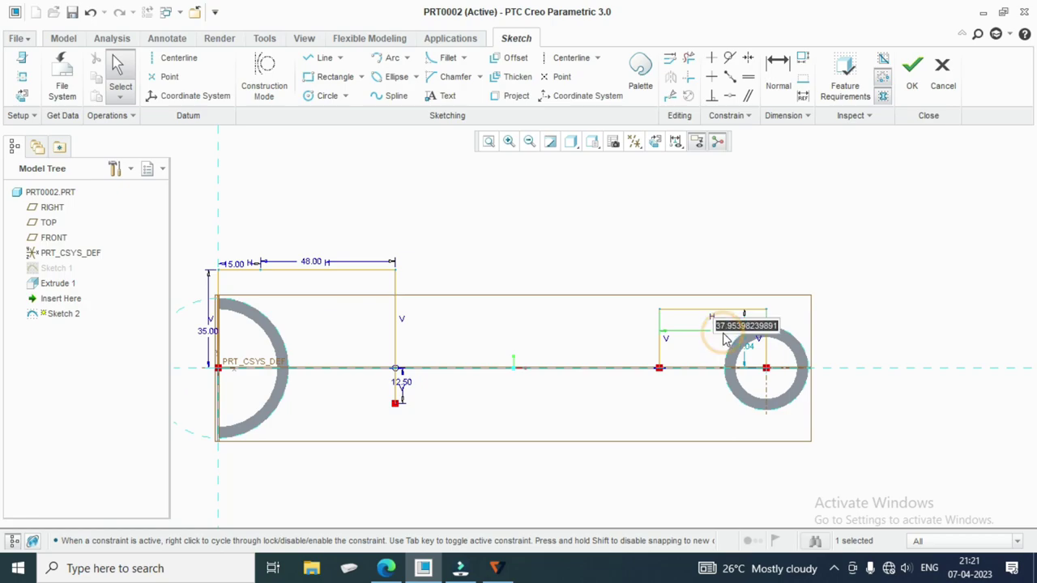
text(32)
key(Return)
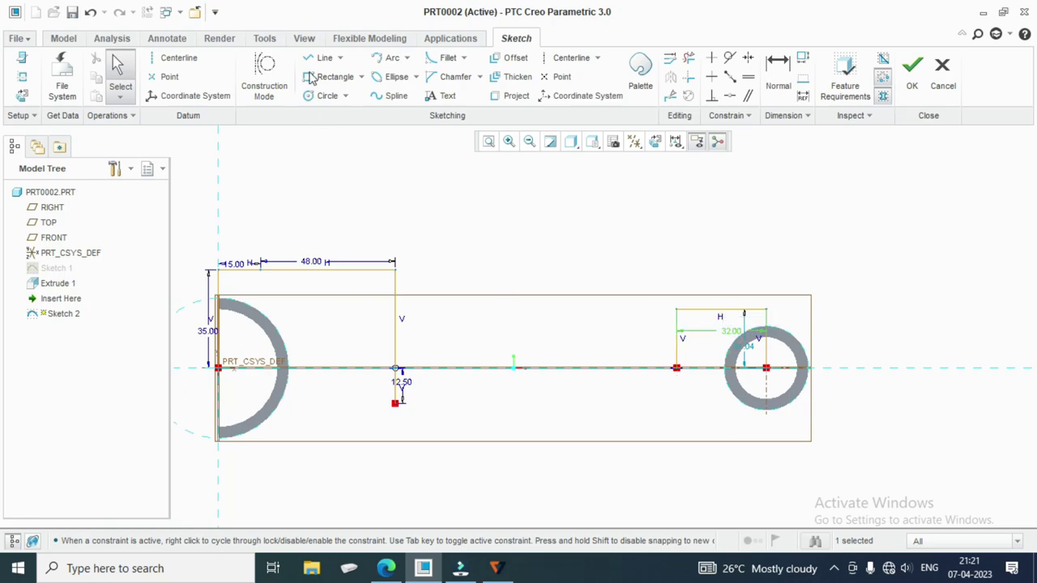
Add a vertical line below the centerline, drop its equal-length constraint, and set it to 10.
click(321, 58)
click(675, 368)
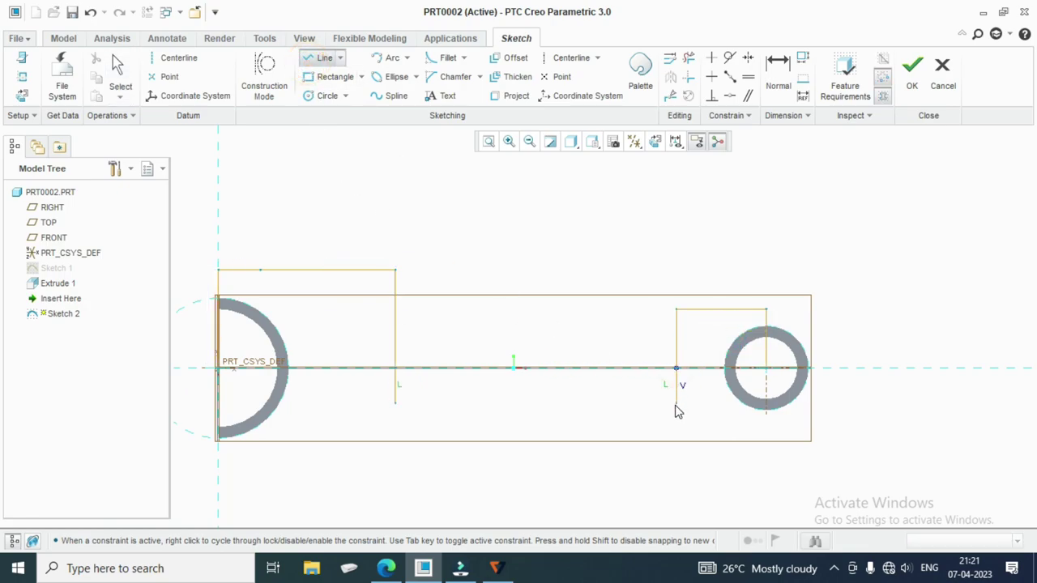
click(676, 405)
middle_click(675, 405)
scroll(672, 402, down, 2)
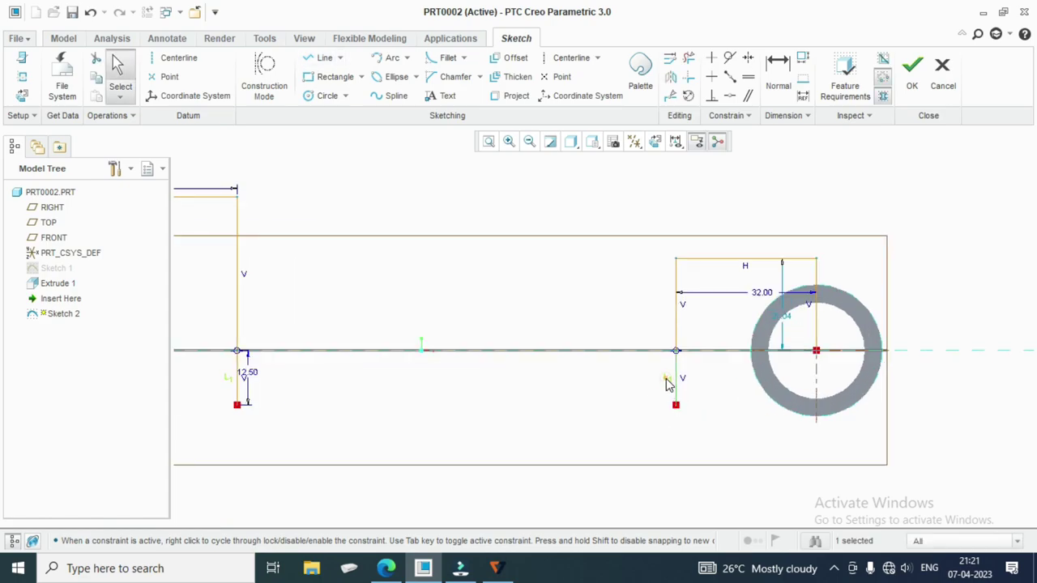
key(Delete)
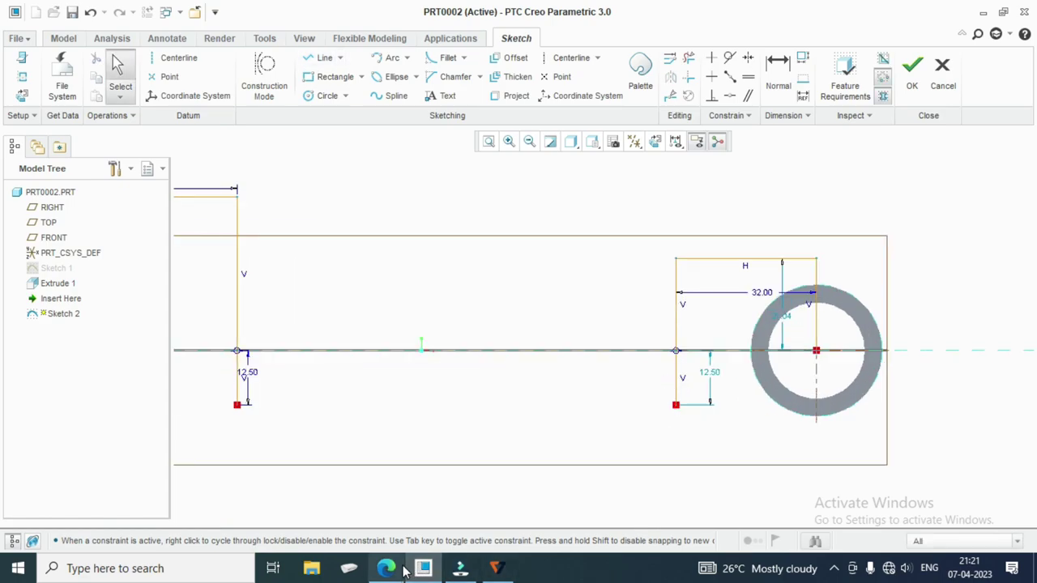
click(402, 572)
click(403, 571)
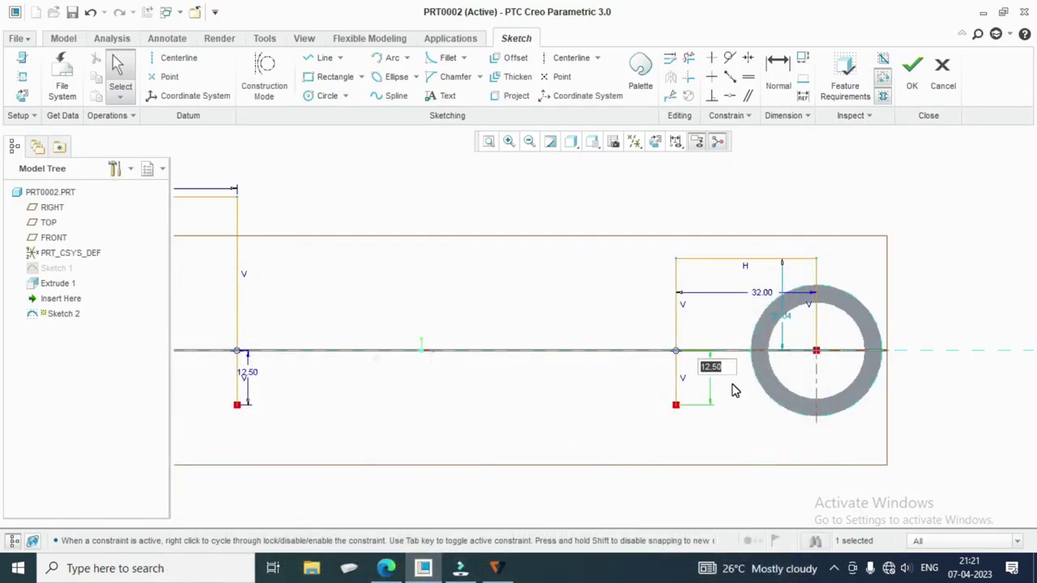
text(10)
key(Return)
click(752, 412)
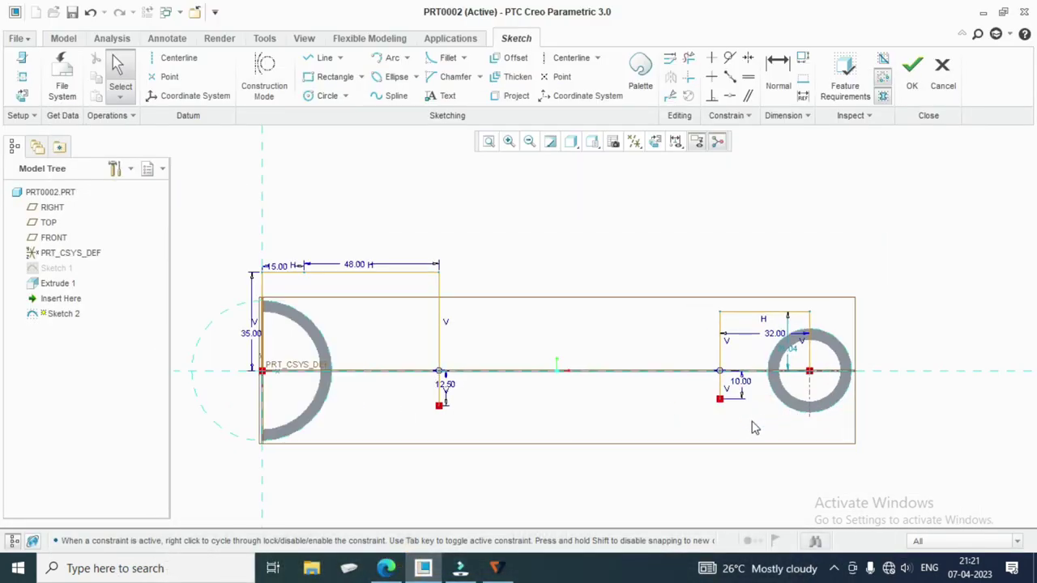
Draw a sloped line joining the left and right lines' lower endpoints.
click(318, 57)
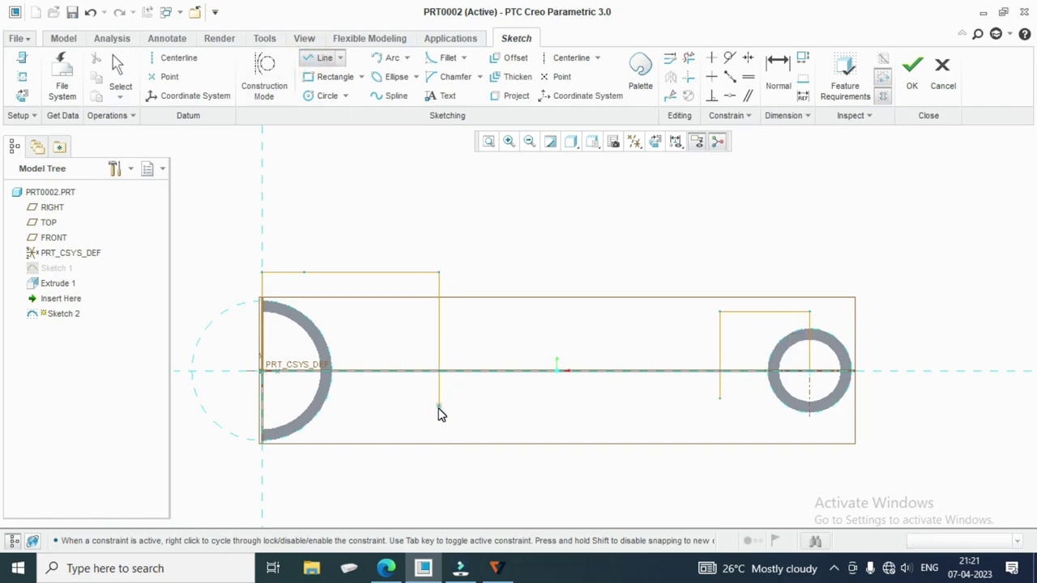
click(438, 406)
click(719, 398)
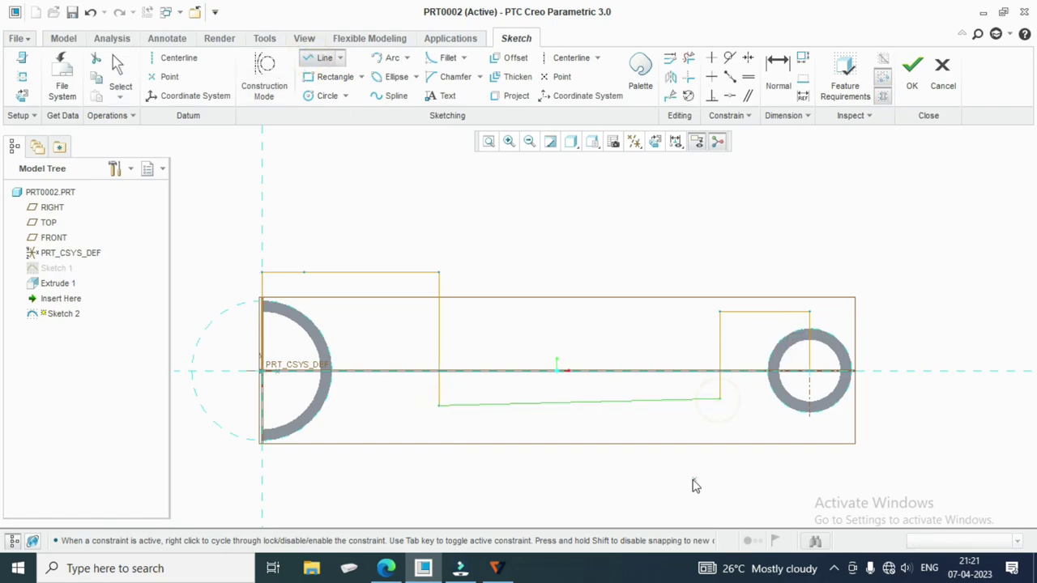
middle_click(695, 485)
click(423, 568)
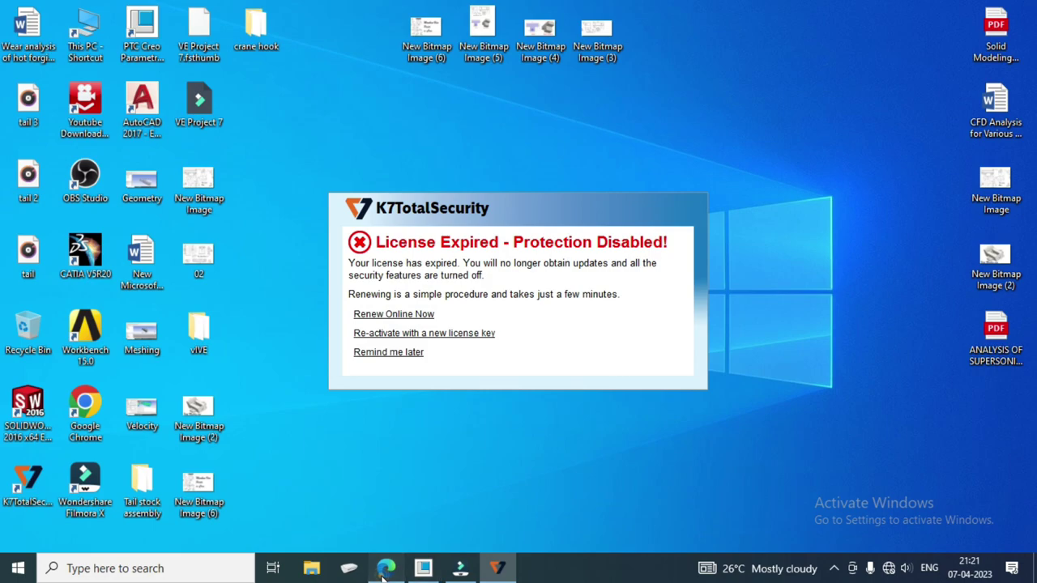
Check the rod drawing in the Edge PDF manual, then bring Creo's Sketch 2 back.
click(386, 569)
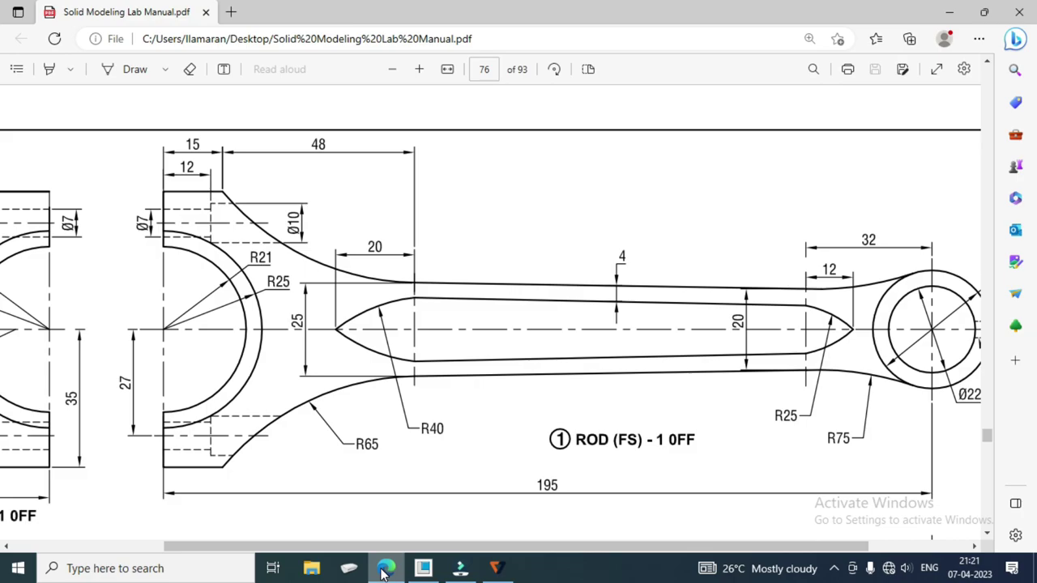
click(390, 569)
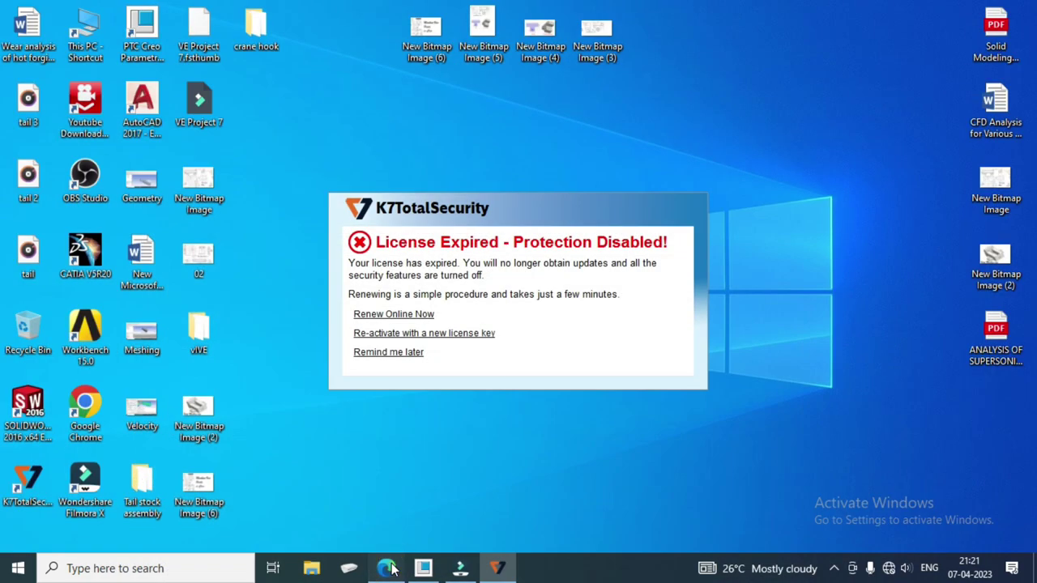
click(388, 569)
click(422, 568)
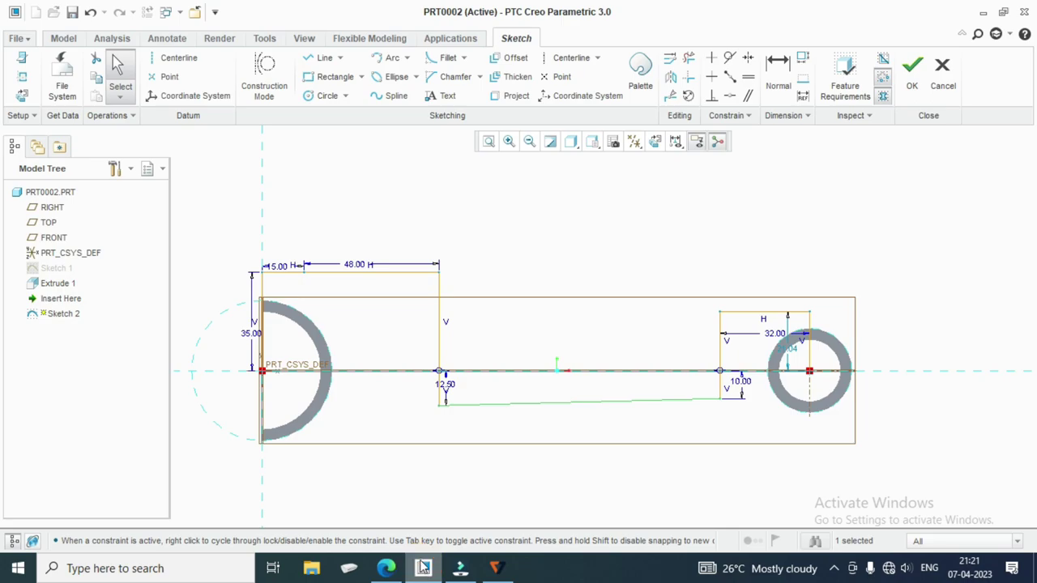
Begin a centerline, then cancel it and keep the sketch open.
click(599, 316)
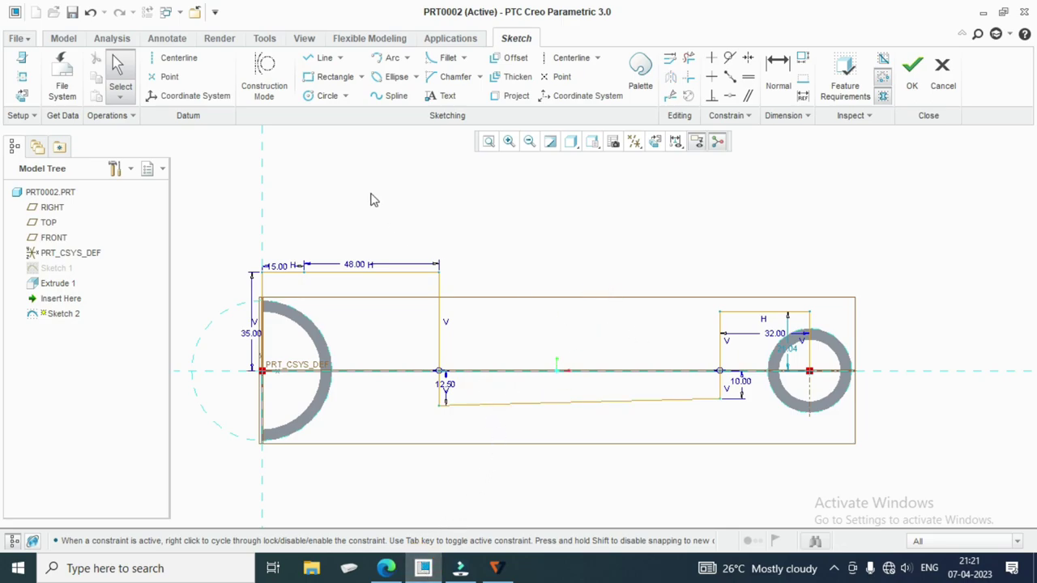
click(571, 58)
click(399, 371)
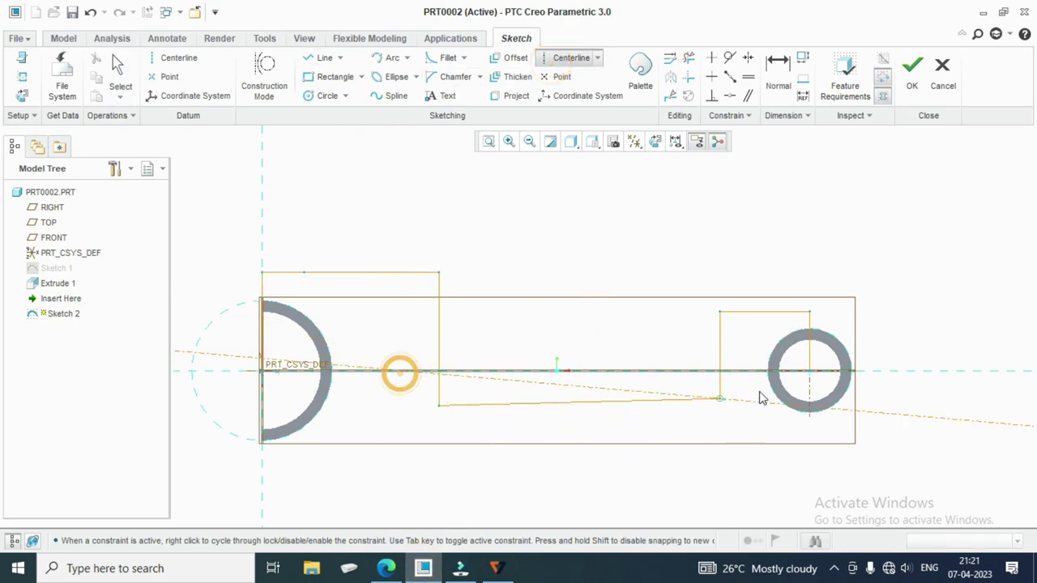
key(Escape)
key(Escape)
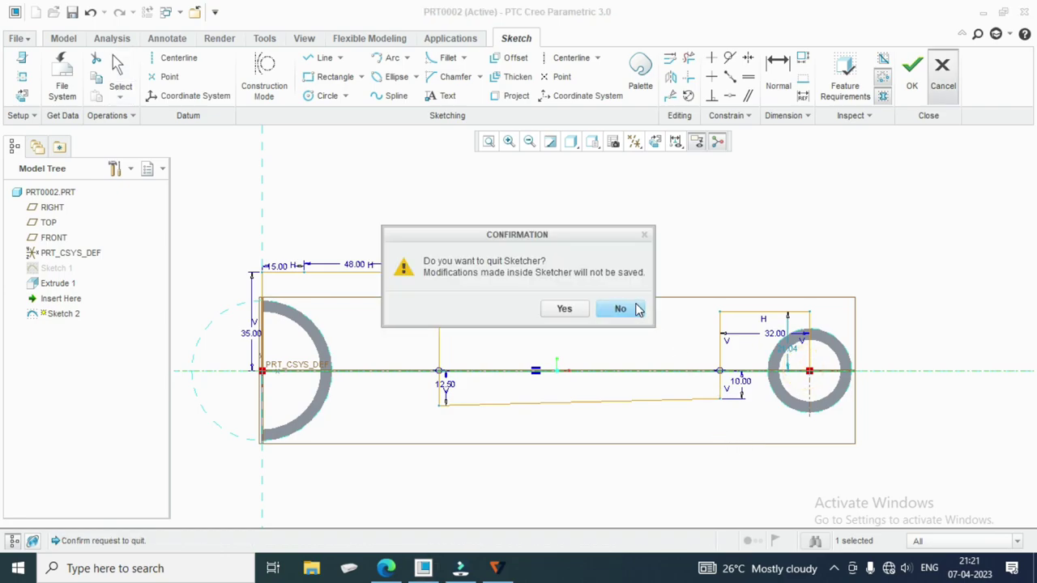
click(639, 309)
Mirror the sloped web lines about the horizontal centerline for a 25-to-20 symmetric taper.
click(702, 401)
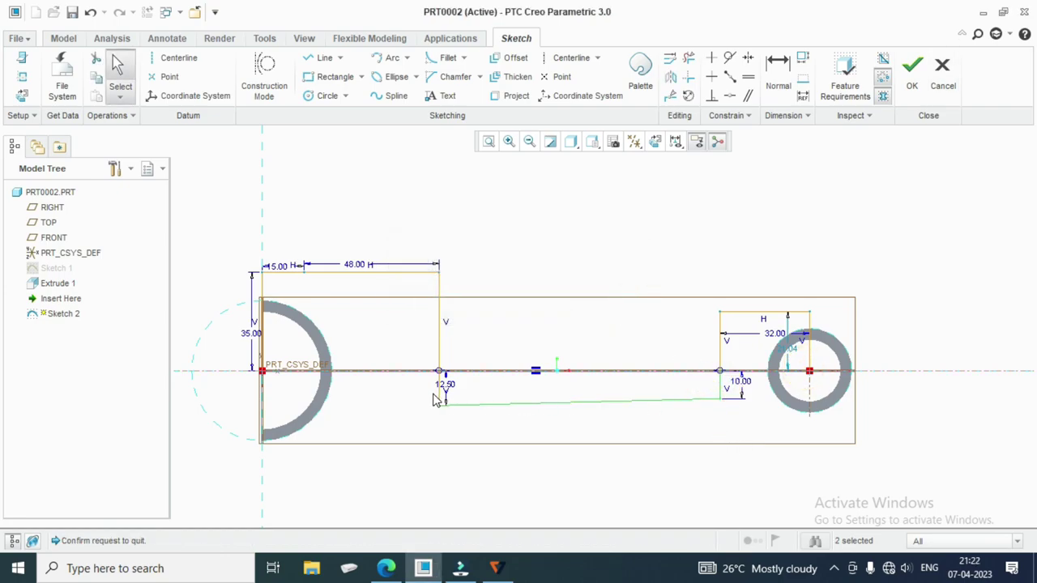
click(670, 77)
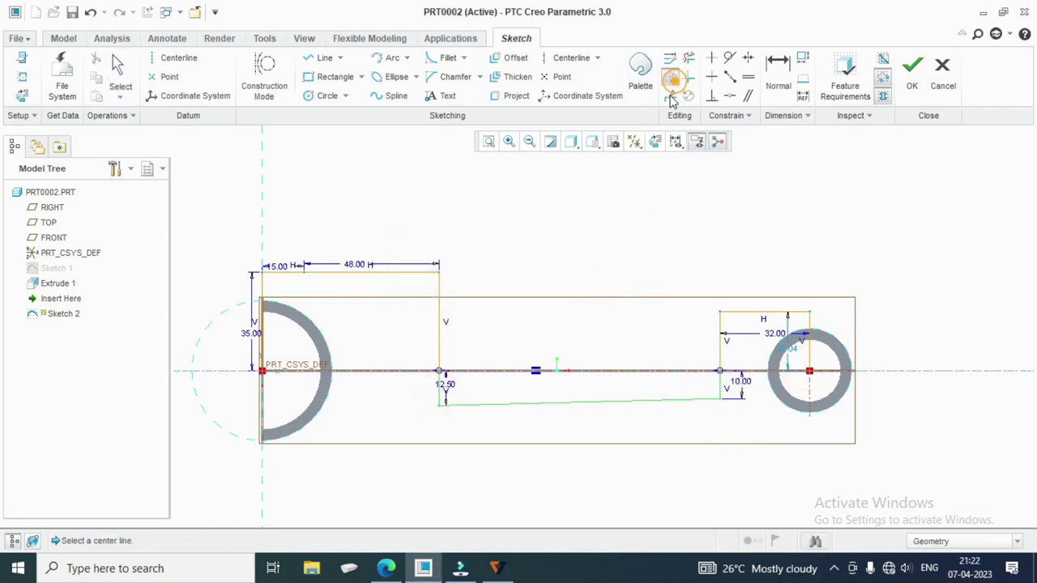
click(632, 372)
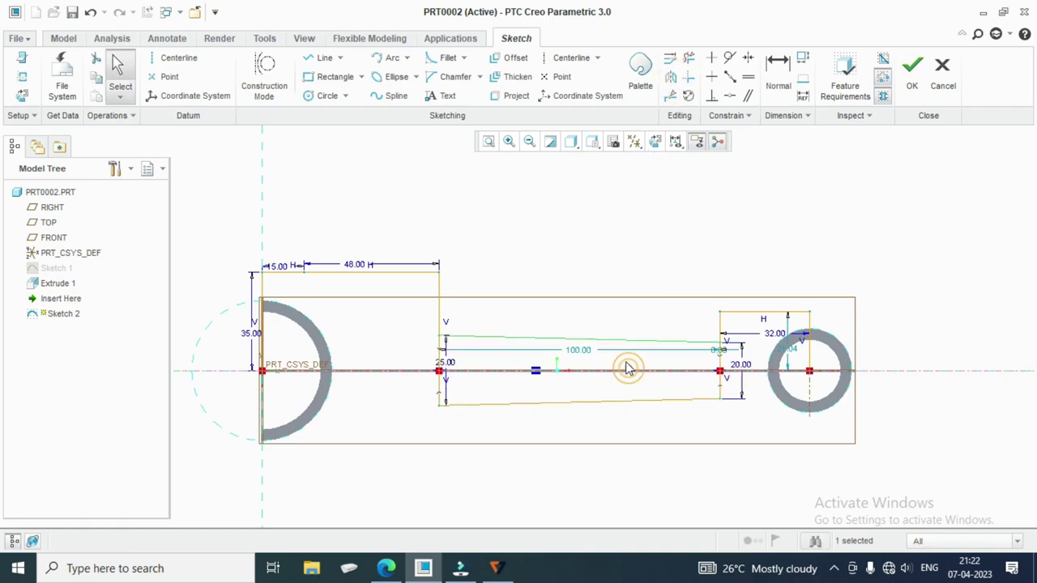
scroll(660, 327, up, 1)
middle_click(660, 327)
click(625, 309)
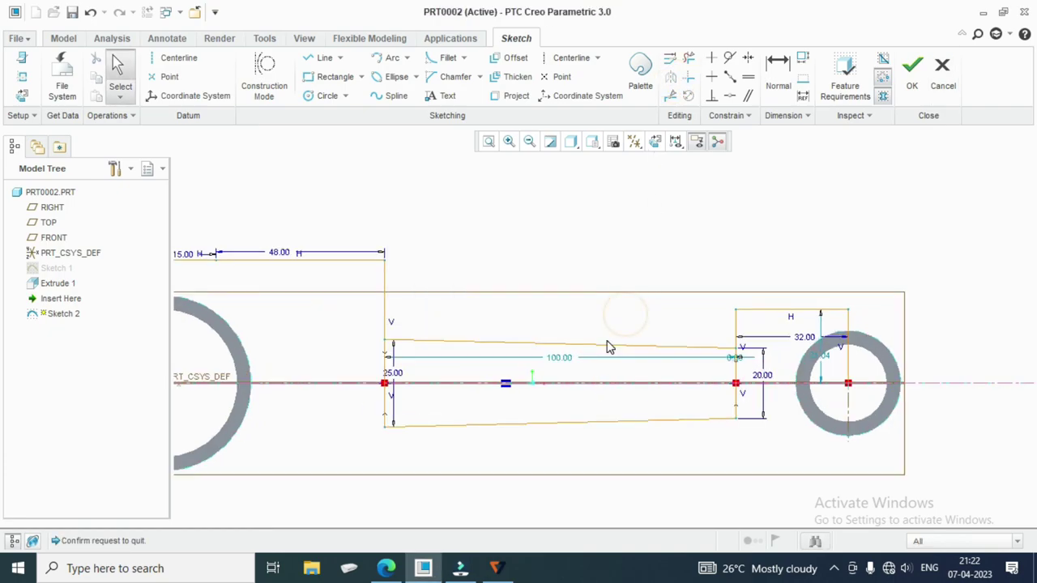
scroll(607, 342, down, 1)
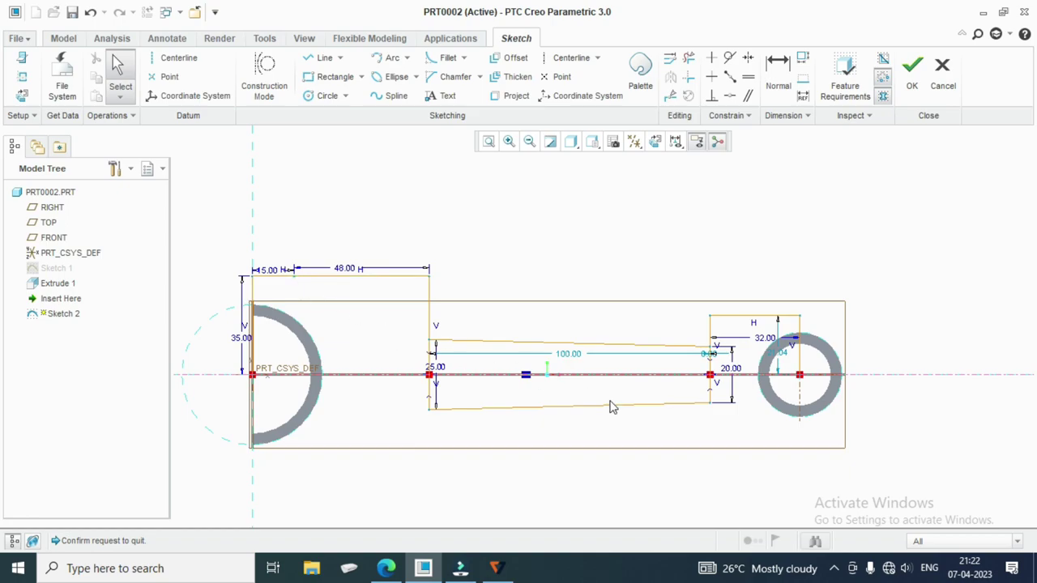
click(387, 570)
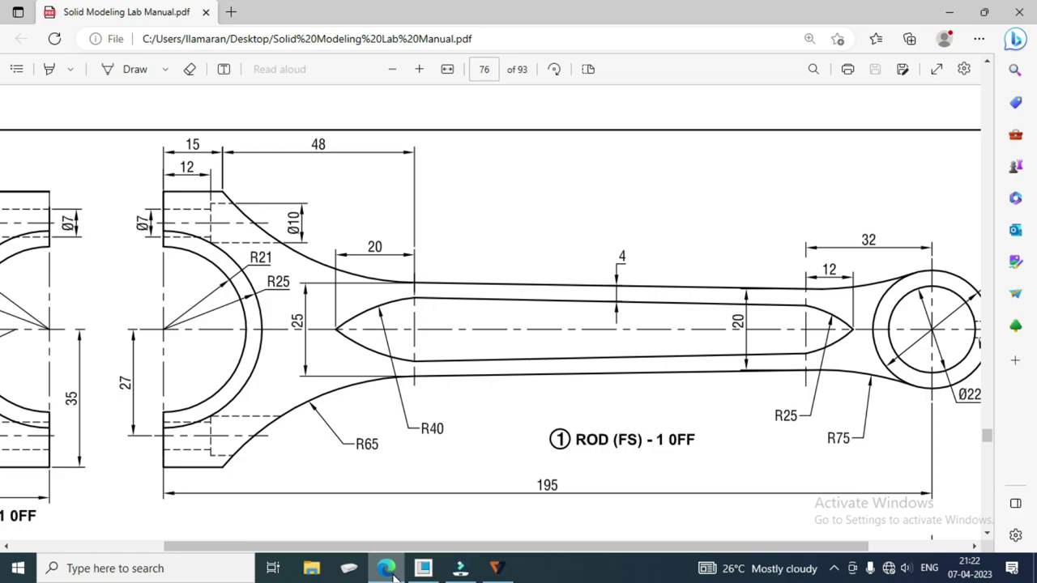
Draw a first arc from the left boss's top edge to the web corner, then delete it.
click(393, 571)
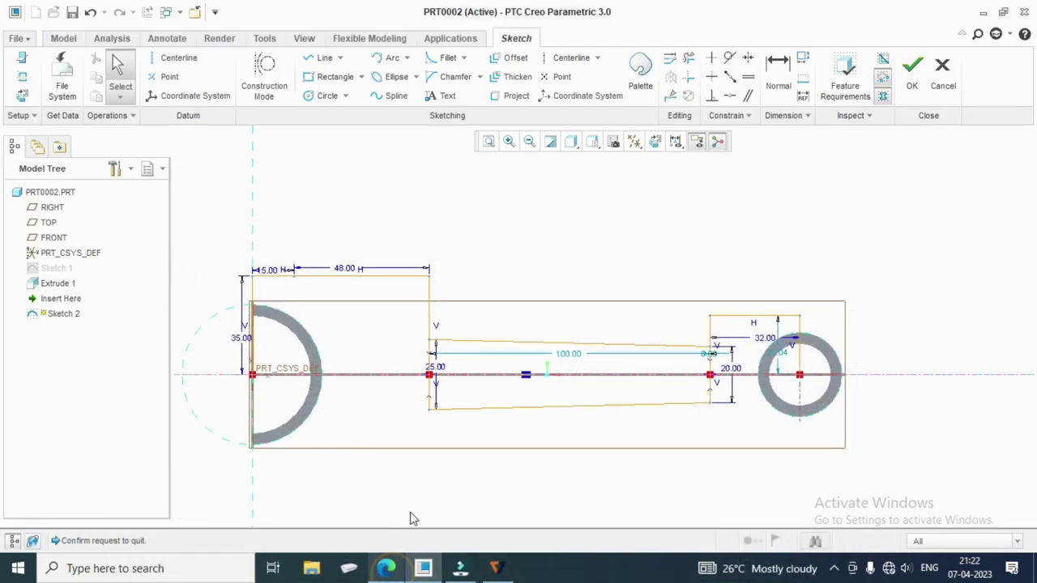
click(391, 57)
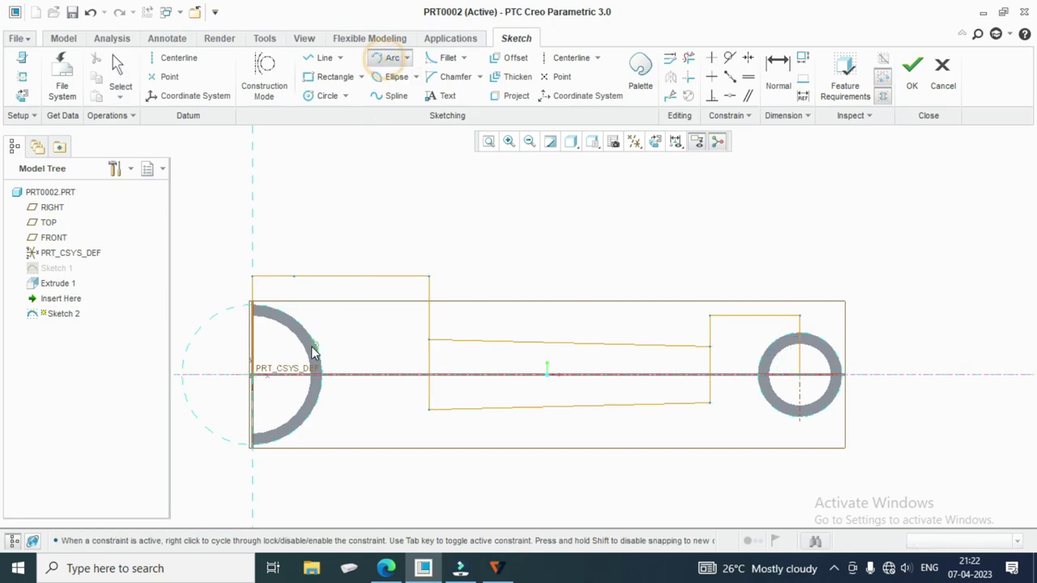
click(294, 277)
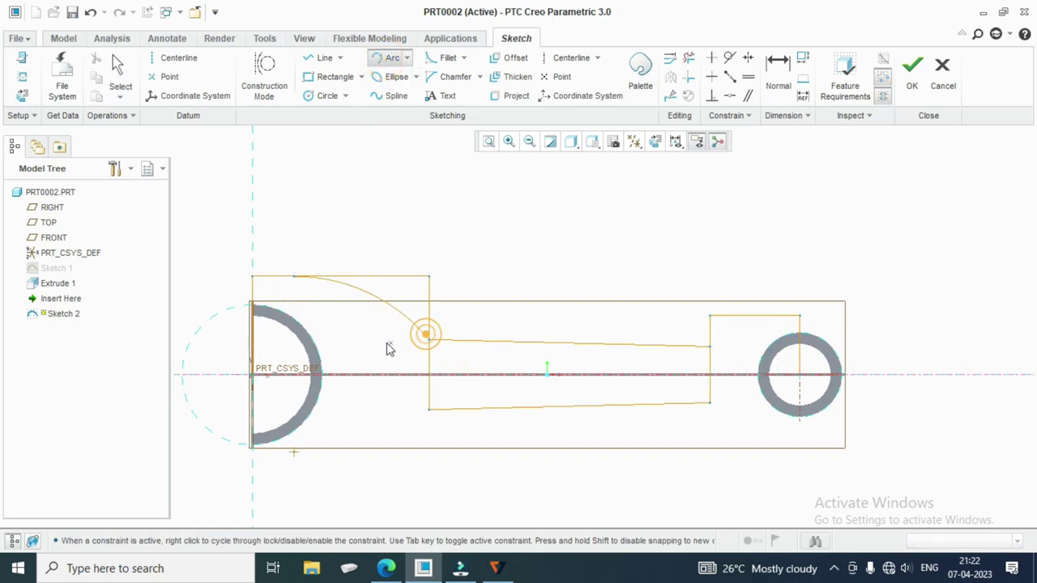
click(426, 337)
key(Escape)
key(Escape)
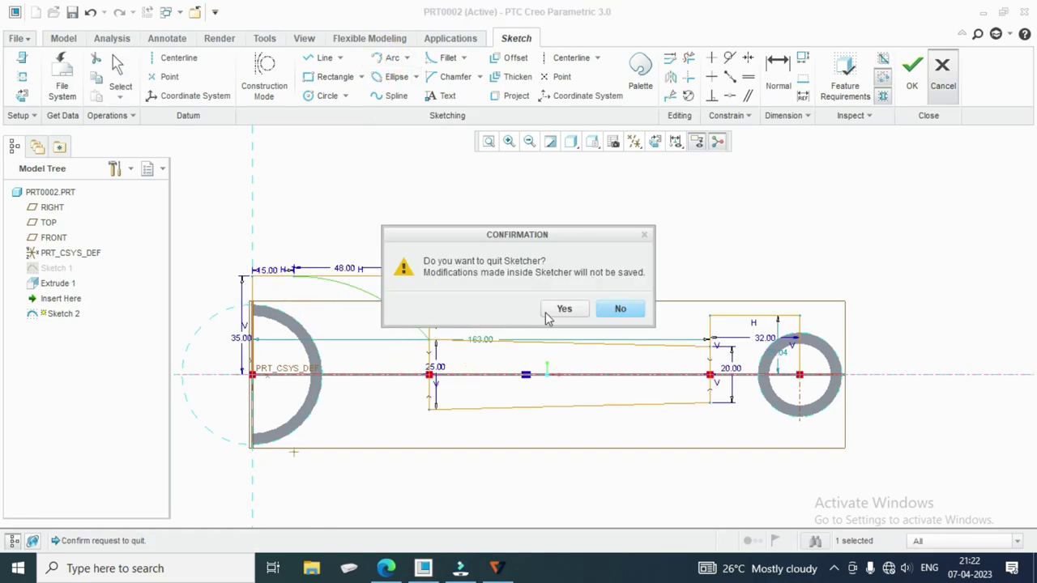
click(610, 309)
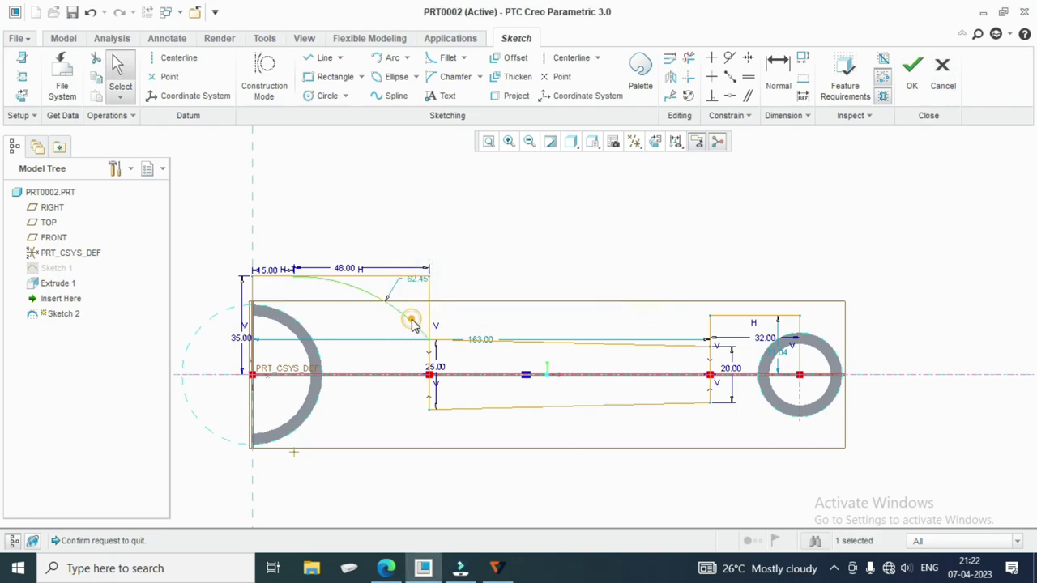
key(Delete)
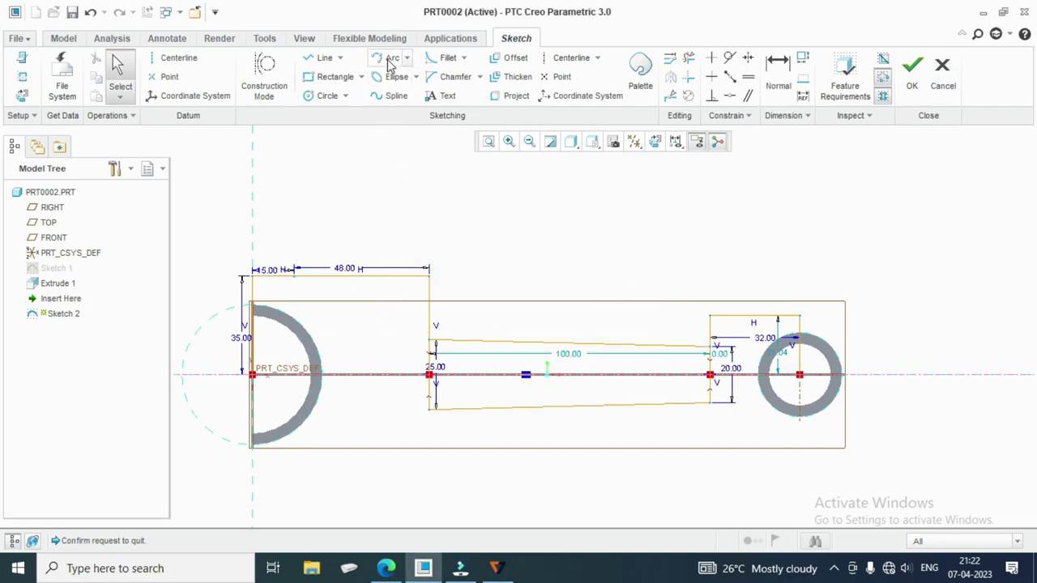
Redraw the arc from the boss's top edge to the web's top-left corner with its curvature set.
click(389, 57)
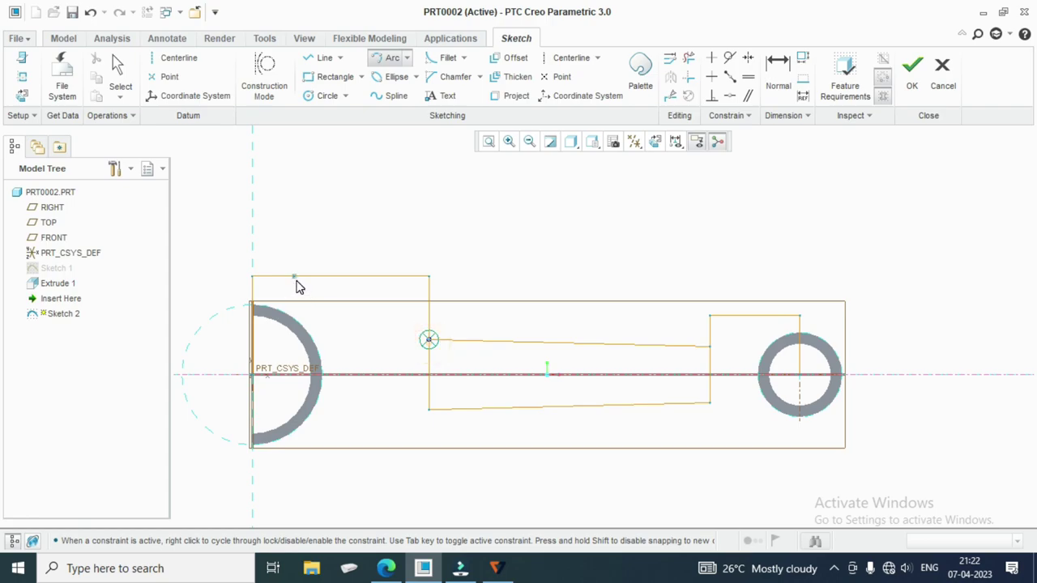
click(294, 276)
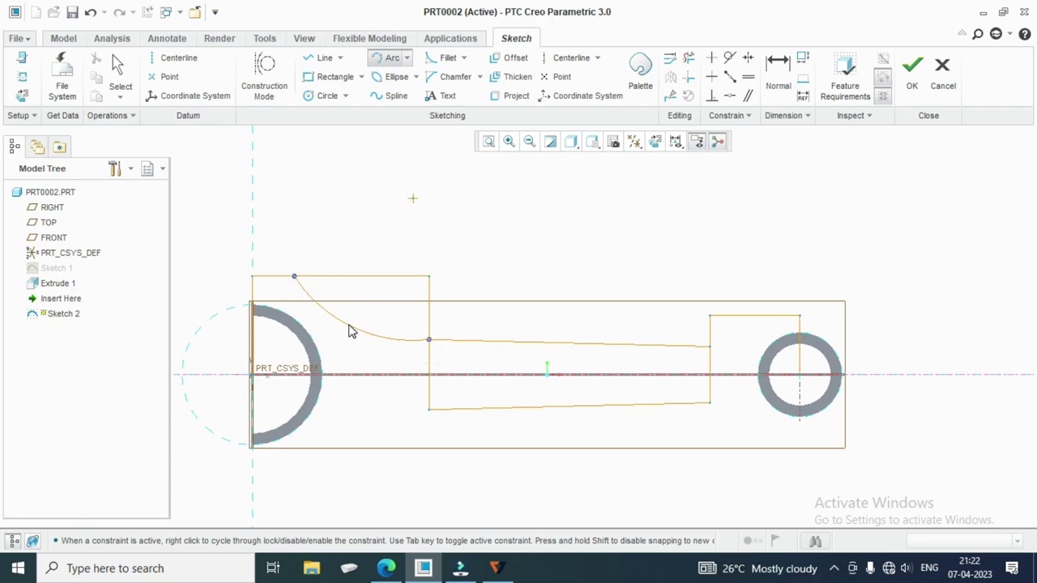
click(350, 329)
middle_click(413, 332)
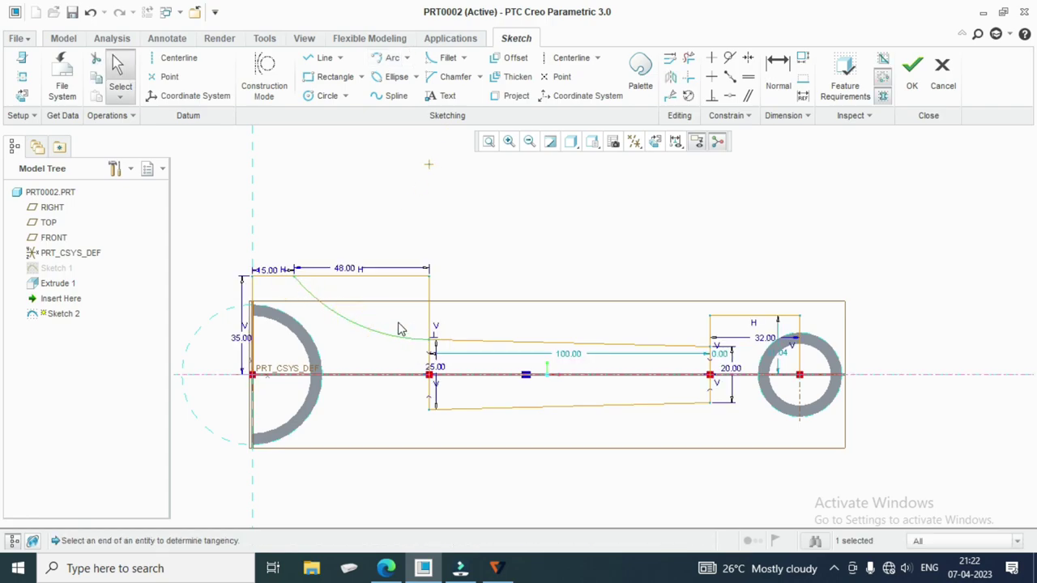
key(Escape)
Place a radius dimension on the new arc, which reads 62.45.
click(632, 320)
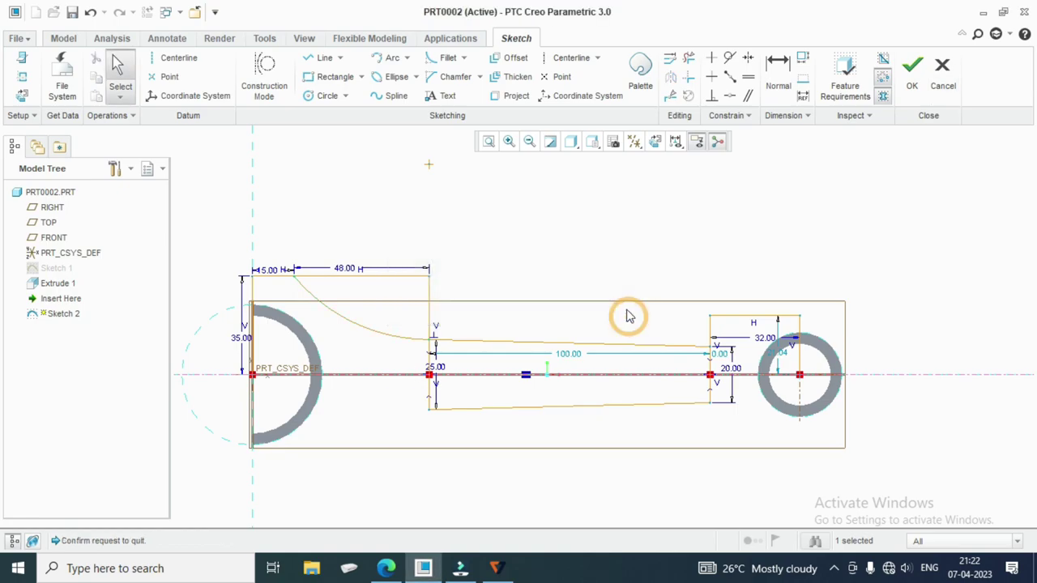
key(Escape)
click(619, 317)
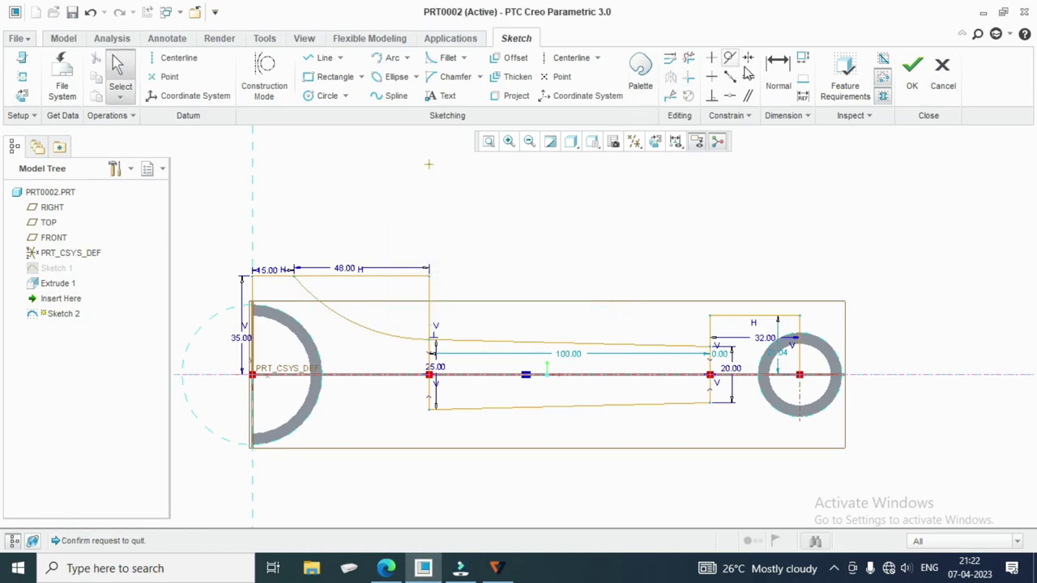
click(776, 71)
click(396, 322)
middle_click(400, 232)
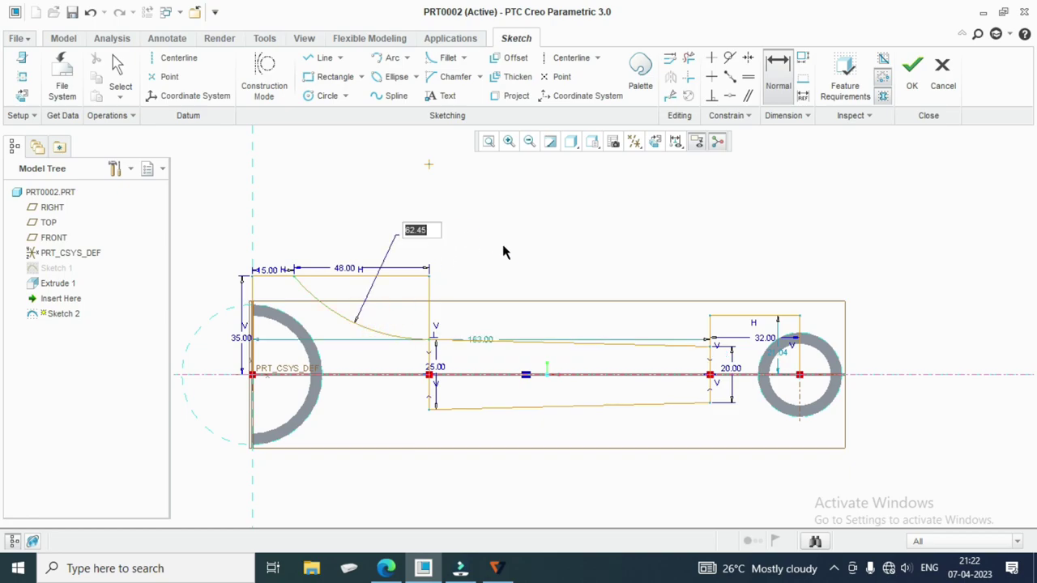
text(65)
key(Return)
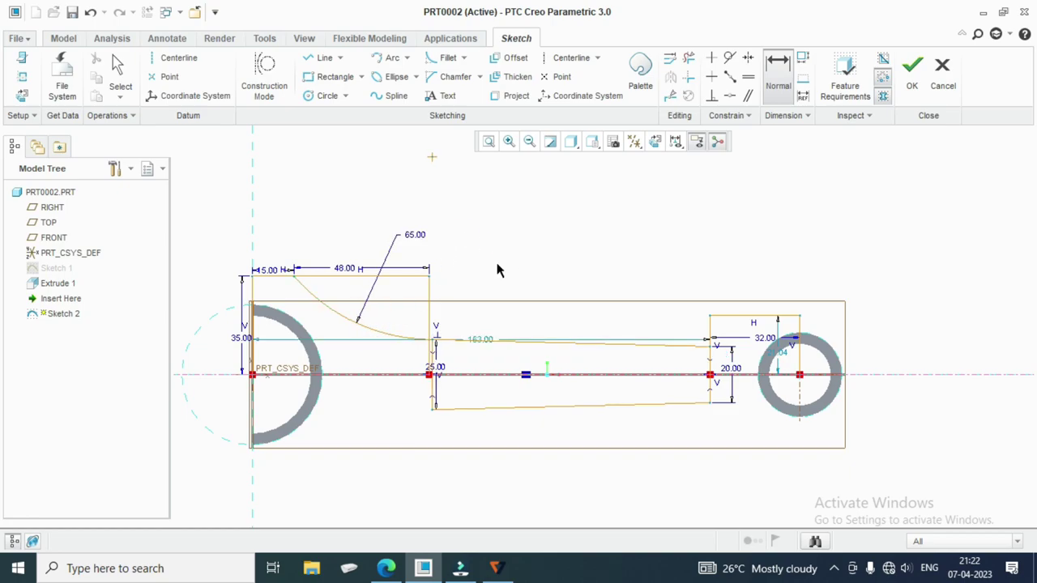
Zoom around the sketch to inspect the dimensioned arc, then end the dimension tool.
click(494, 264)
scroll(454, 352, down, 2)
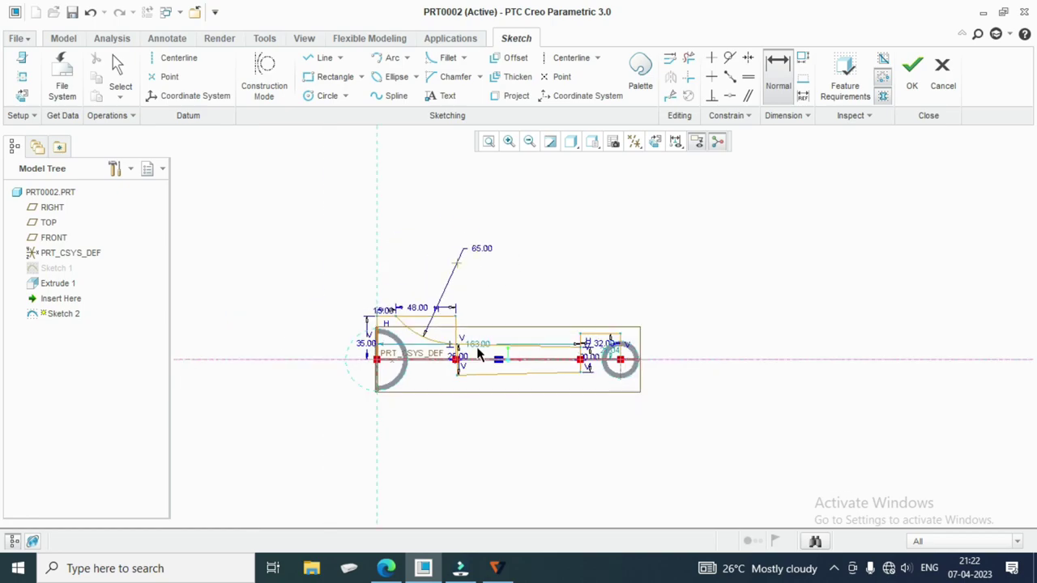
scroll(441, 354, up, 4)
scroll(422, 360, up, 3)
scroll(405, 366, down, 1)
scroll(431, 362, down, 2)
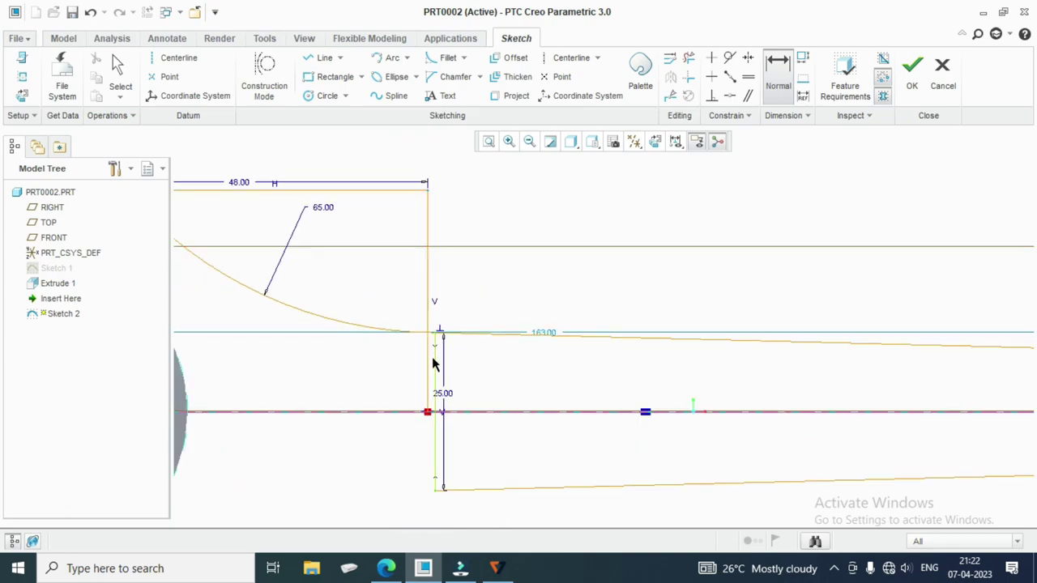
scroll(441, 389, down, 2)
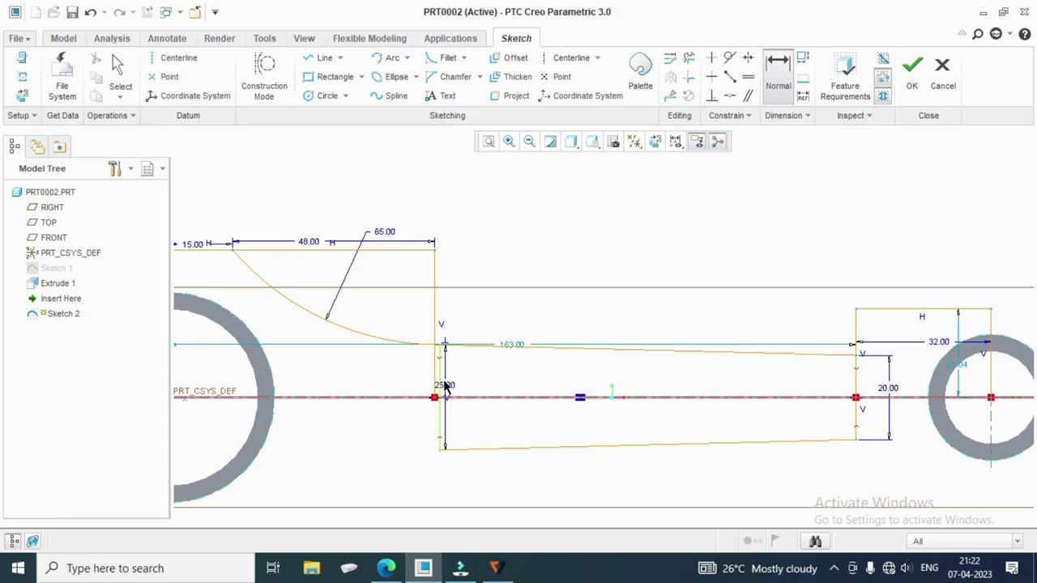
scroll(431, 381, up, 3)
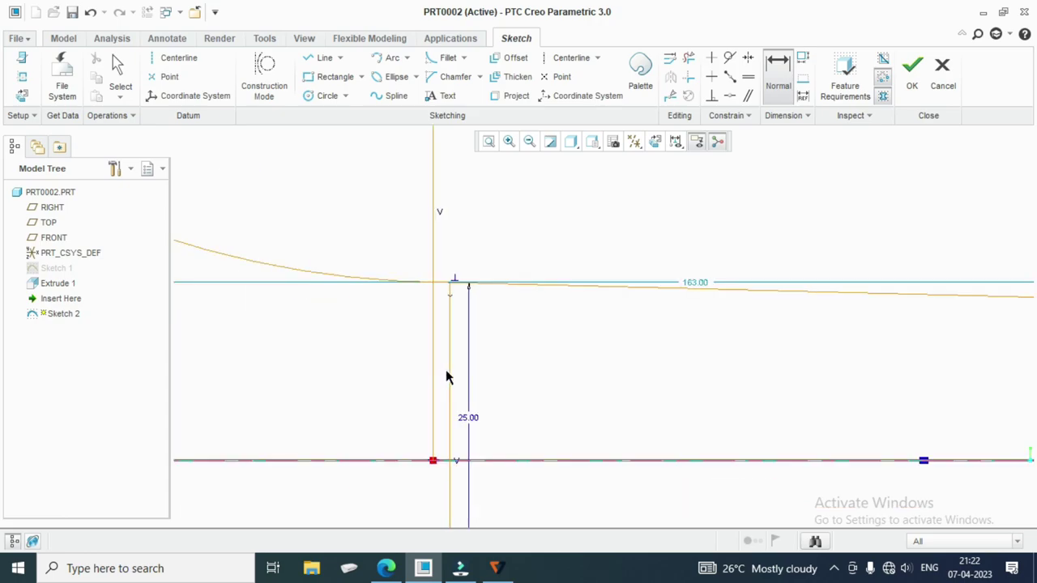
middle_click(474, 355)
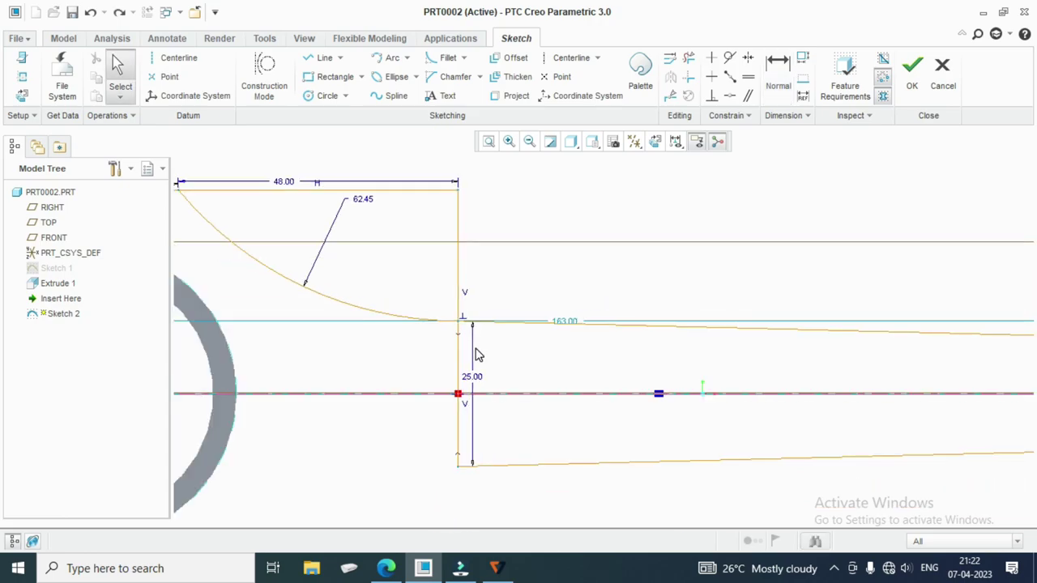
scroll(474, 356, down, 2)
Delete the arc and its radius dimension, restoring the straight 100.00 tapered web.
click(329, 300)
key(Delete)
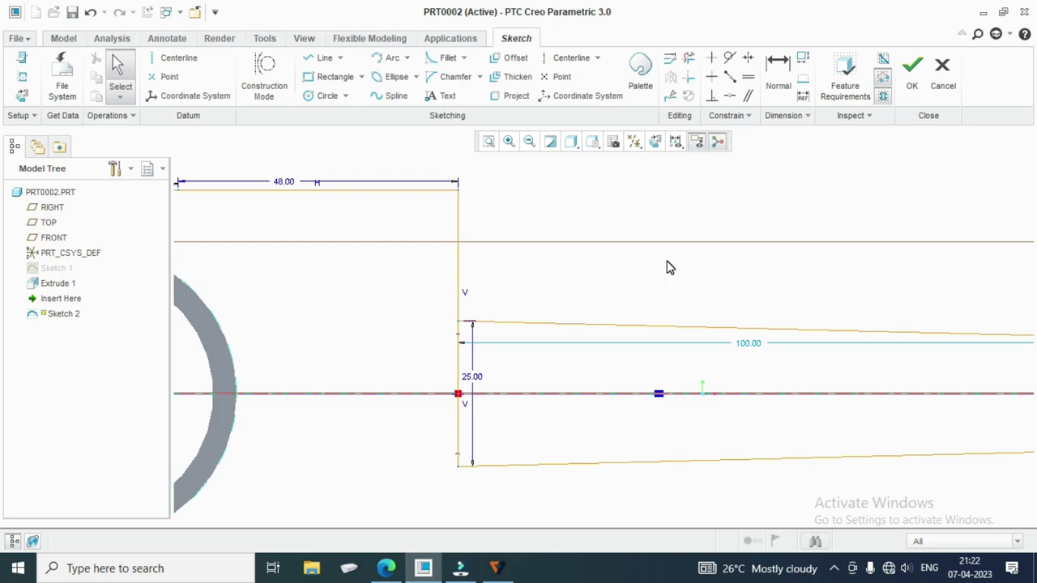
click(459, 365)
ctrl+click(512, 323)
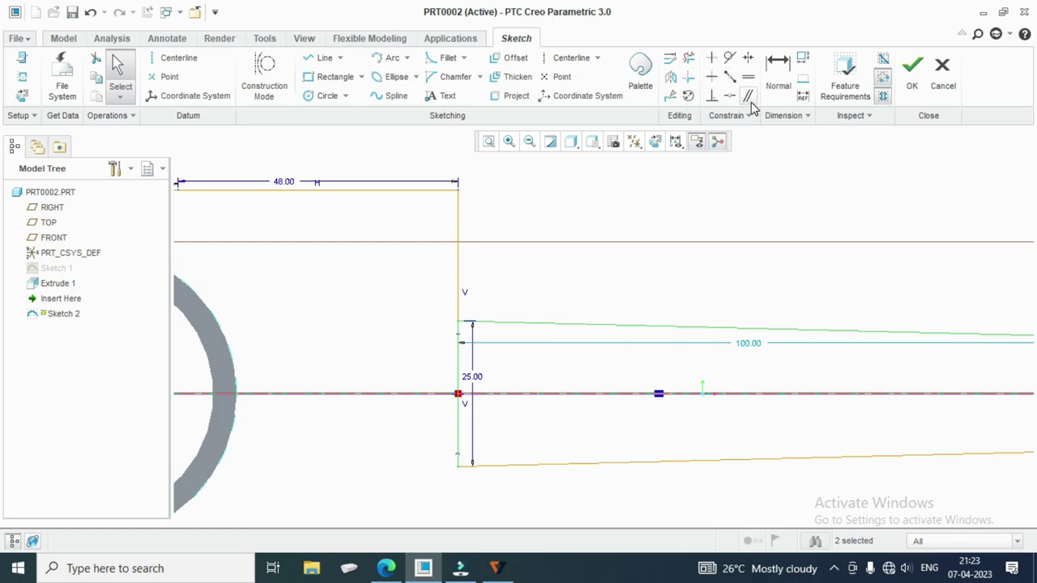
click(771, 212)
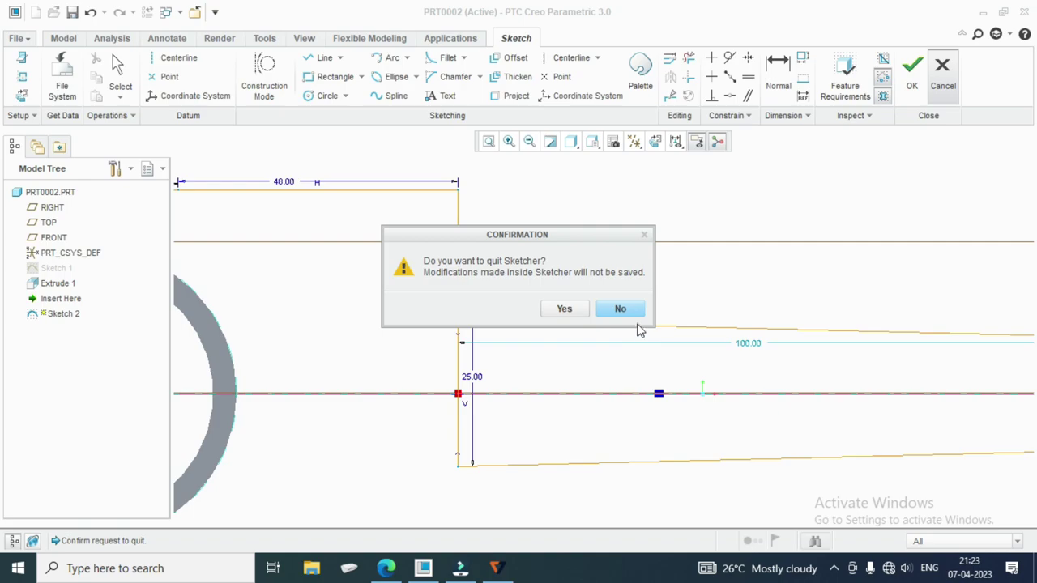
click(634, 309)
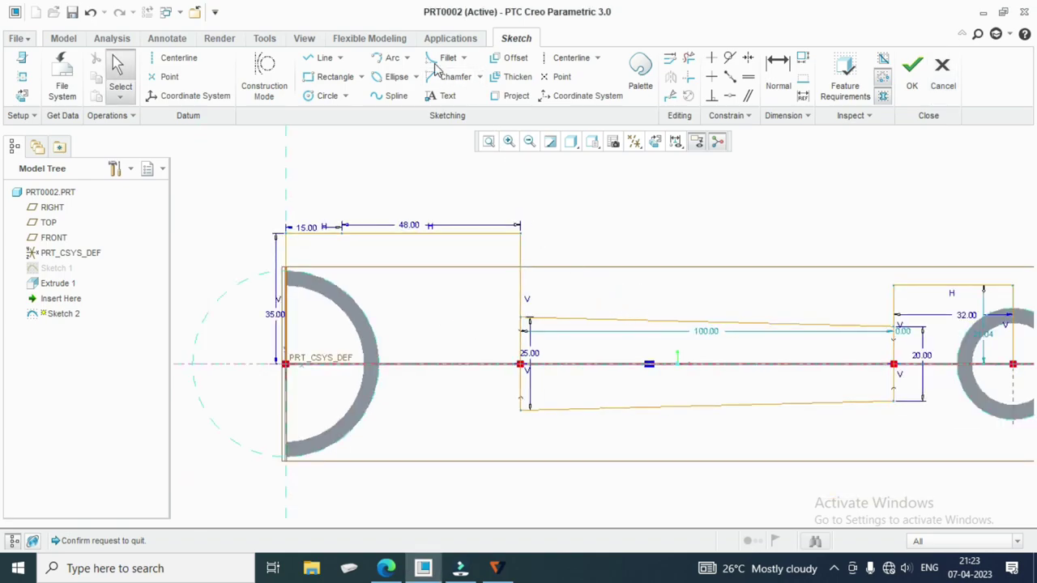
click(387, 57)
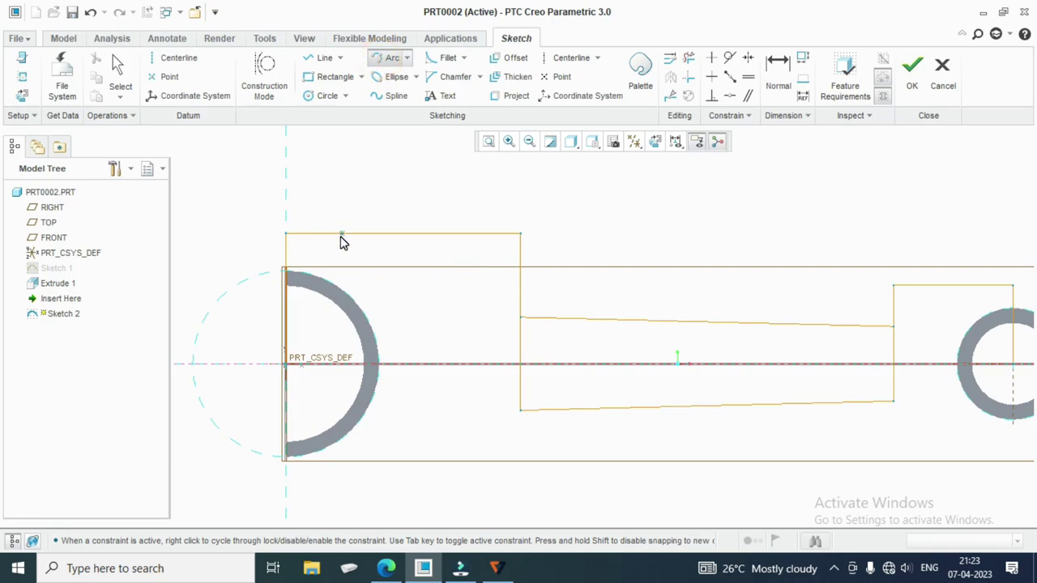
Draw the large boss's sweeping arc into the web corner and set its radius to 65.
click(341, 235)
click(521, 317)
middle_click(417, 299)
middle_click(498, 326)
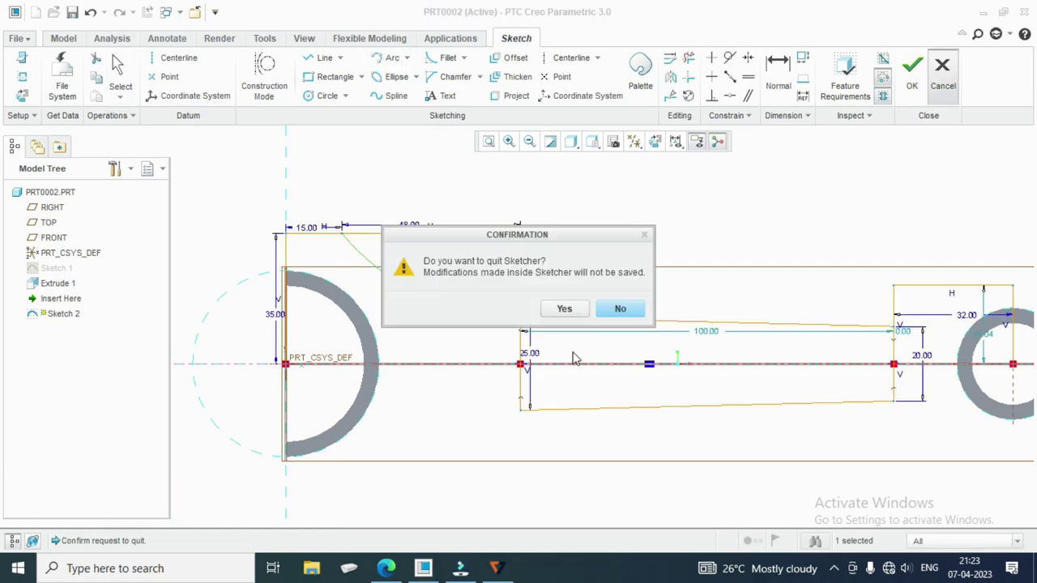
click(616, 308)
scroll(511, 338, up, 3)
scroll(511, 338, up, 1)
click(548, 298)
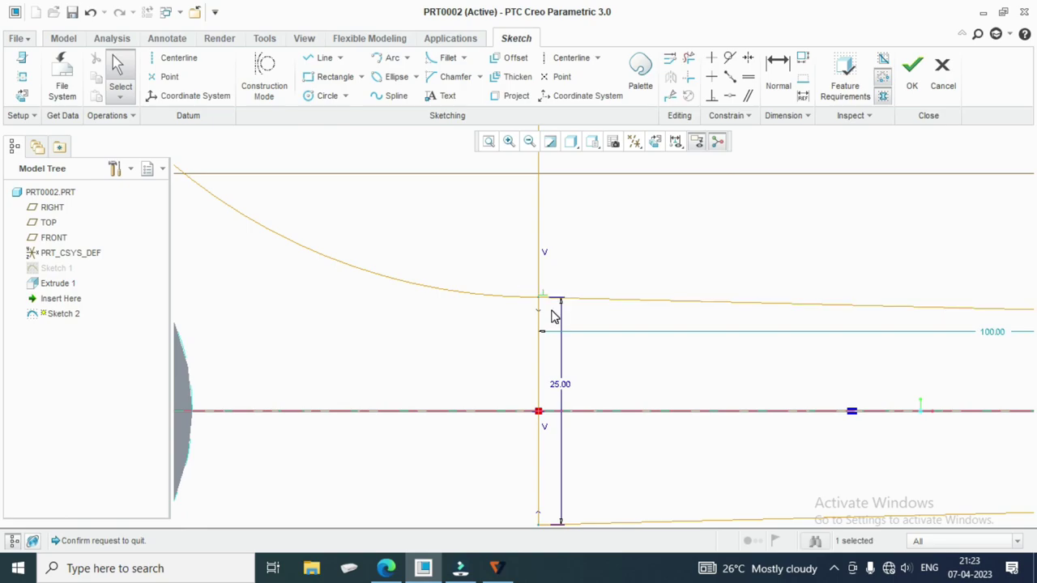
scroll(576, 363, down, 1)
scroll(454, 352, down, 1)
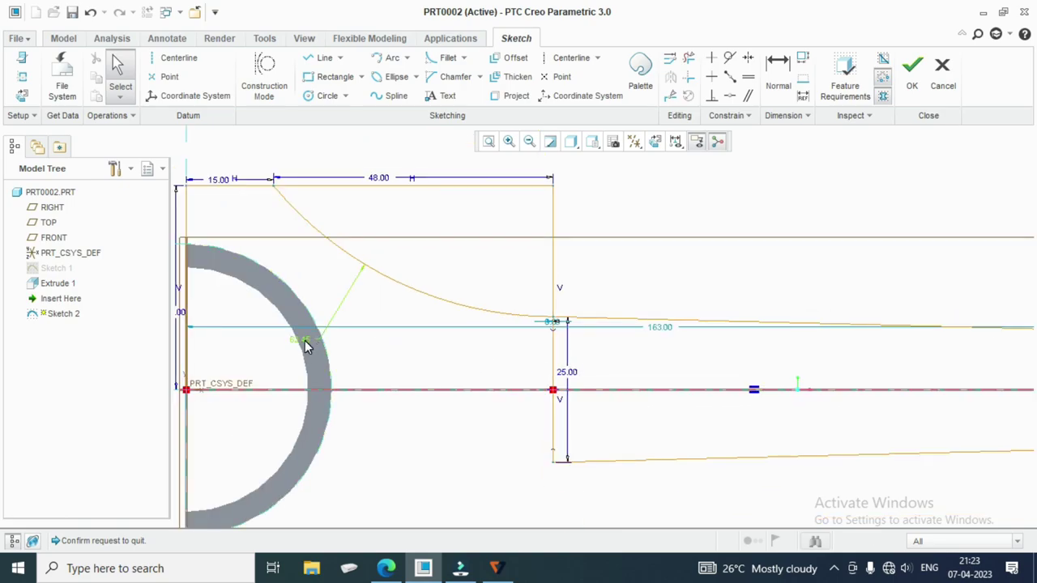
text(65)
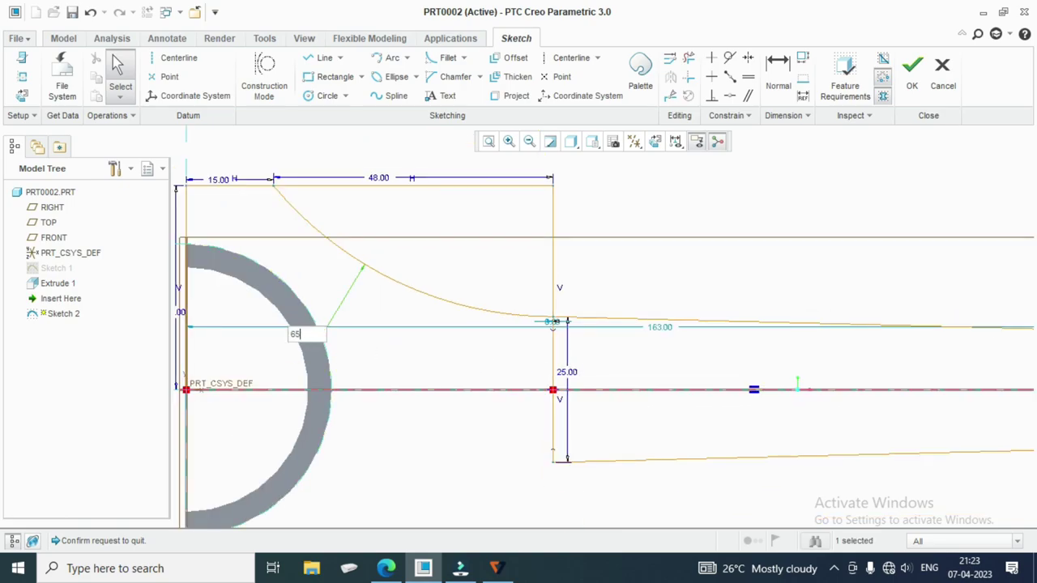
key(Return)
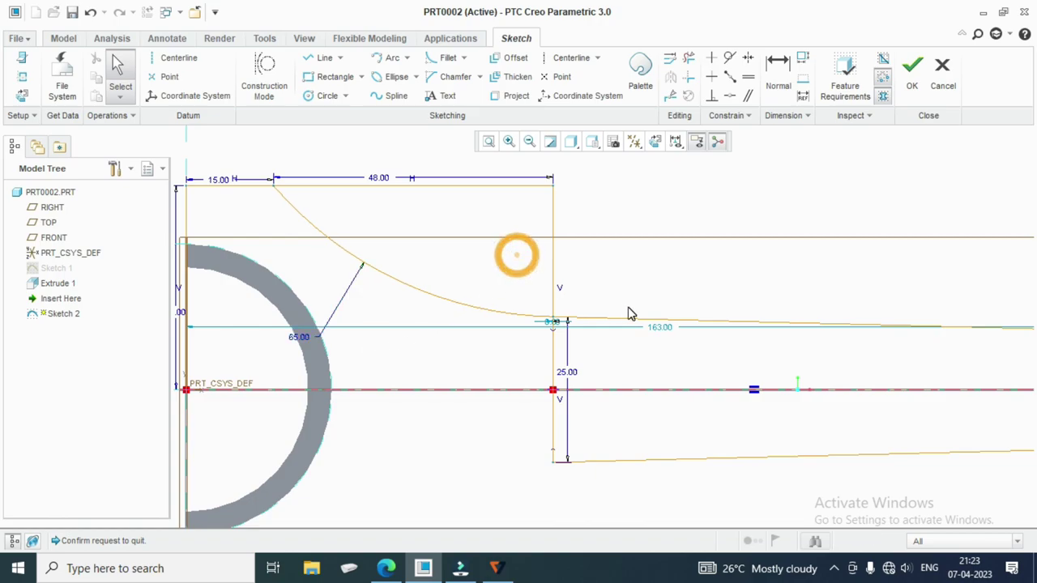
scroll(515, 256, down, 2)
scroll(535, 251, up, 1)
Delete the 48 top line and the vertical line dropping to the web.
click(511, 230)
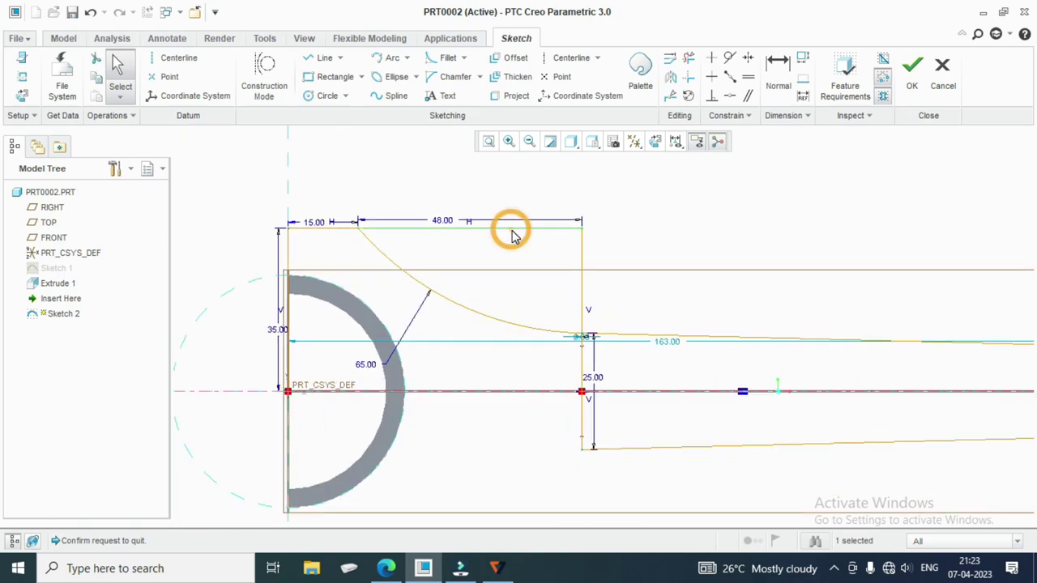
key(Delete)
click(584, 255)
key(Delete)
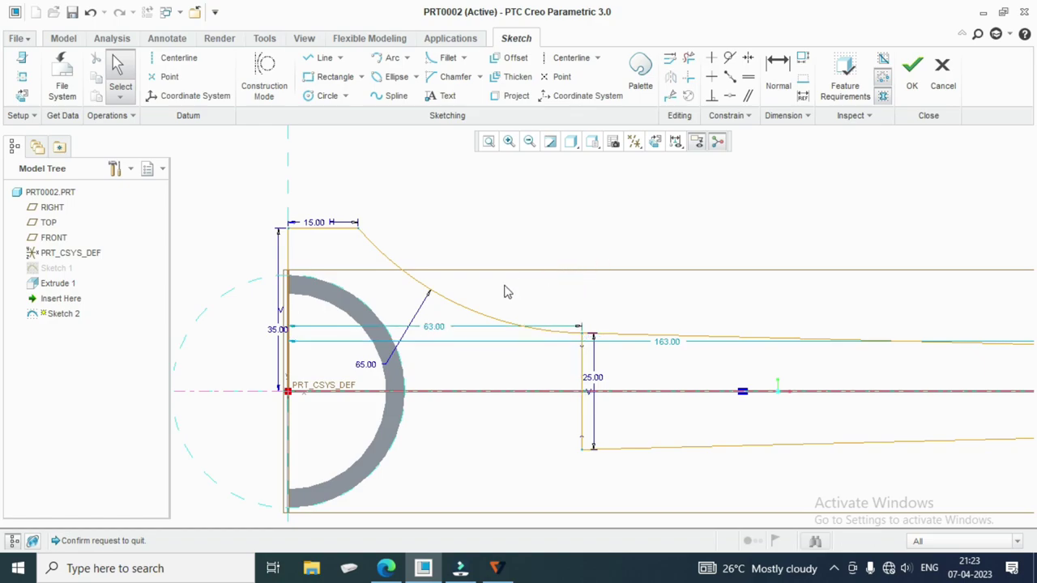
scroll(762, 306, down, 2)
scroll(764, 308, up, 1)
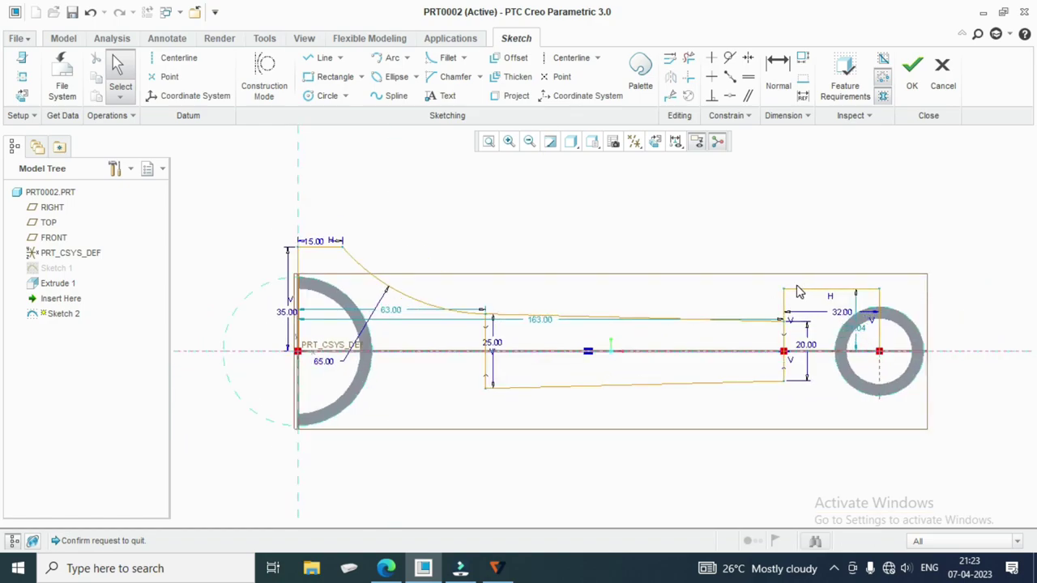
scroll(862, 321, up, 2)
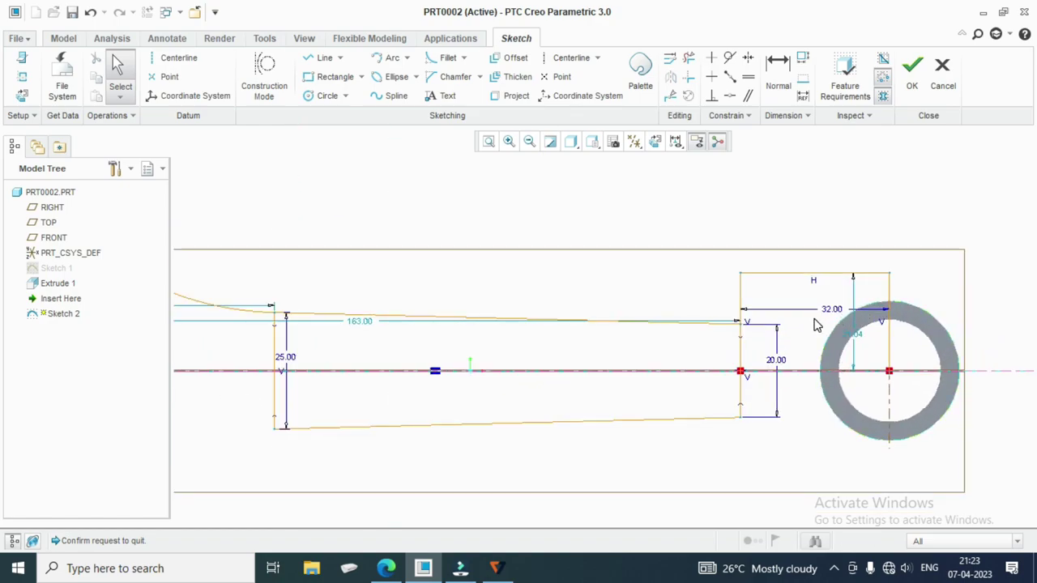
click(510, 96)
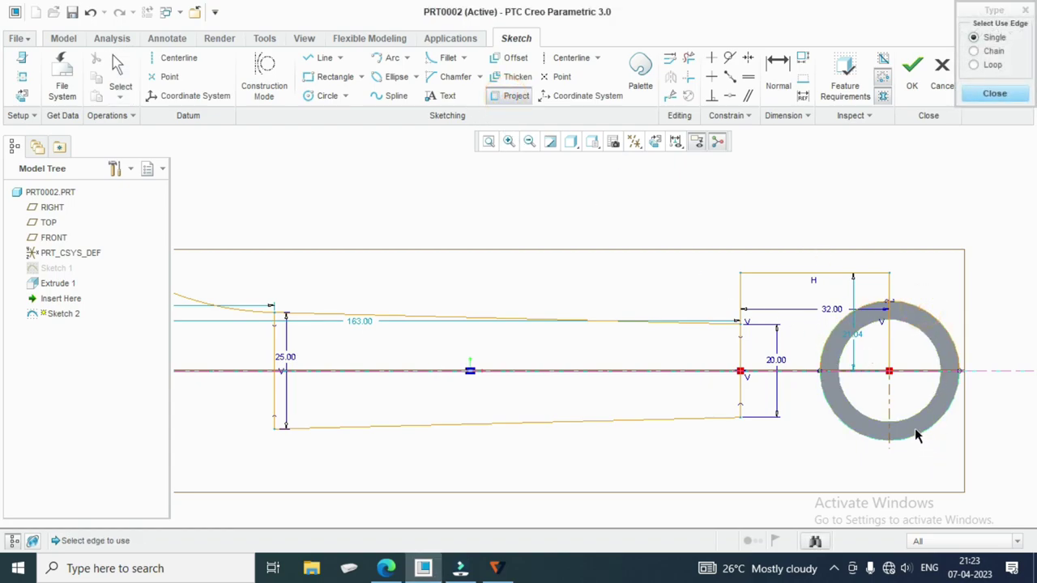
click(995, 94)
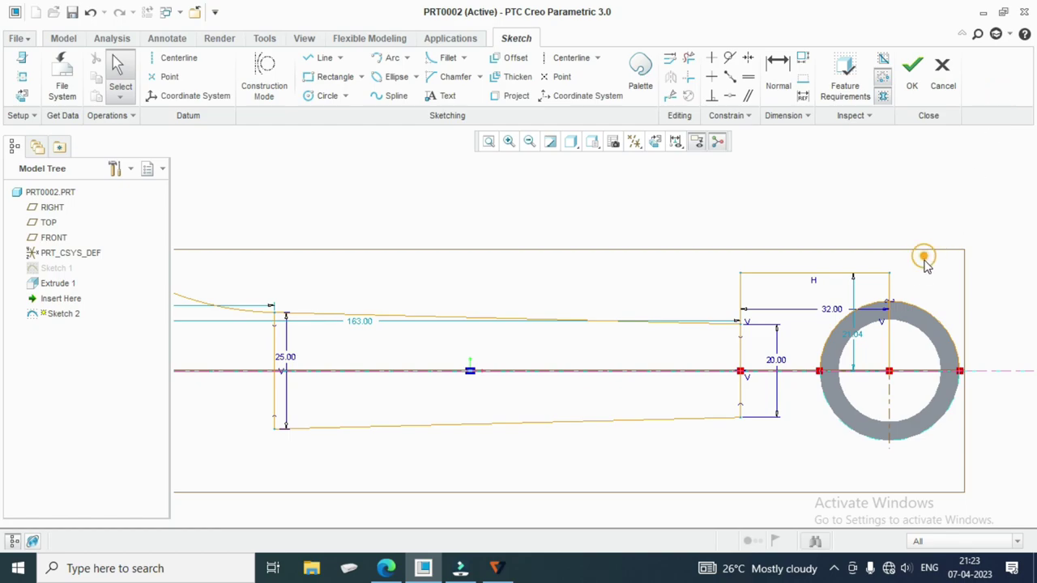
scroll(903, 276, down, 2)
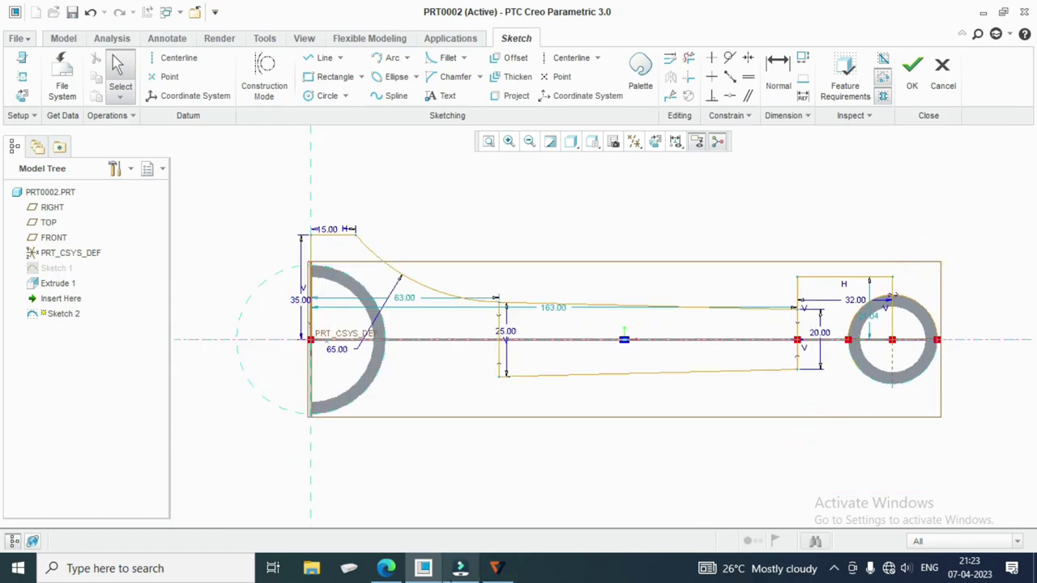
click(384, 569)
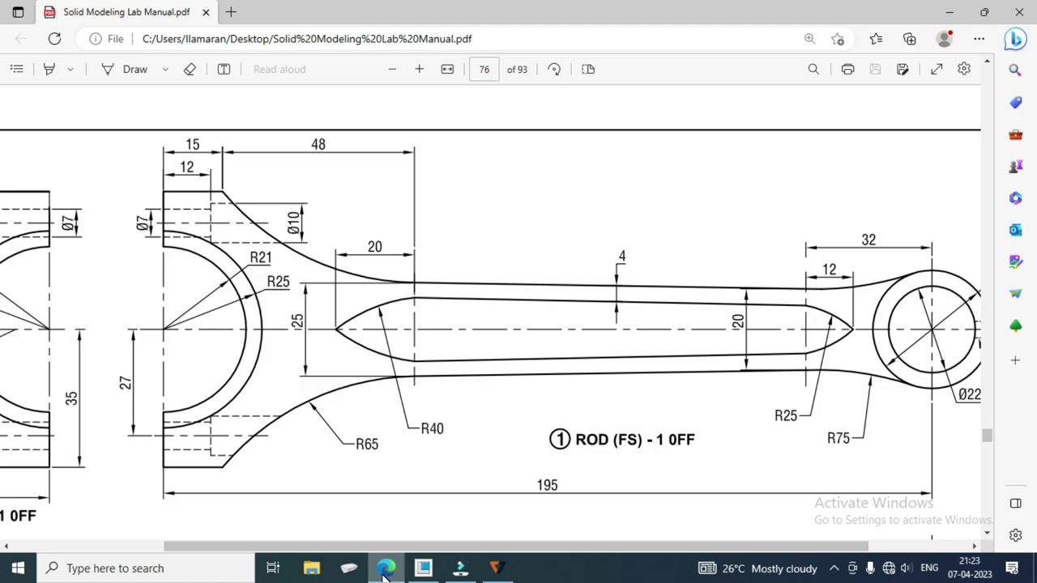
click(385, 569)
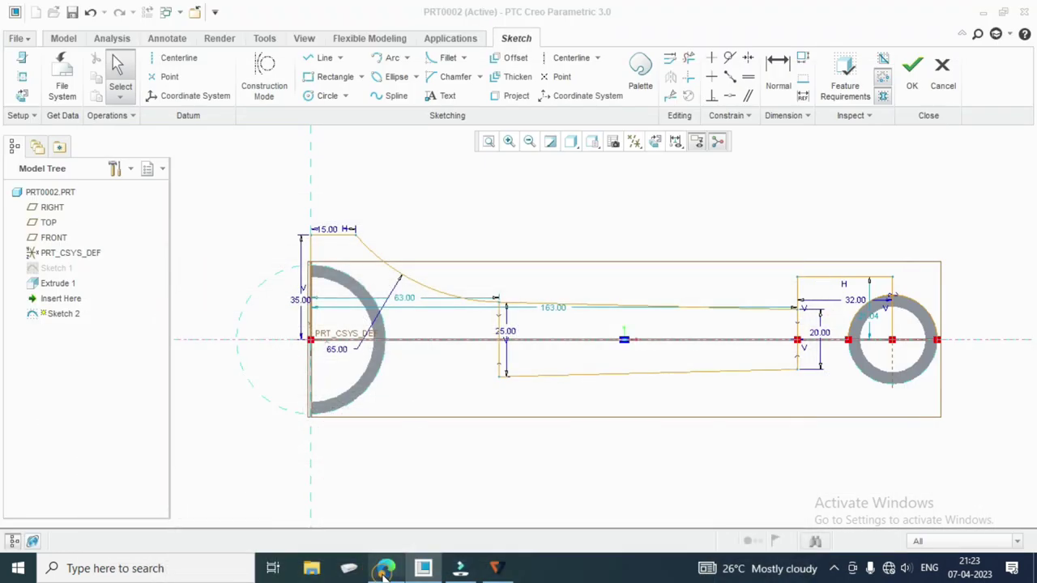
click(385, 568)
click(385, 569)
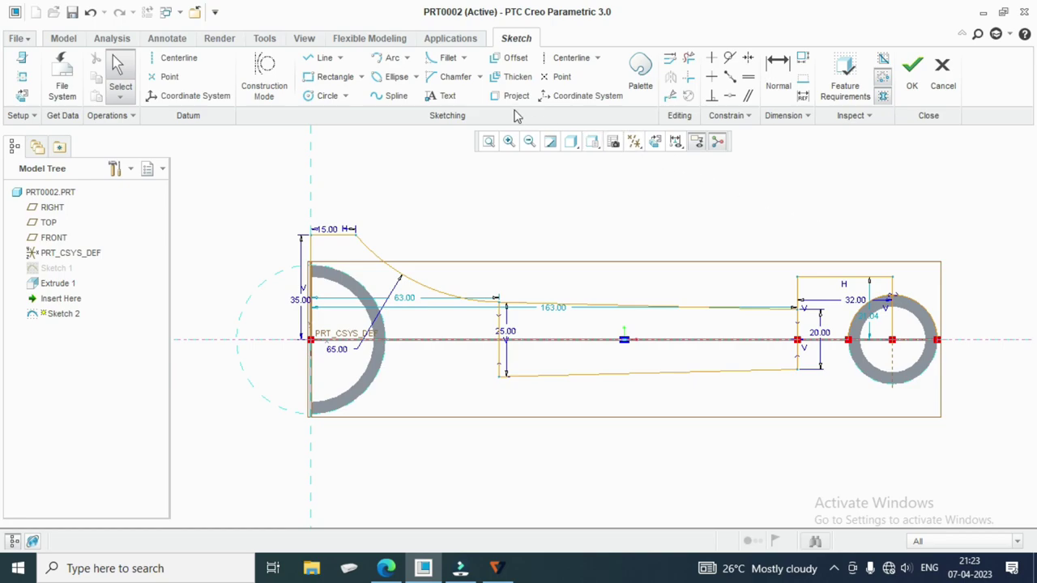
click(392, 58)
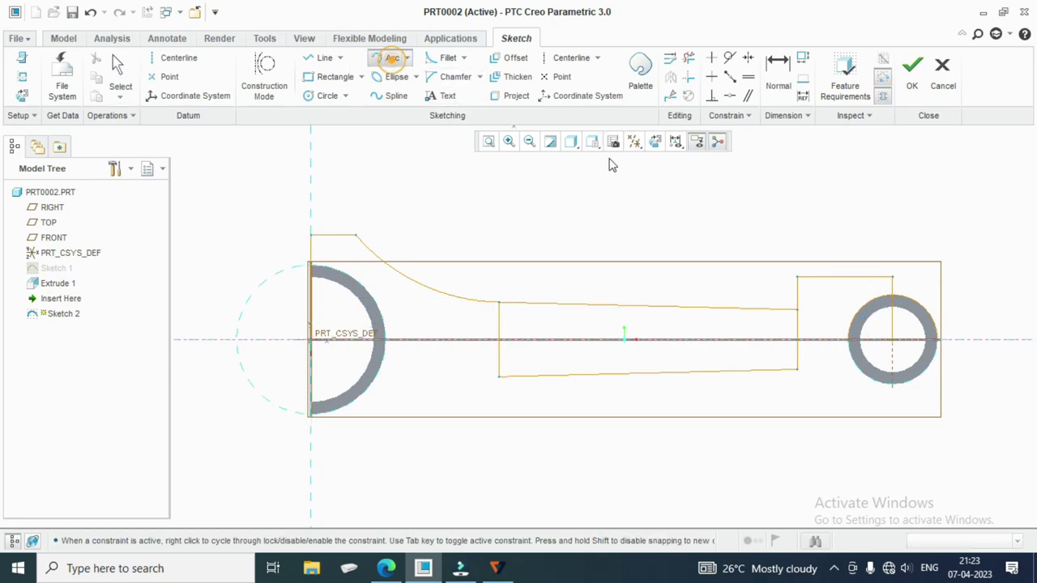
click(798, 310)
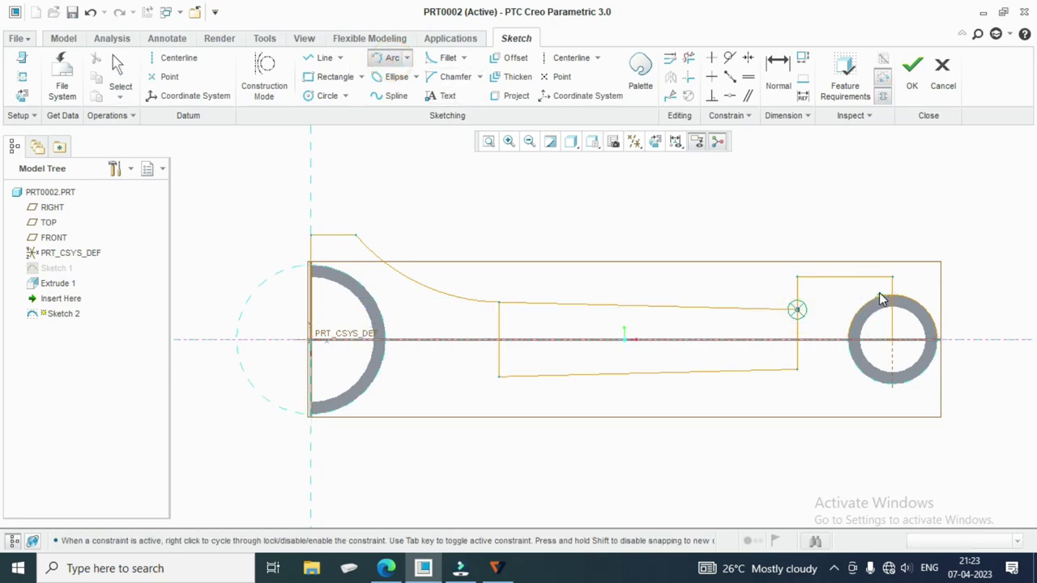
click(883, 297)
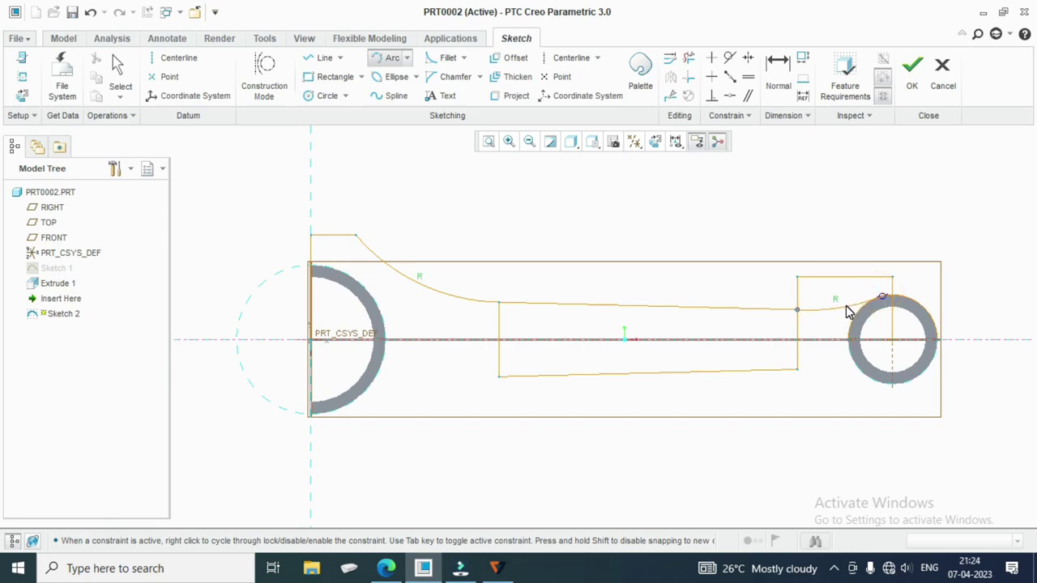
click(847, 311)
middle_click(851, 310)
scroll(932, 307, up, 3)
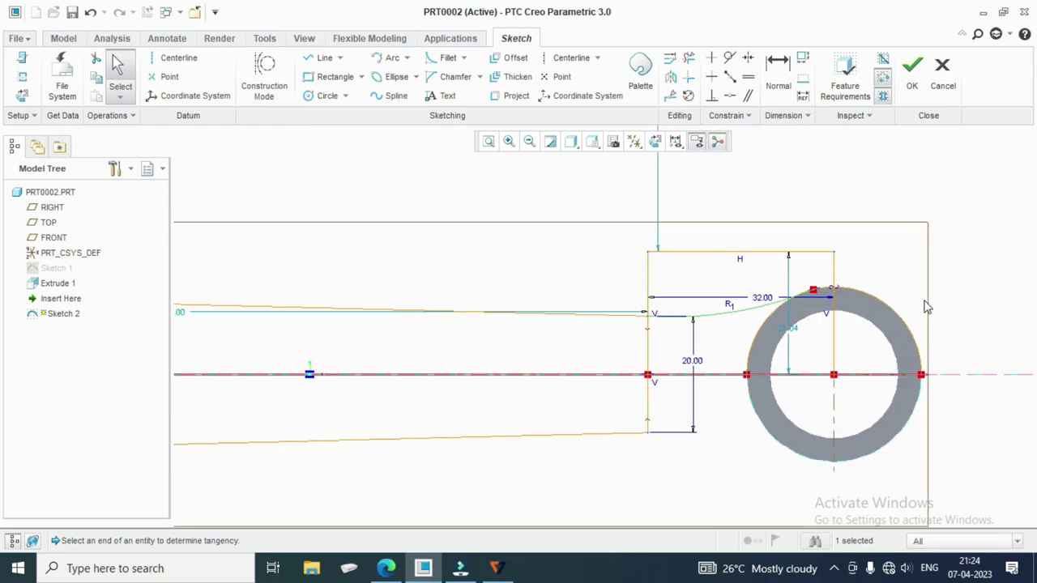
scroll(928, 308, up, 3)
key(Escape)
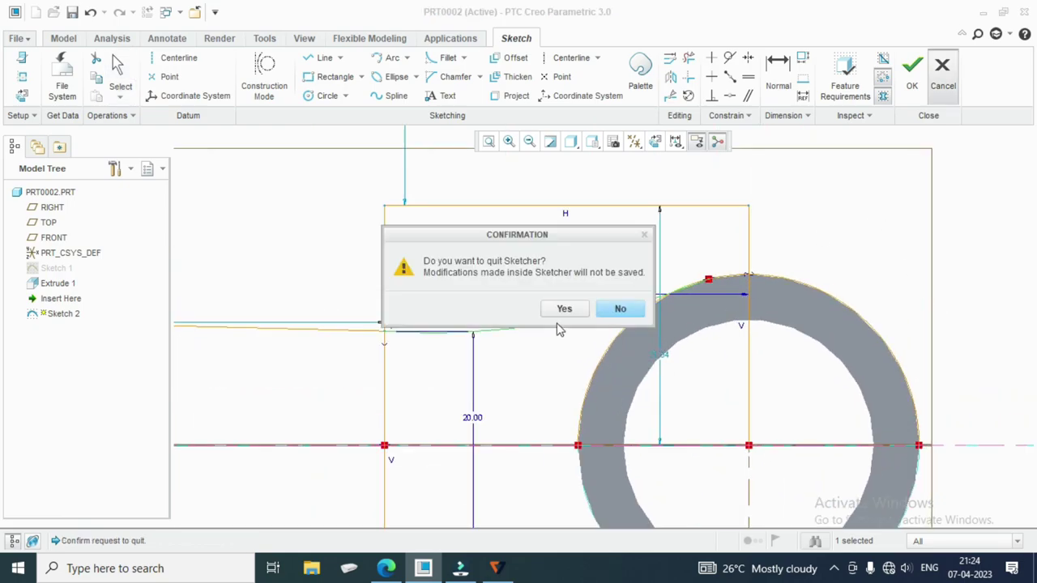
click(615, 310)
click(546, 322)
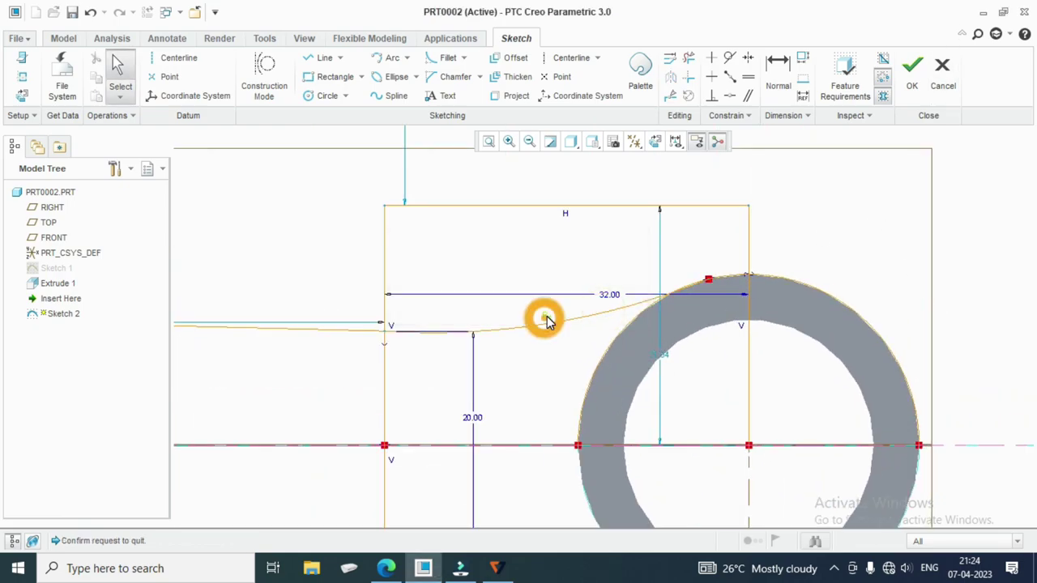
click(546, 317)
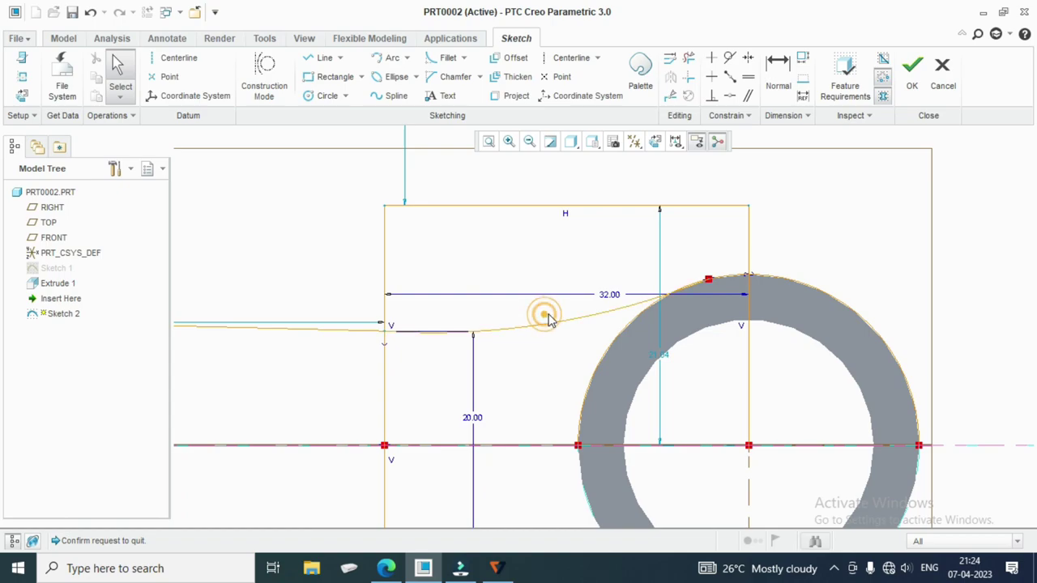
key(Delete)
double_click(543, 433)
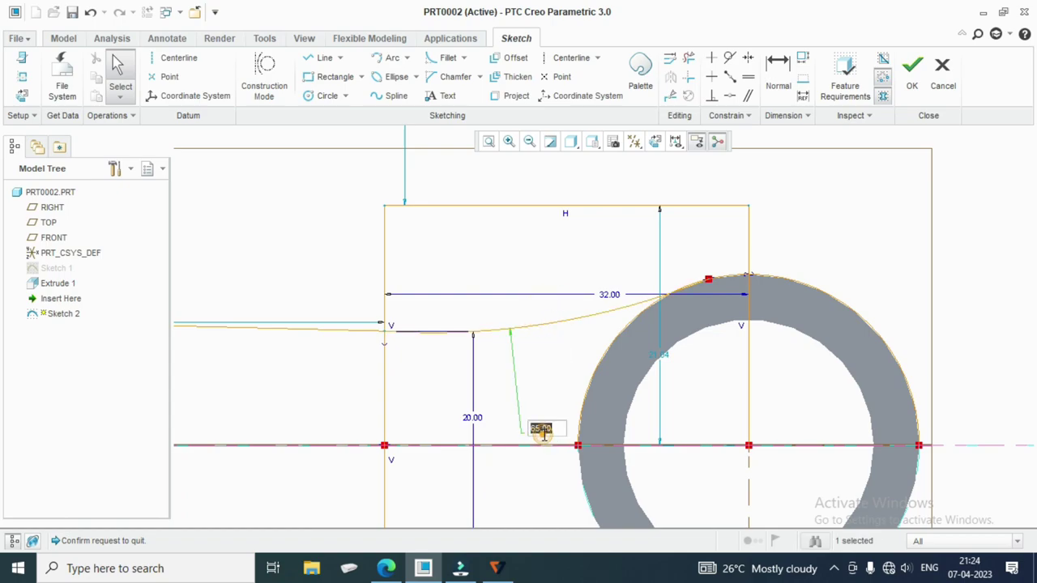
click(876, 281)
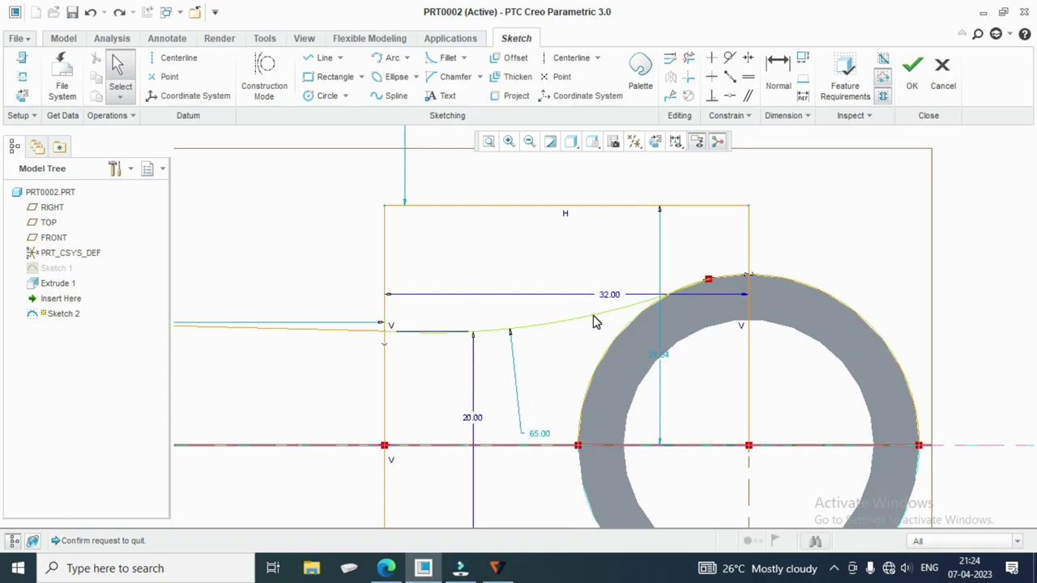
click(596, 321)
scroll(705, 312, down, 3)
scroll(771, 289, up, 1)
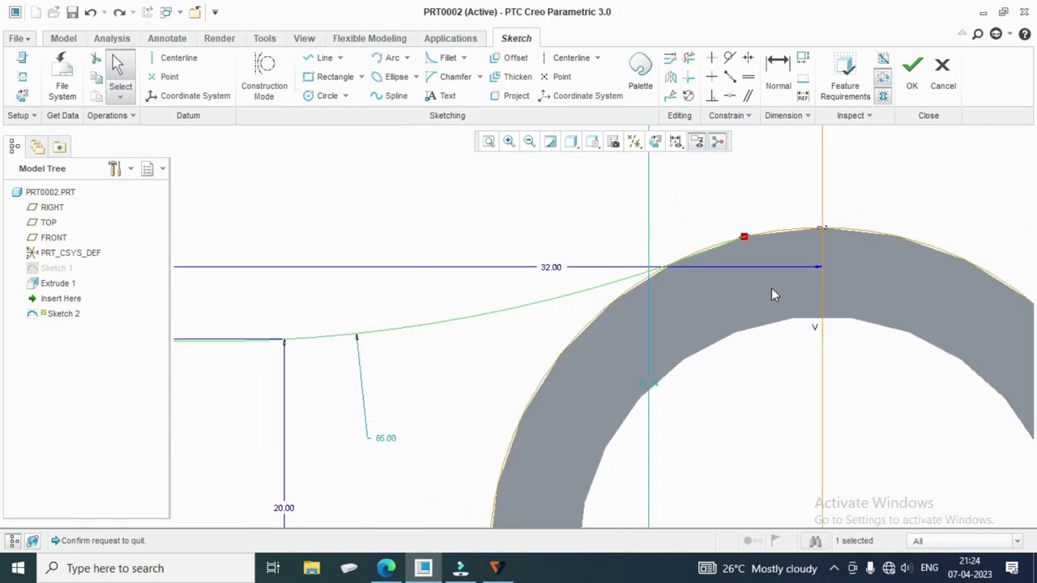
scroll(771, 289, up, 1)
scroll(477, 367, up, 1)
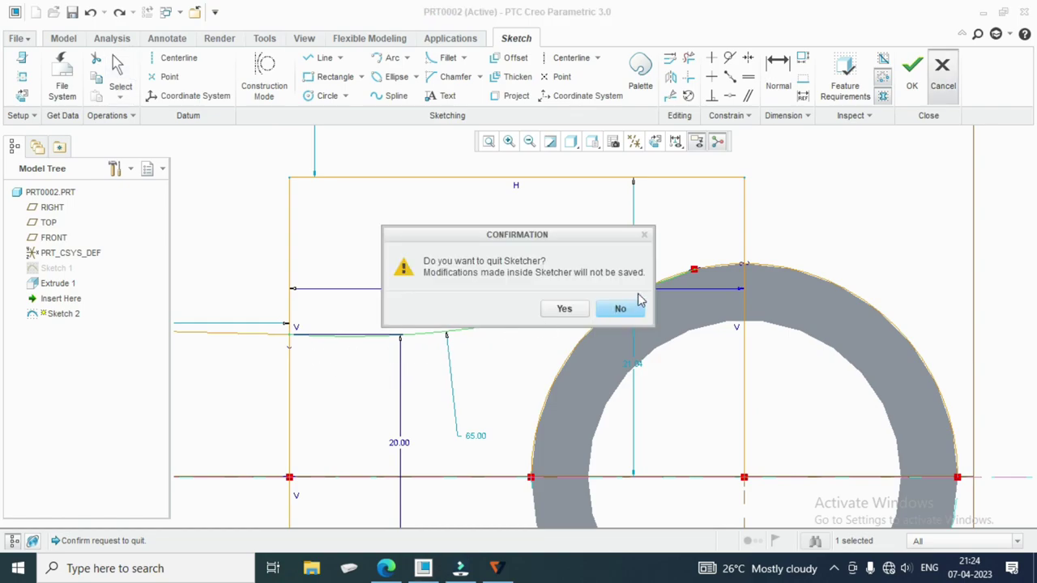
click(620, 308)
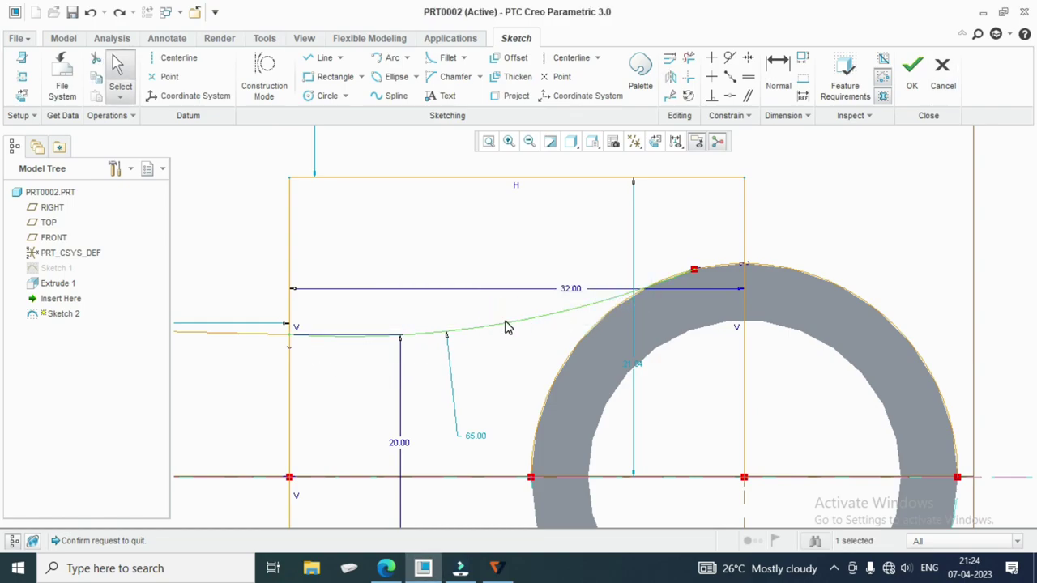
key(Delete)
key(alt+Tab)
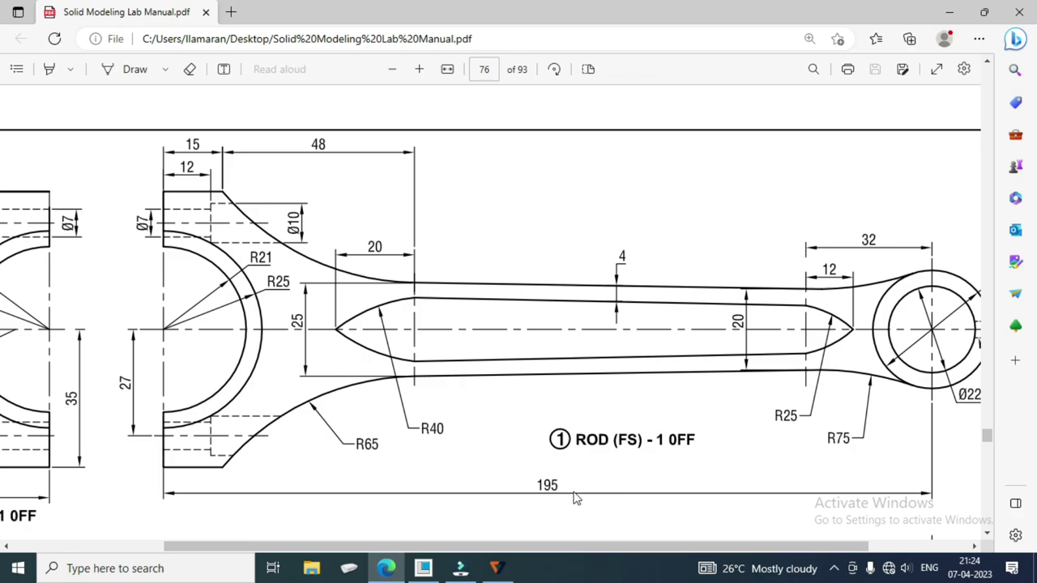
click(387, 567)
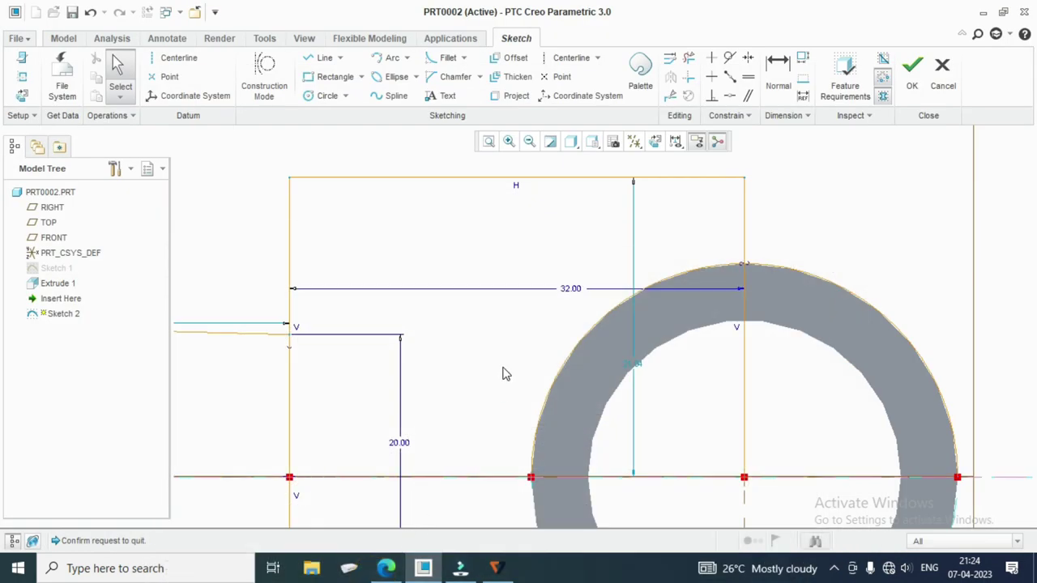
Draw an arc from the small boss's rim to the web's end and change its radius to 75.
click(390, 58)
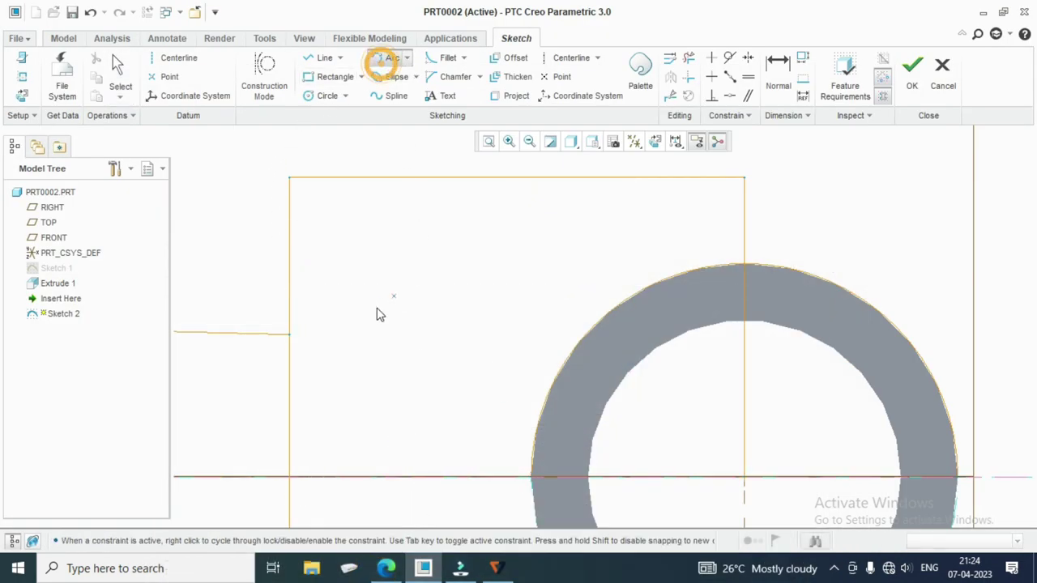
click(665, 279)
click(290, 335)
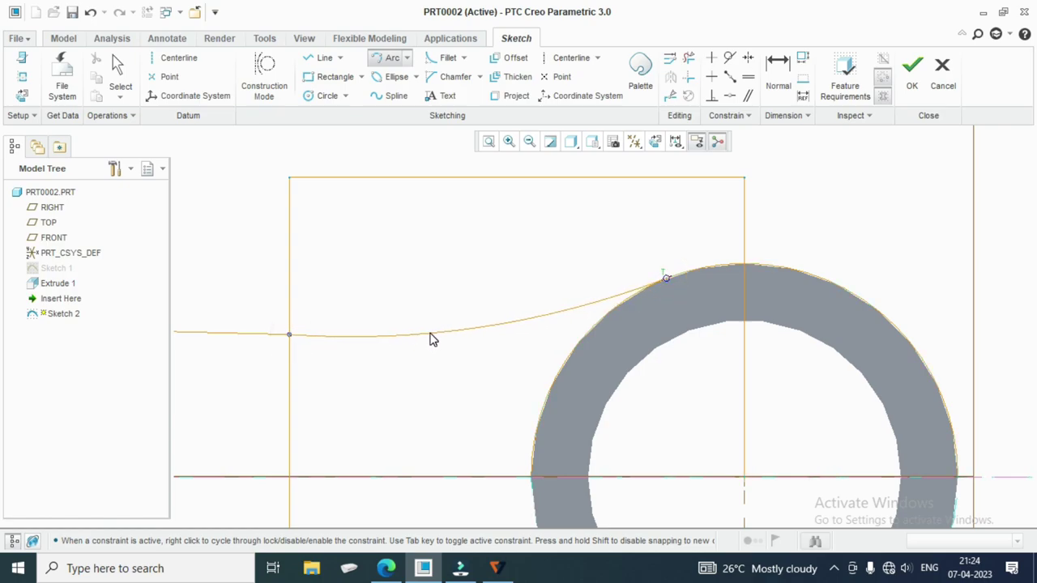
click(431, 339)
click(132, 78)
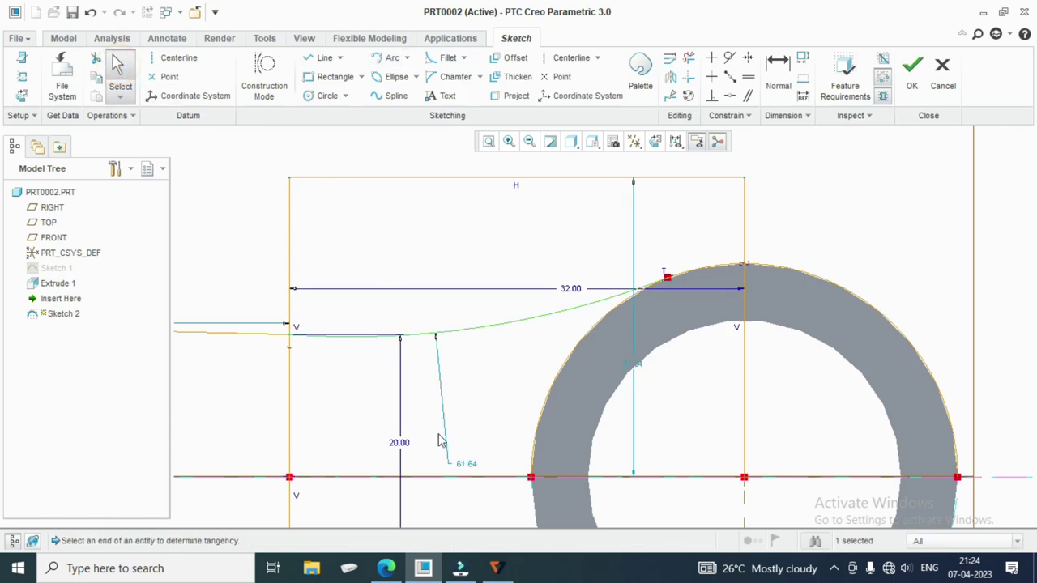
double_click(471, 467)
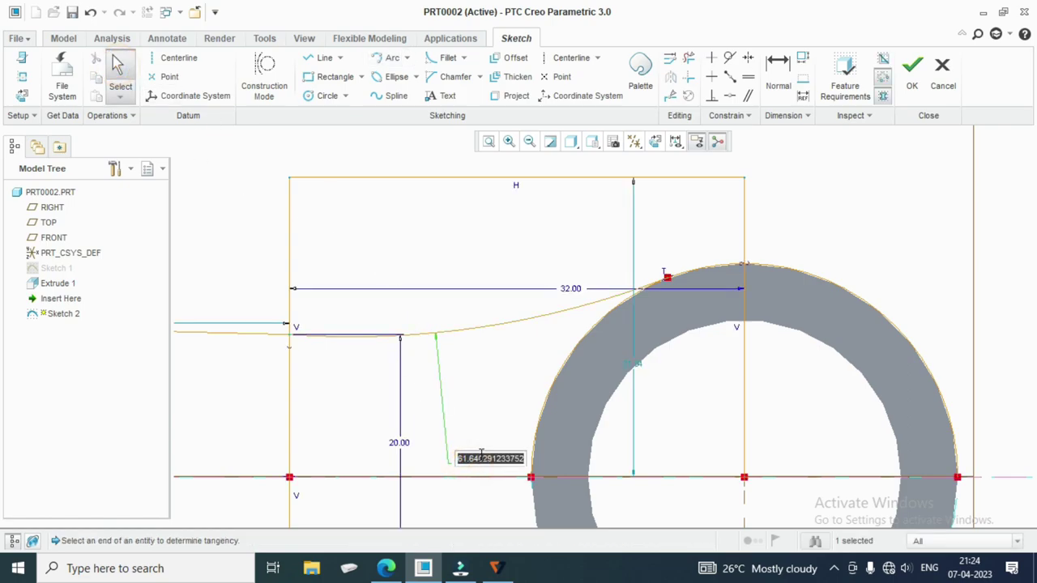
text(75)
key(Return)
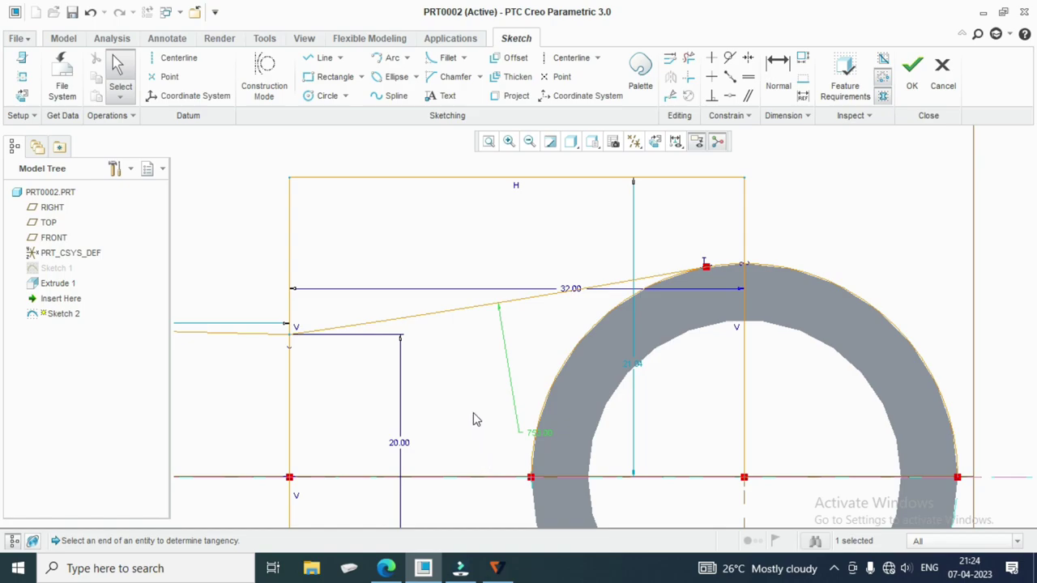
double_click(536, 431)
text(75)
key(Return)
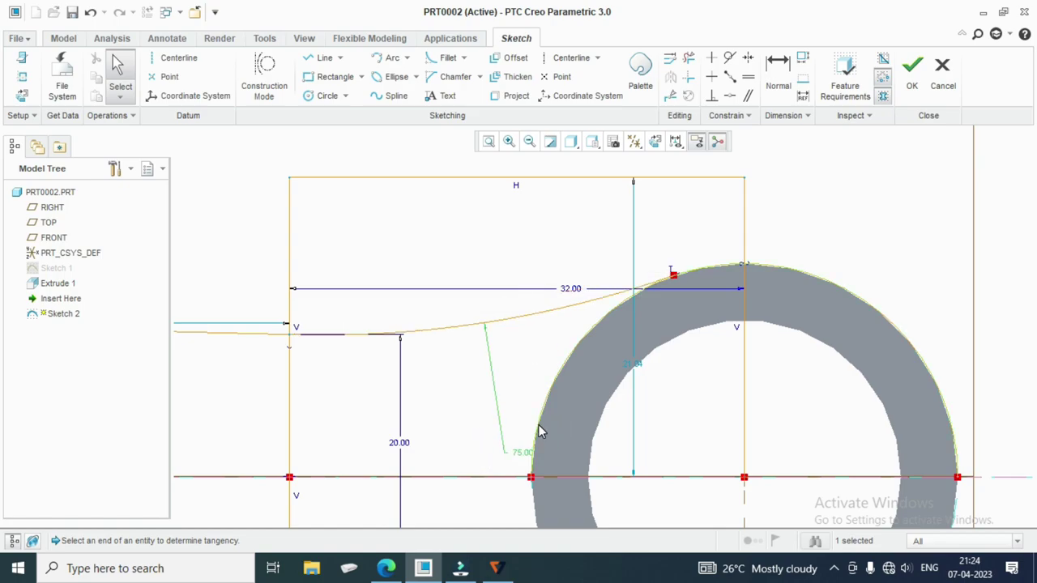
scroll(599, 320, down, 5)
Delete the vertical layout line through the ring, the top horizontal line and the 21.04 segment.
scroll(503, 327, up, 2)
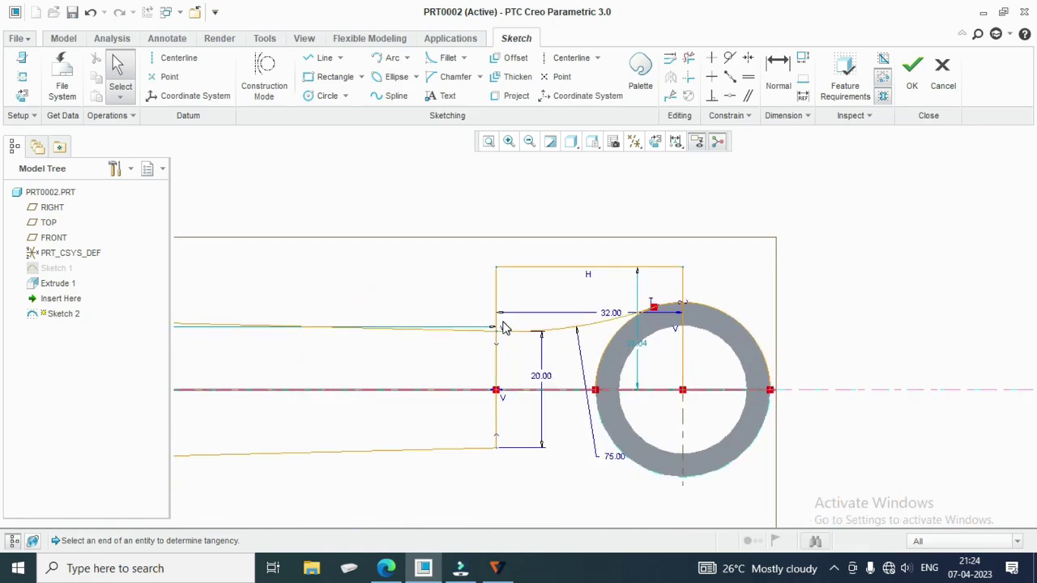
scroll(502, 327, up, 4)
scroll(662, 370, down, 4)
scroll(762, 350, down, 3)
scroll(773, 348, up, 4)
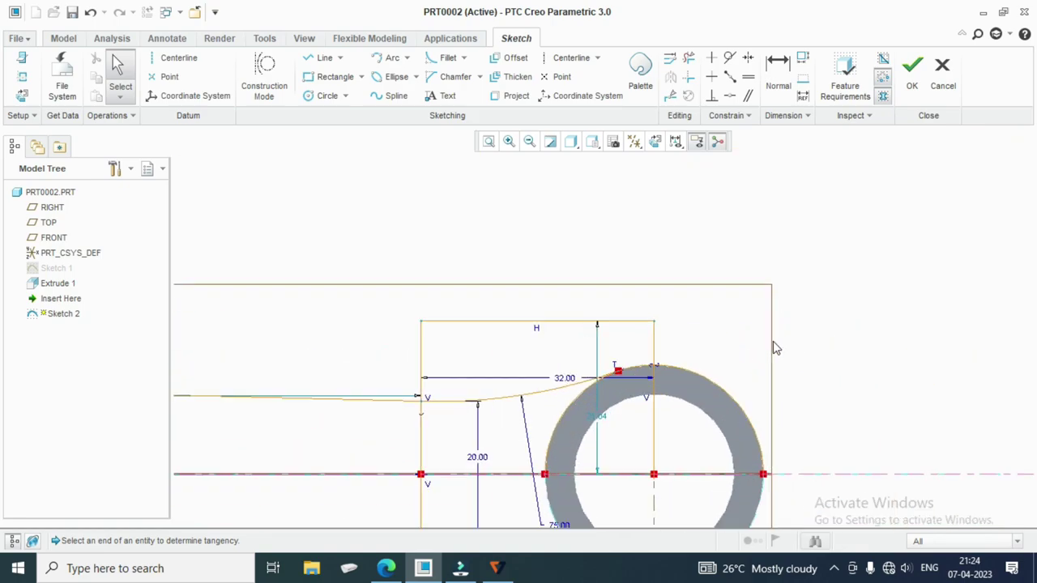
middle_click(771, 342)
click(625, 310)
click(653, 345)
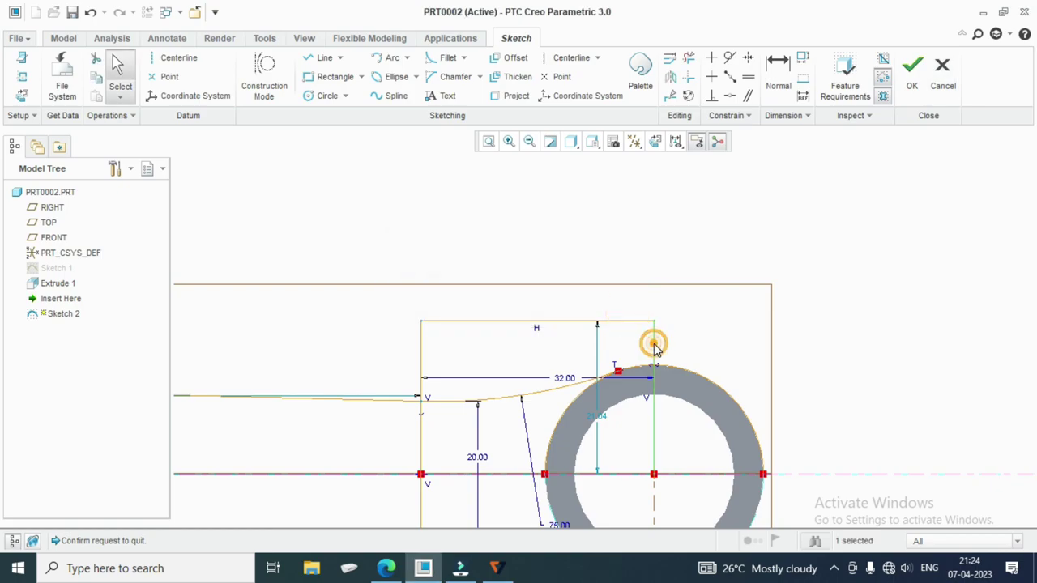
key(Delete)
click(588, 323)
key(Delete)
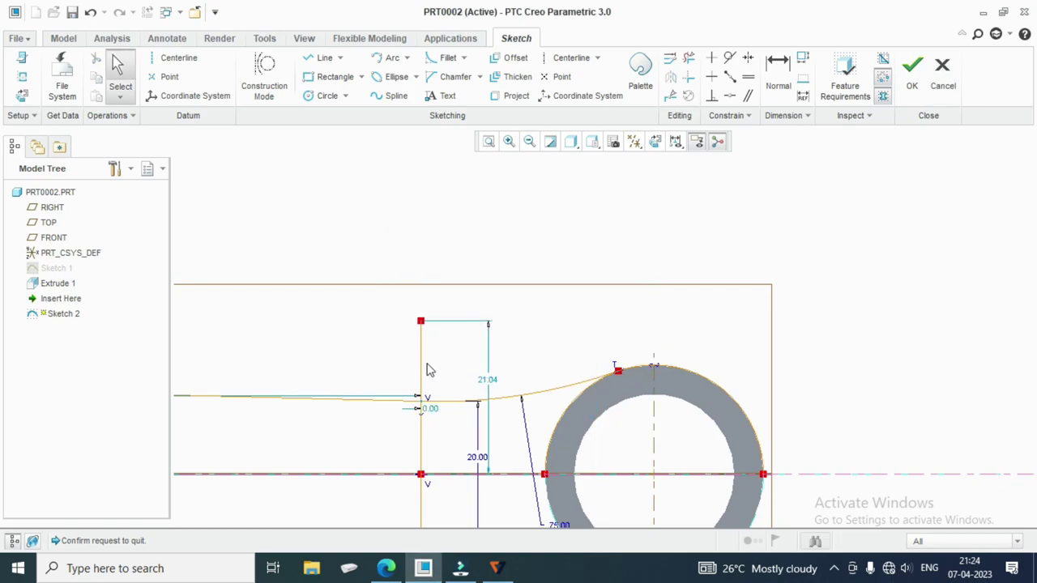
click(421, 361)
key(Delete)
Delete the 25.00 left line, bottom layout line and ring-side segment, then window-select the upper profile.
scroll(513, 370, down, 3)
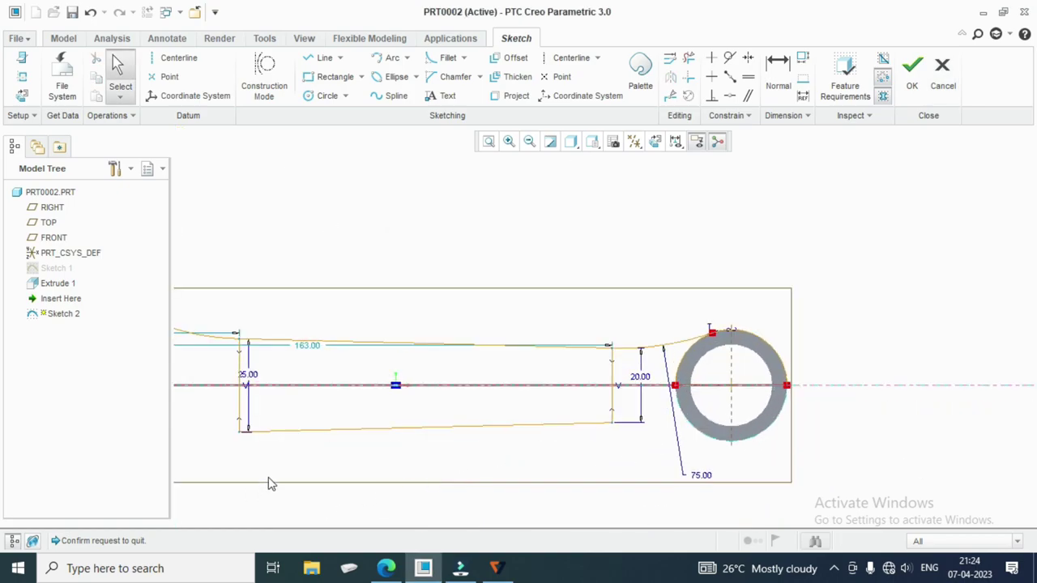
scroll(183, 486, down, 2)
scroll(183, 486, up, 1)
click(324, 415)
key(Delete)
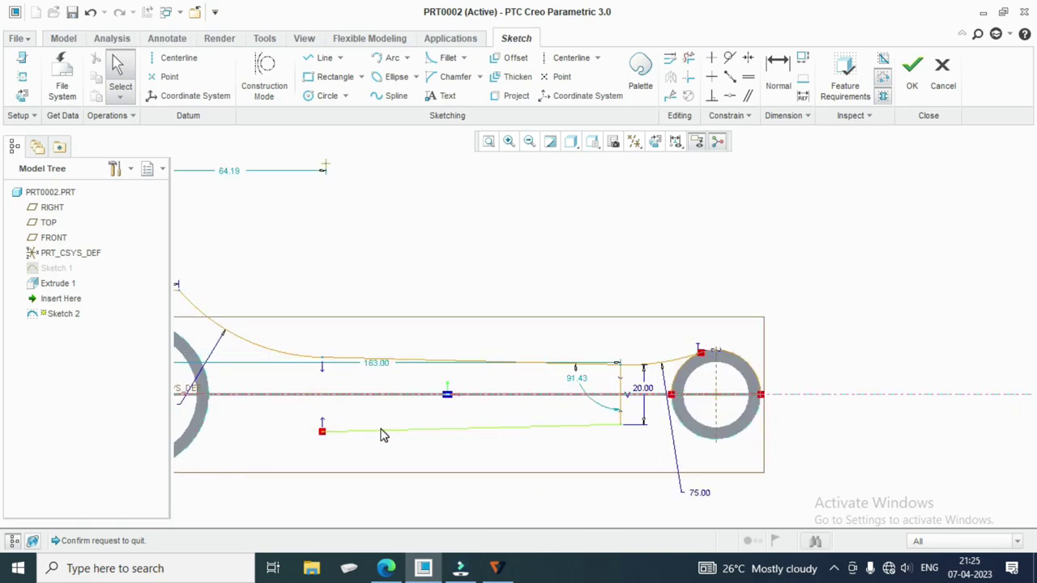
click(377, 430)
key(Delete)
click(618, 417)
key(Delete)
scroll(757, 428, down, 2)
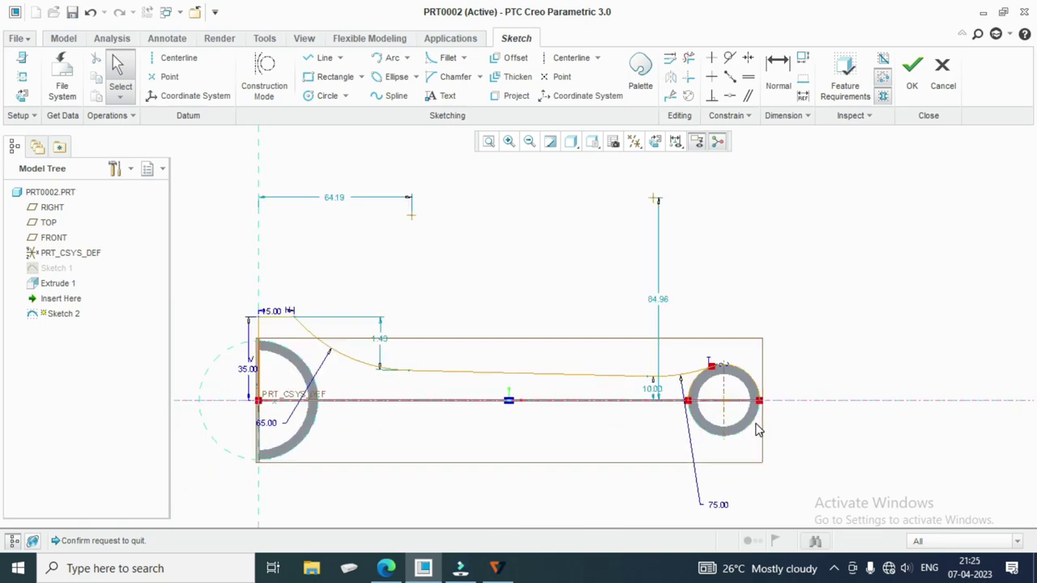
scroll(674, 394, up, 1)
scroll(491, 407, up, 1)
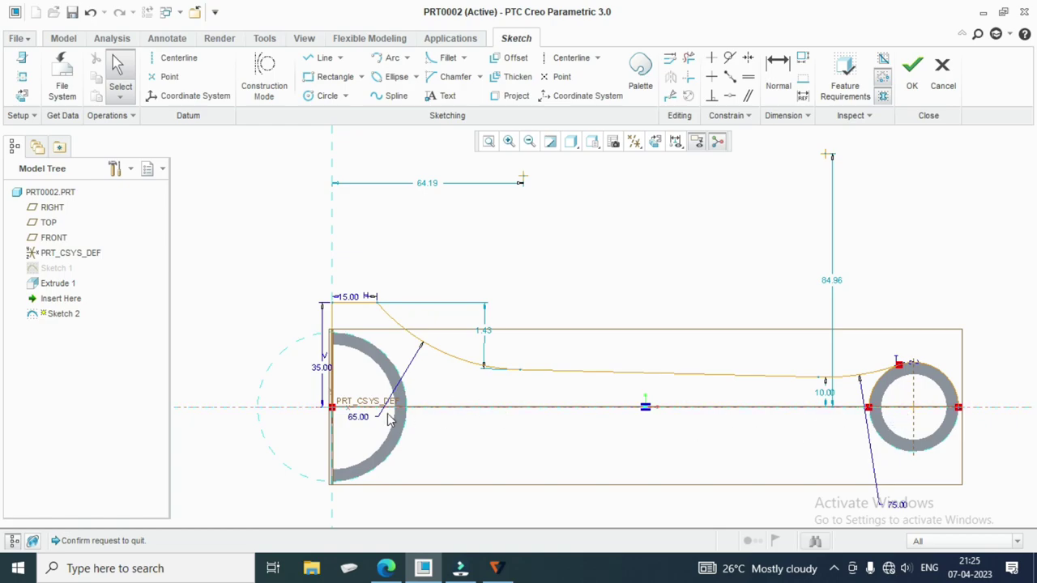
drag(298, 416, 929, 304)
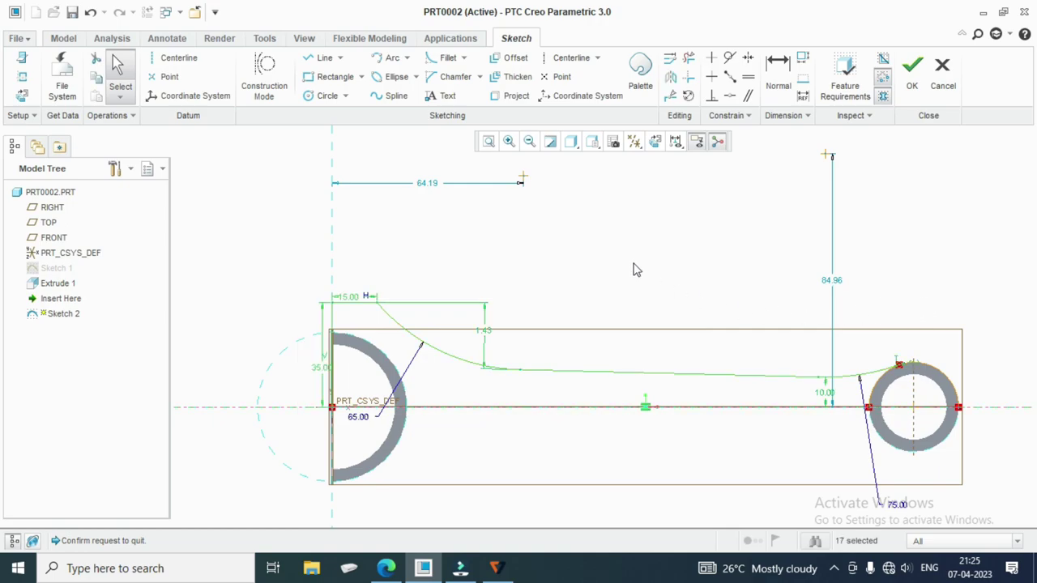
Mirror the connecting-rod profile about the horizontal centerline.
click(670, 77)
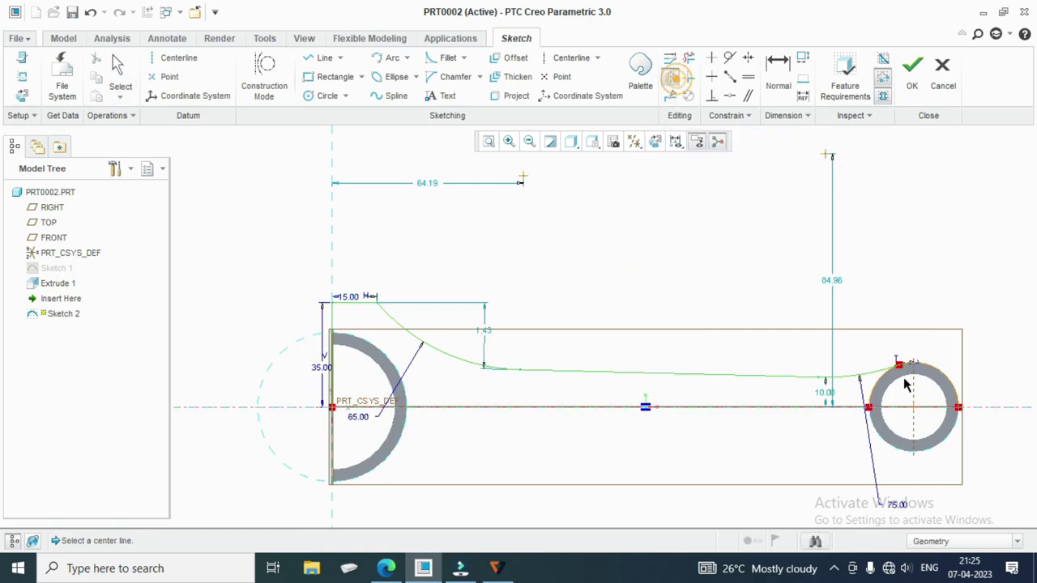
click(984, 406)
scroll(960, 401, down, 2)
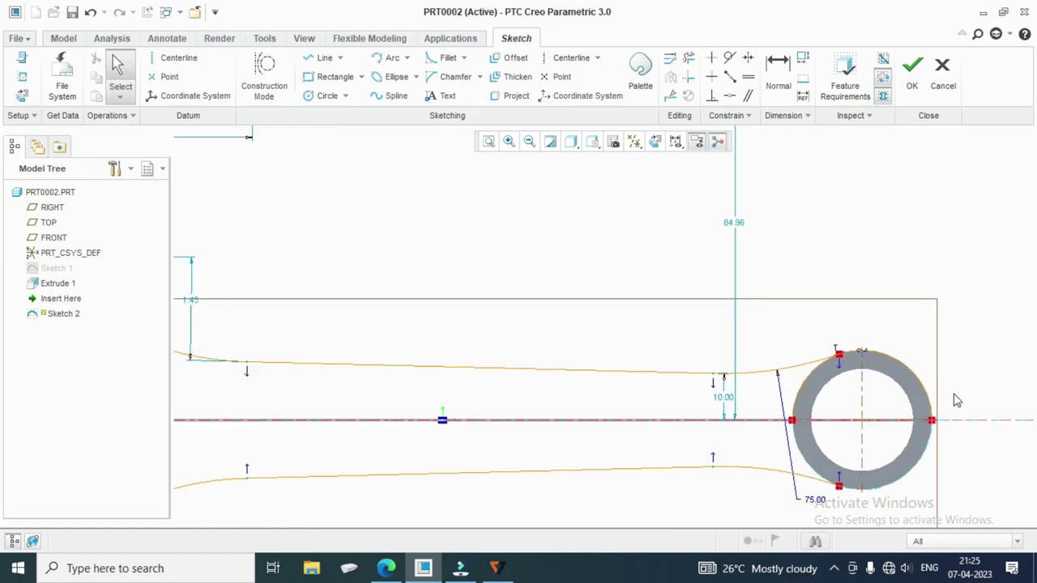
Project the boss edges into the sketch and trim the stray segment near the small ring.
click(514, 96)
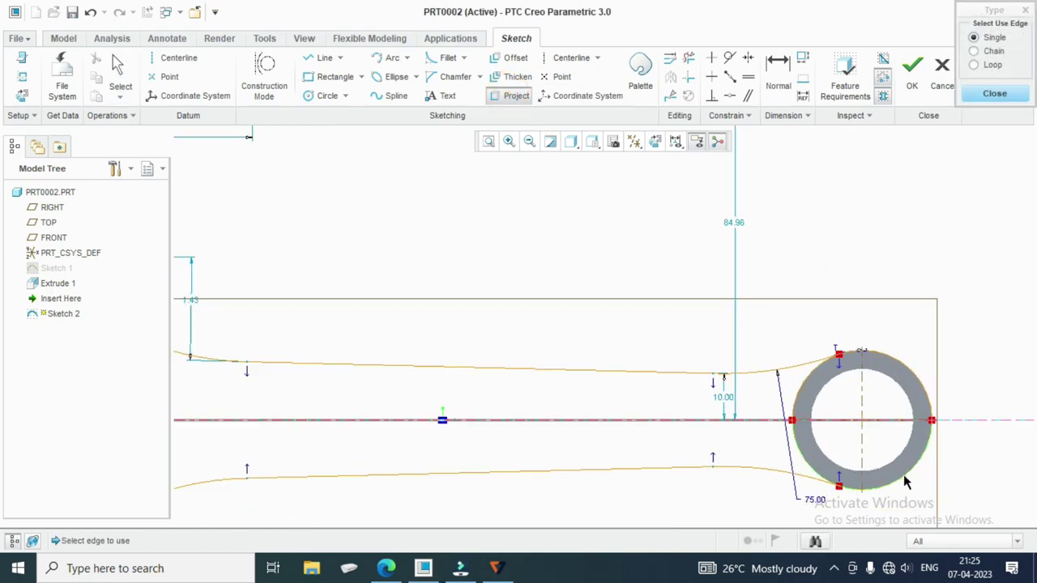
click(994, 94)
scroll(944, 344, up, 2)
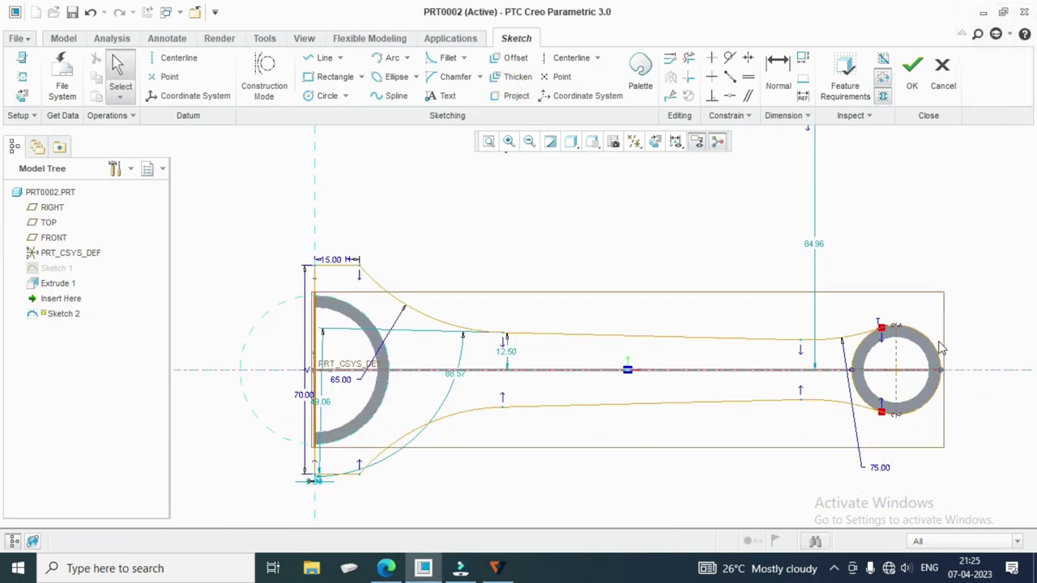
click(686, 62)
click(918, 428)
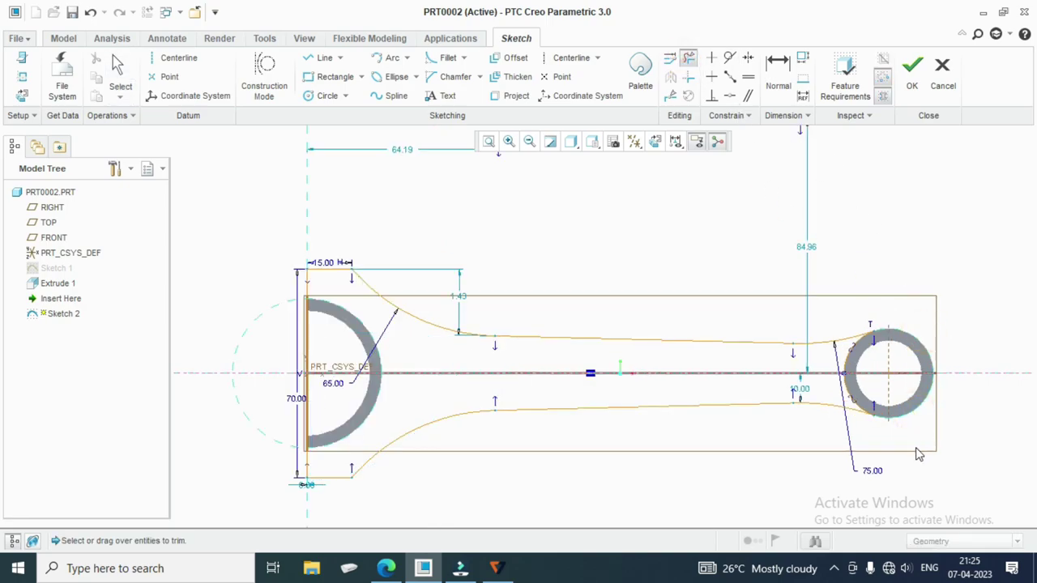
scroll(919, 455, down, 2)
middle_click(903, 438)
scroll(869, 416, up, 2)
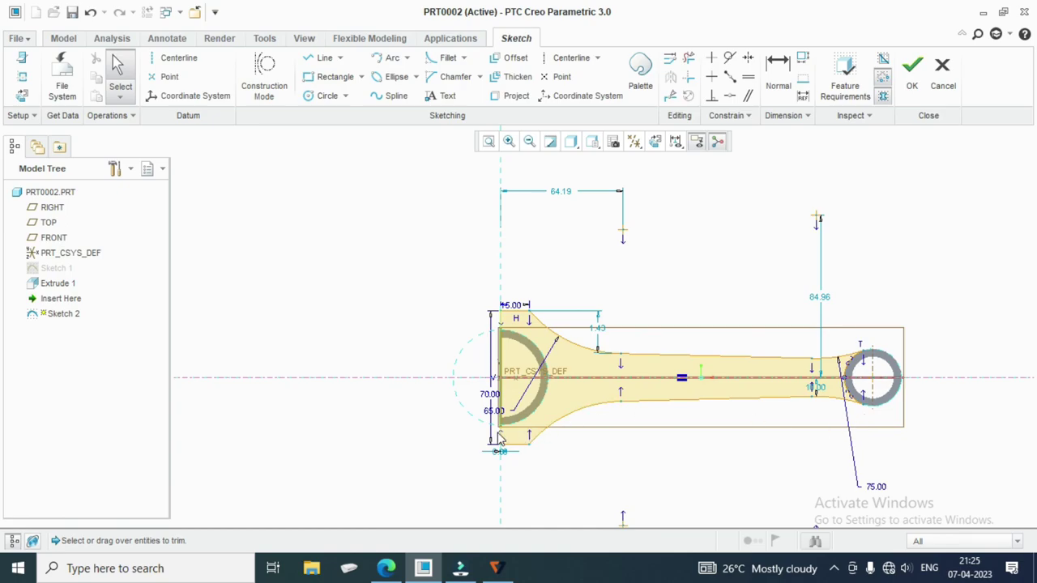
scroll(578, 308, down, 3)
scroll(576, 298, down, 1)
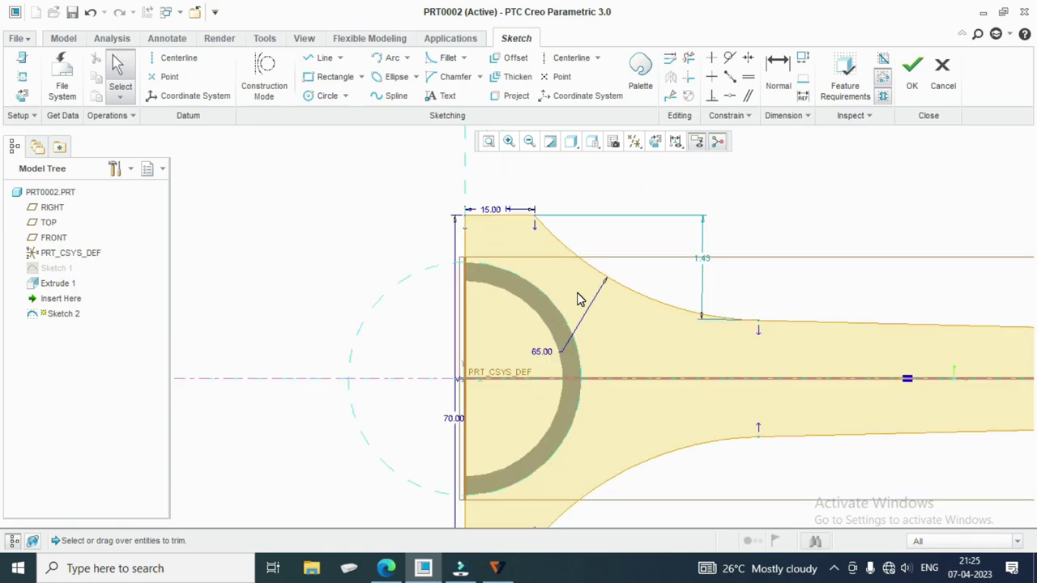
Project the large boss's straight edge and trim the small overlap to close the profile.
click(510, 96)
click(682, 255)
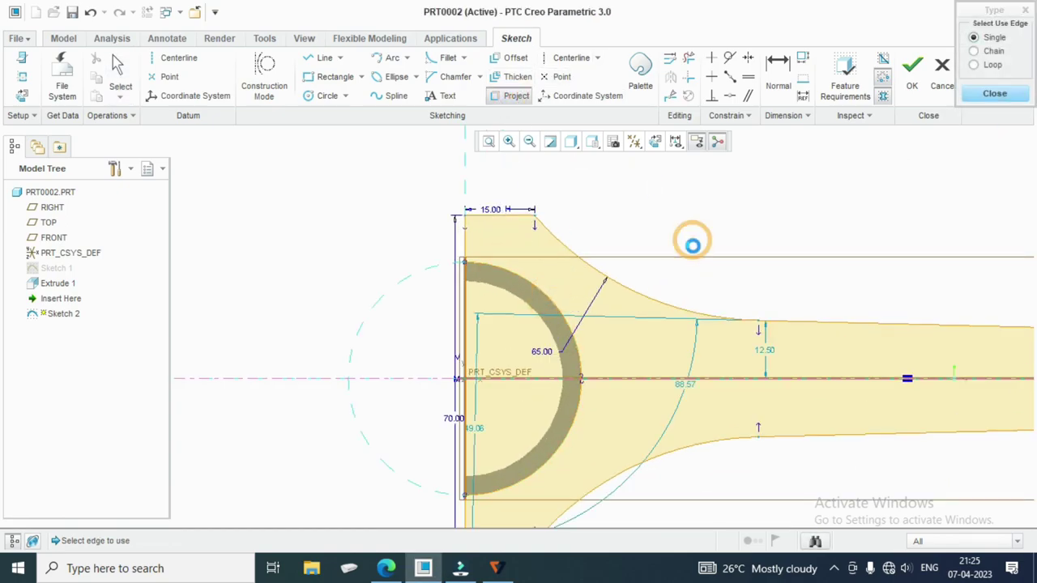
scroll(688, 259, up, 2)
scroll(688, 259, down, 1)
scroll(534, 266, down, 2)
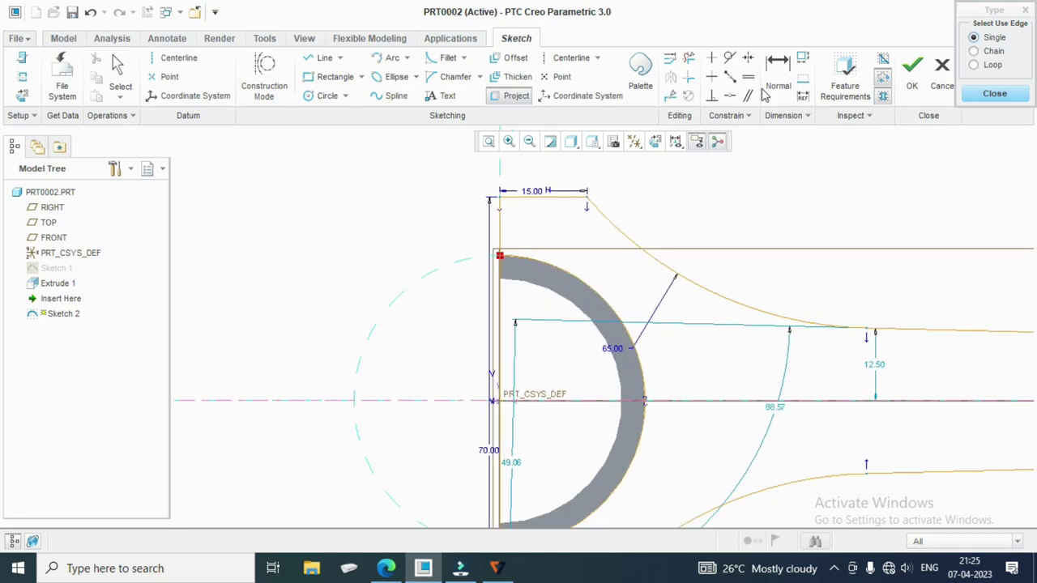
click(689, 59)
scroll(576, 245, down, 4)
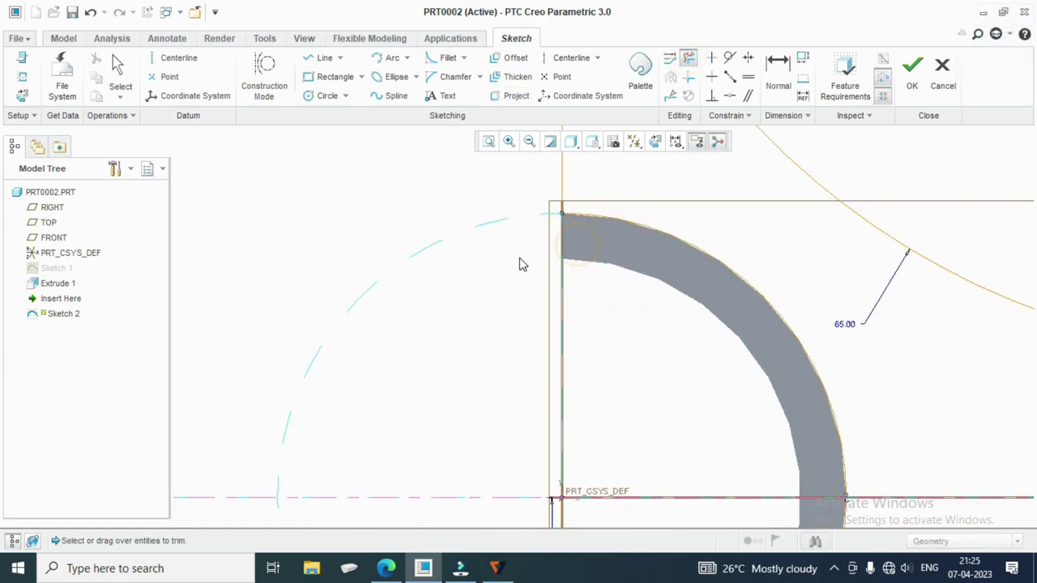
scroll(521, 262, up, 5)
scroll(551, 460, down, 4)
click(551, 451)
middle_click(537, 416)
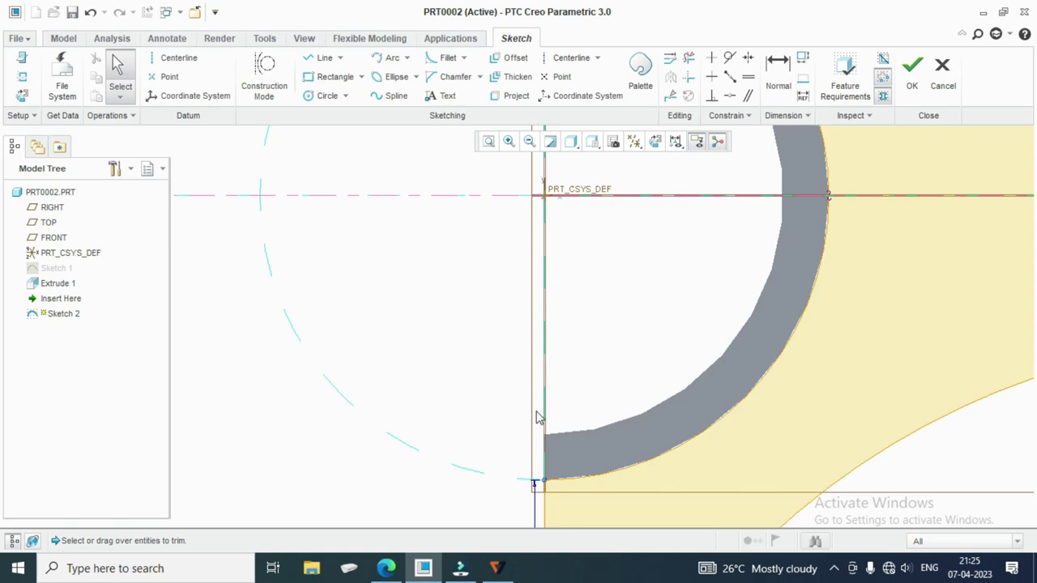
scroll(486, 409, up, 4)
scroll(486, 409, up, 2)
Finish Sketch 2 and bring the lab manual drawing to the front.
middle_drag(689, 433, 778, 364)
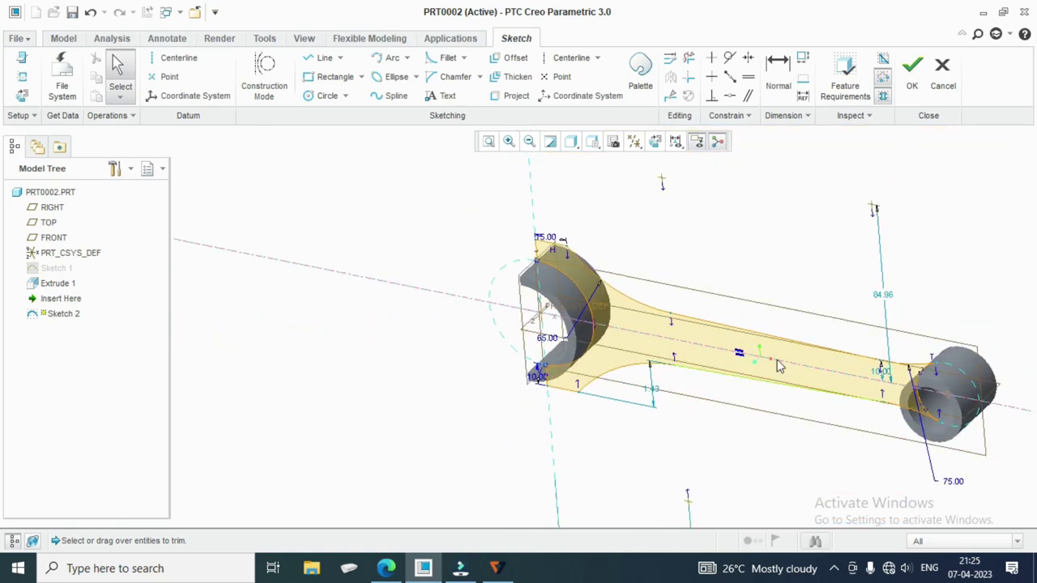
click(909, 87)
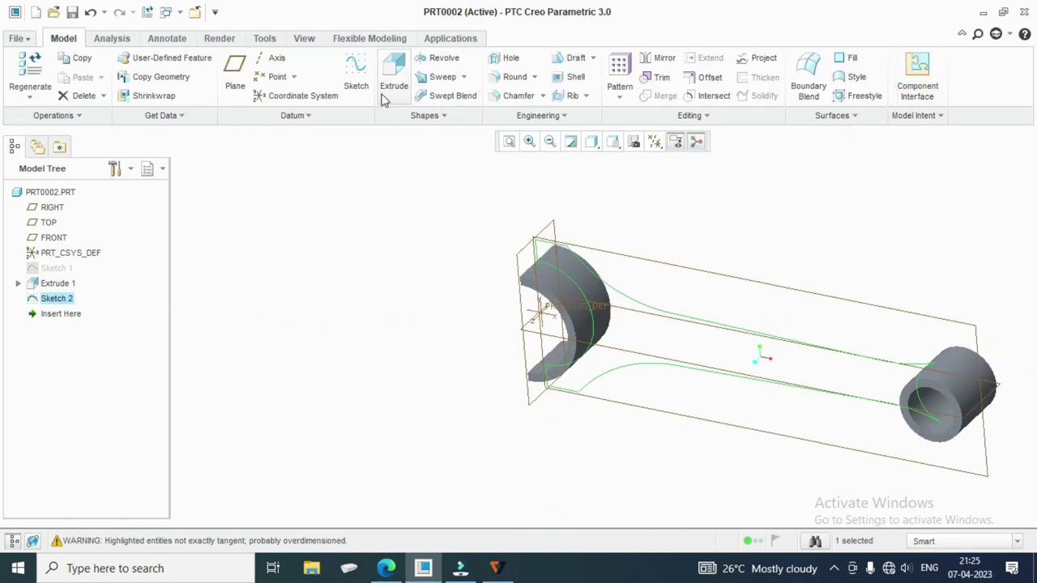
click(385, 568)
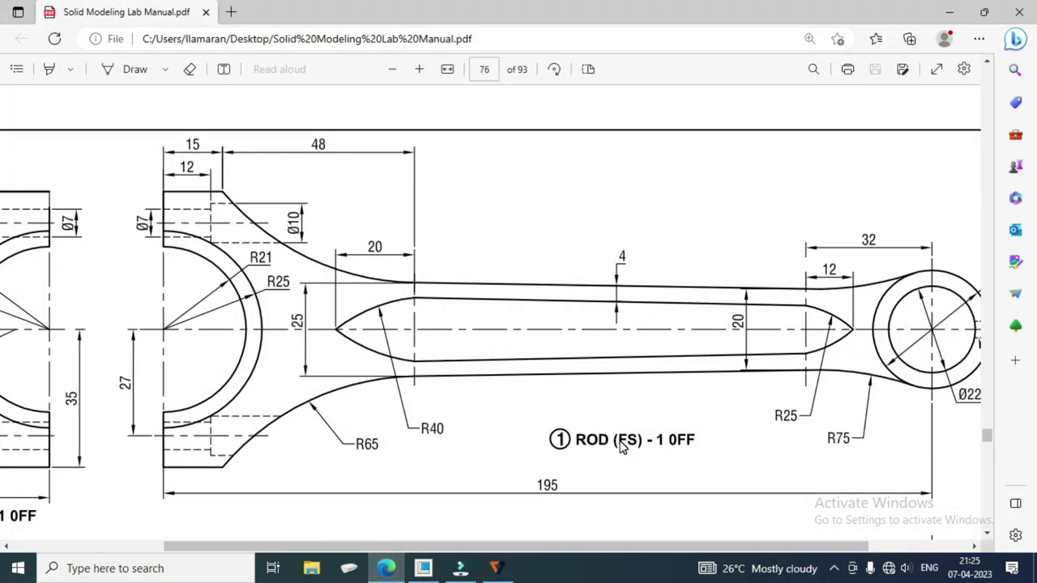
Check the manual's sectioned side view with the 12 web, then return to Creo.
scroll(648, 513, up, 2)
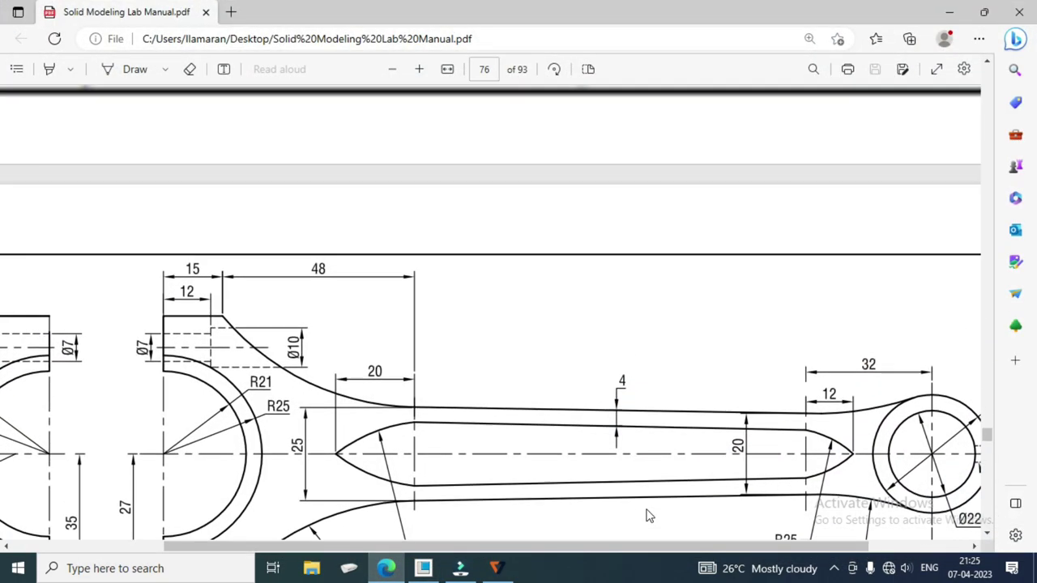
scroll(630, 502, down, 6)
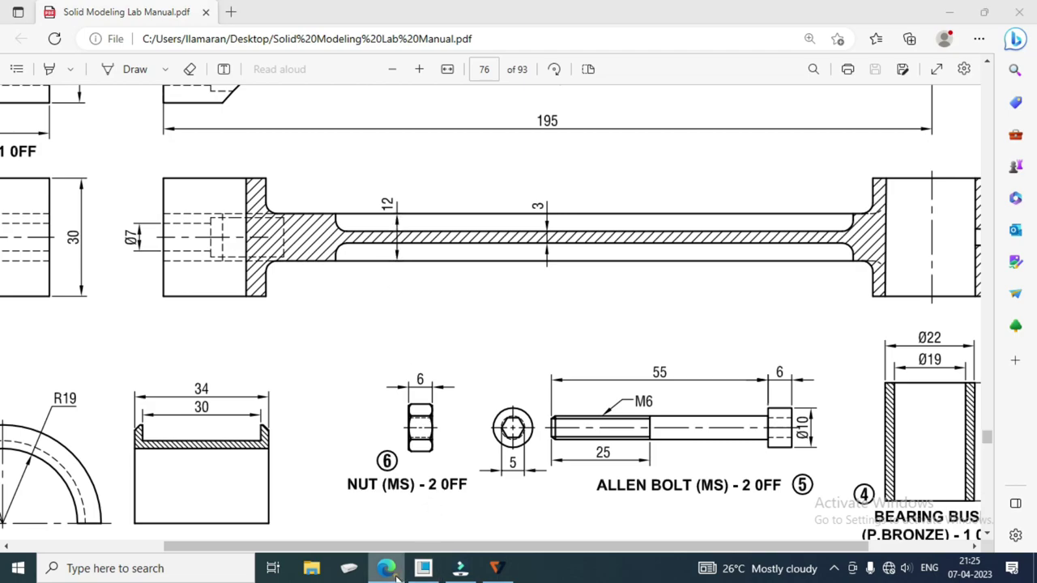
click(423, 567)
Extrude Sketch 2 symmetrically to a 12 depth to form the web.
click(393, 75)
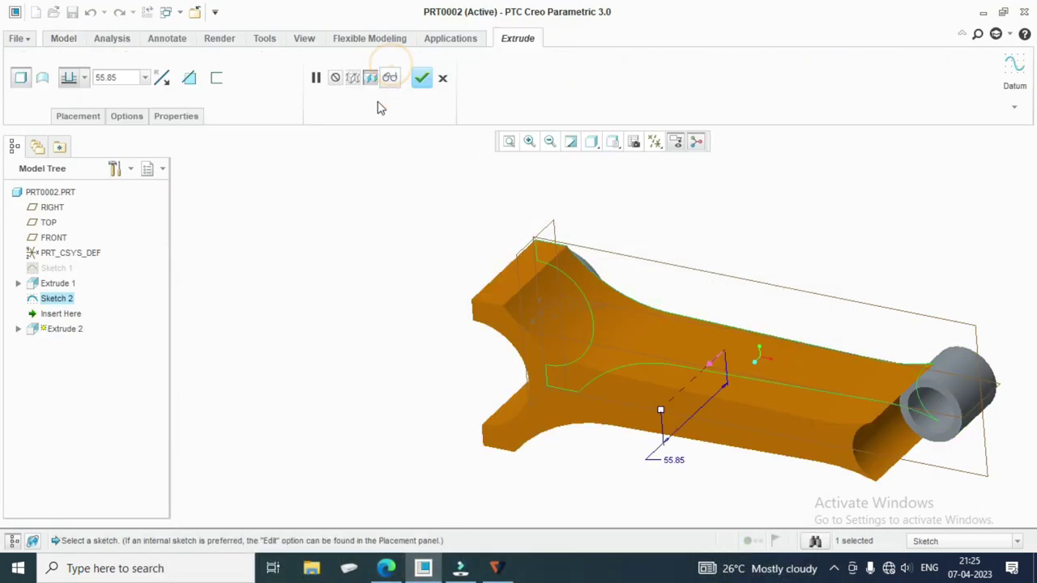
click(83, 79)
click(70, 116)
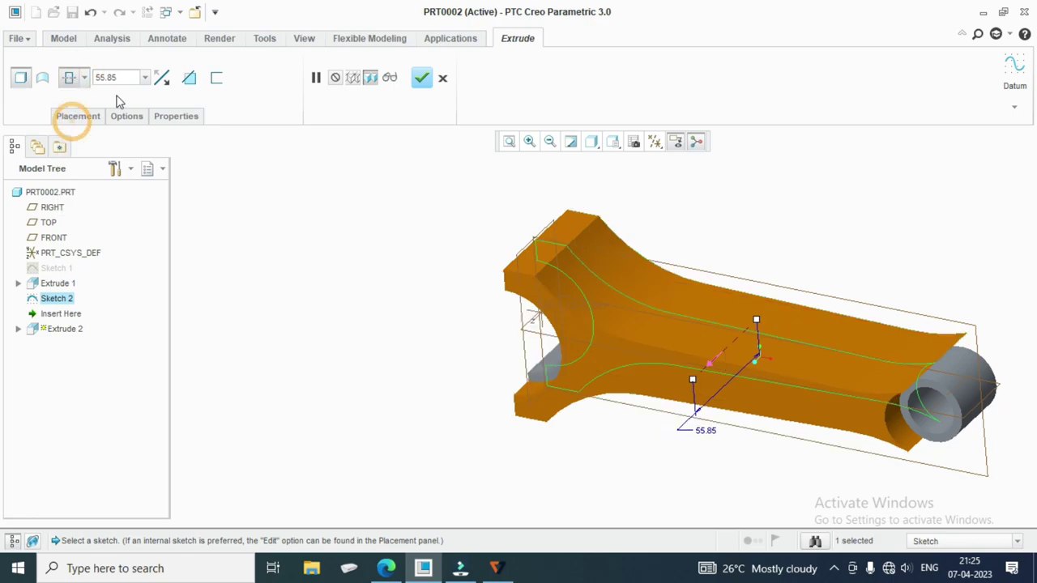
click(121, 78)
text(12)
key(Return)
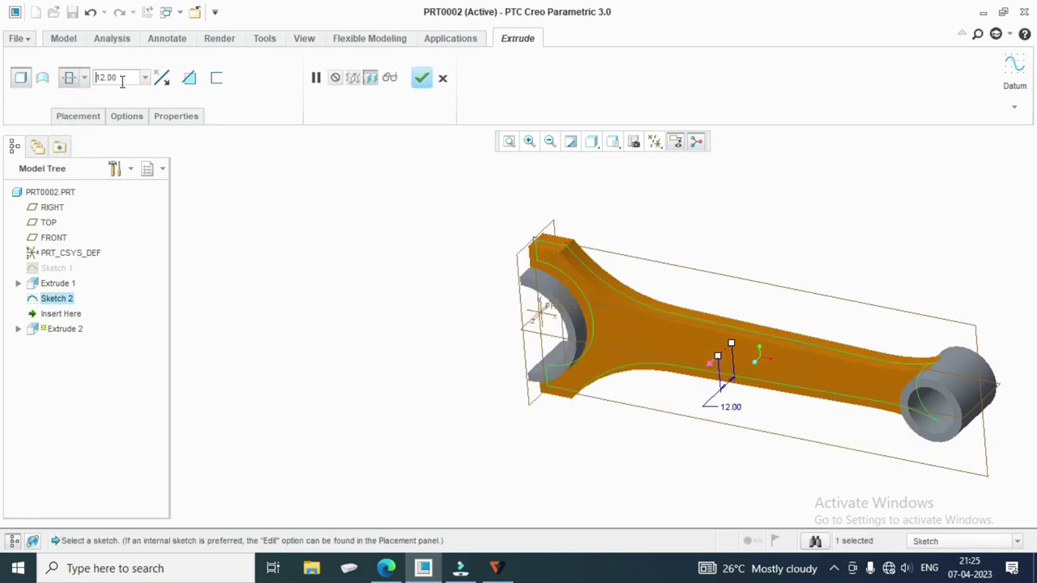
click(422, 78)
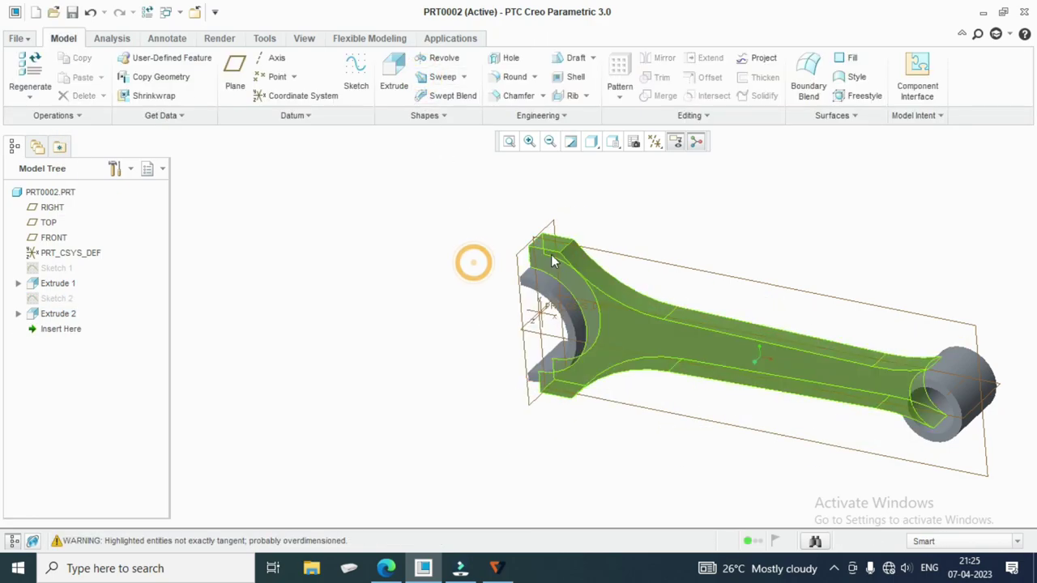
Spin the rod to a diagonal view and pick its web face for a new sketch.
scroll(773, 262, down, 3)
scroll(646, 294, up, 4)
mouse_move(646, 294)
middle_down()
mouse_move(863, 303)
mouse_move(934, 353)
mouse_move(956, 348)
mouse_move(896, 348)
mouse_move(857, 304)
mouse_move(855, 319)
middle_up()
click(855, 319)
click(356, 73)
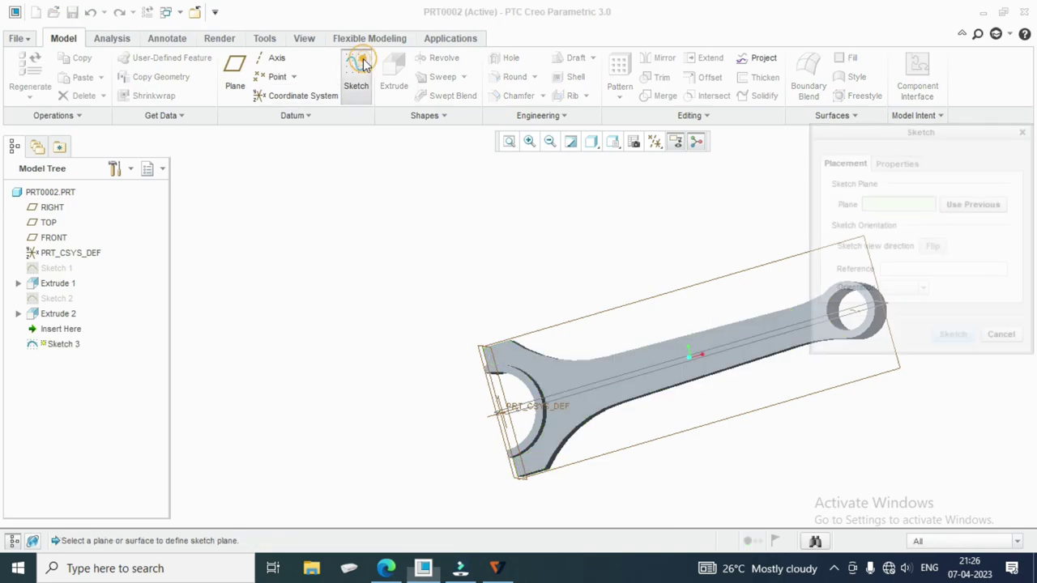
click(653, 354)
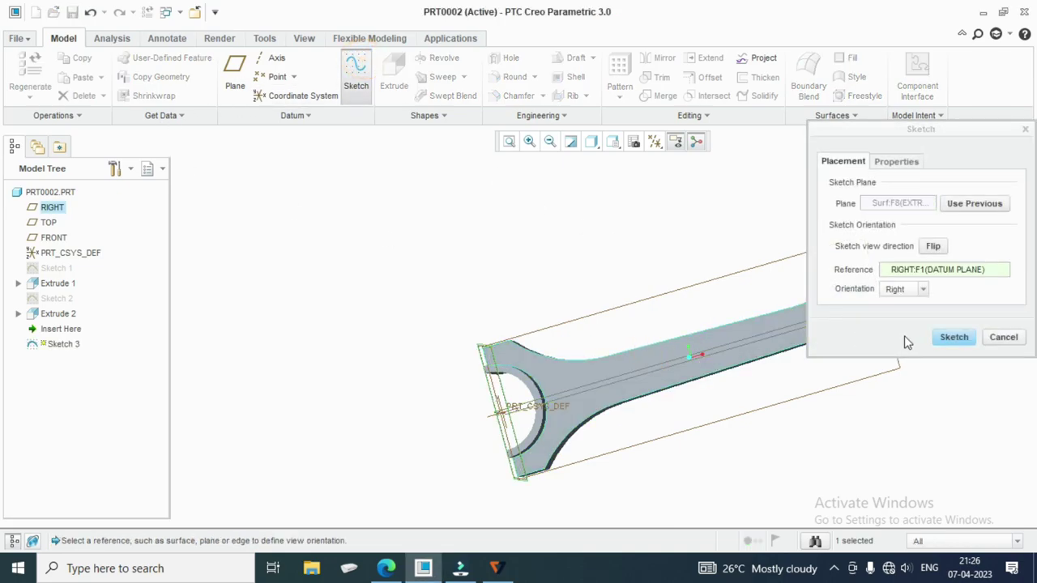
click(953, 337)
click(655, 141)
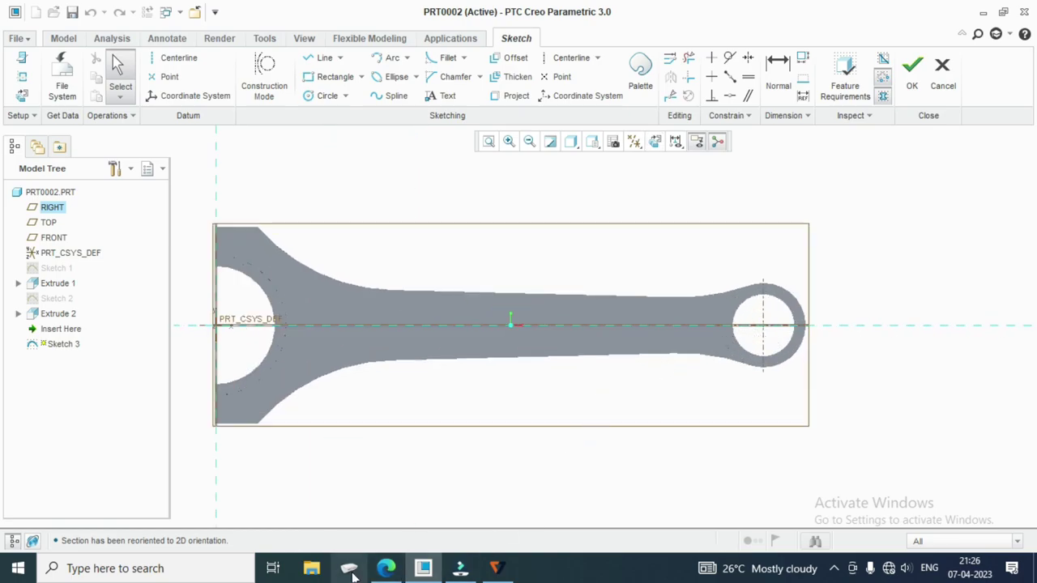
click(387, 568)
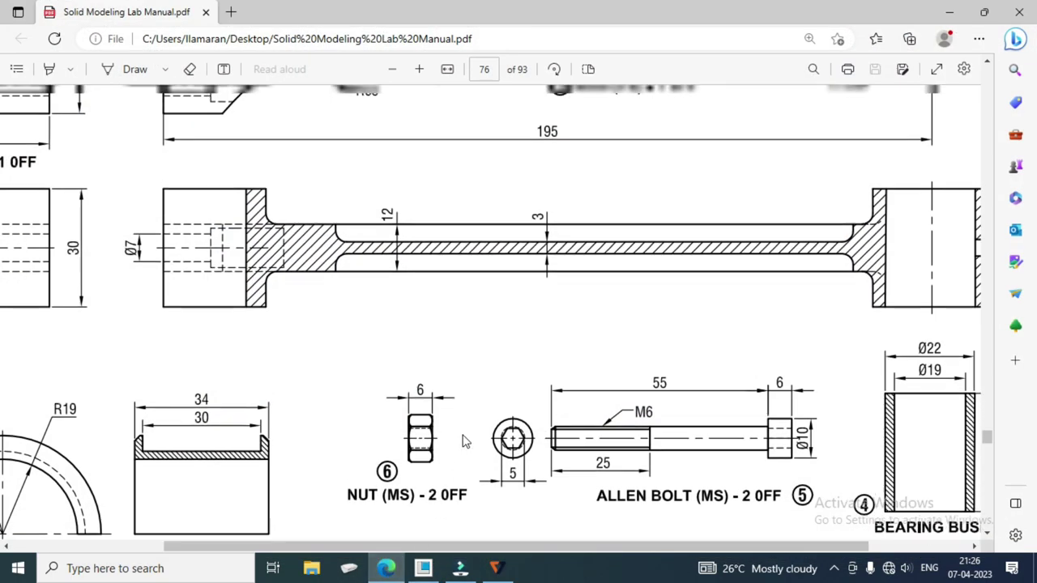
scroll(466, 442, up, 5)
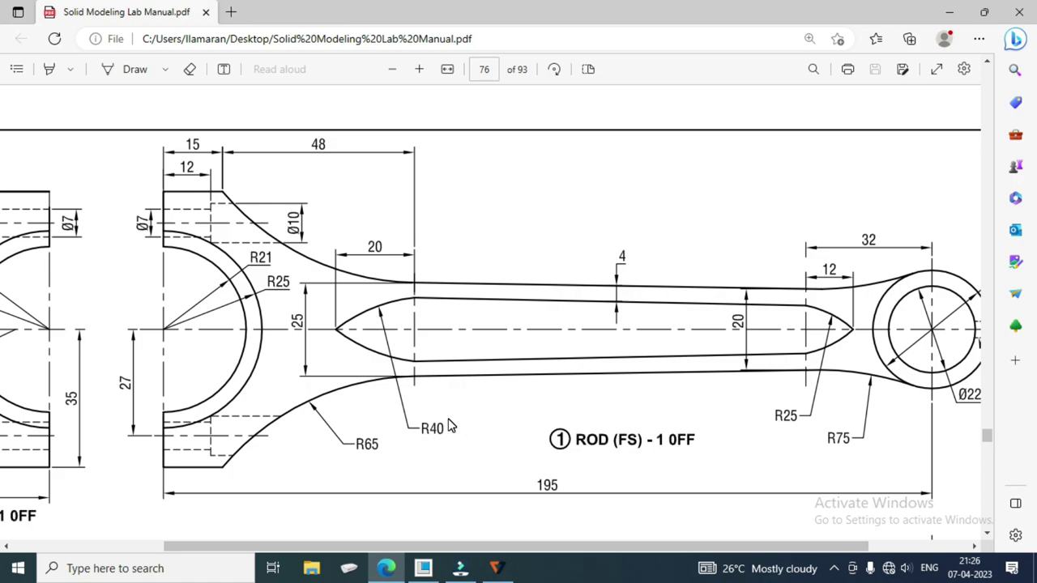
Add the rod's web edge surfaces as Sketch 3 references.
click(459, 568)
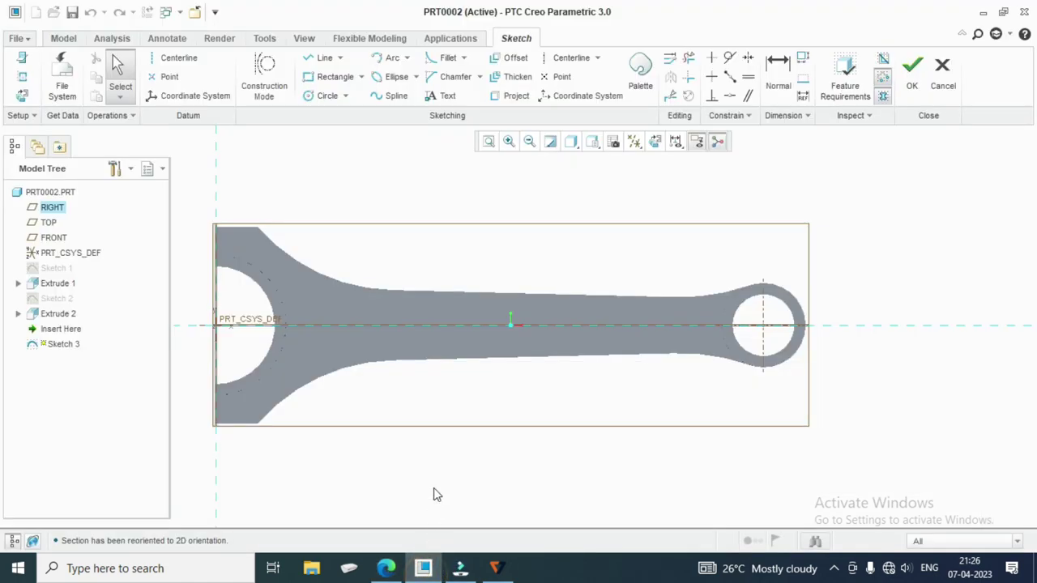
click(26, 71)
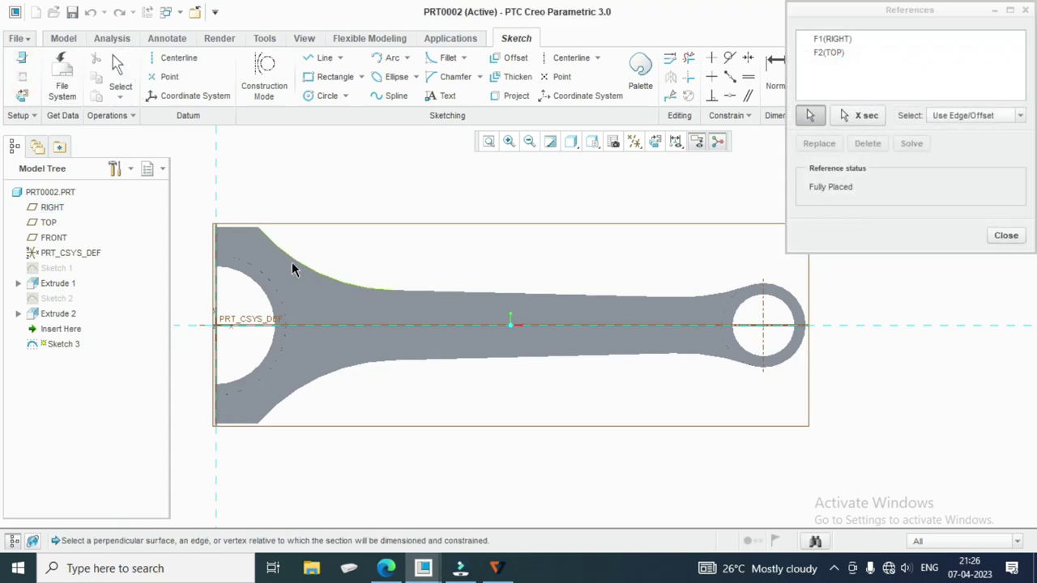
click(285, 261)
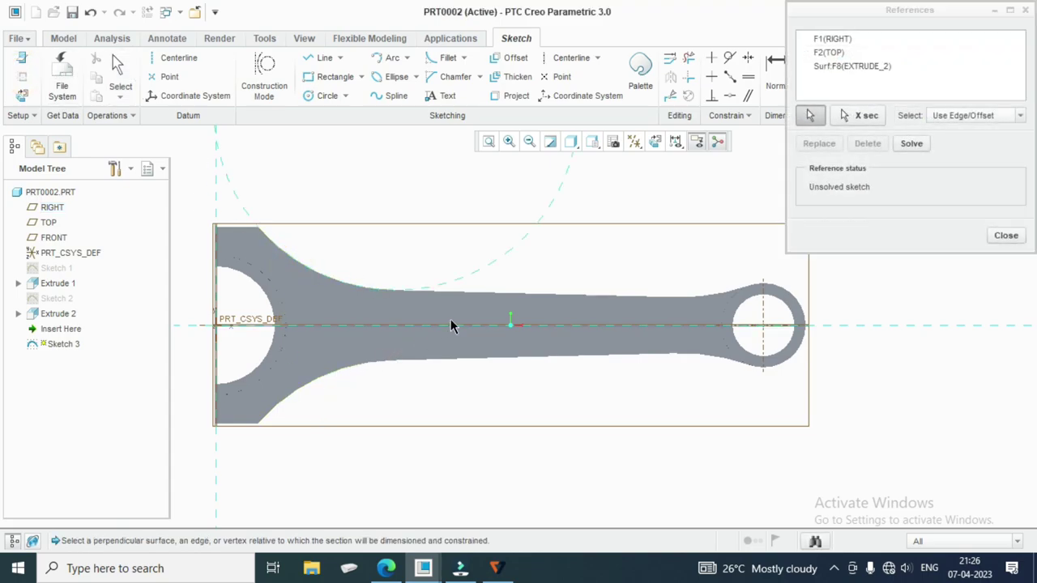
click(244, 240)
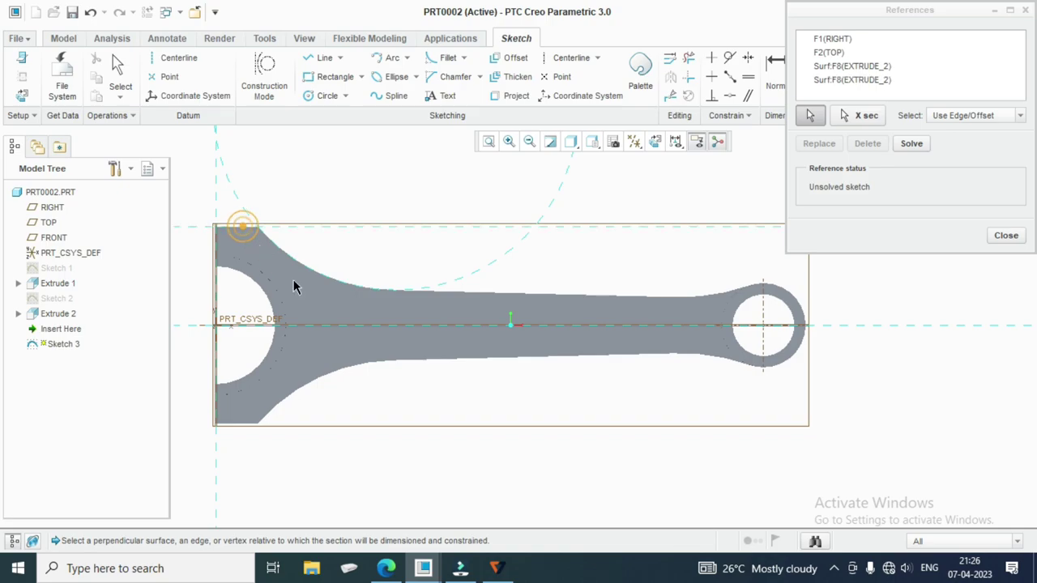
scroll(302, 361, up, 2)
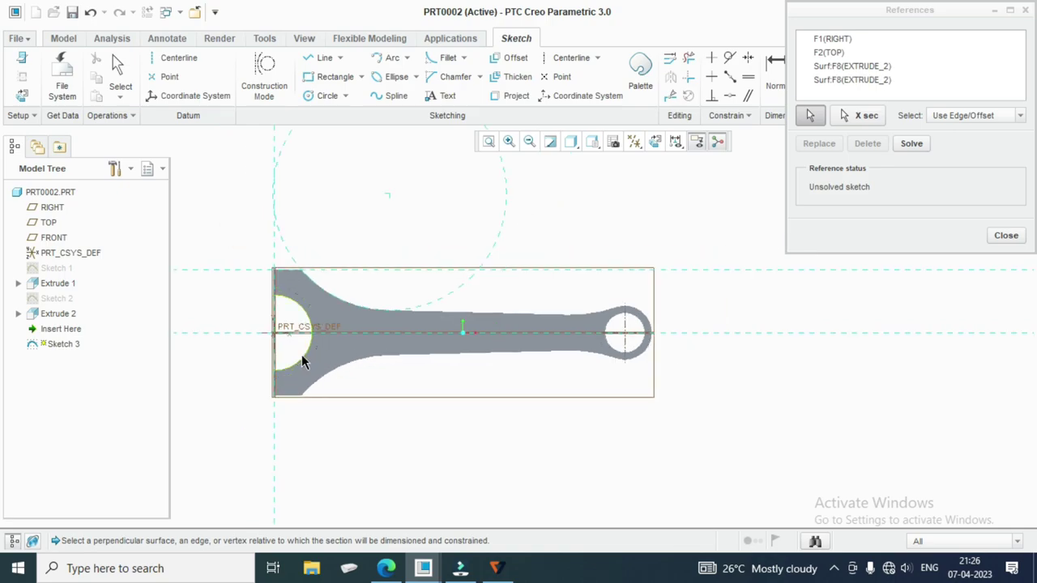
click(1006, 235)
Draw a line from the rod's top-left corner horizontally, then down to the centreline.
click(324, 58)
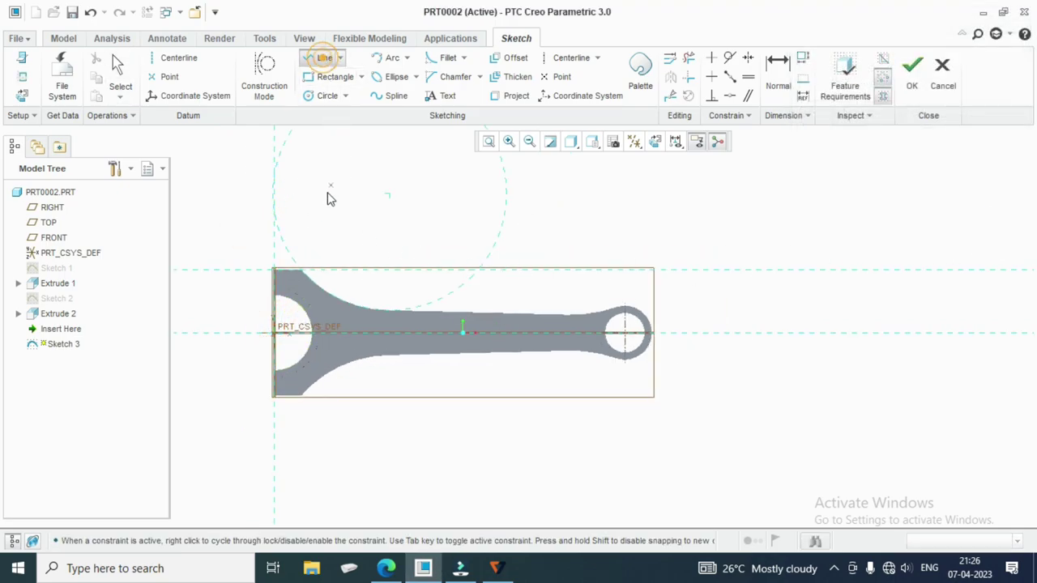
click(300, 269)
click(382, 269)
click(382, 332)
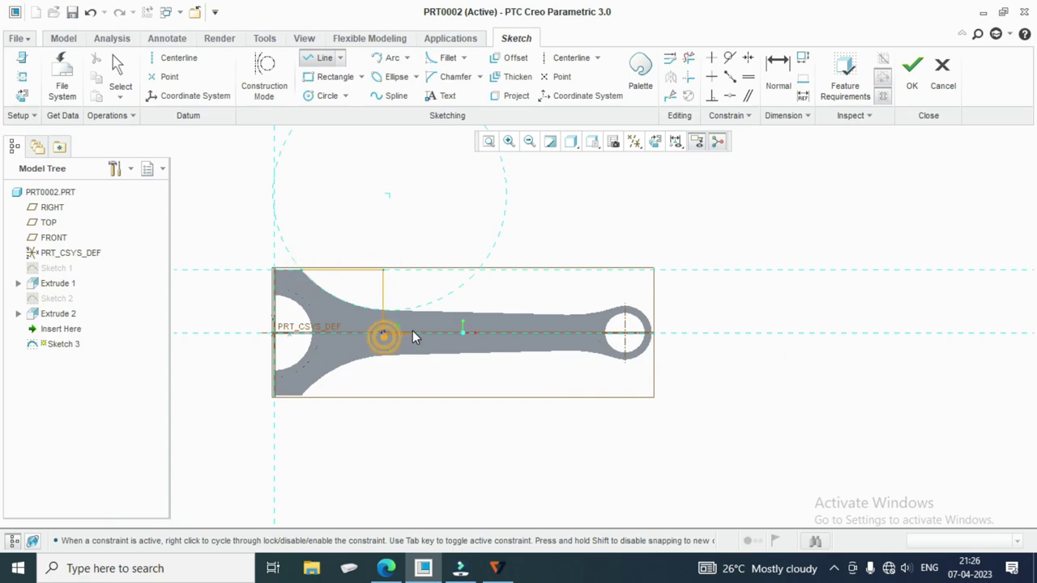
middle_click(319, 294)
middle_click(332, 272)
Set the horizontal line's length to 48 and compare it against the manual drawing.
double_click(333, 267)
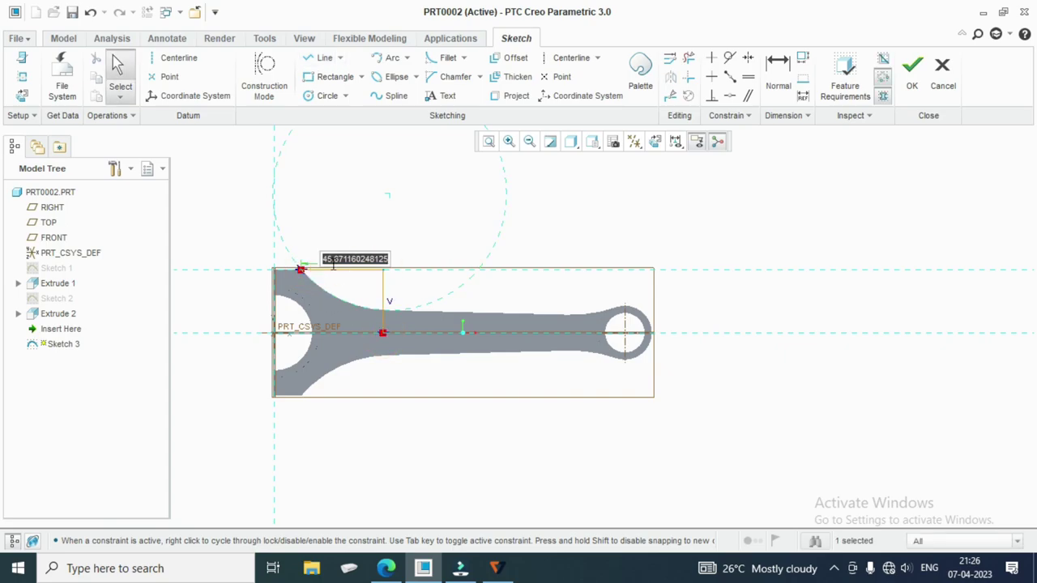
text(40)
key(Return)
scroll(491, 359, down, 2)
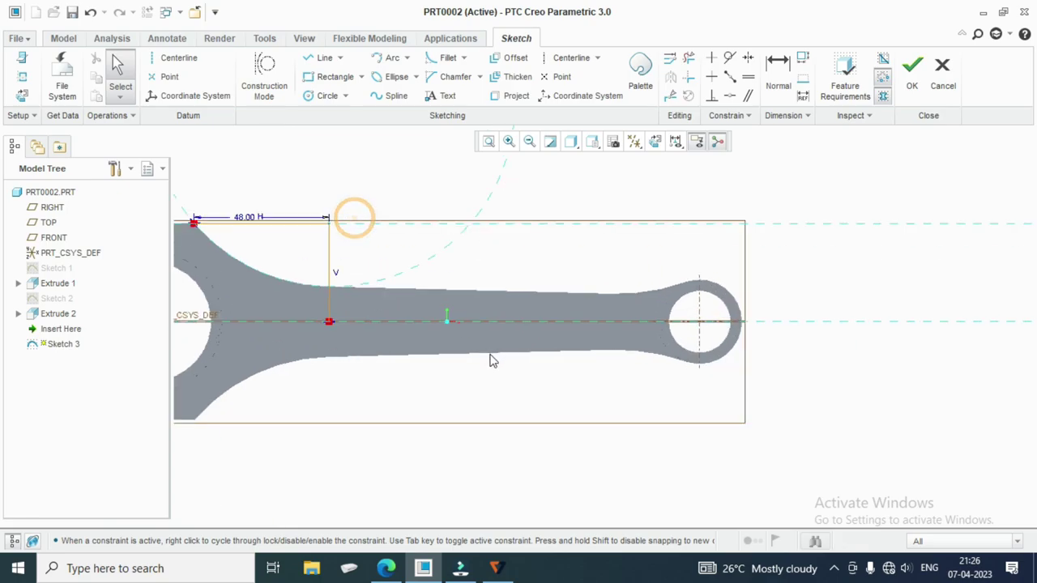
scroll(574, 380, up, 1)
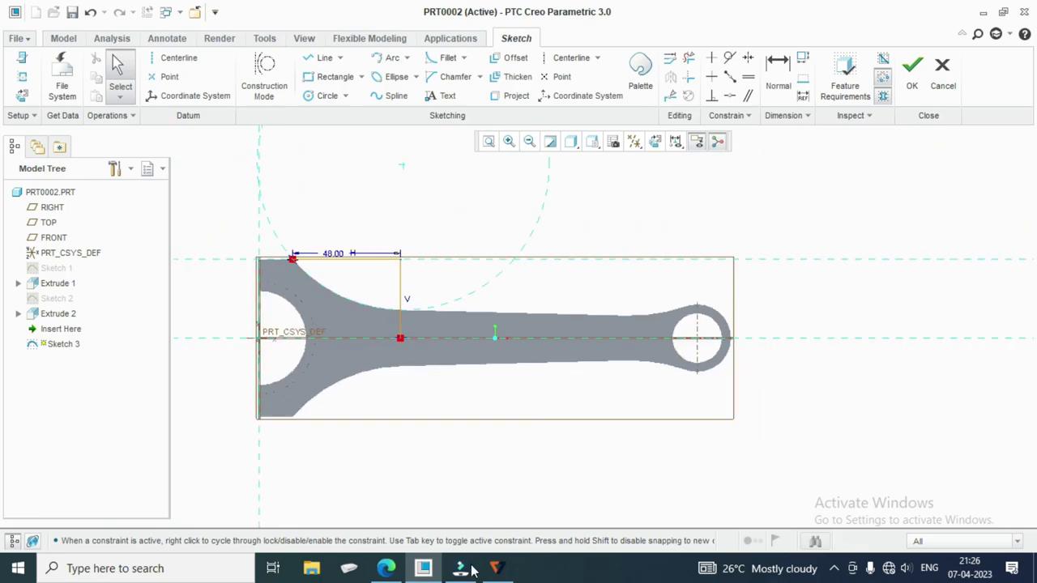
click(386, 568)
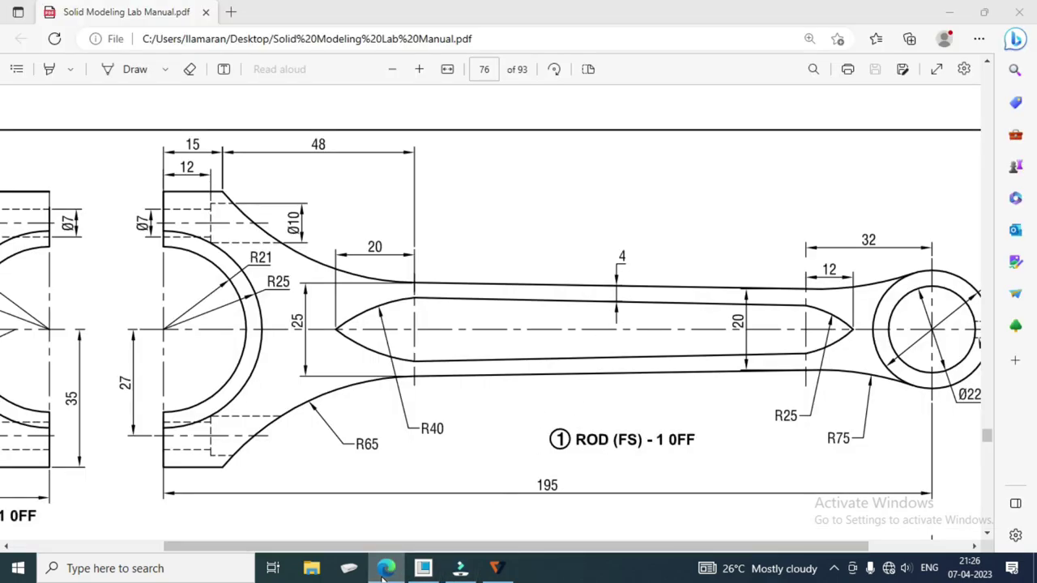
key(alt+Tab)
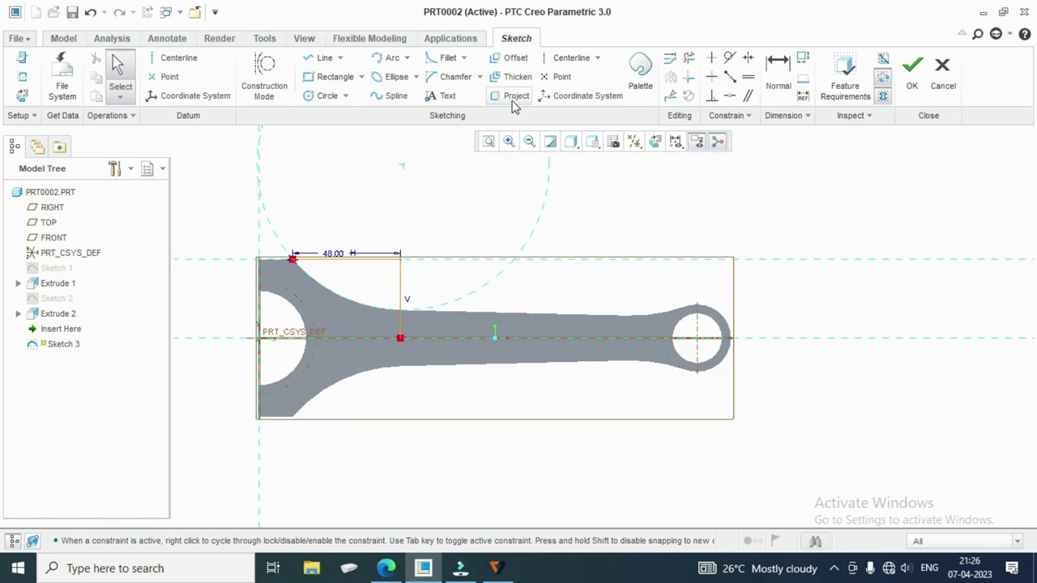
Project the rod's upper and lower web edges into the sketch.
click(511, 95)
click(505, 316)
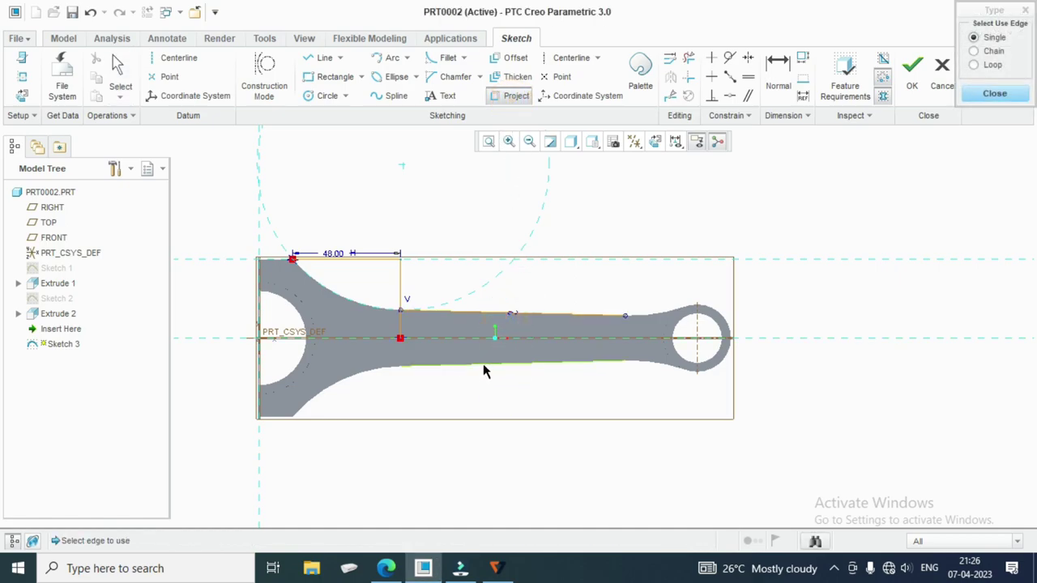
click(482, 364)
click(581, 276)
scroll(487, 313, up, 2)
scroll(486, 314, up, 2)
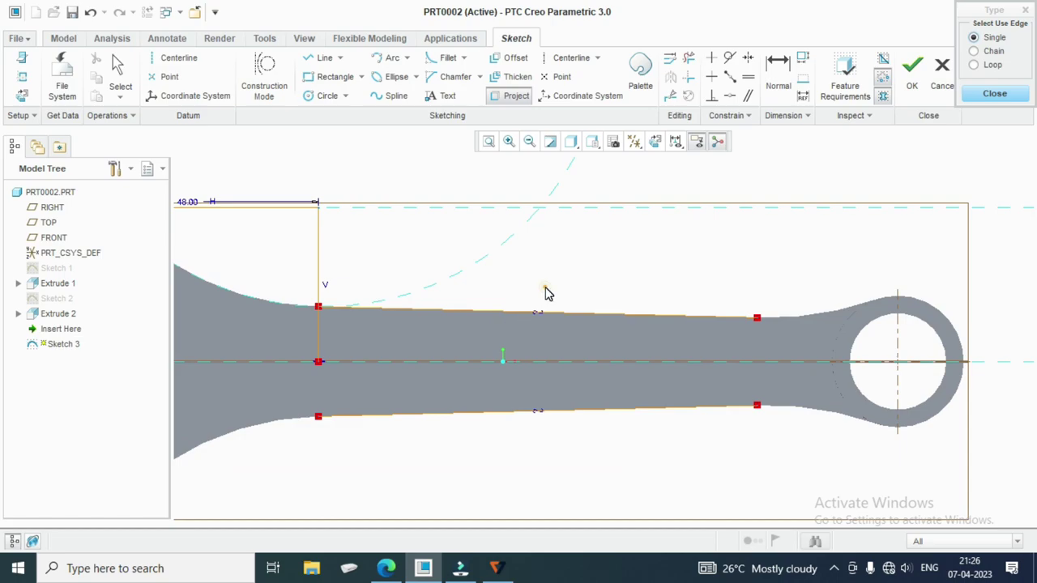
click(530, 314)
Offset the upper edge by 4 and the lower edge by -4 inward.
click(511, 58)
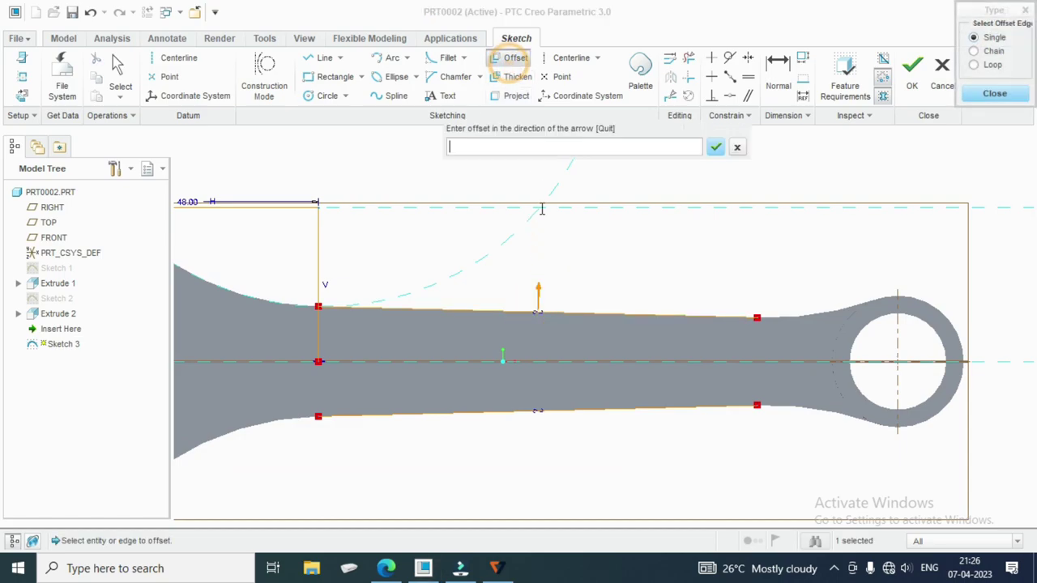
text(-4)
key(Return)
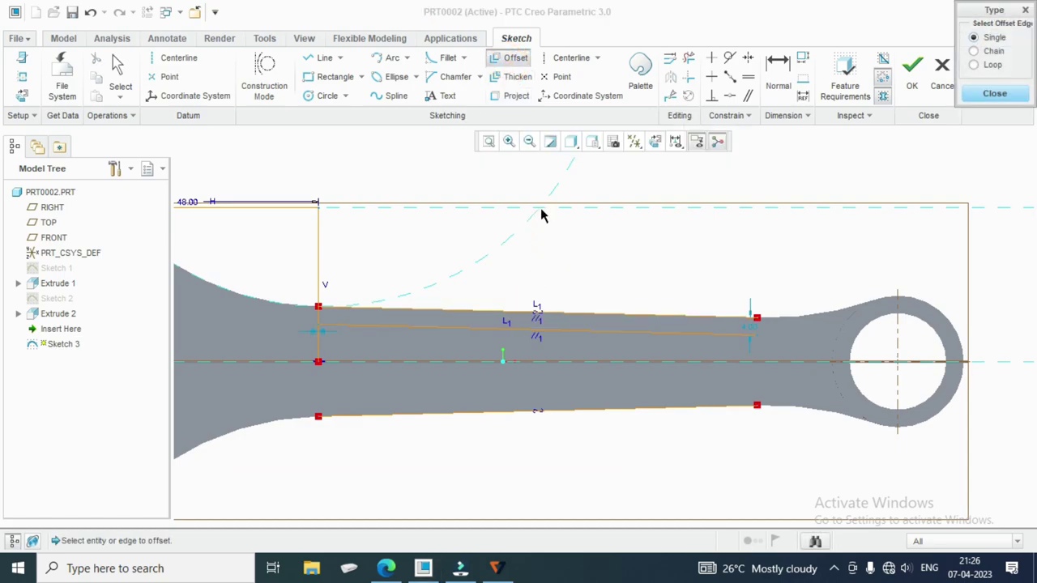
scroll(551, 359, down, 2)
scroll(374, 389, up, 2)
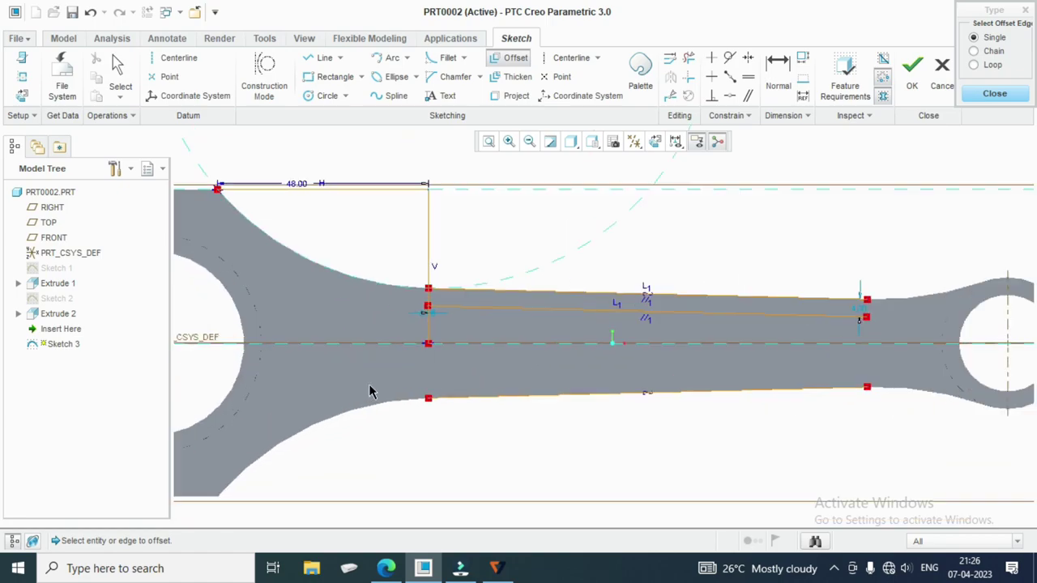
click(607, 395)
text(-4)
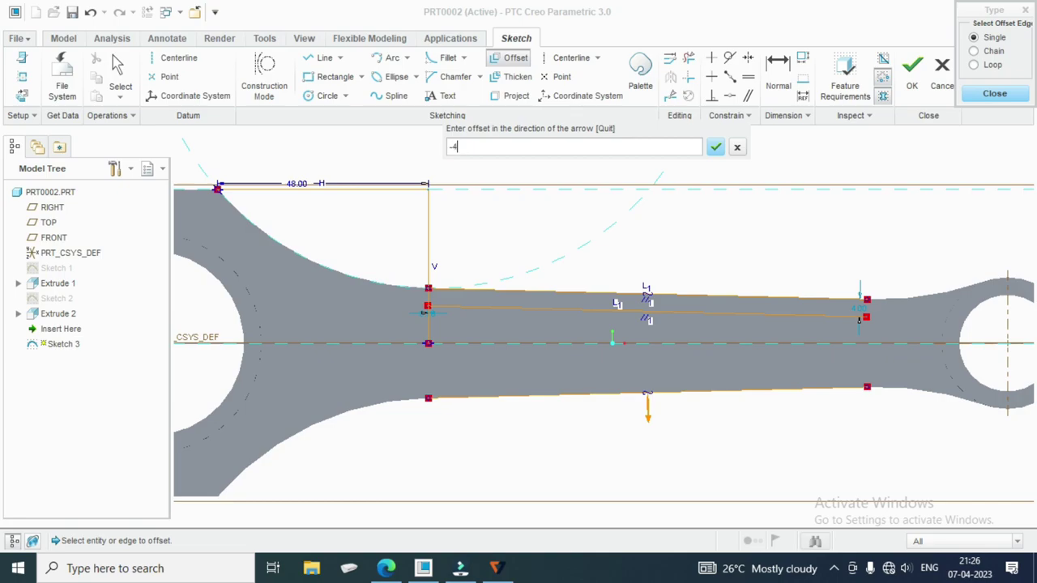
key(Return)
click(978, 92)
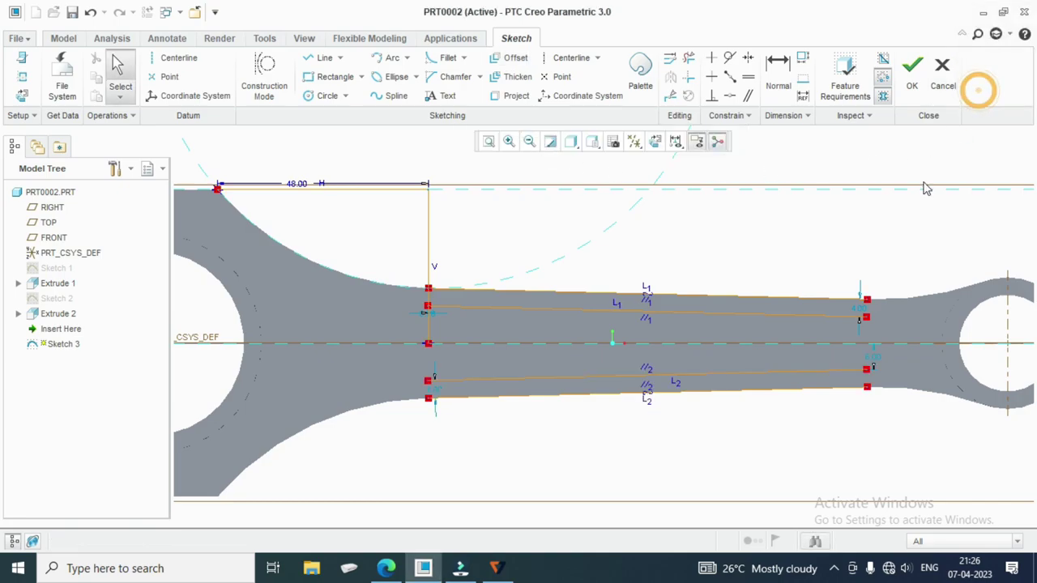
click(388, 569)
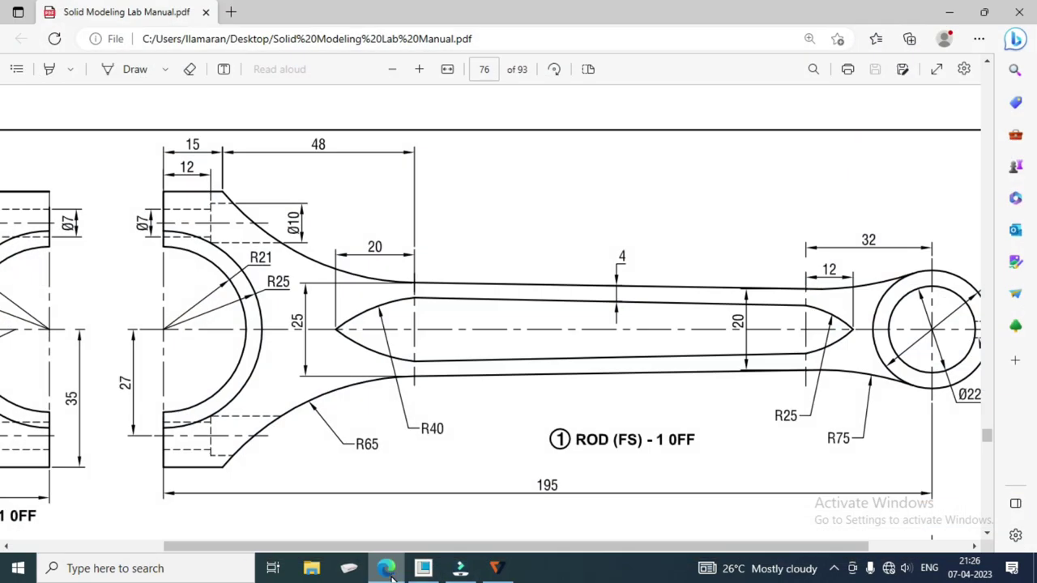
click(391, 573)
Place a centreline point 20.00 left of the vertical line.
click(334, 67)
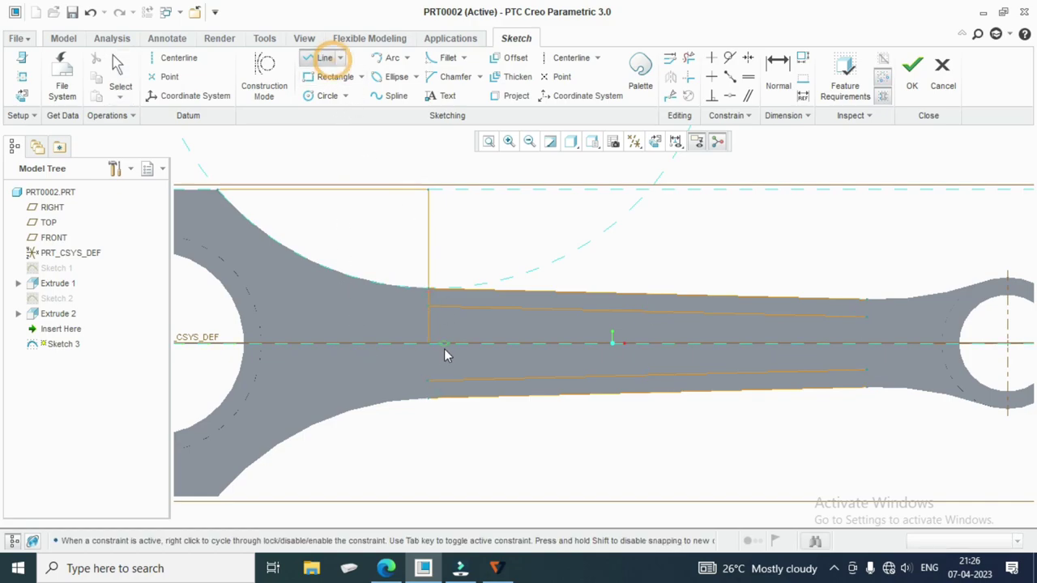
middle_click(347, 345)
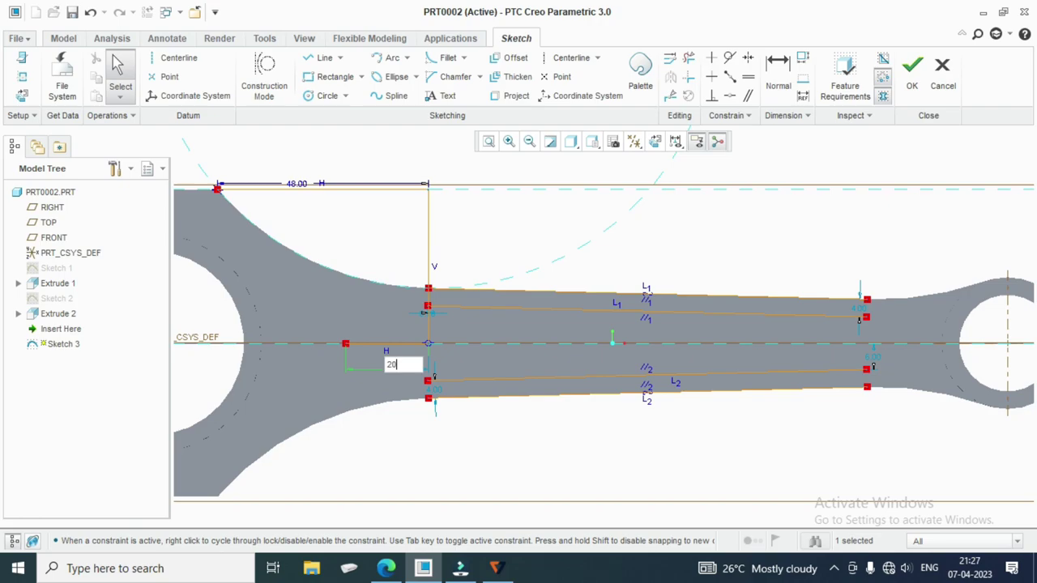
drag(397, 379, 396, 372)
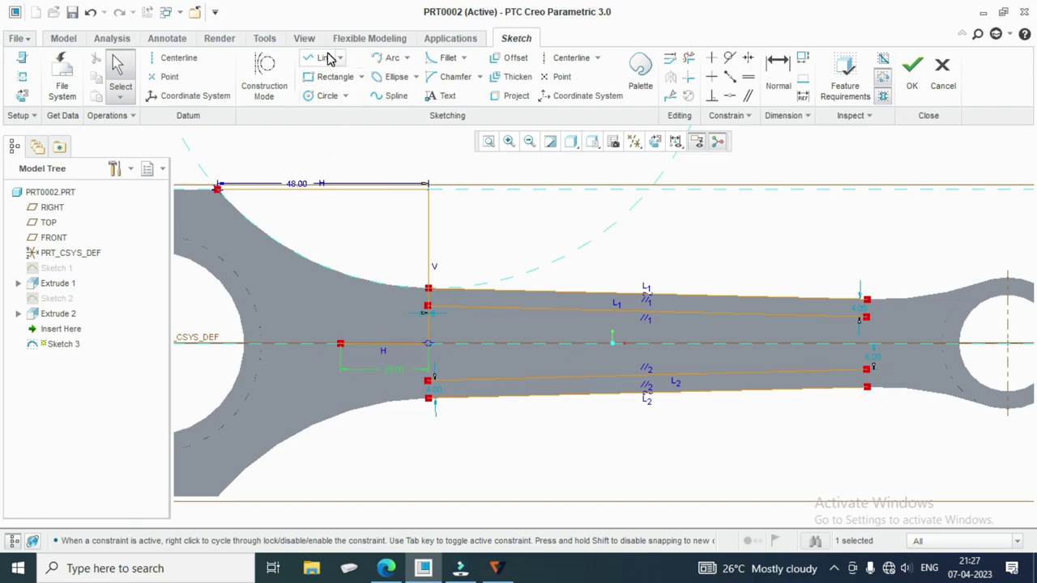
Draw a 40-radius arc from that point, tangent into the upper offset line.
click(391, 57)
click(340, 345)
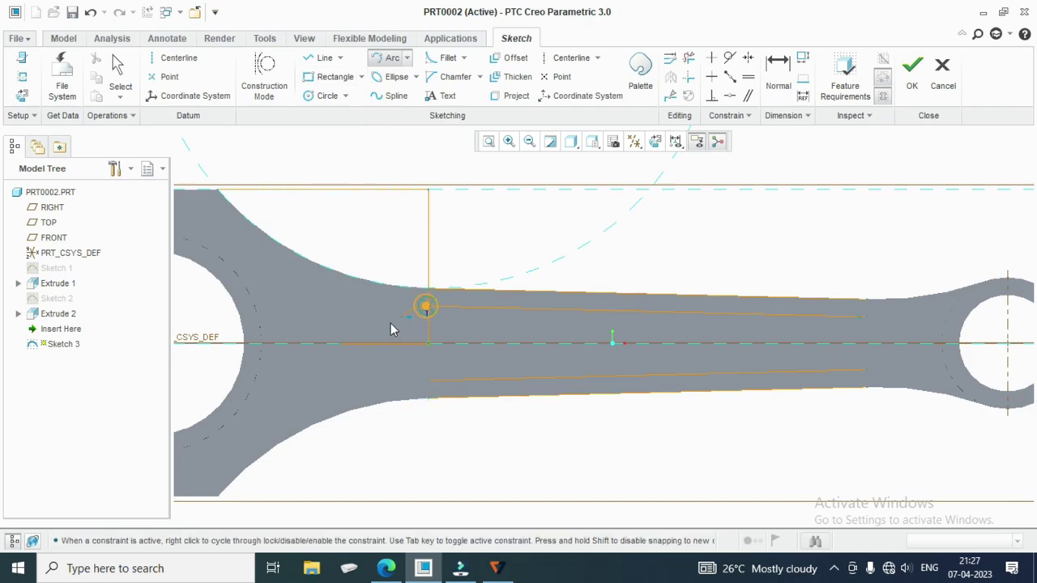
click(342, 348)
middle_click(342, 348)
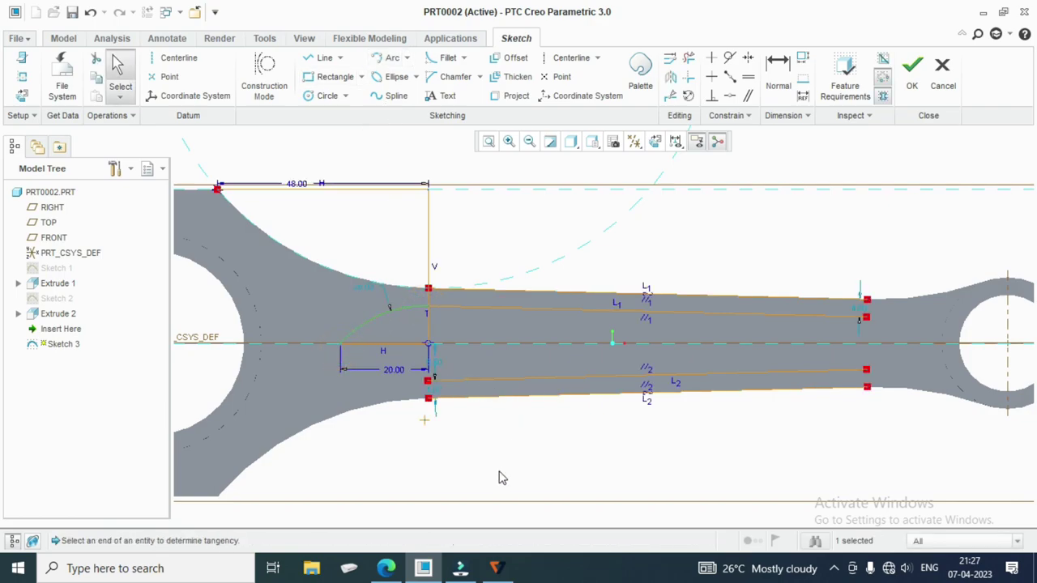
double_click(365, 287)
text(40)
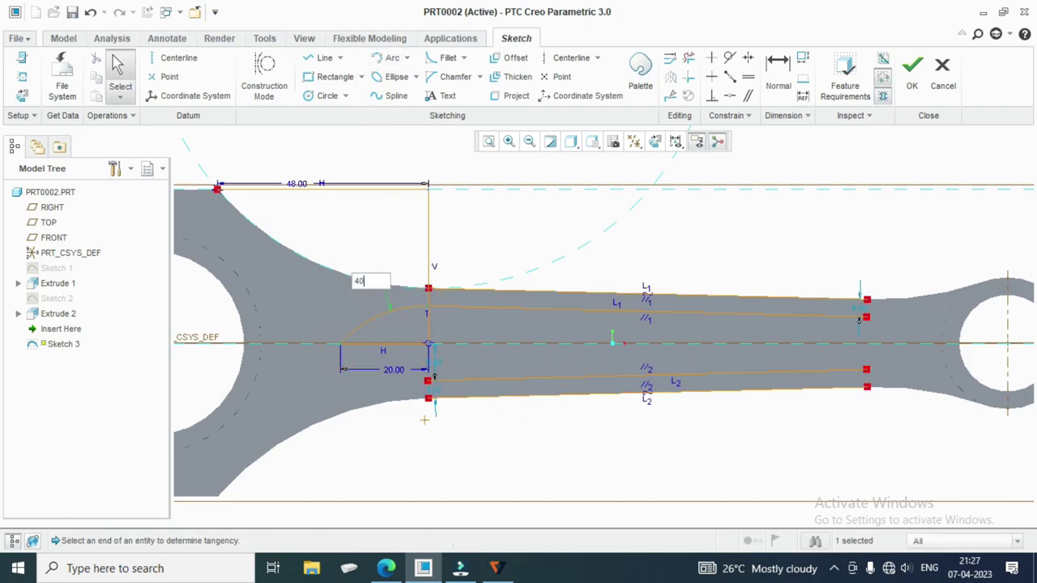
key(Return)
click(403, 265)
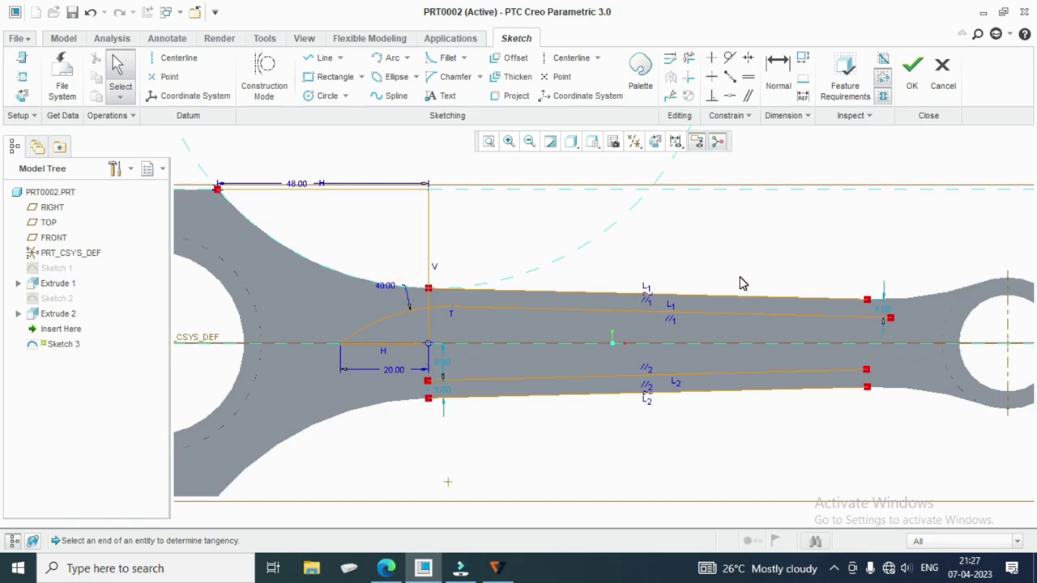
Inspect the slot's tangent arc and its 40.00 radius, then bring up the sketch References list.
click(392, 317)
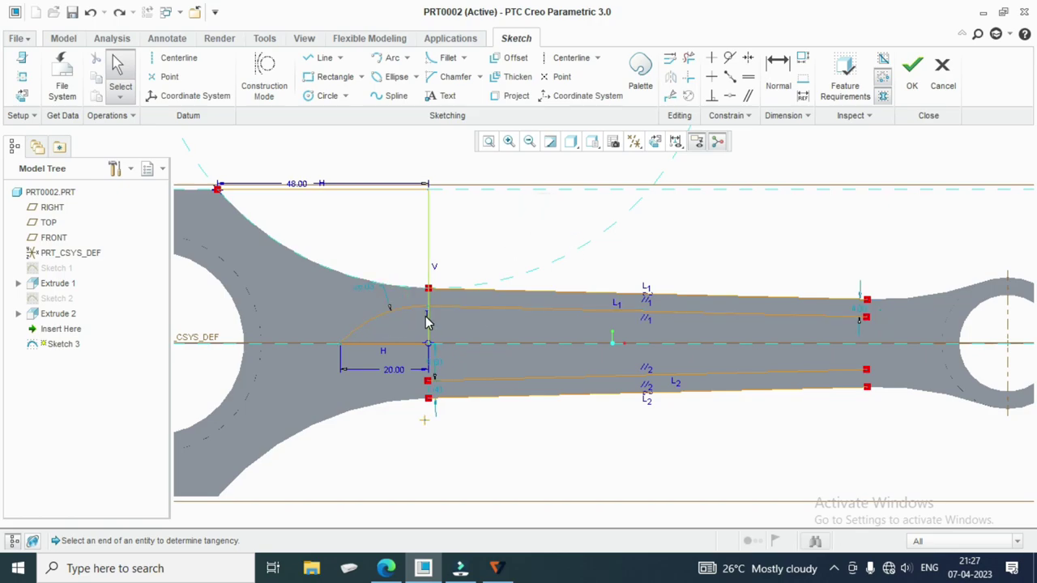
scroll(427, 322, down, 4)
scroll(451, 293, down, 1)
click(455, 282)
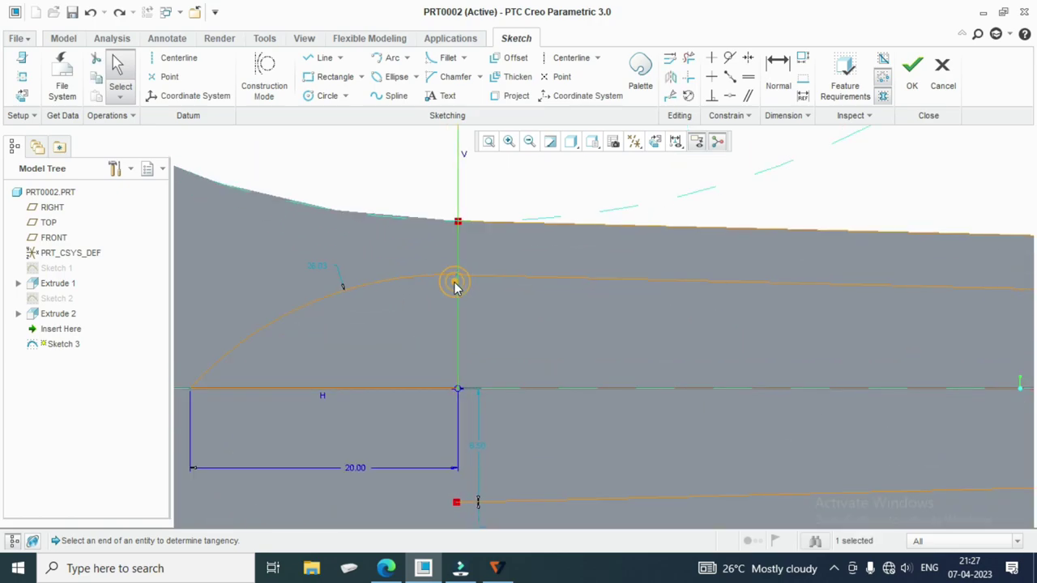
click(455, 284)
click(324, 268)
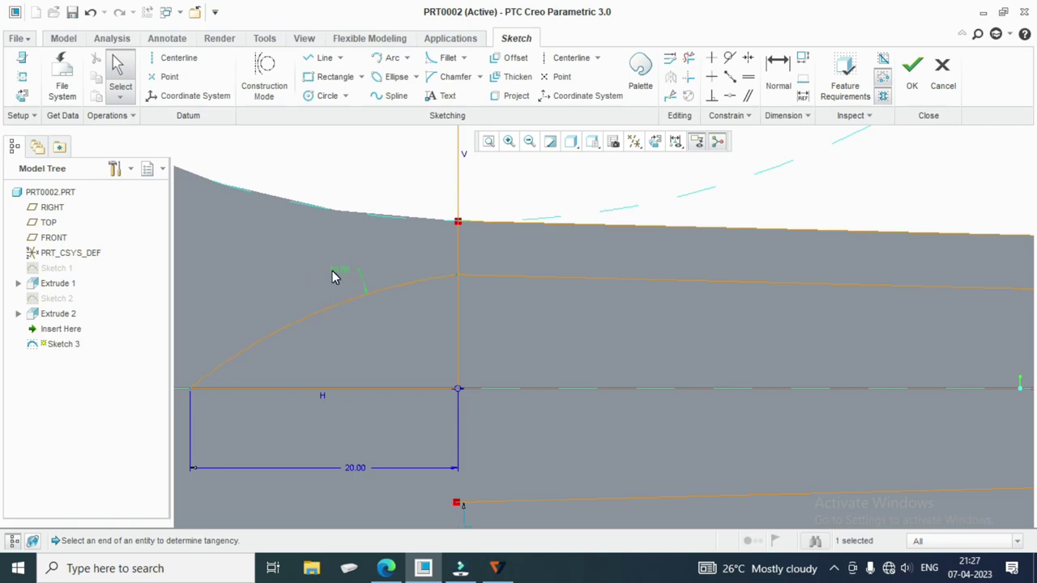
scroll(416, 275, up, 3)
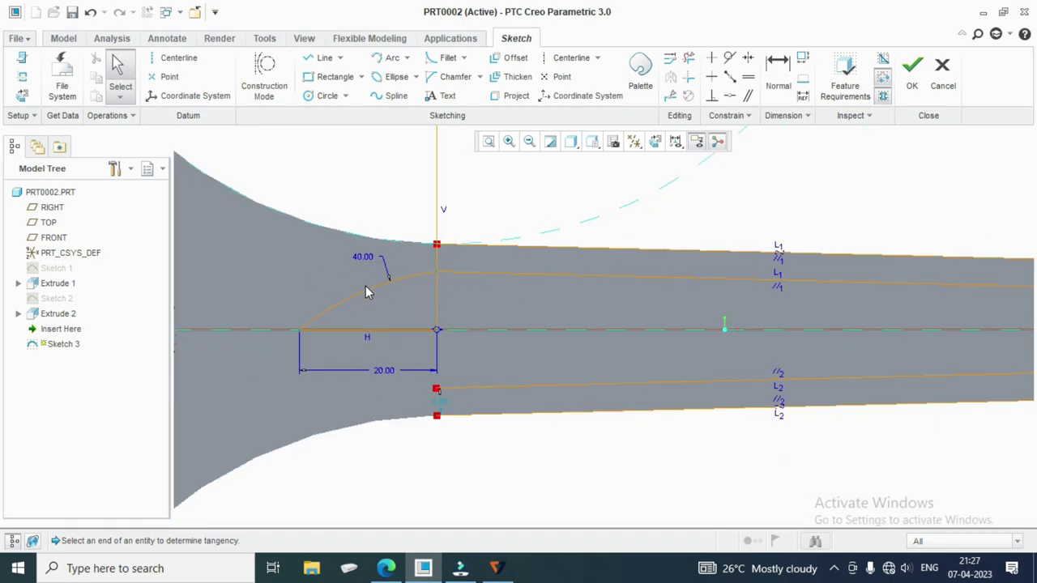
scroll(357, 299, up, 3)
scroll(778, 305, down, 1)
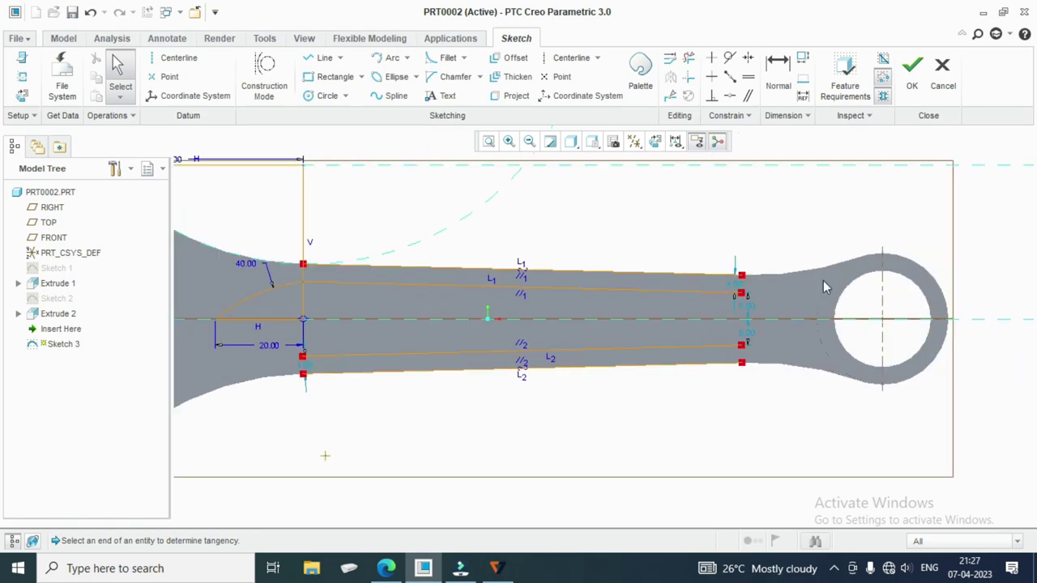
click(22, 77)
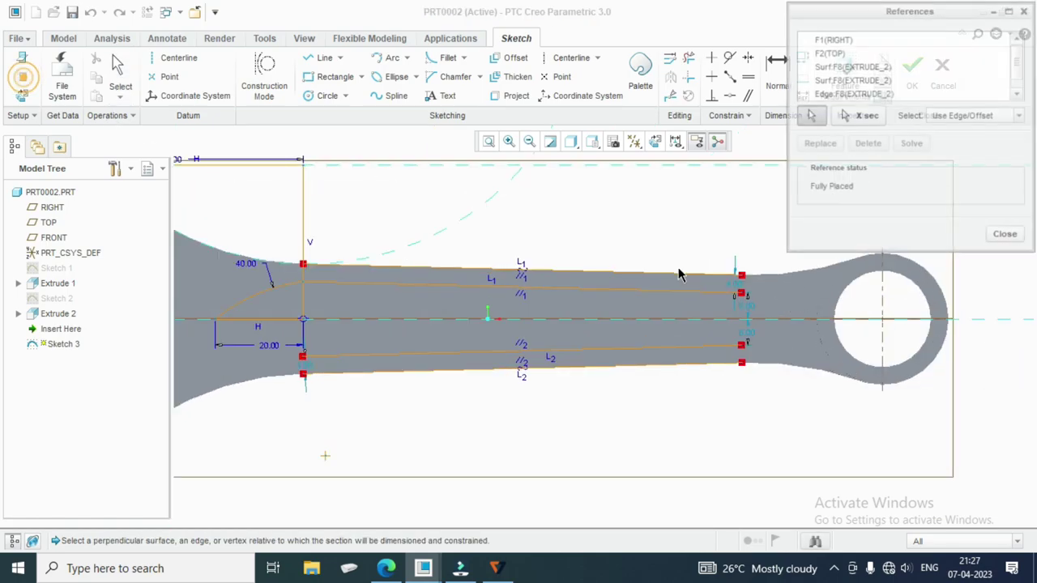
Add the ring's outer edge as a sketch reference and solve the sketch.
click(829, 289)
click(909, 146)
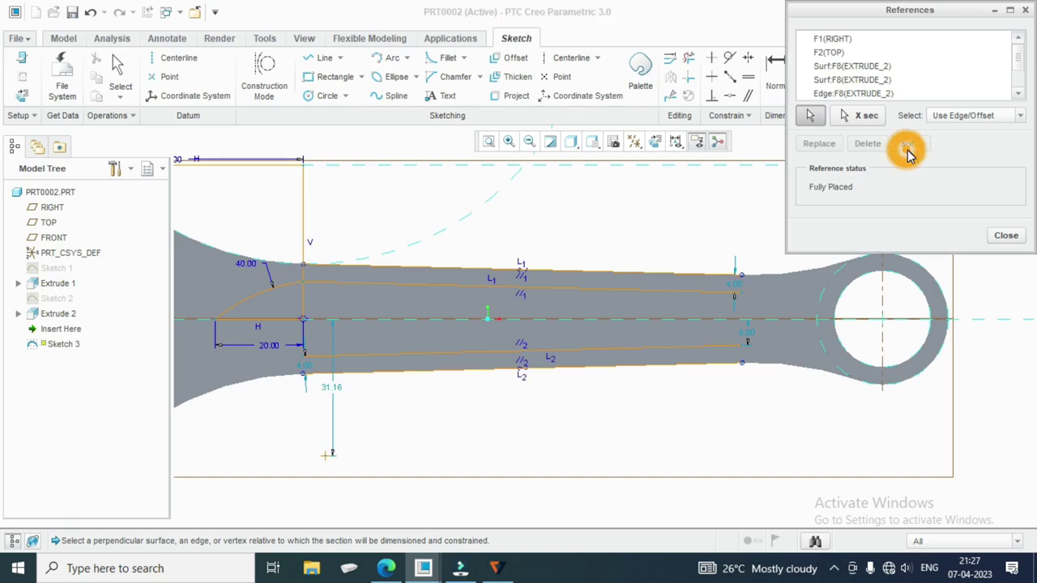
click(1005, 235)
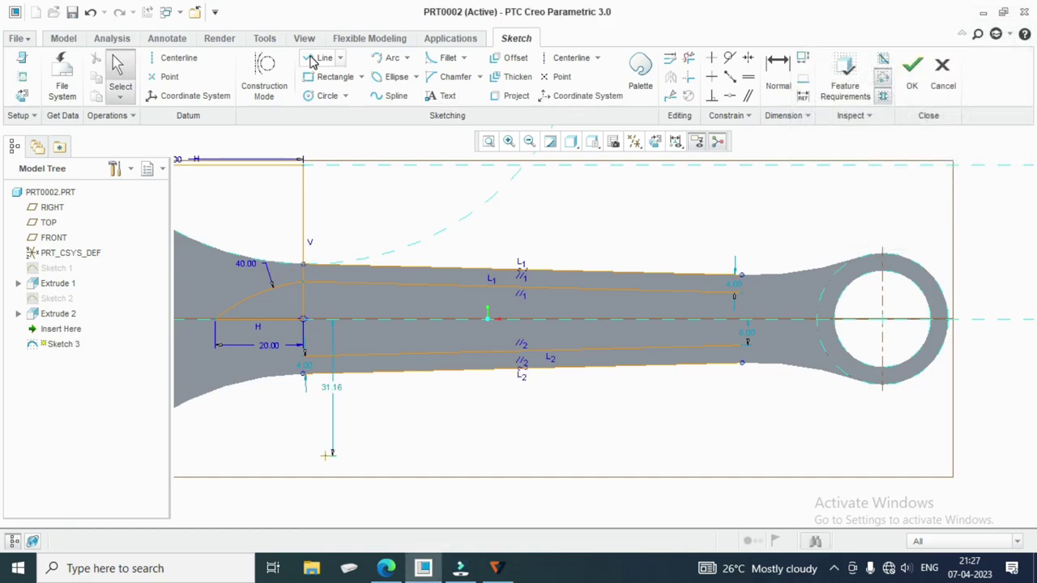
Draw a vertical line near the small end, 32 from the ring centre.
click(320, 58)
click(694, 323)
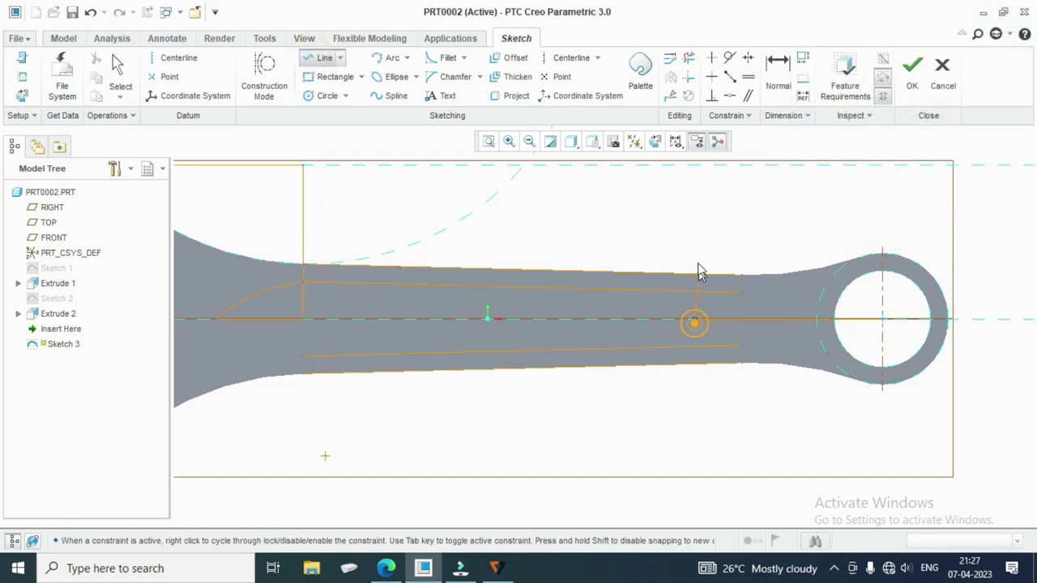
click(694, 240)
middle_click(759, 305)
middle_click(761, 454)
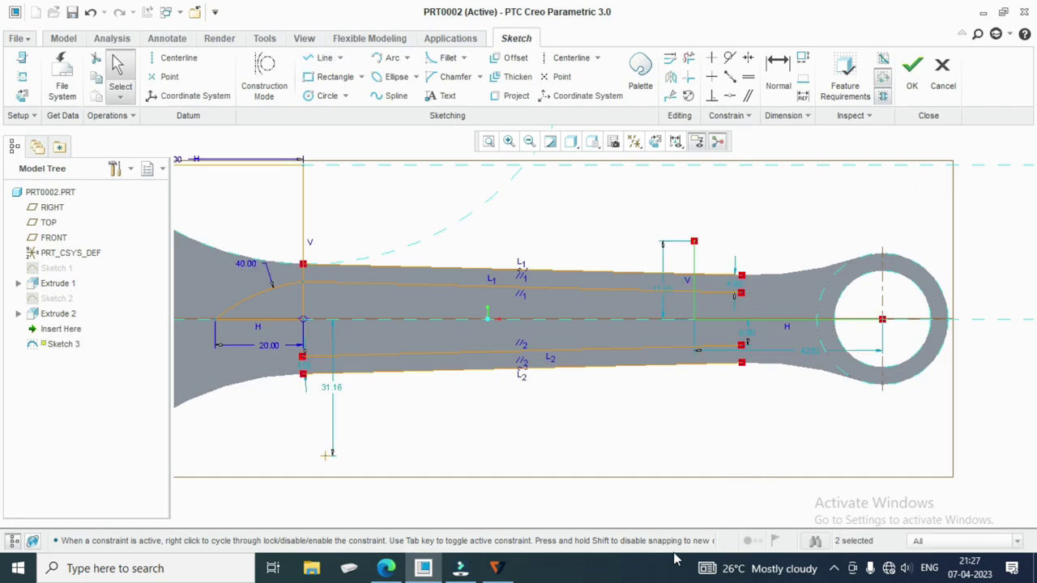
click(390, 568)
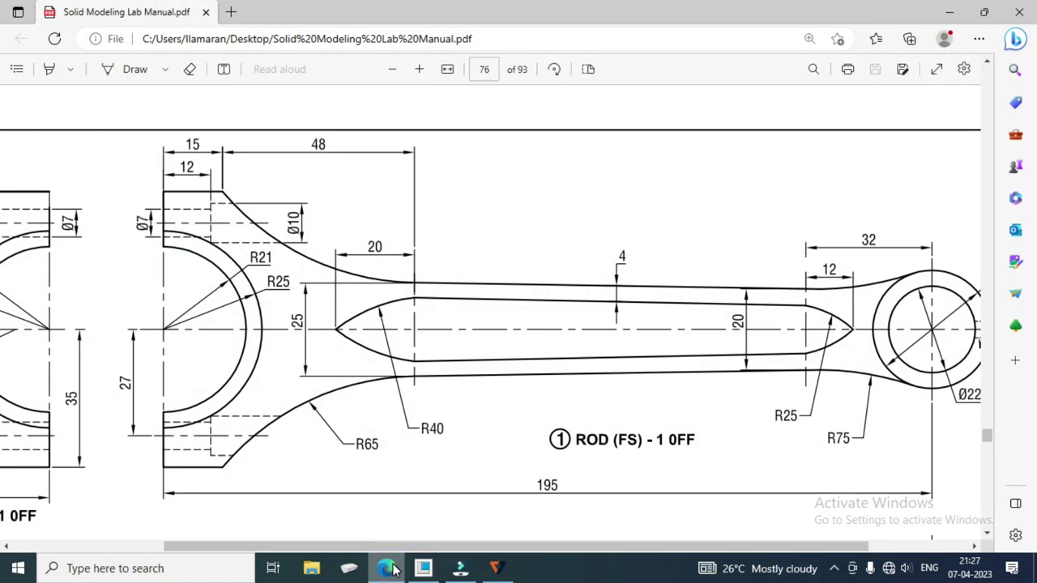
click(390, 569)
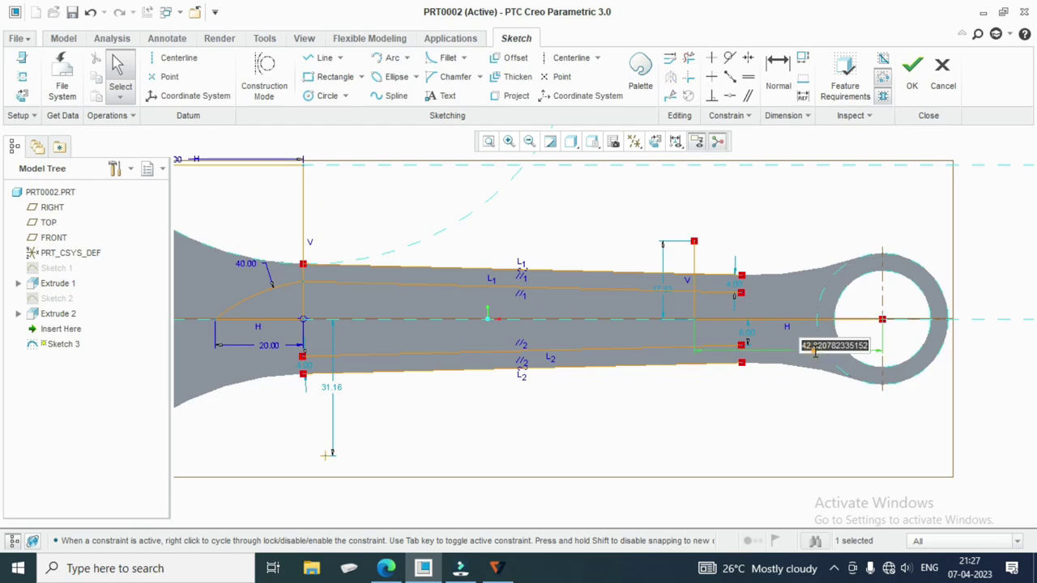
text(32)
key(Return)
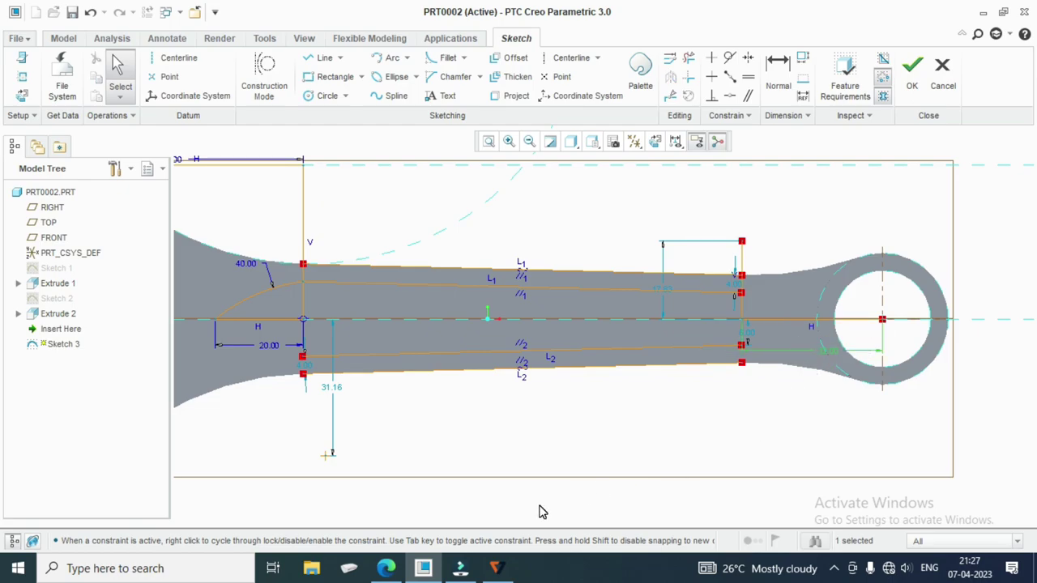
mouse_move(386, 568)
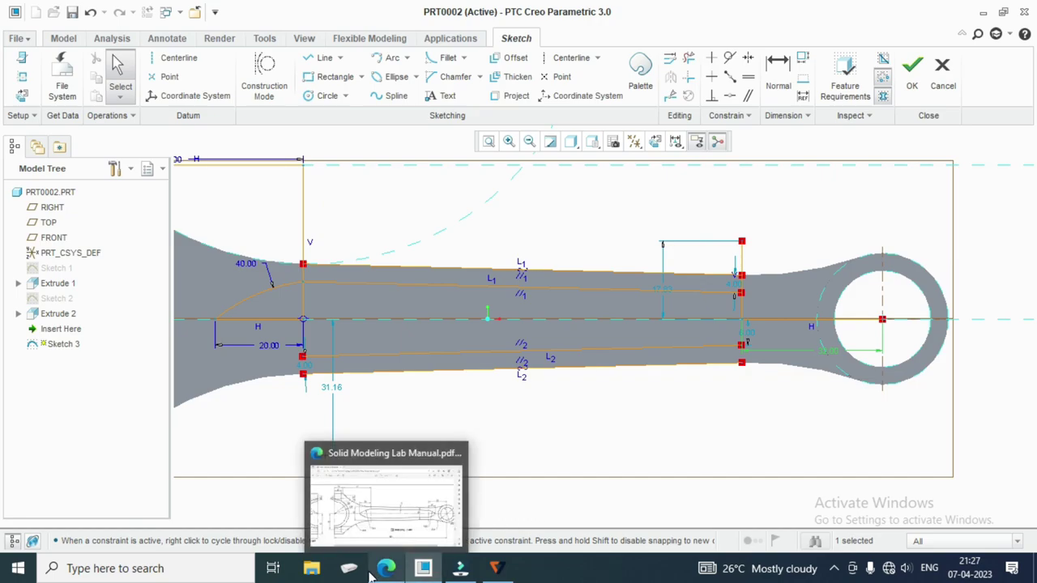
Change the line's 42.80 position dimension to 35.
click(386, 570)
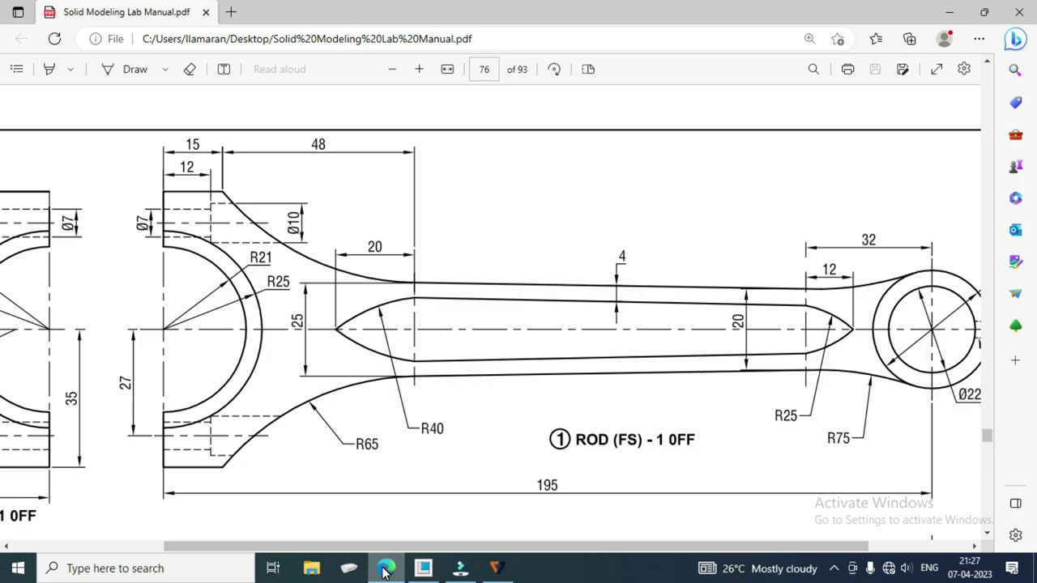
click(386, 571)
scroll(792, 320, down, 2)
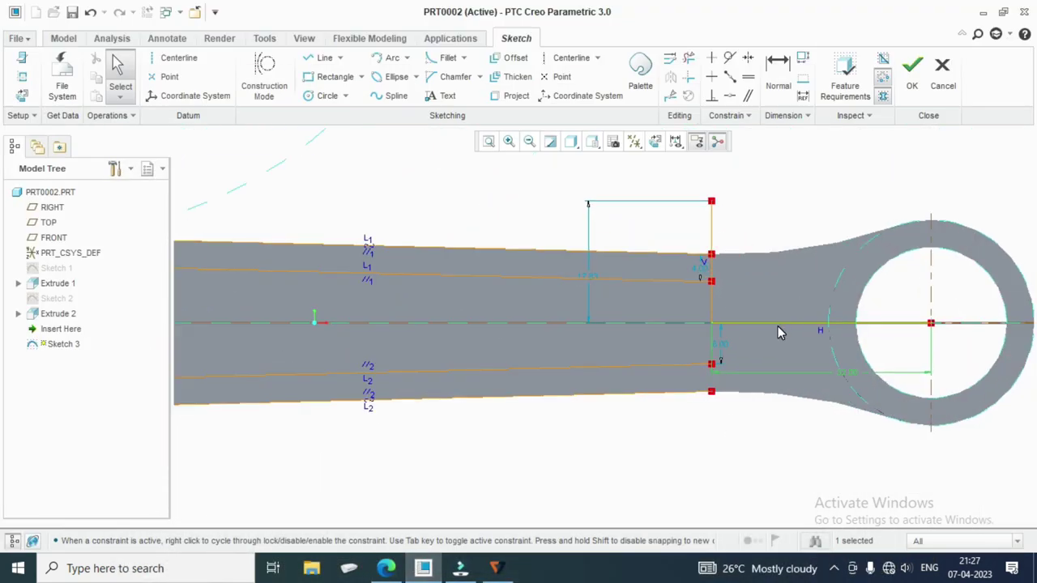
click(778, 327)
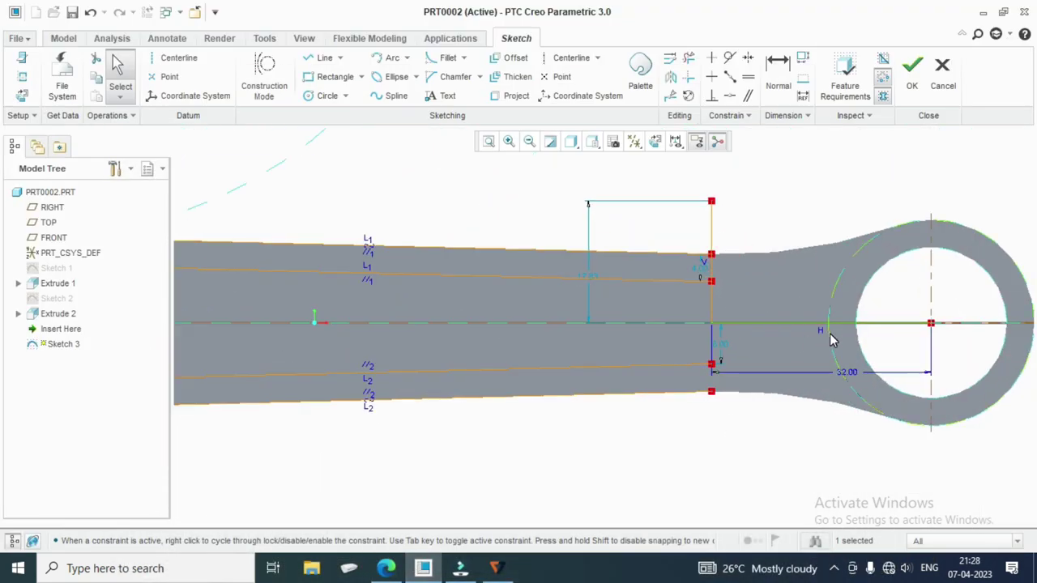
key(ctrl+z)
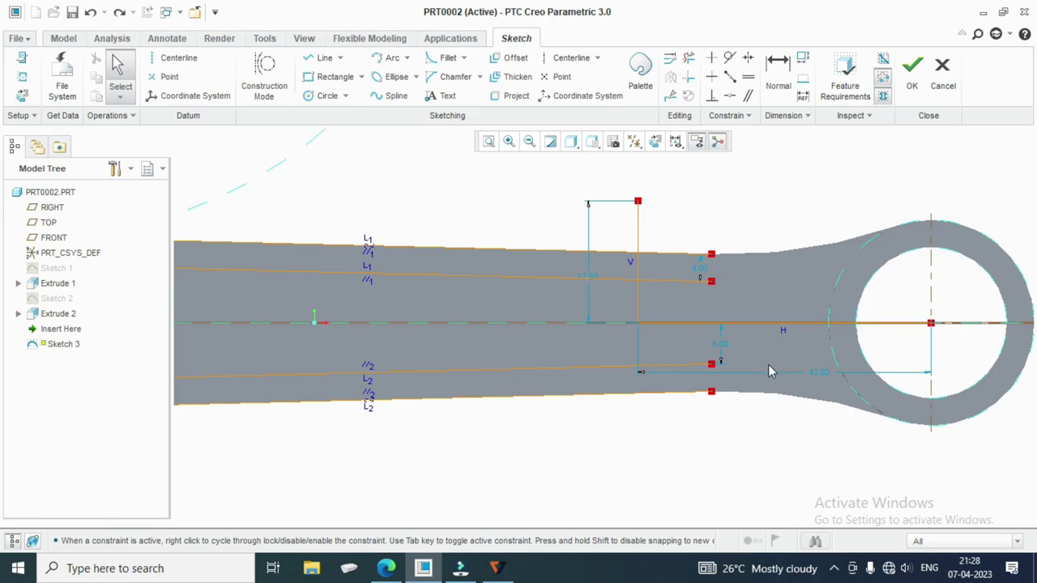
double_click(822, 374)
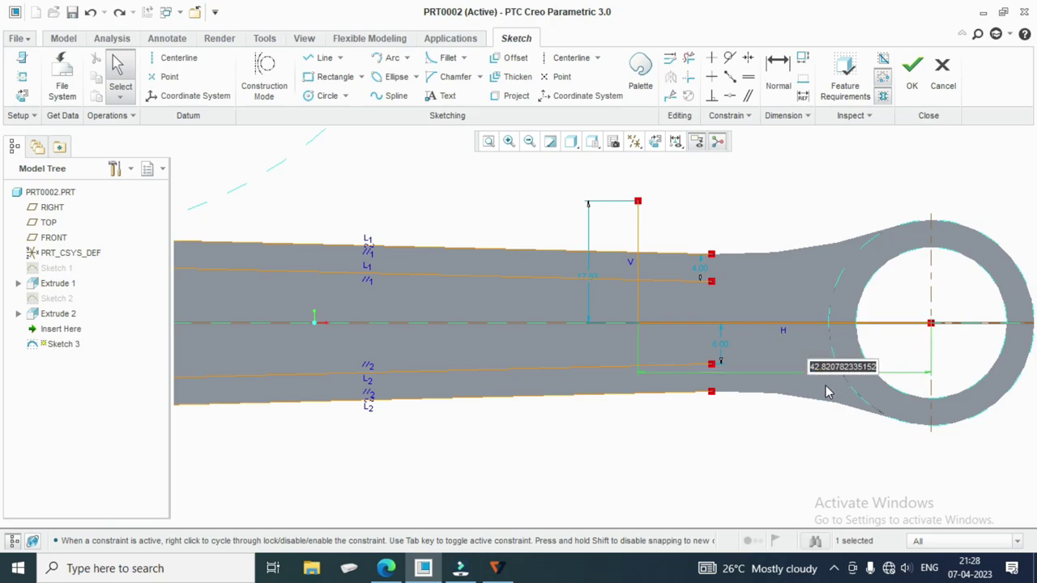
text(35)
key(Return)
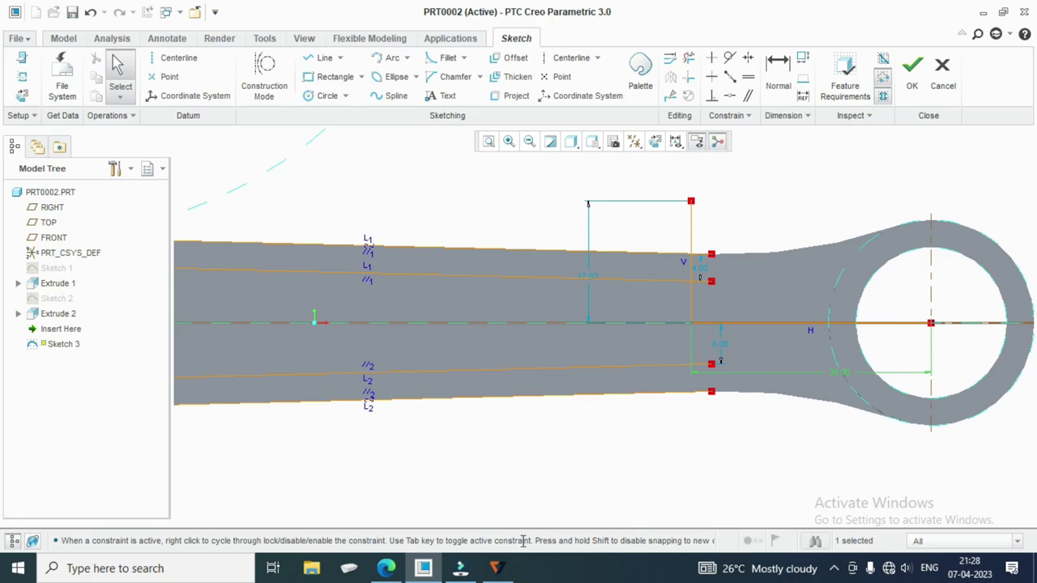
Reset the vertical line's distance from the ring centre to 32.00.
click(386, 568)
click(387, 570)
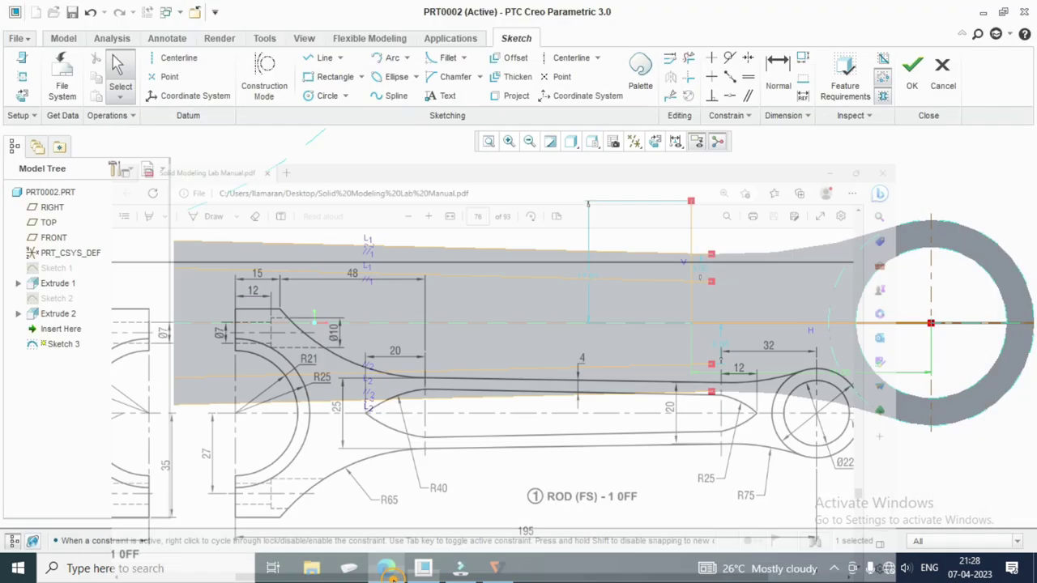
double_click(840, 370)
text(3)
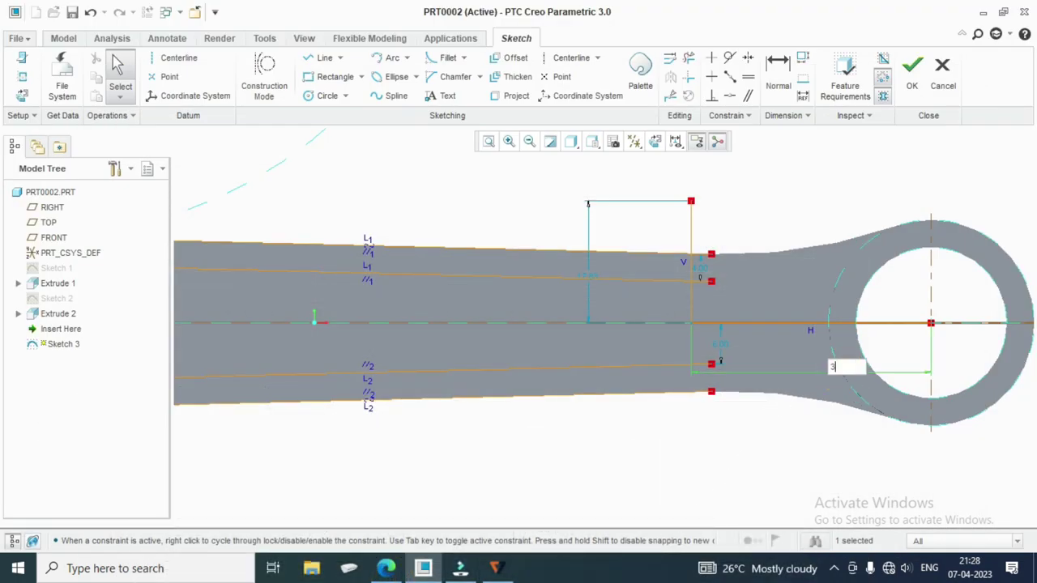
text(2)
key(Return)
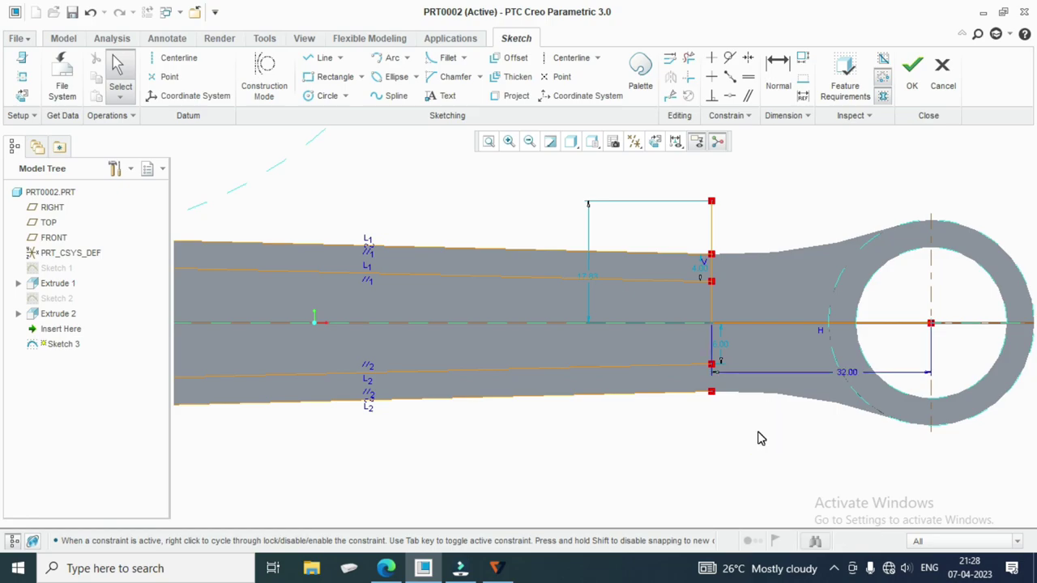
click(762, 207)
key(Escape)
click(622, 310)
Offset the vertical line by 12 to create a second line.
click(712, 232)
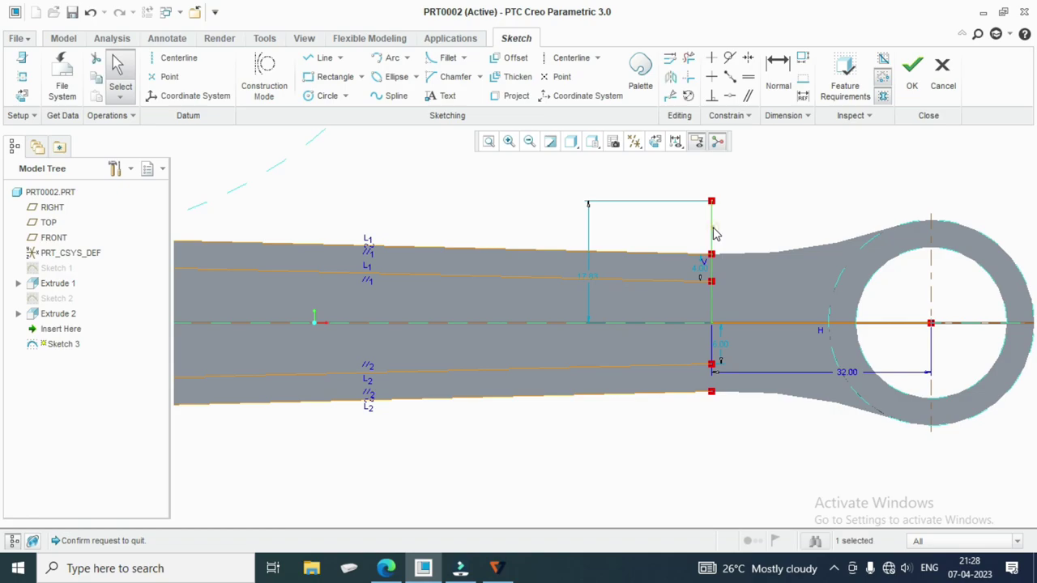
click(510, 58)
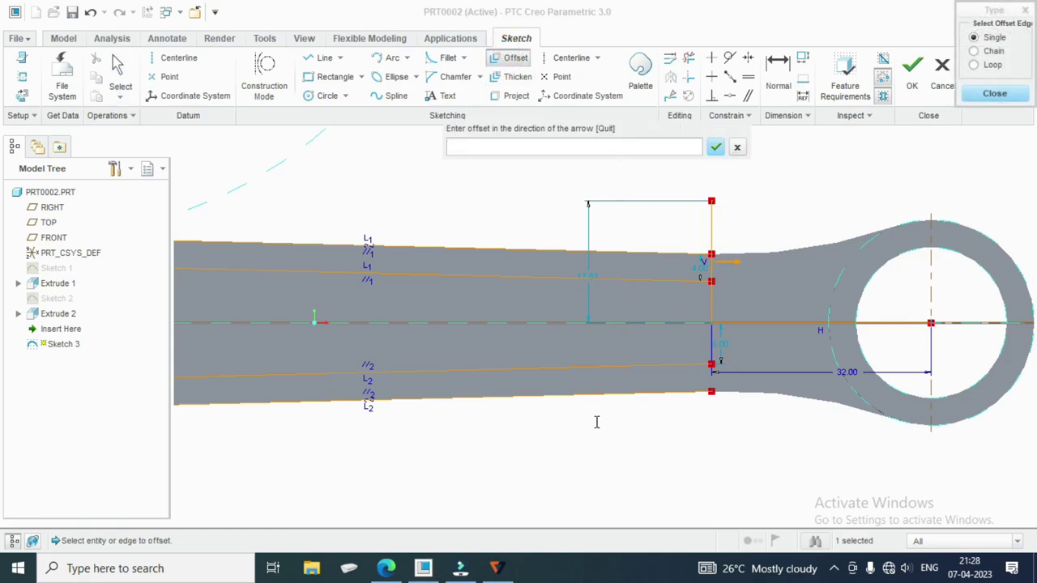
text(12)
key(Return)
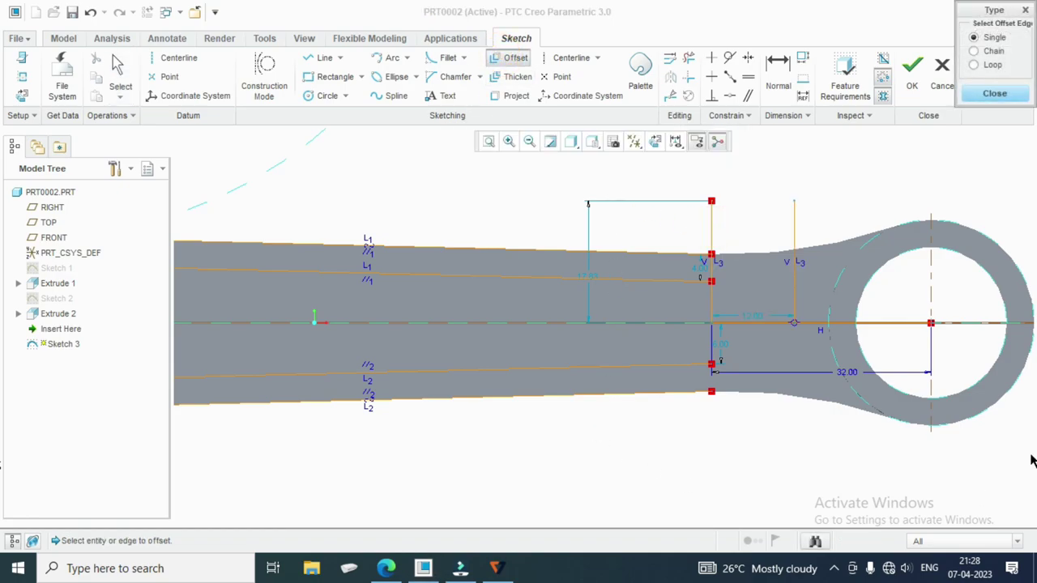
click(994, 93)
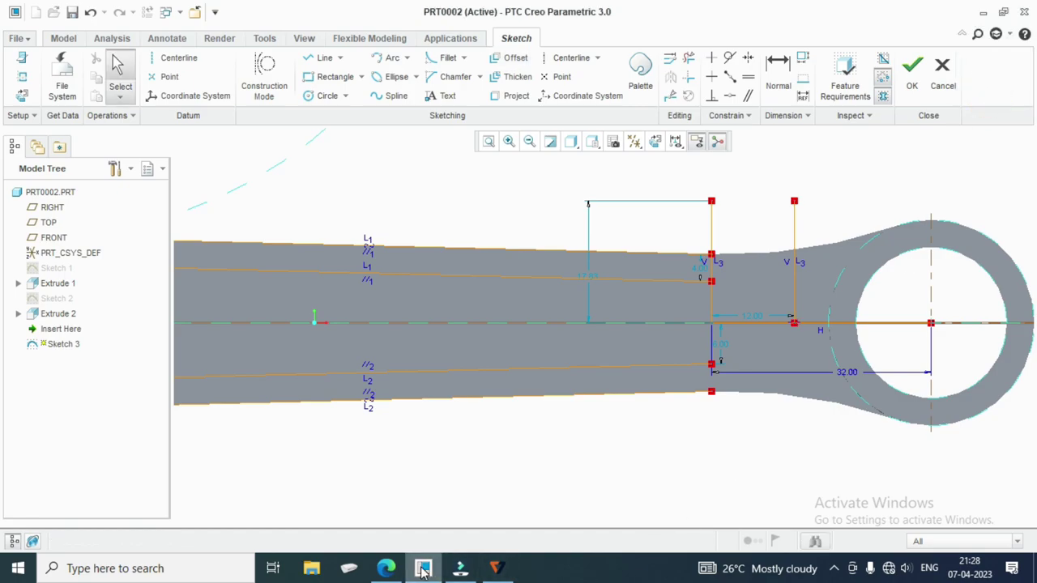
Draw an arc from the centreline to the vertical line near the small end.
click(388, 568)
click(387, 569)
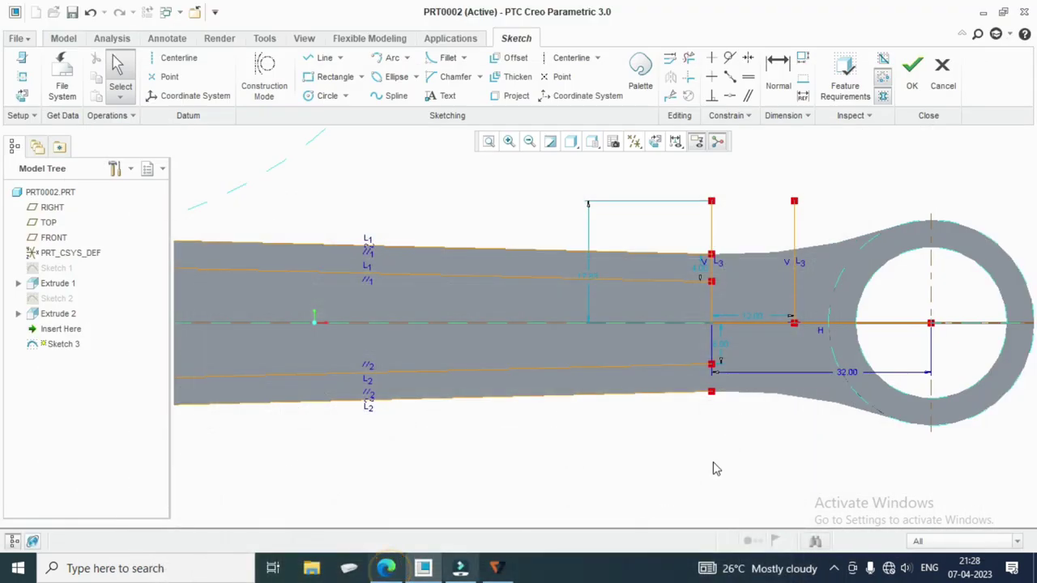
click(387, 63)
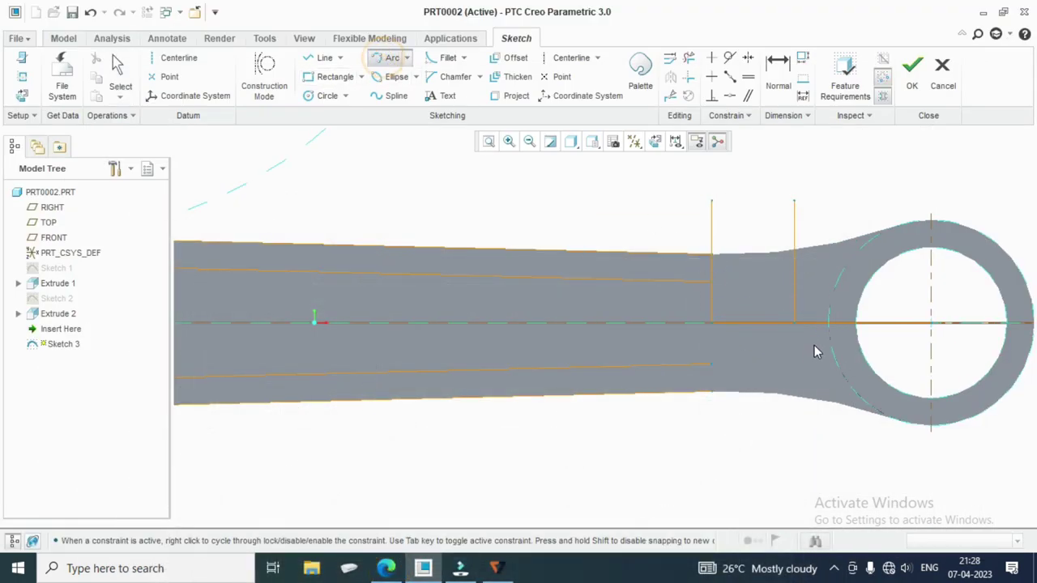
click(795, 321)
click(711, 282)
click(774, 306)
middle_click(712, 315)
middle_click(717, 298)
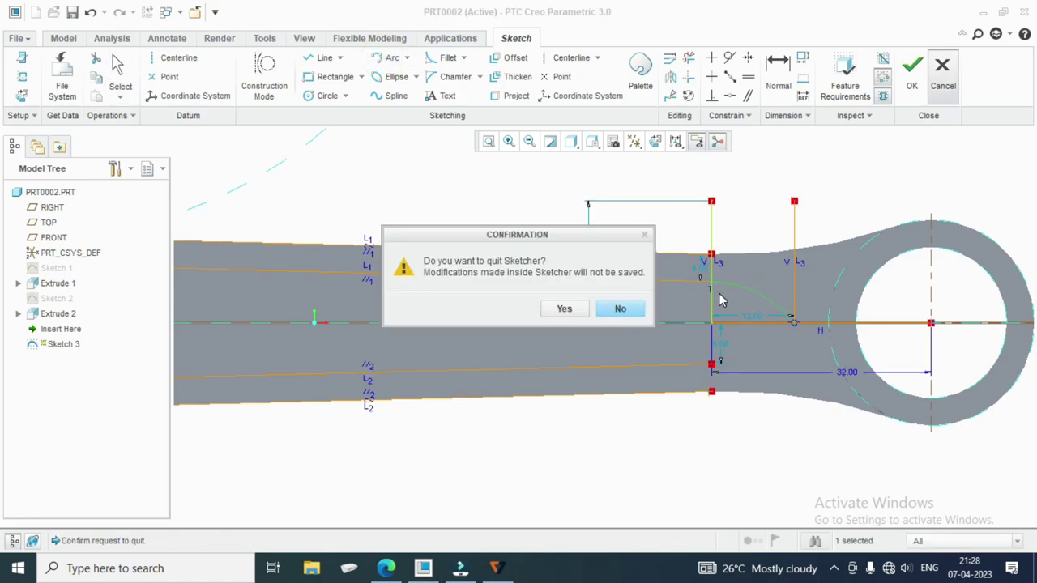
click(620, 309)
Change the taper arc's 16.01 radius to 25.00.
scroll(723, 296, up, 3)
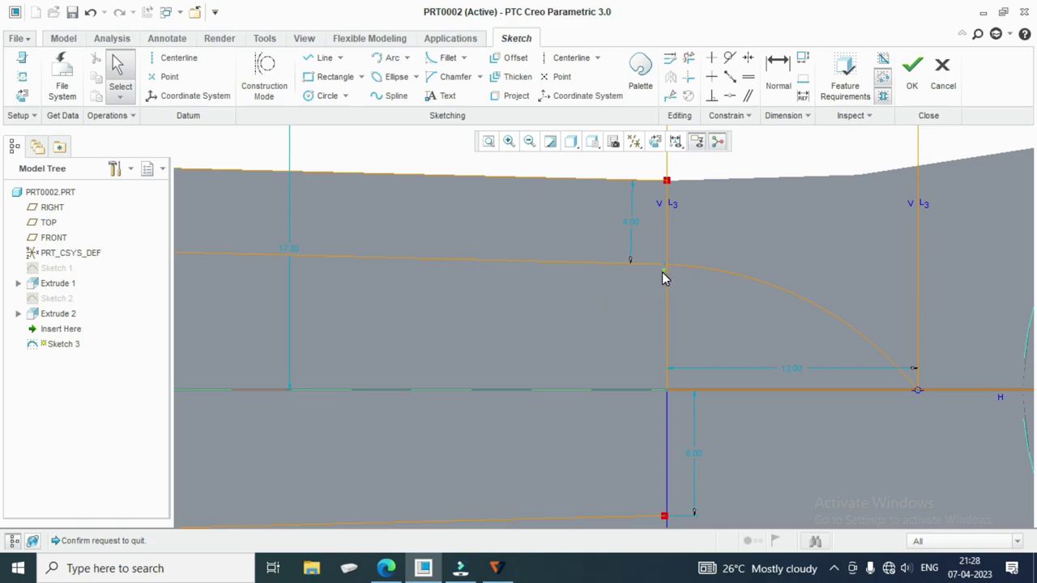
drag(663, 273, 664, 284)
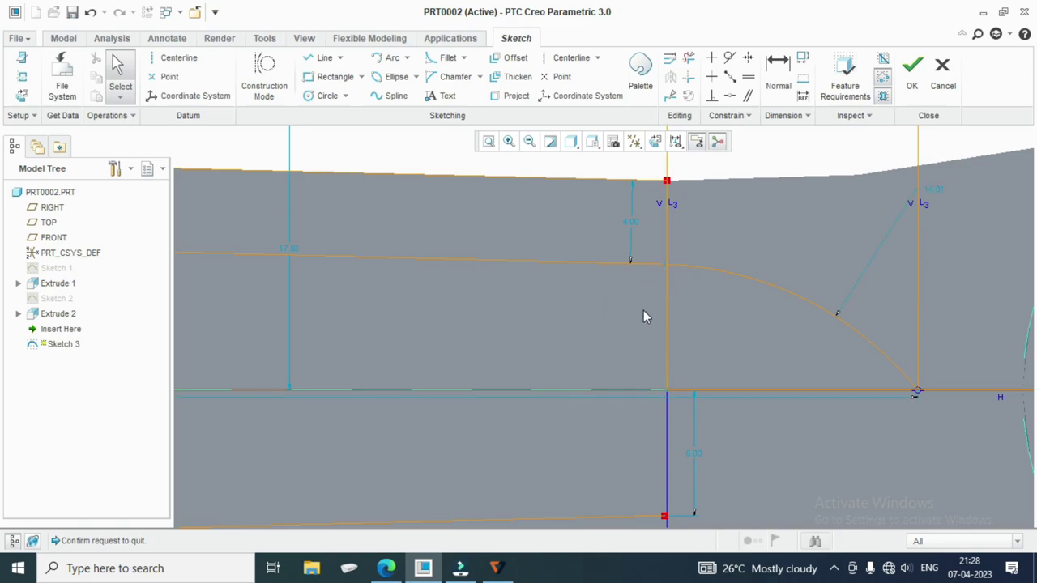
click(392, 571)
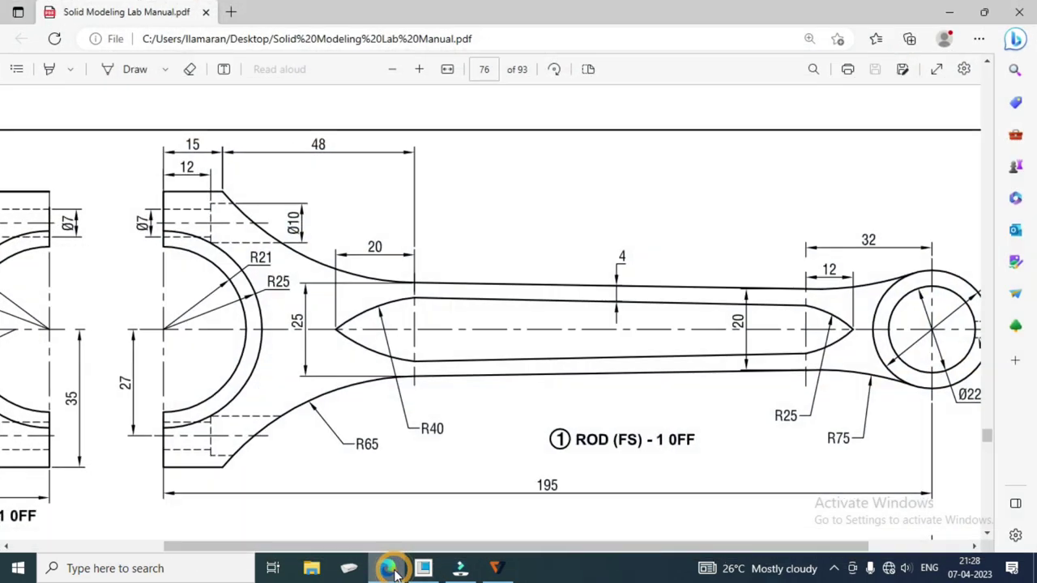
click(390, 570)
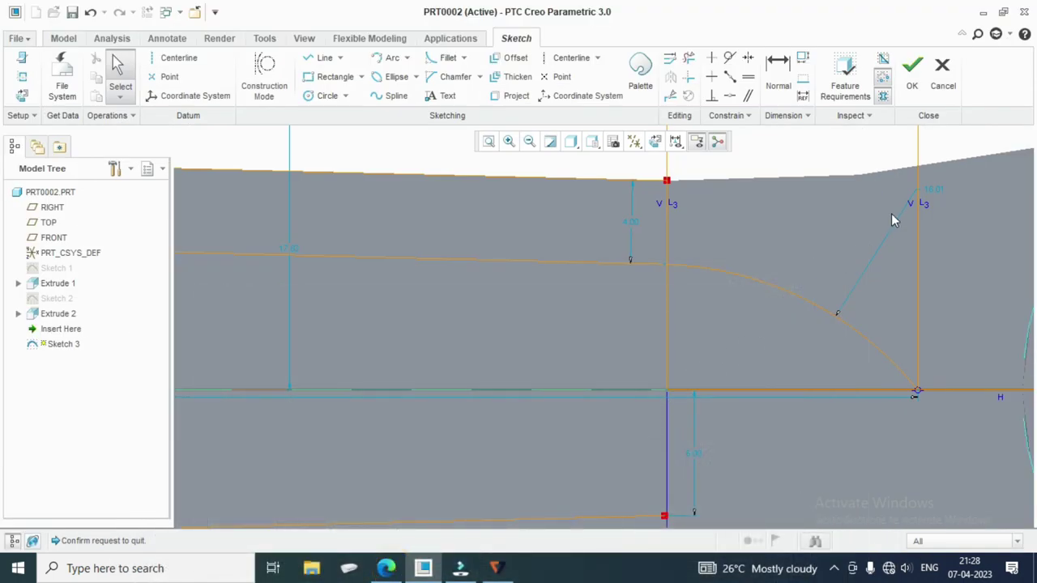
double_click(939, 190)
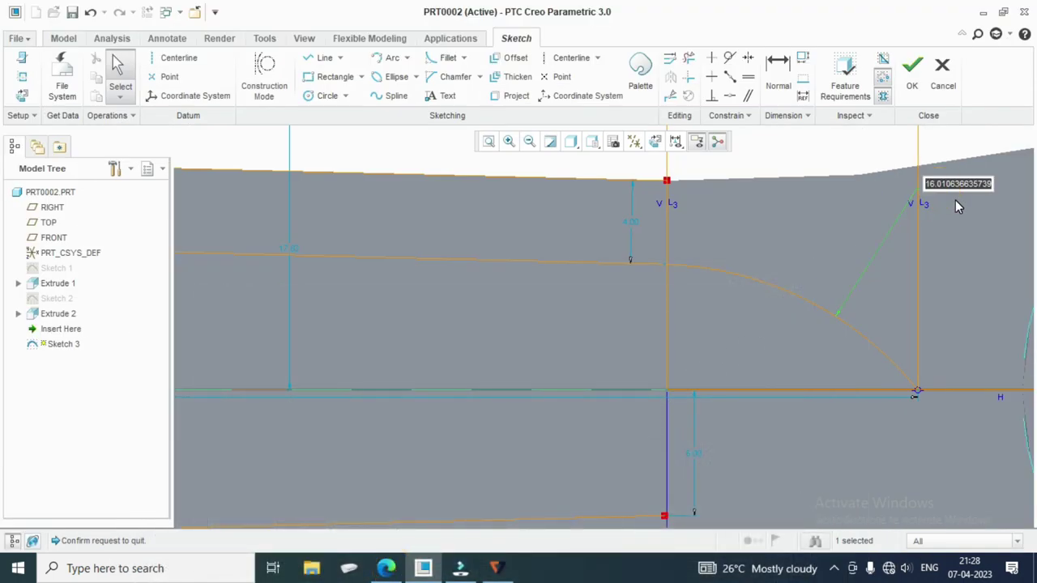
text(25)
key(Return)
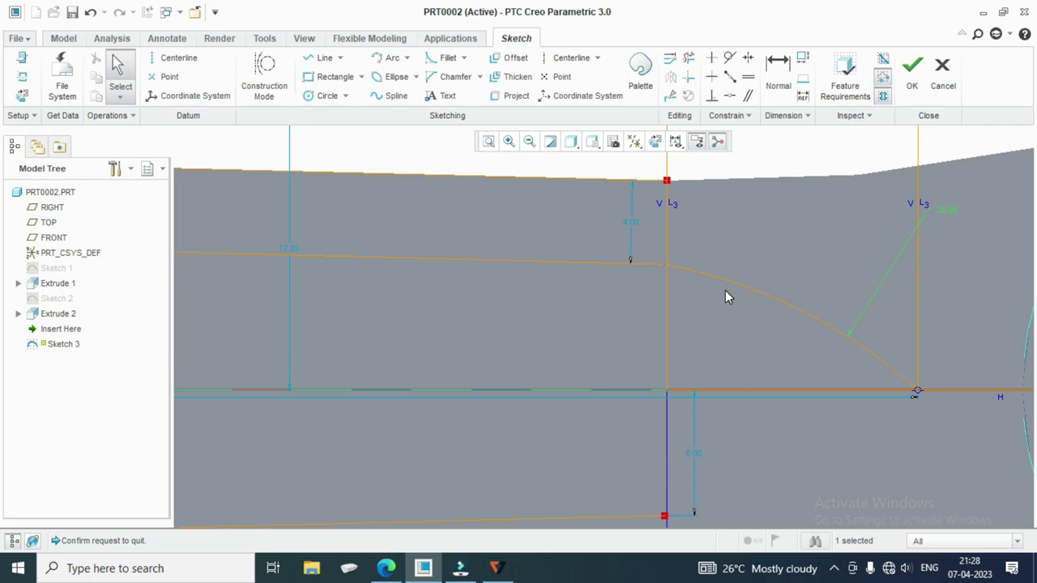
scroll(725, 290, down, 3)
scroll(702, 322, down, 2)
click(646, 460)
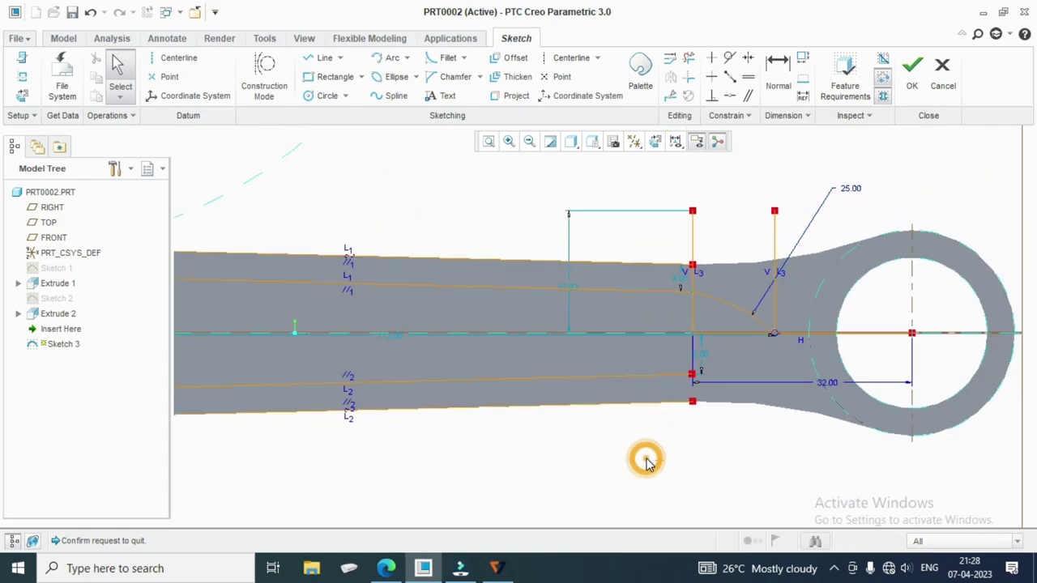
Draw a horizontal centerline along the rod's axis.
click(739, 335)
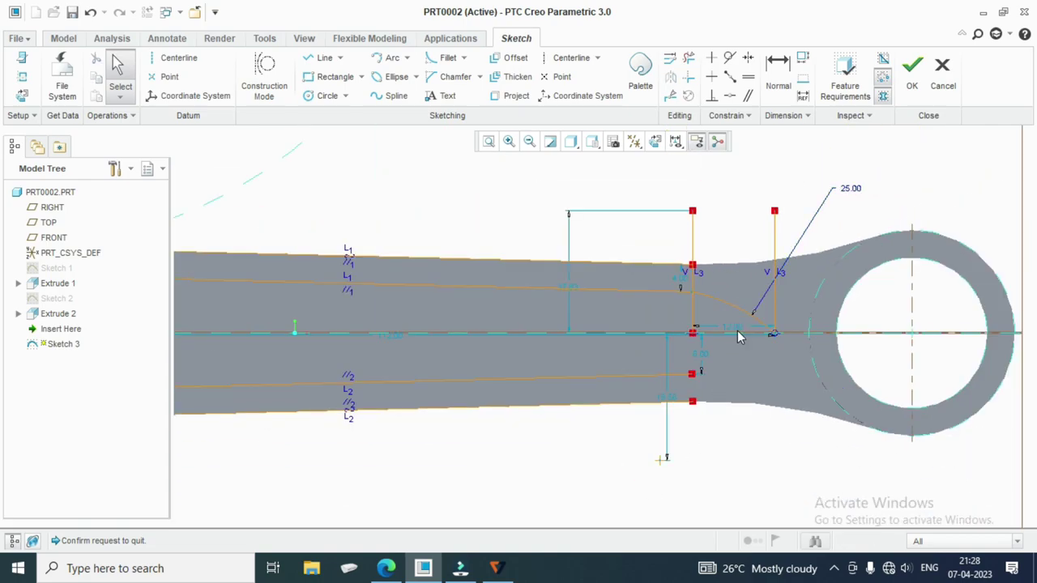
scroll(745, 340, down, 2)
click(457, 439)
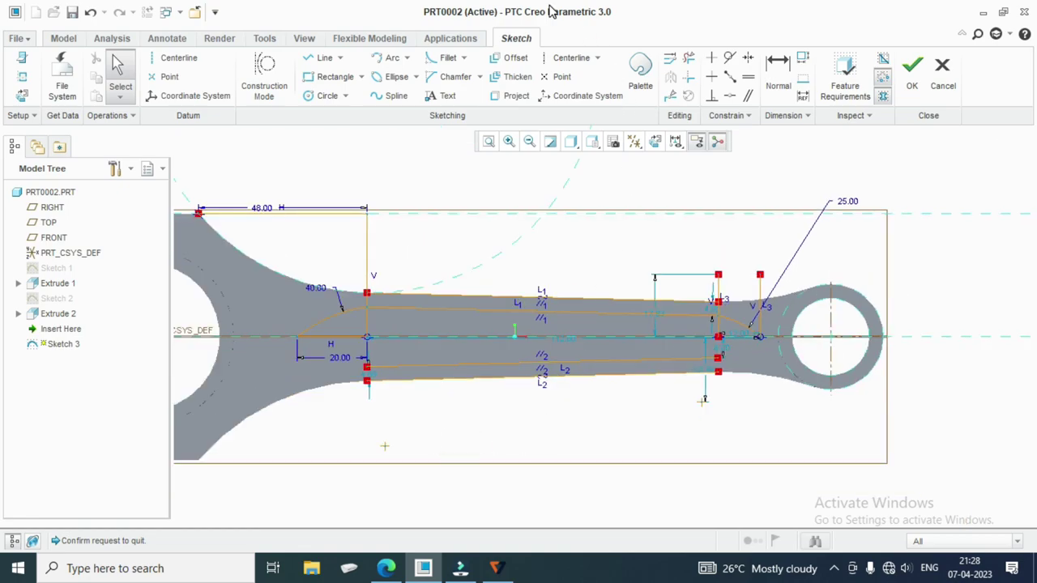
click(567, 58)
click(265, 335)
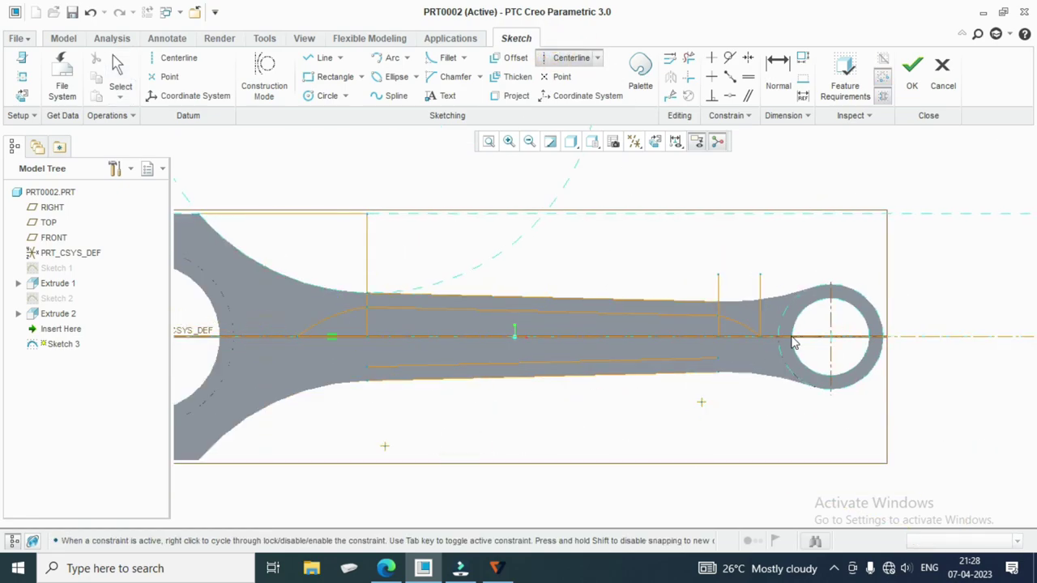
click(803, 336)
middle_click(561, 409)
Check the new centerline, then select the long upper slot line.
scroll(321, 353, up, 3)
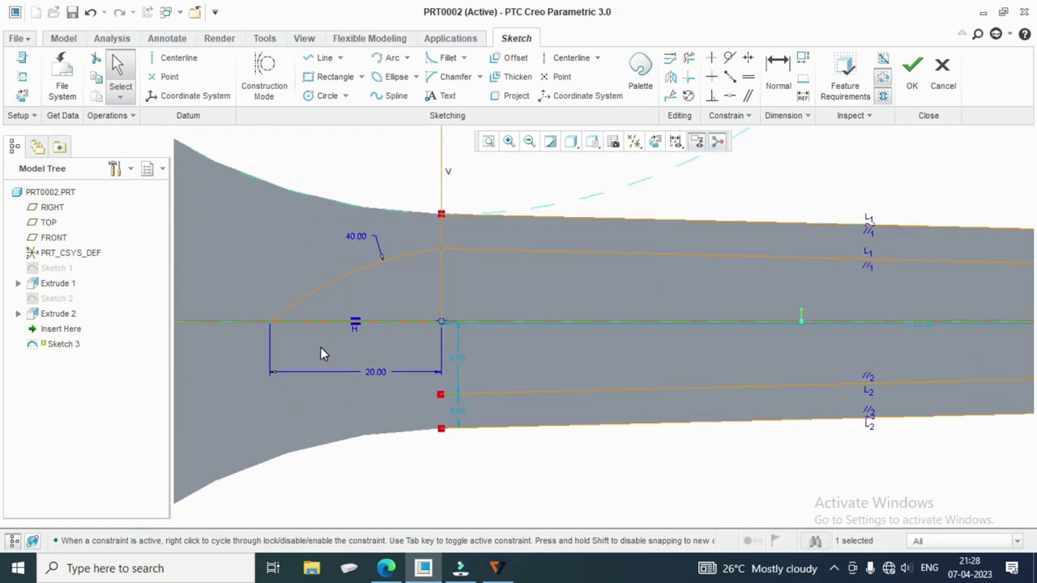
click(313, 323)
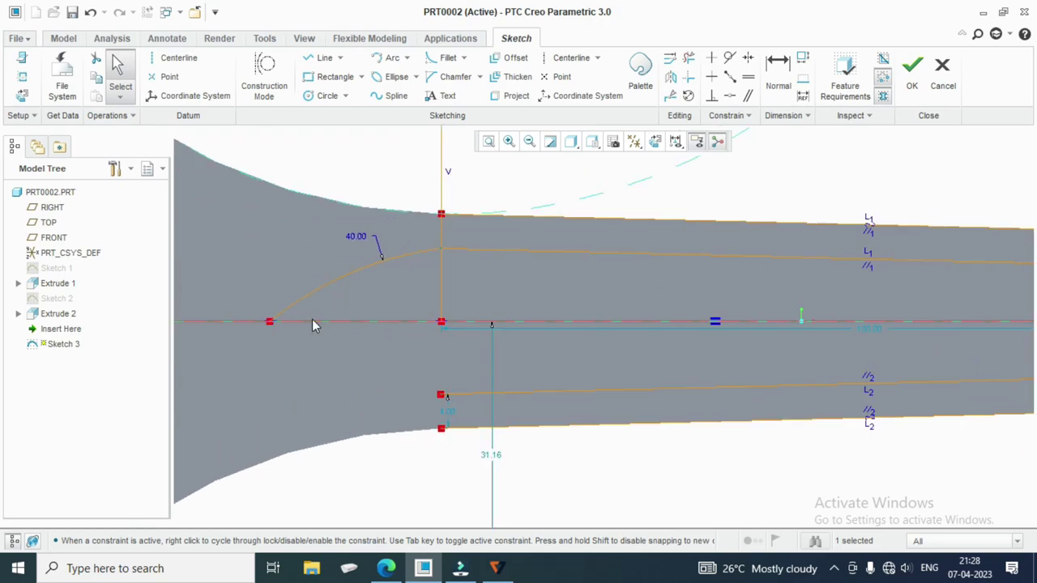
scroll(429, 409, down, 2)
scroll(429, 409, down, 1)
click(632, 478)
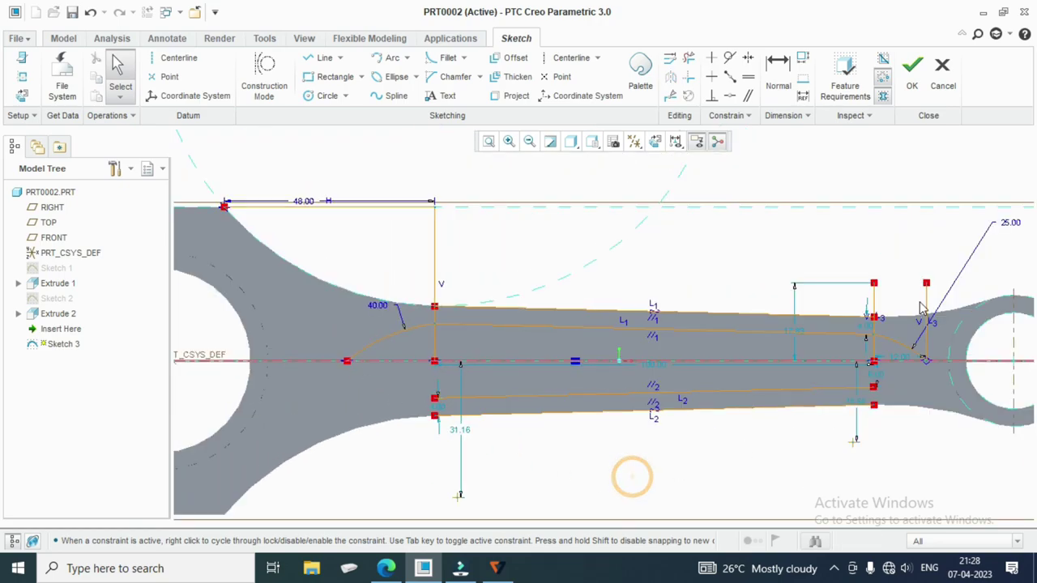
middle_click(902, 348)
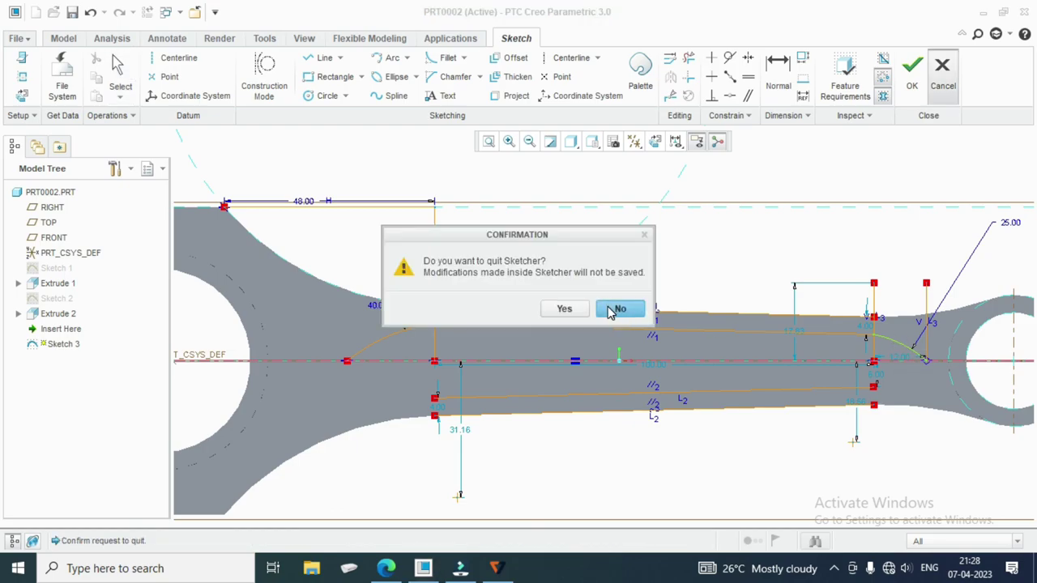
click(613, 307)
click(905, 345)
Delete the lower slot line.
ctrl+click(409, 328)
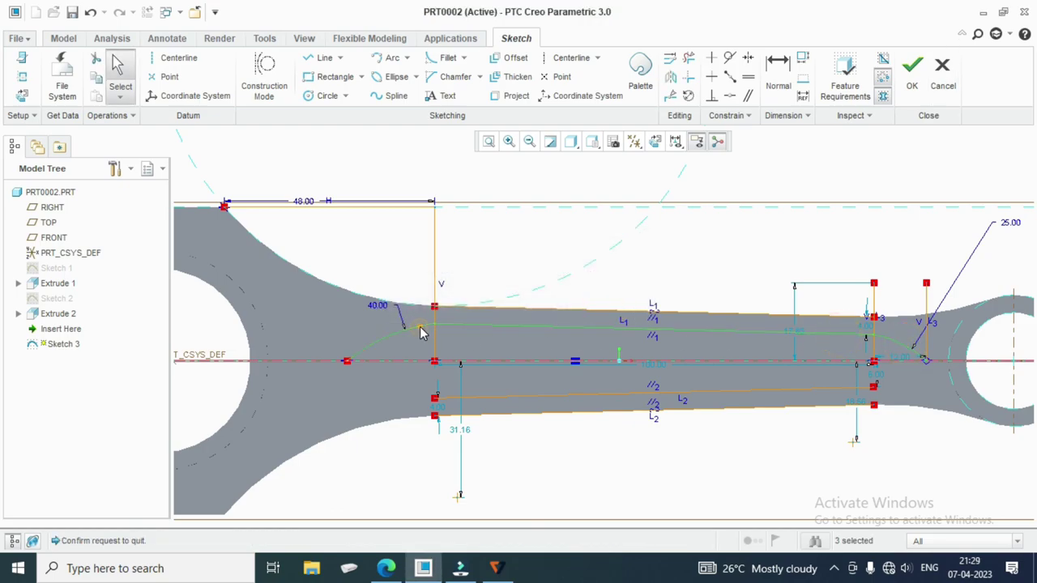
click(653, 361)
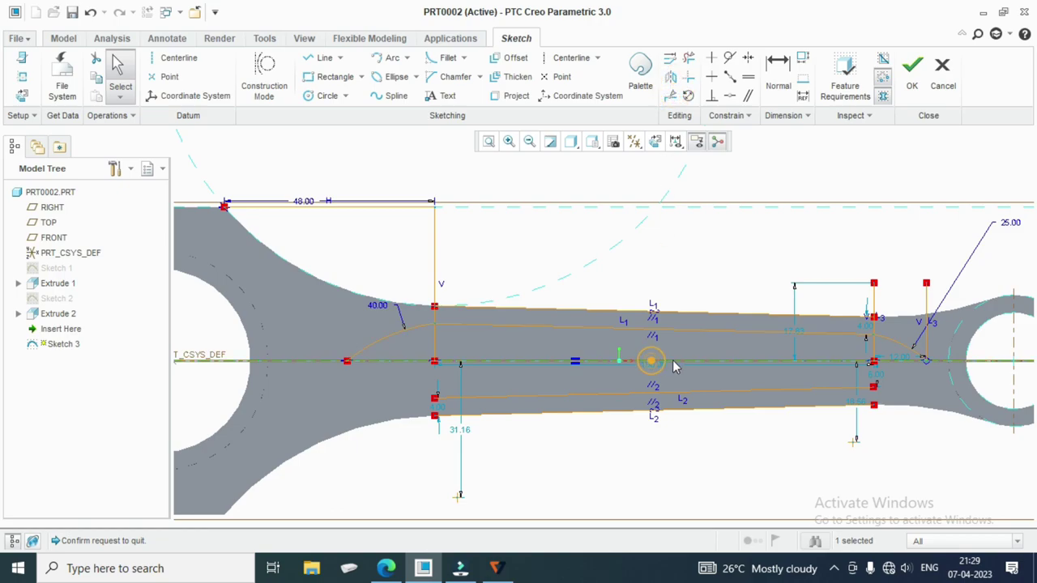
middle_click(721, 389)
click(622, 308)
click(711, 395)
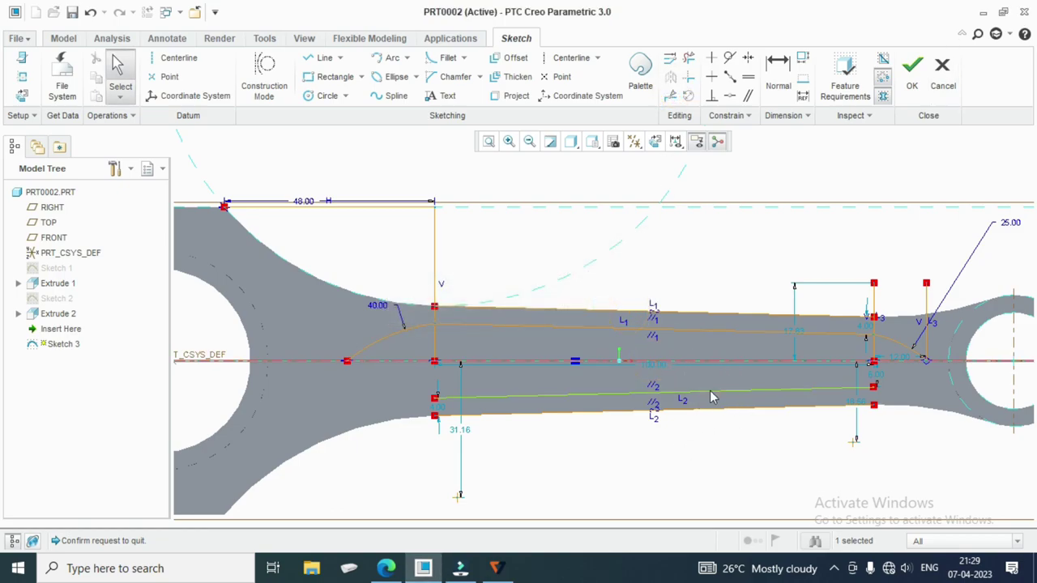
click(712, 395)
key(Delete)
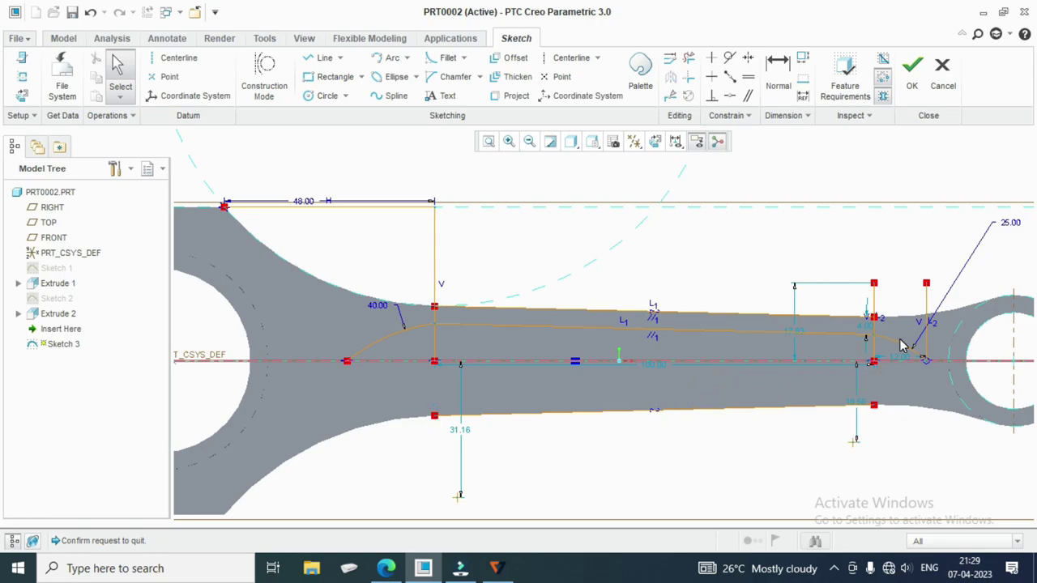
Mirror the upper slot line and left arc about the horizontal centerline.
click(899, 344)
click(843, 332)
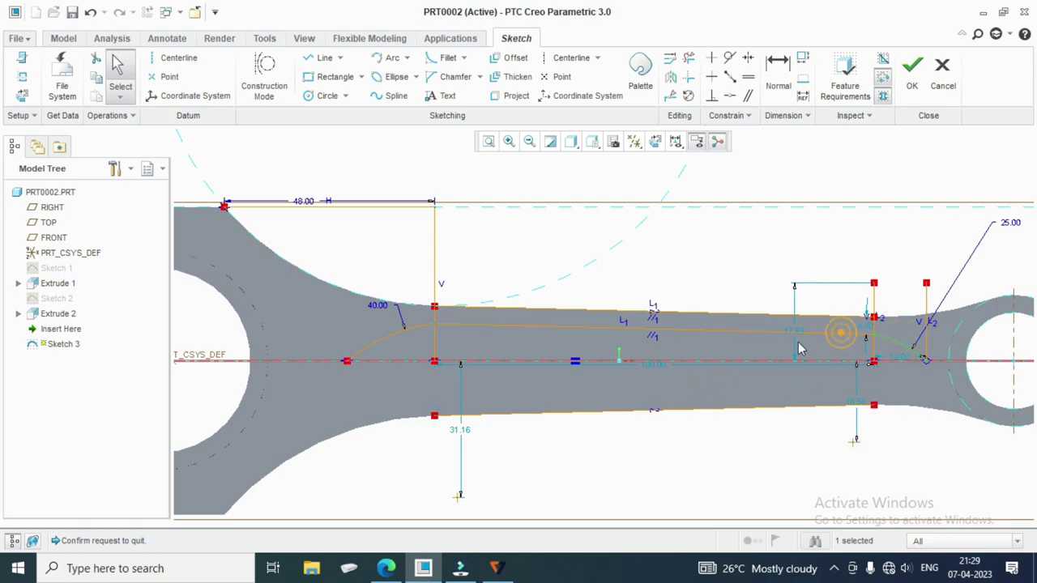
ctrl+click(540, 330)
click(539, 331)
ctrl+click(417, 325)
click(671, 76)
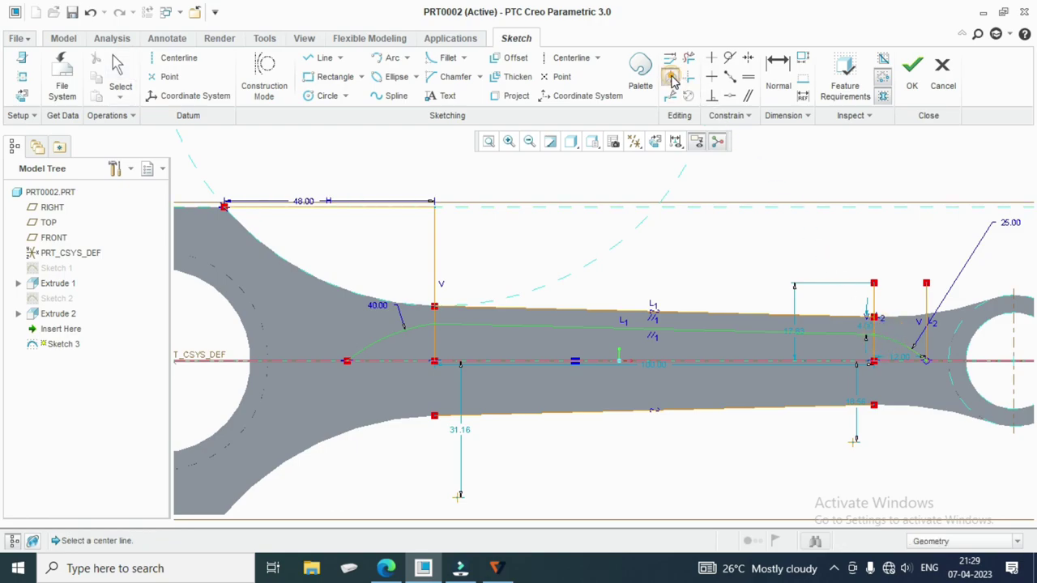
click(619, 365)
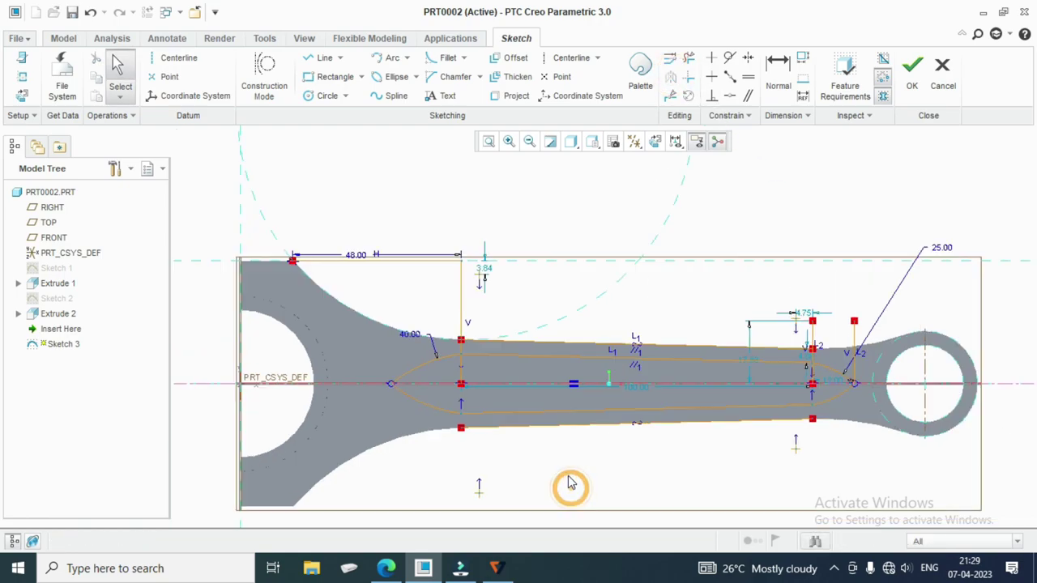
key(Escape)
click(618, 308)
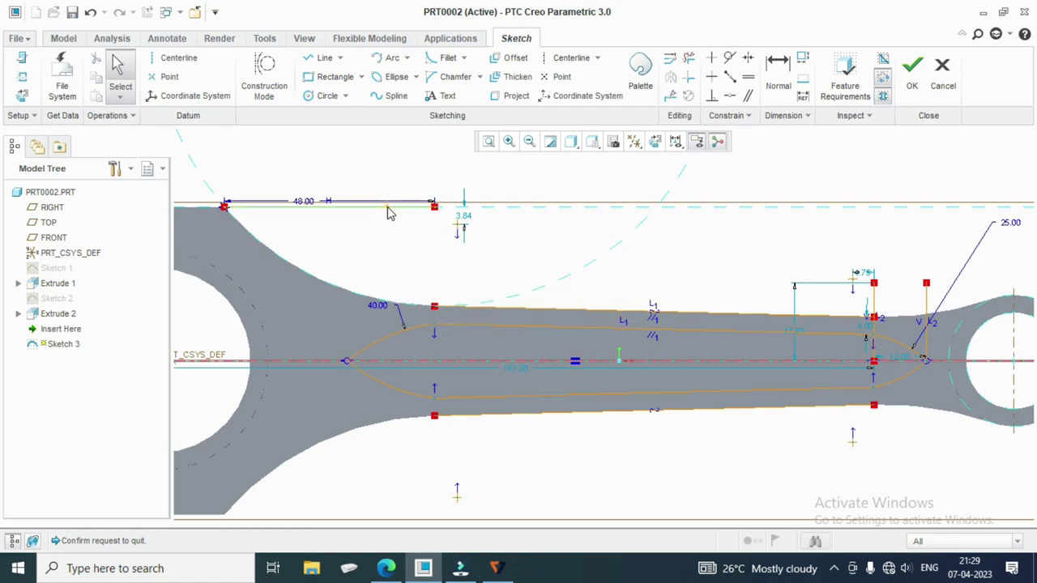
Delete the leftover short vertical line and accept the slot sketch.
scroll(461, 331, down, 2)
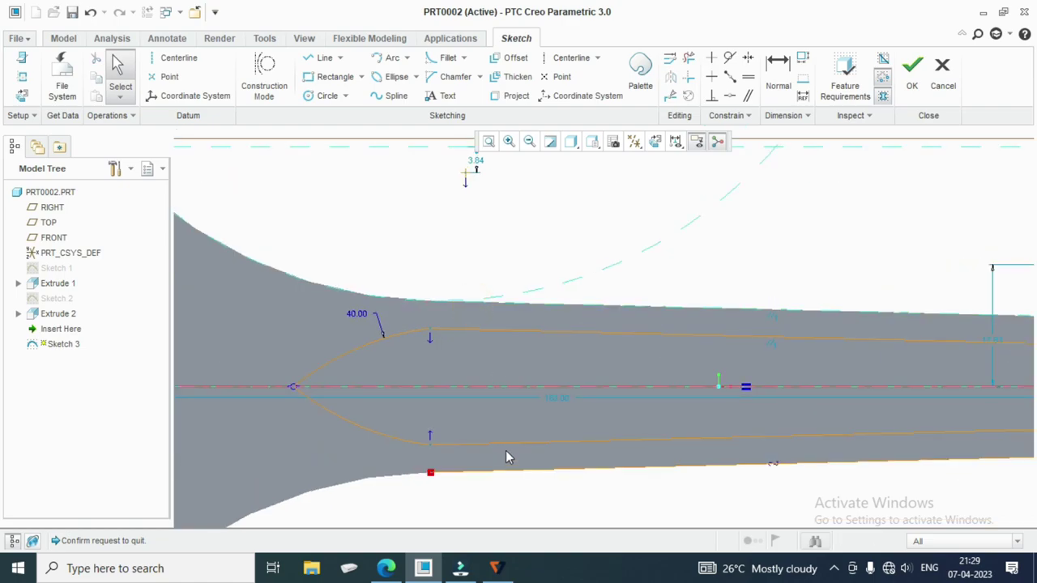
scroll(505, 474, up, 2)
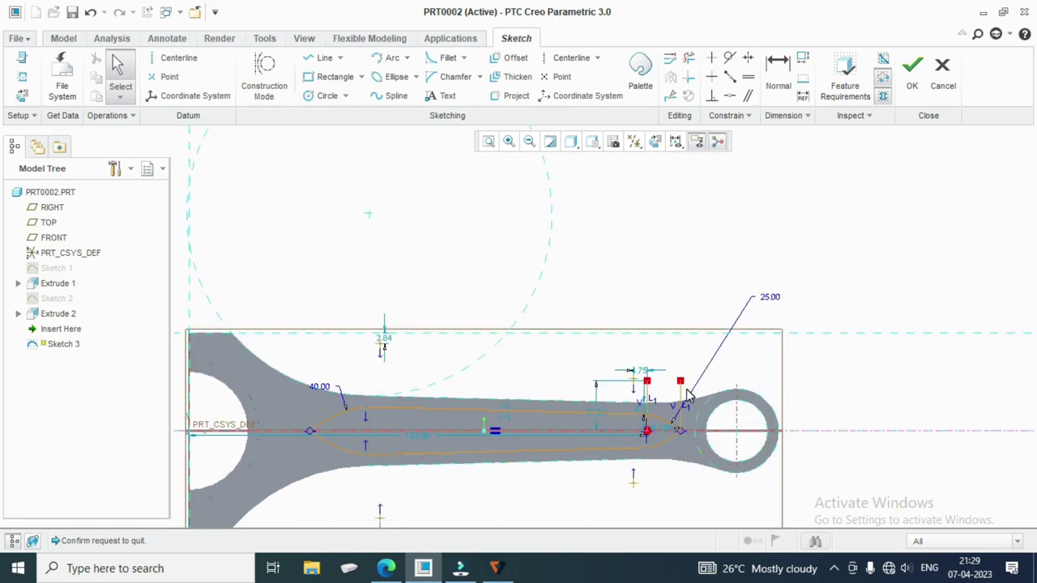
click(686, 397)
key(Delete)
scroll(648, 397, up, 2)
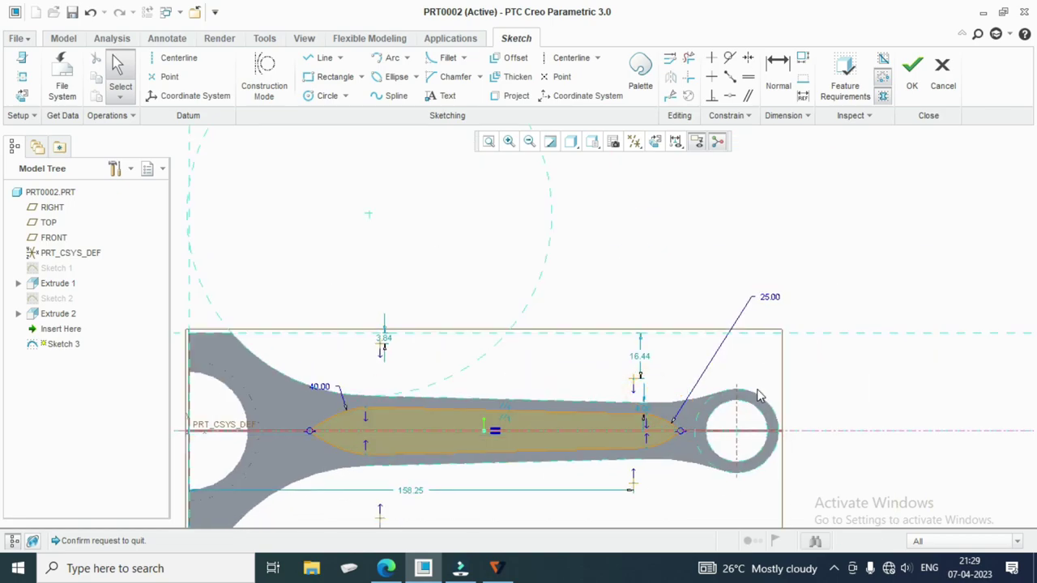
middle_drag(729, 405, 706, 441)
key(ctrl+d)
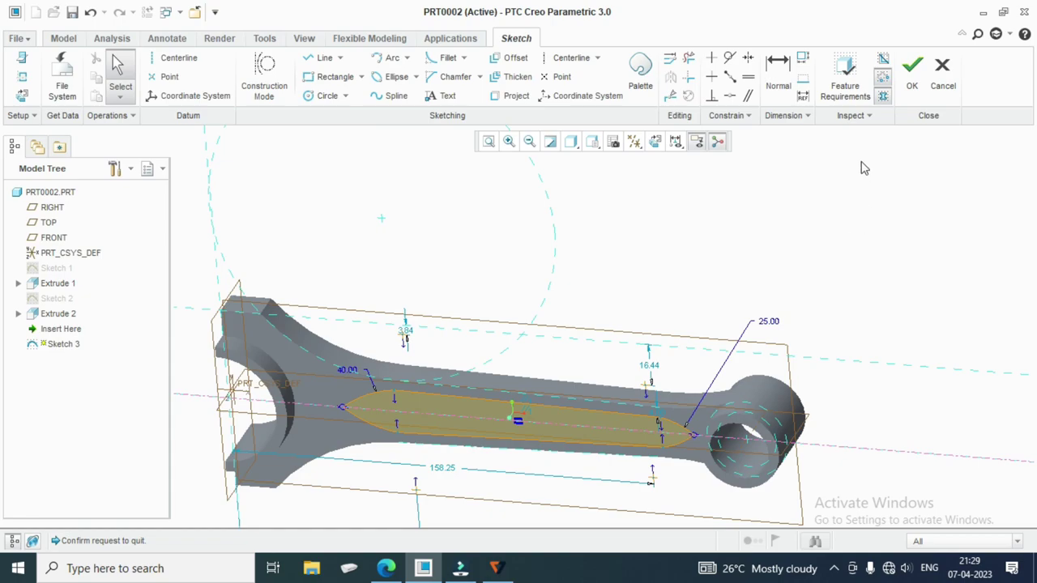
click(912, 69)
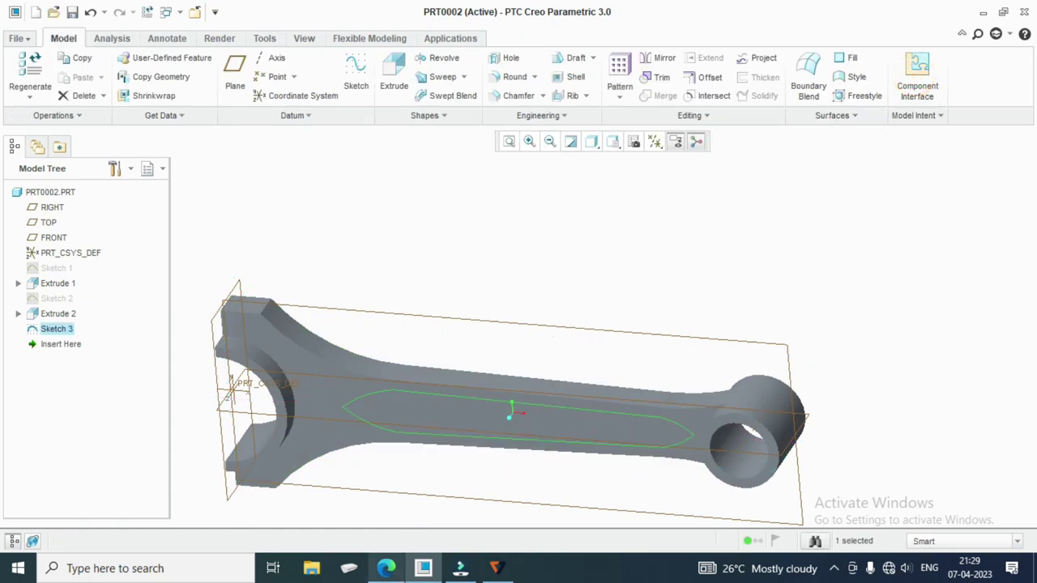
click(386, 568)
scroll(559, 287, down, 3)
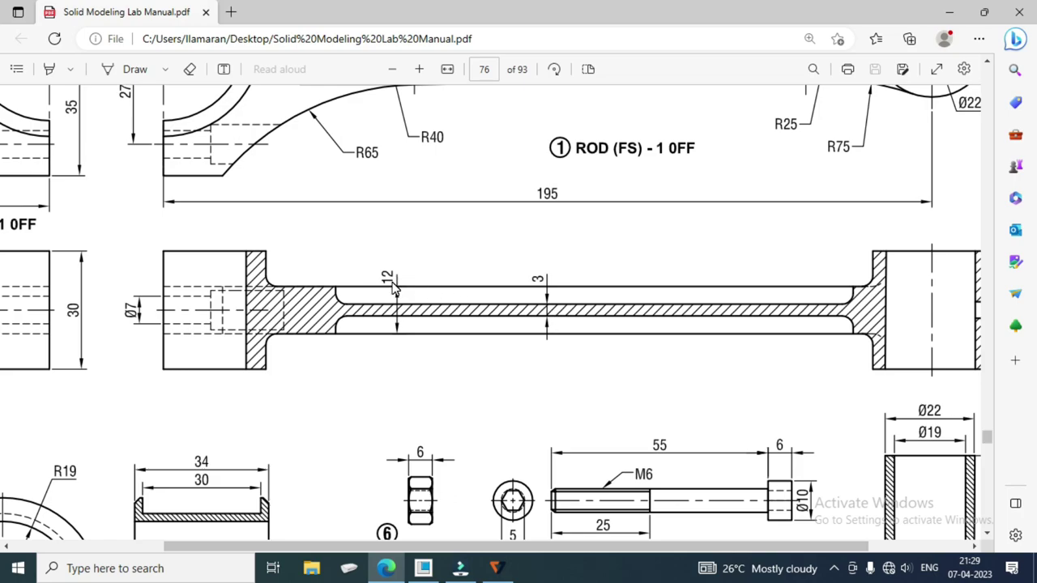
click(423, 568)
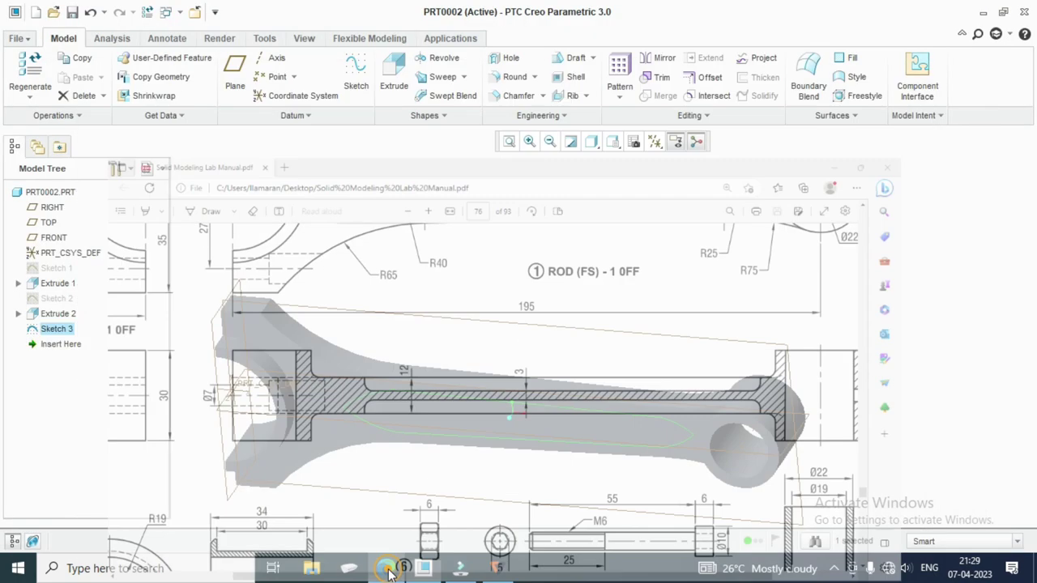
Cut the slot sketch as an extrusion 4.50 deep.
click(395, 85)
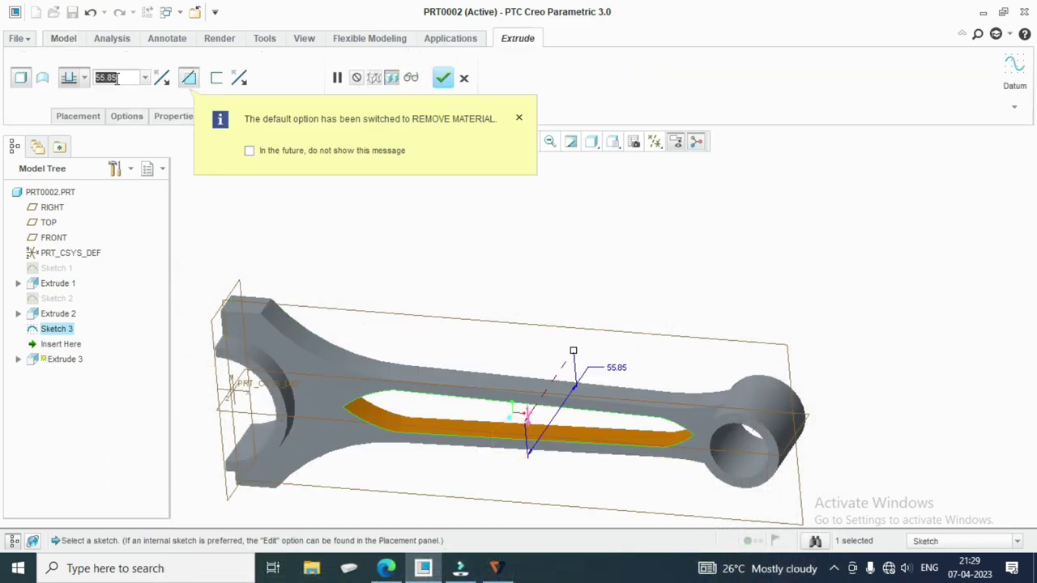
text(4.50)
key(Return)
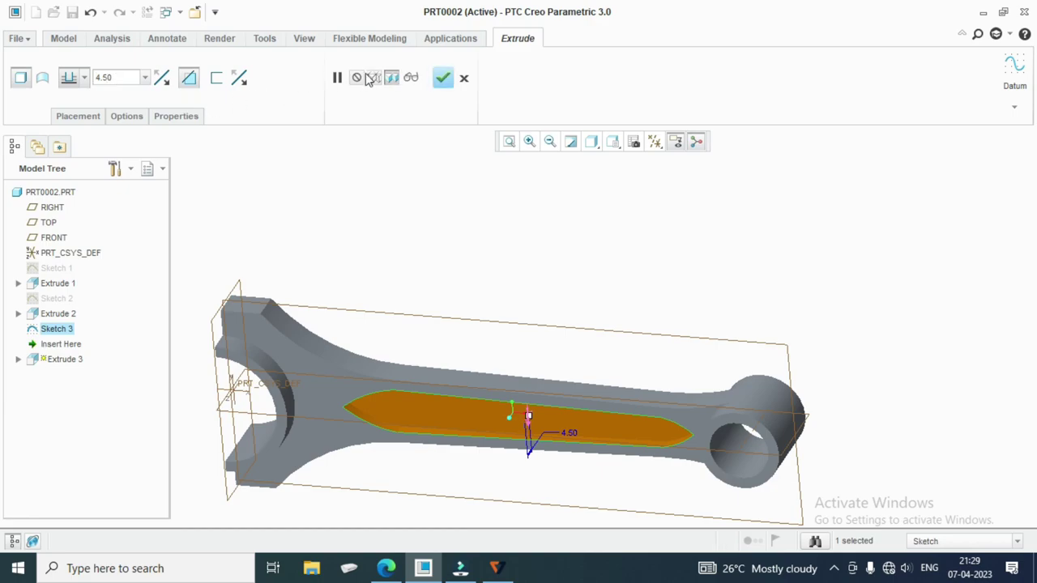
click(437, 79)
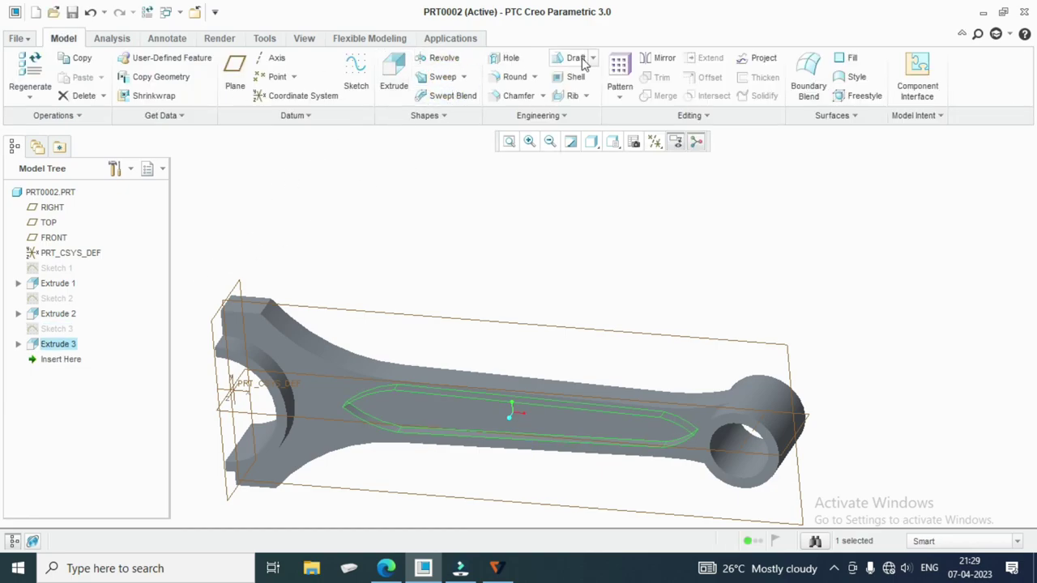
Mirror the tapered slot cut about the FRONT datum plane.
click(660, 61)
middle_drag(634, 296, 618, 333)
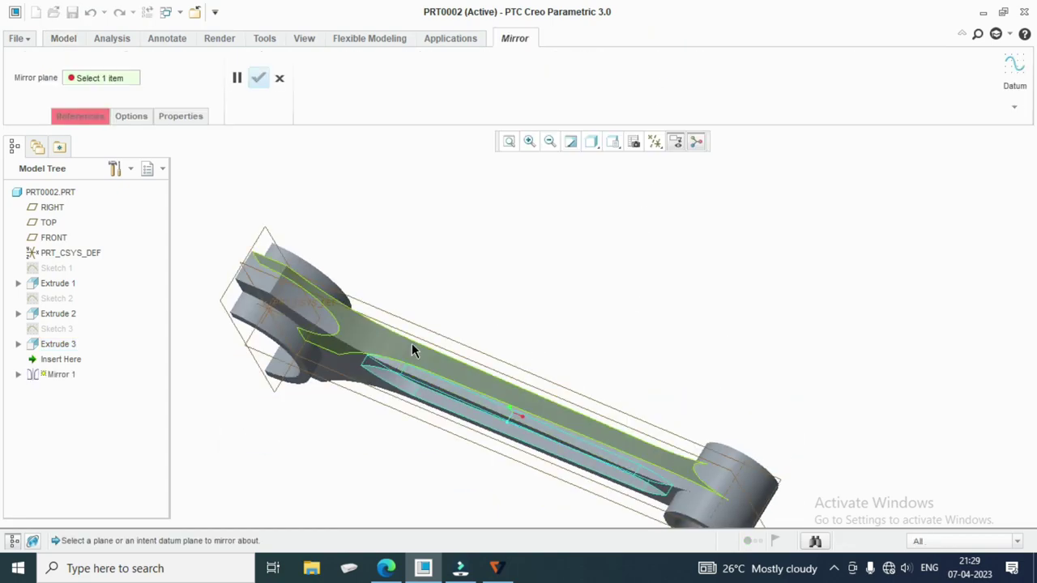
middle_drag(726, 430, 775, 404)
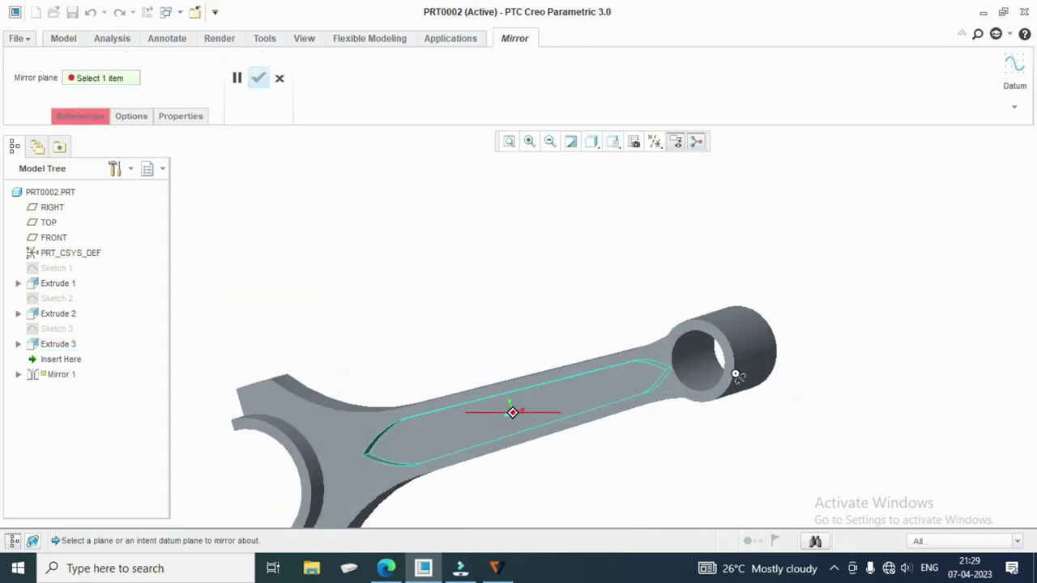
click(781, 413)
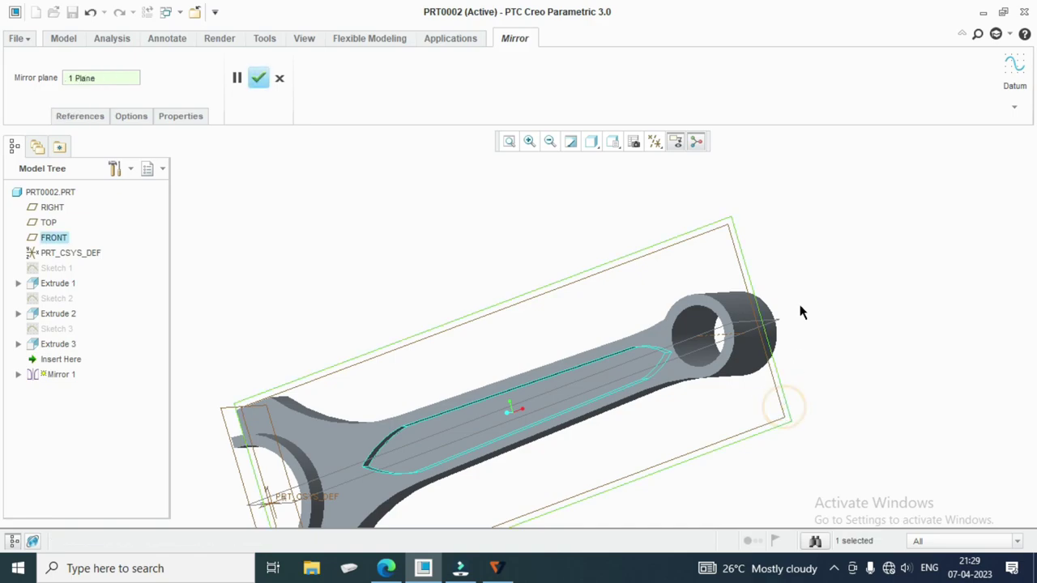
middle_drag(801, 310, 738, 380)
click(257, 78)
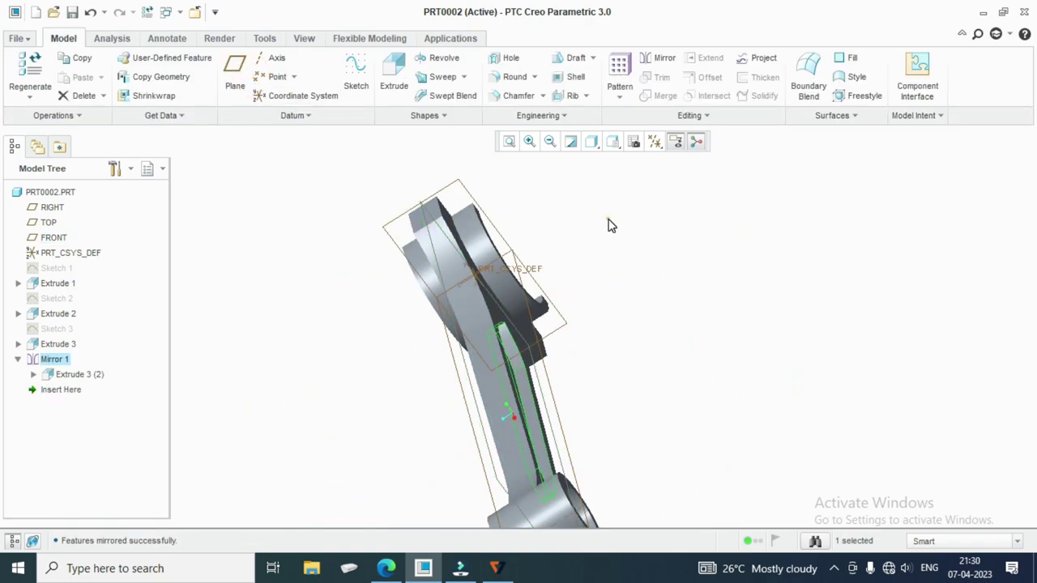
mouse_move(608, 224)
middle_down()
mouse_move(629, 285)
mouse_move(565, 284)
mouse_move(597, 300)
mouse_move(770, 228)
mouse_move(743, 248)
middle_up()
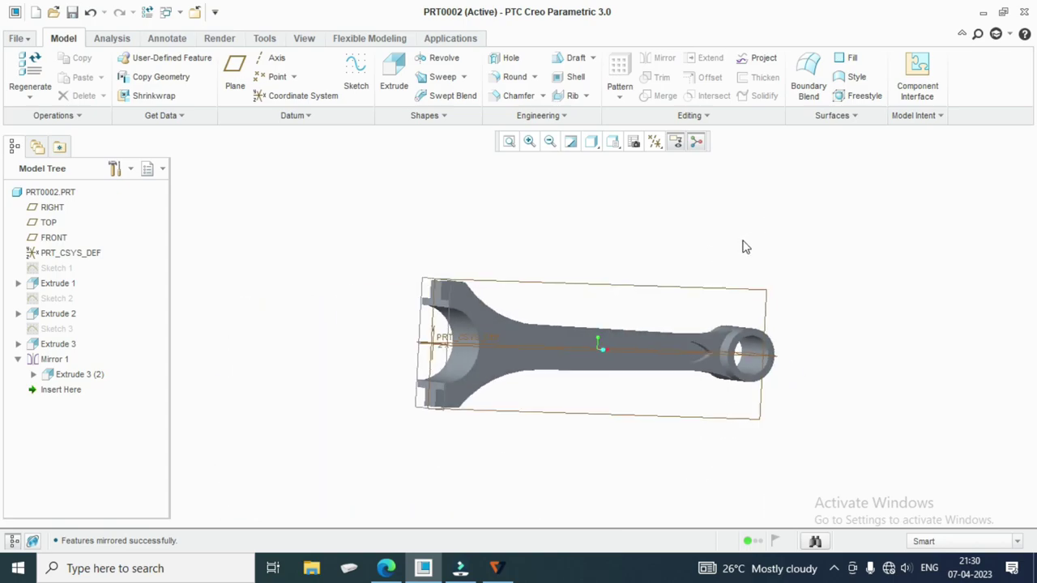
scroll(662, 304, down, 2)
mouse_move(661, 304)
middle_down()
mouse_move(597, 301)
mouse_move(594, 313)
mouse_move(637, 493)
middle_up()
click(387, 568)
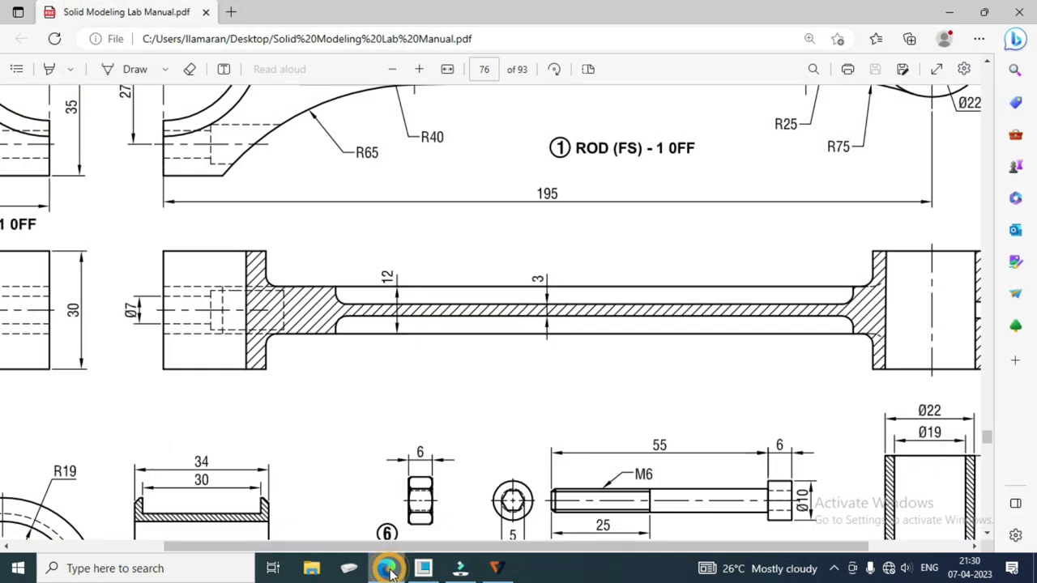
scroll(645, 419, up, 3)
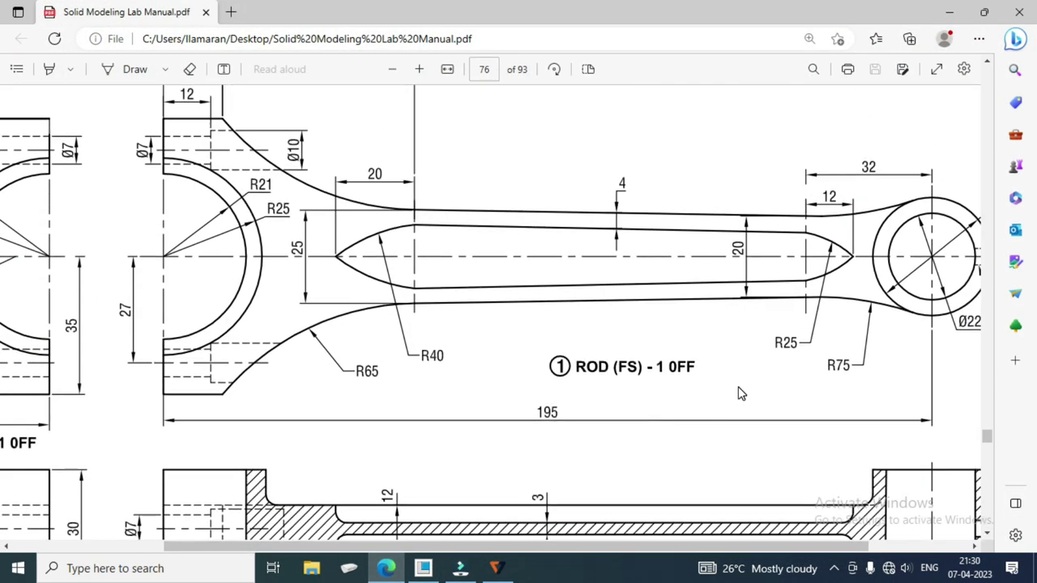
scroll(742, 389, down, 3)
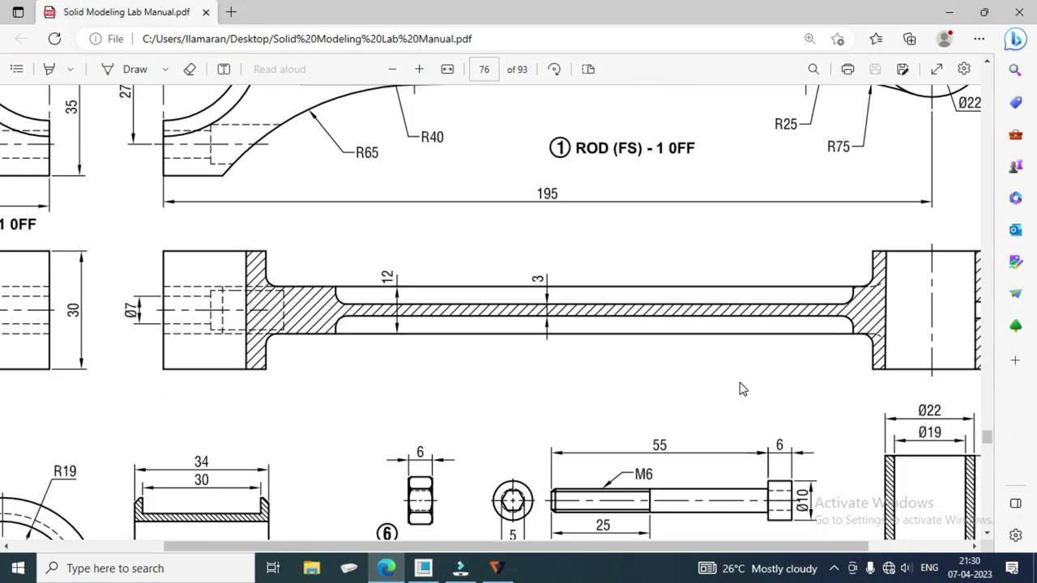
scroll(743, 389, down, 1)
scroll(743, 388, down, 1)
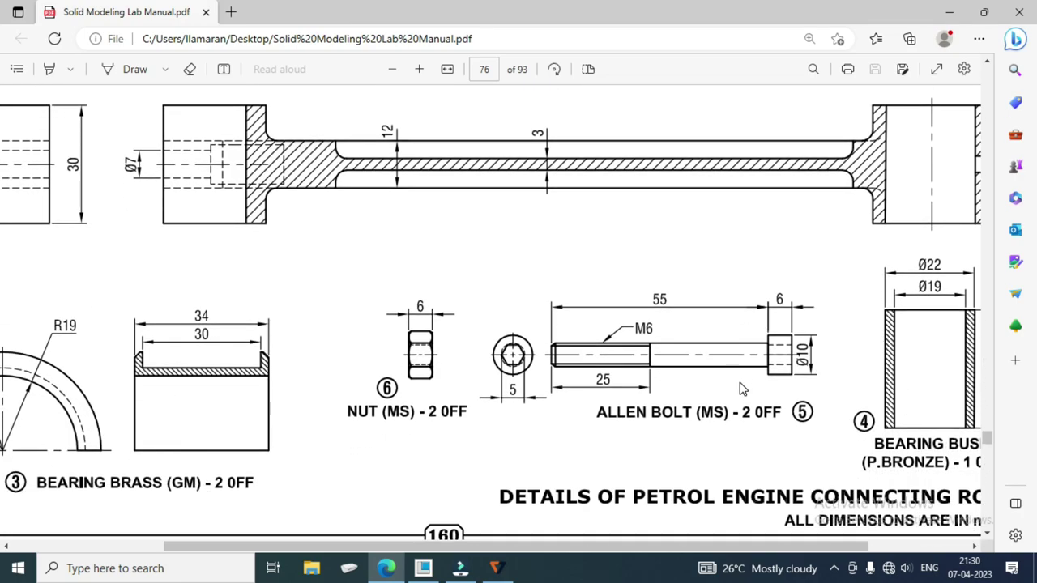
scroll(742, 388, up, 2)
scroll(742, 389, up, 1)
scroll(743, 389, up, 1)
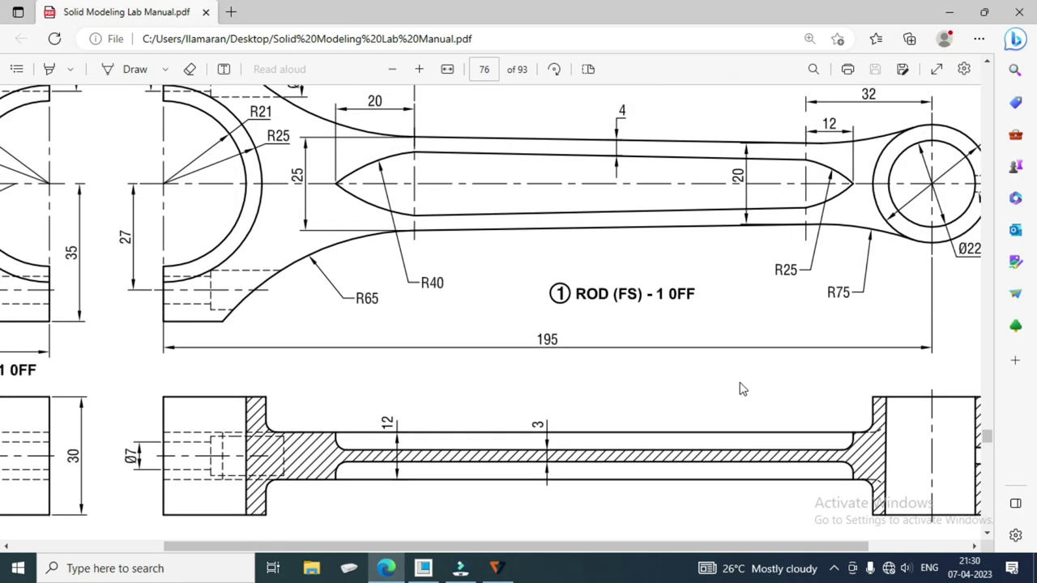
scroll(743, 389, up, 2)
scroll(743, 389, up, 2)
scroll(742, 389, down, 1)
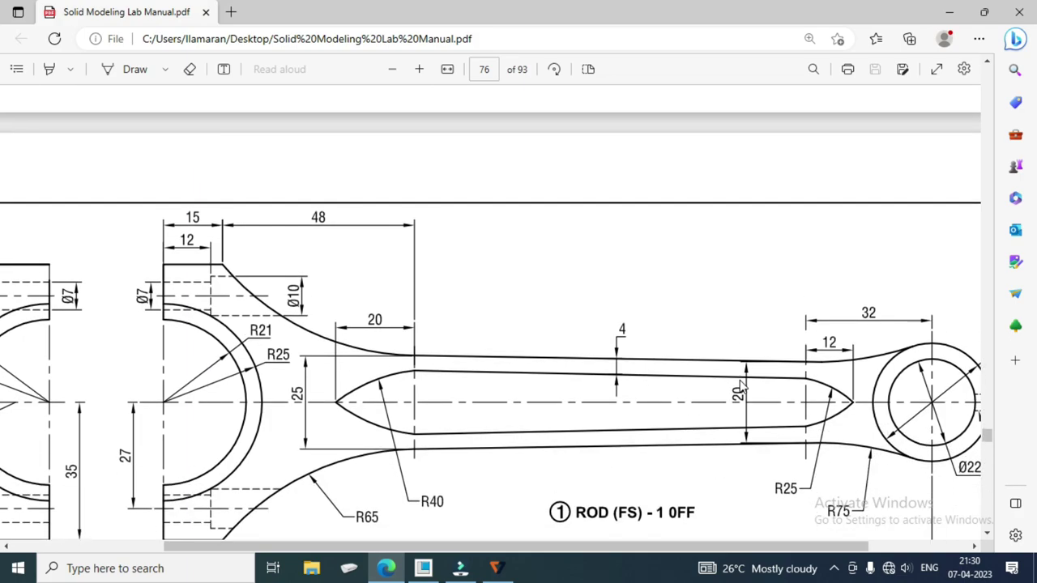
scroll(741, 386, down, 2)
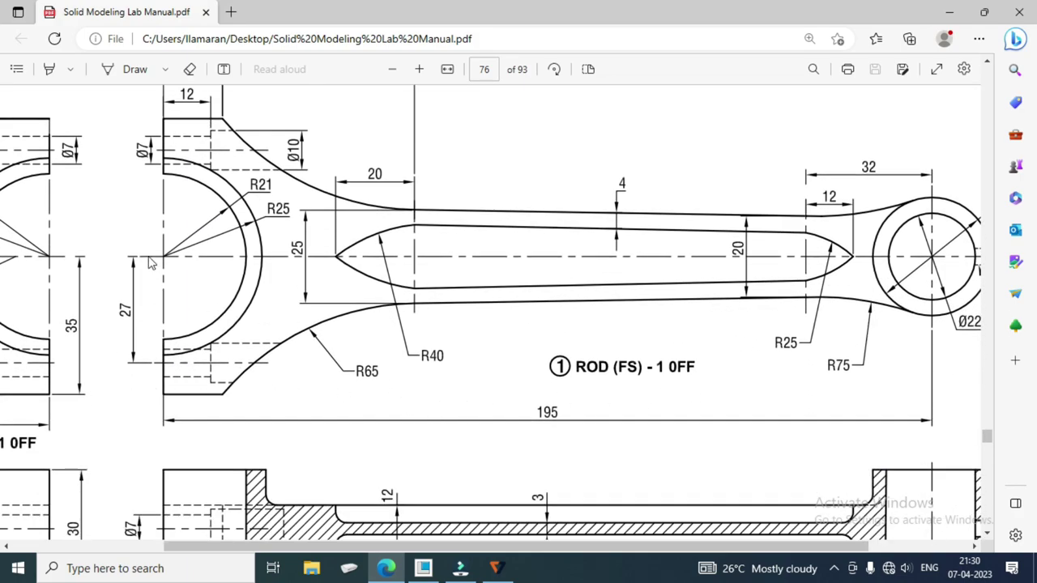
scroll(159, 185, up, 1)
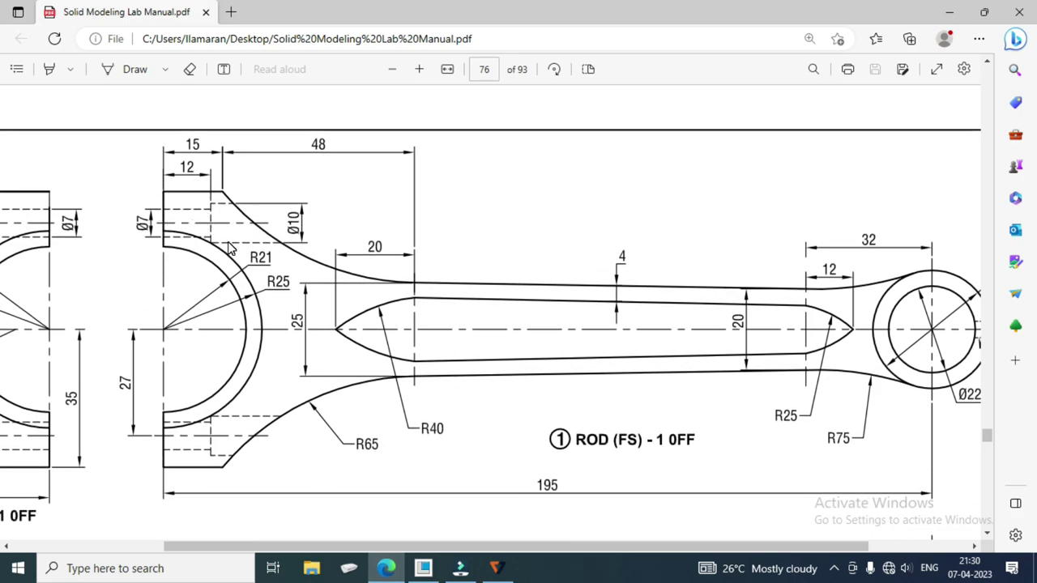
drag(590, 548, 445, 549)
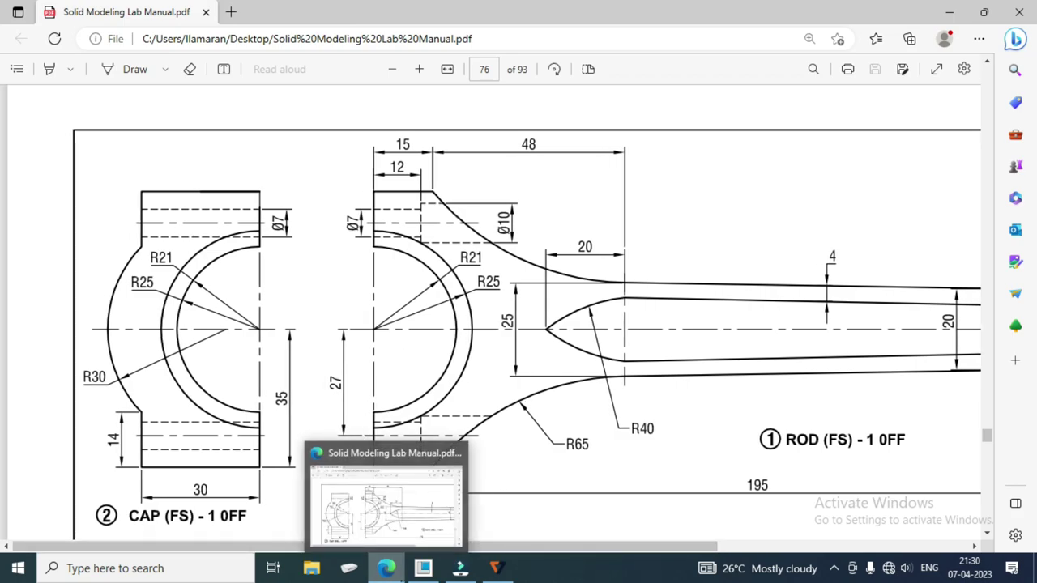
click(422, 571)
middle_drag(465, 462, 624, 296)
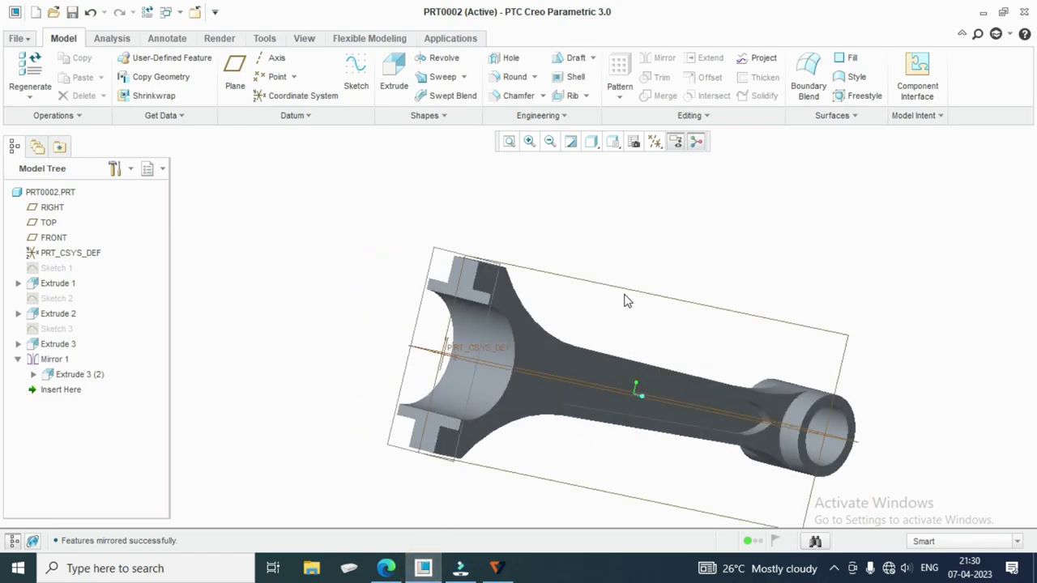
Start a sketch on the big-end lug's top face with FRONT as a reference.
click(466, 276)
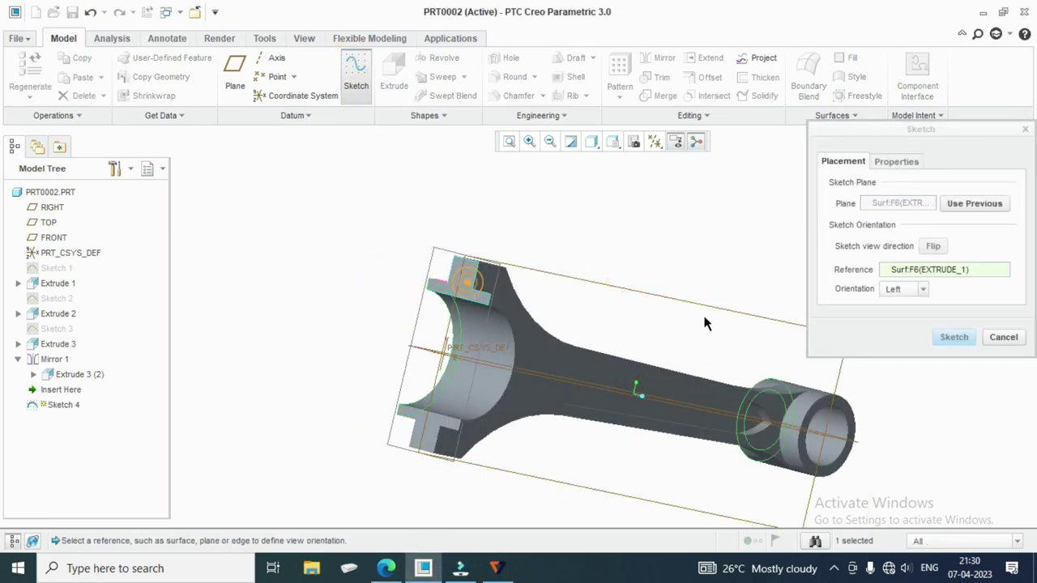
click(964, 339)
click(655, 142)
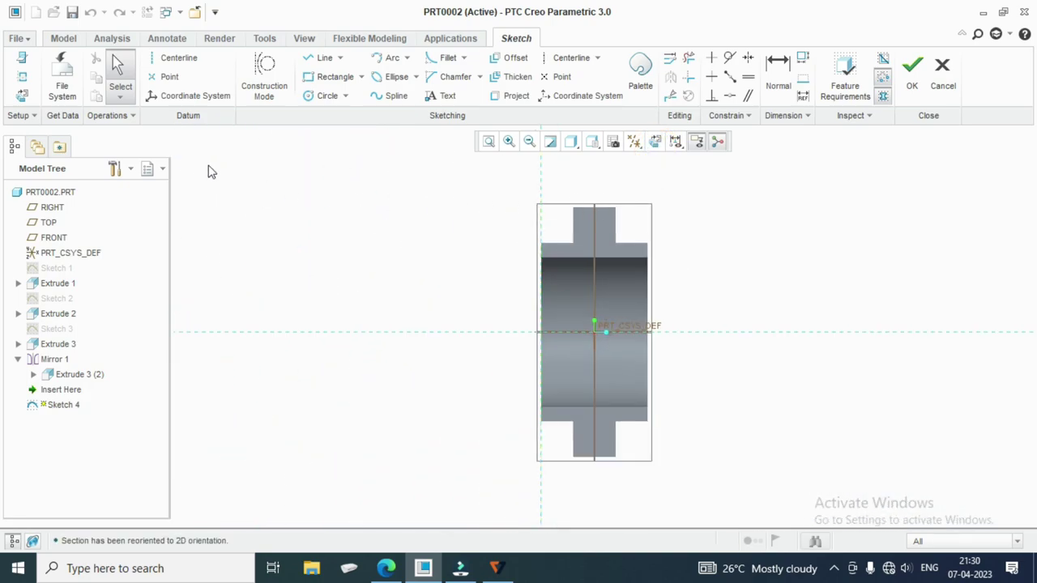
click(34, 91)
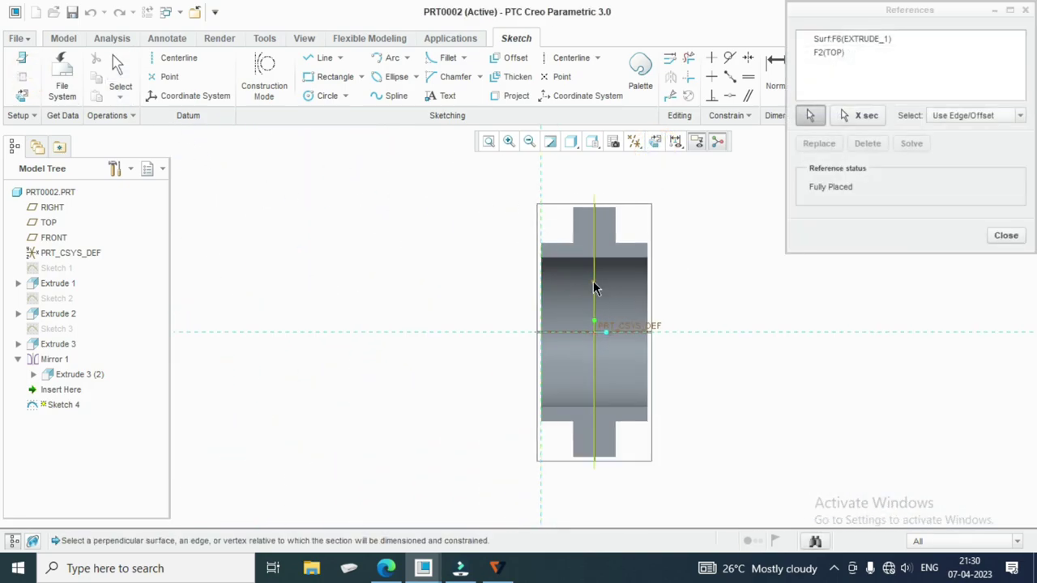
click(594, 287)
click(1003, 236)
Draw a vertical line and dimension it to 36.
click(318, 58)
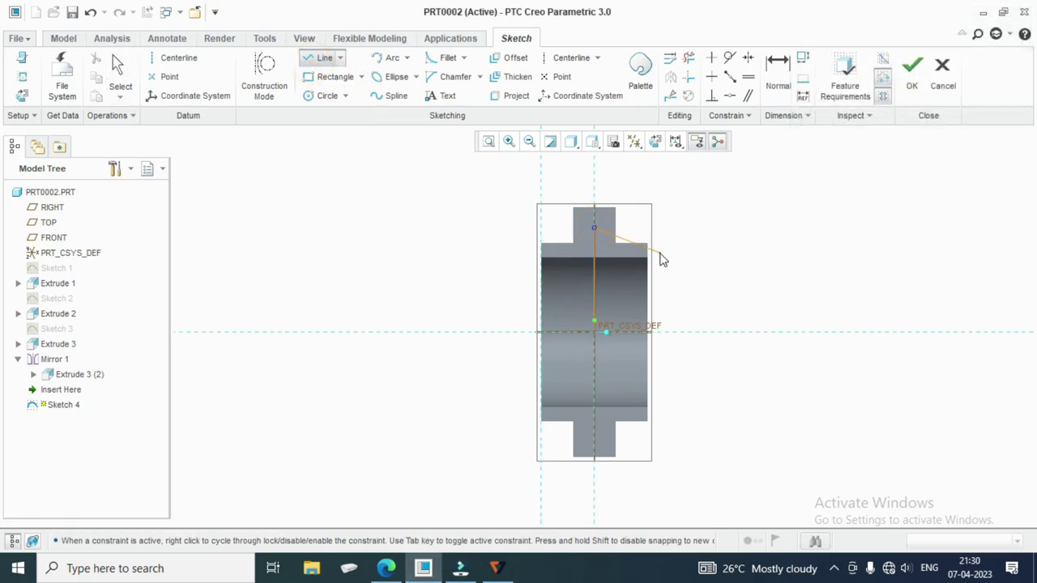
middle_click(641, 268)
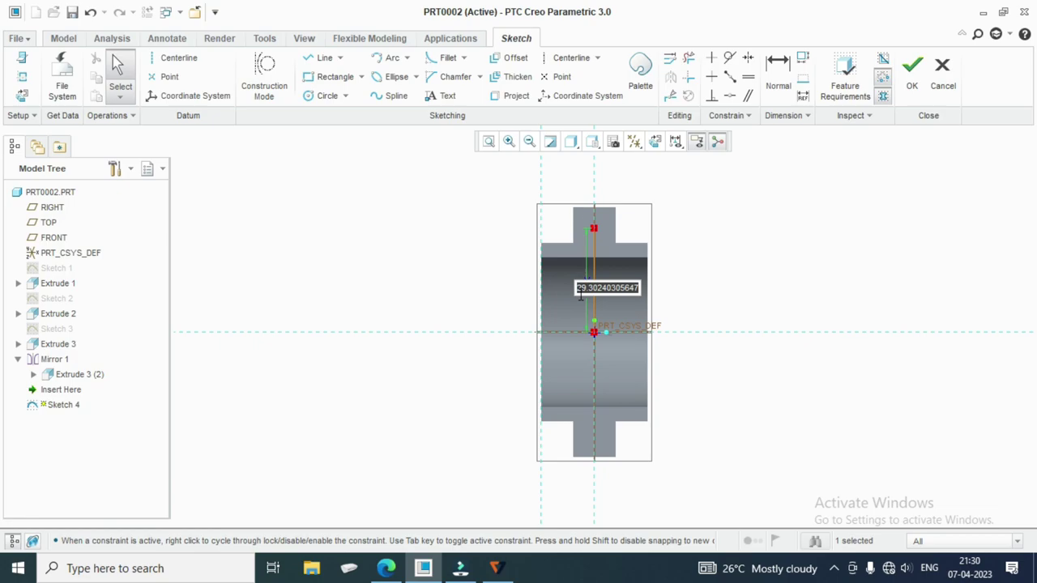
text(36)
key(Return)
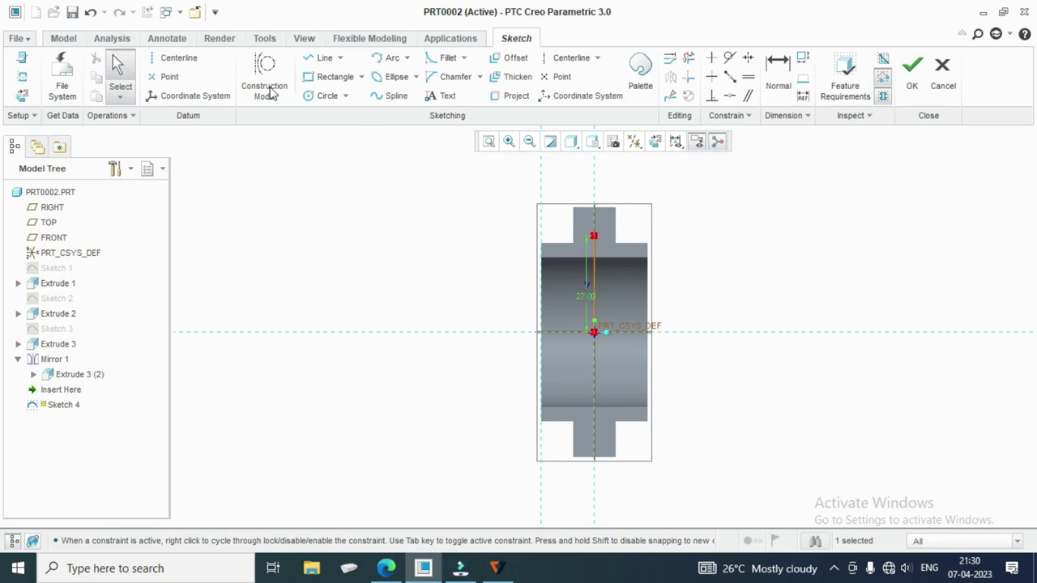
Draw a circle centred at the line's top end.
click(326, 96)
scroll(597, 208, down, 2)
scroll(604, 243, down, 1)
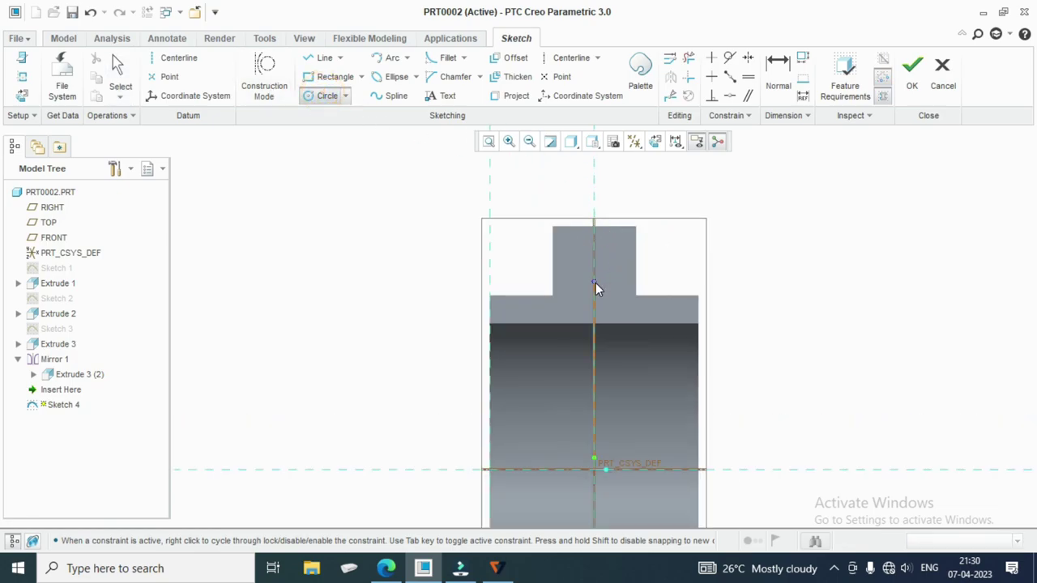
click(594, 283)
click(613, 258)
middle_click(697, 289)
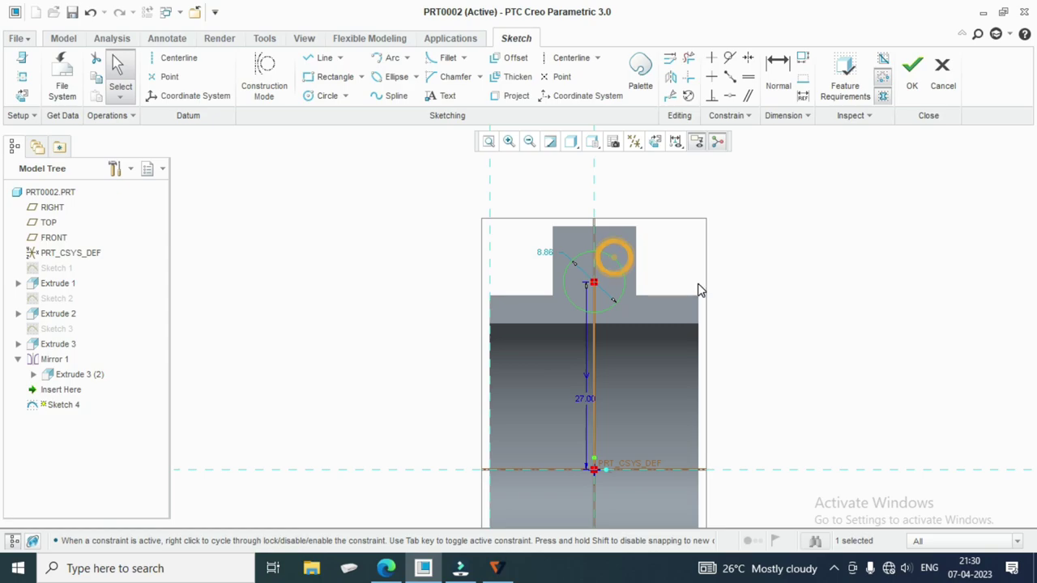
Set the circle's size to 7.00 and view the sketch in 3-D.
click(386, 568)
click(387, 568)
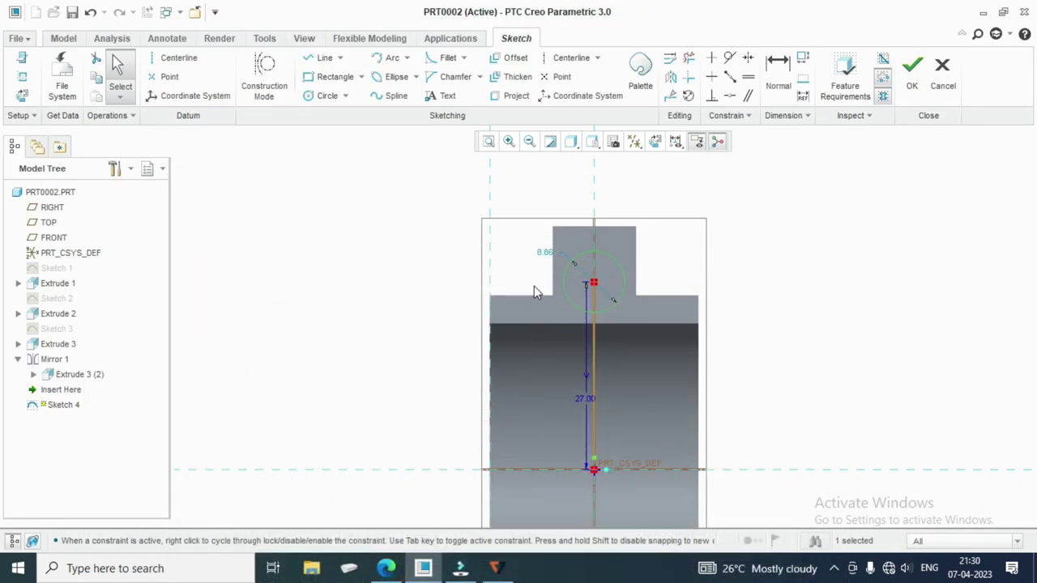
double_click(543, 256)
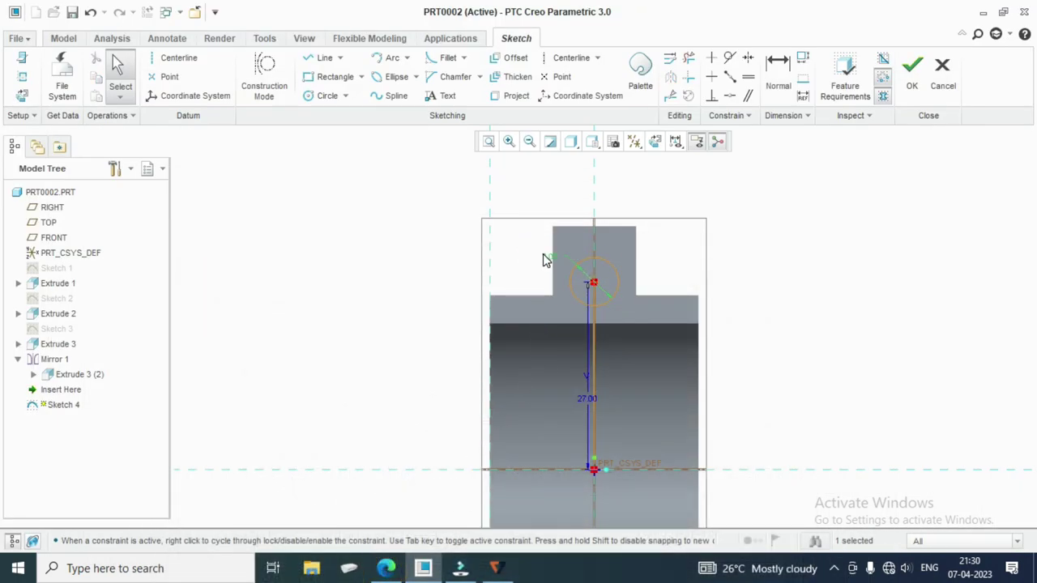
middle_click(872, 250)
click(613, 310)
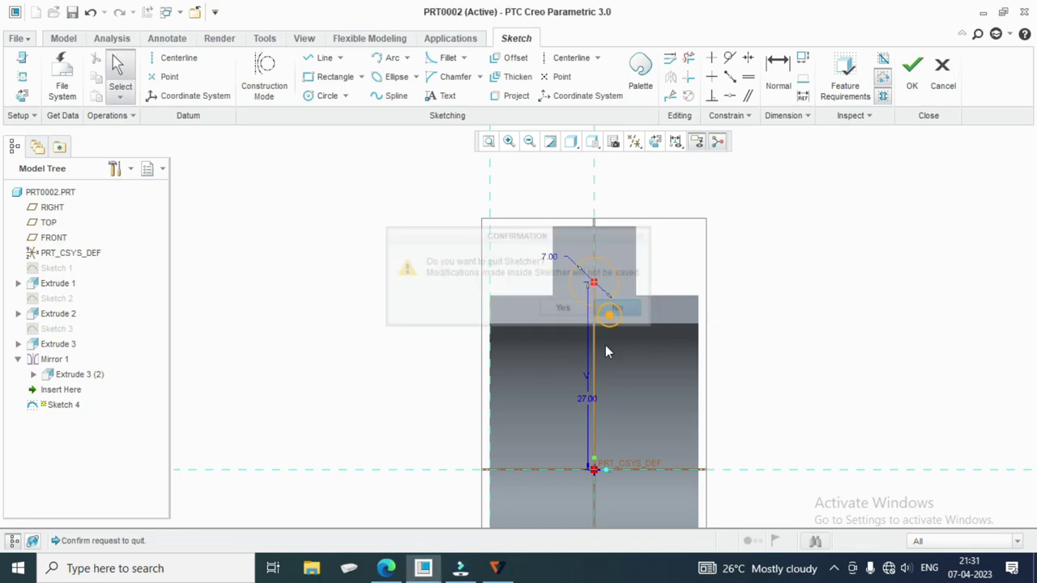
mouse_move(596, 367)
middle_down()
mouse_move(804, 334)
mouse_move(851, 227)
middle_up()
Extrude Sketch 4 as a 12.00-deep material-removing cut through the big-end lug.
click(911, 77)
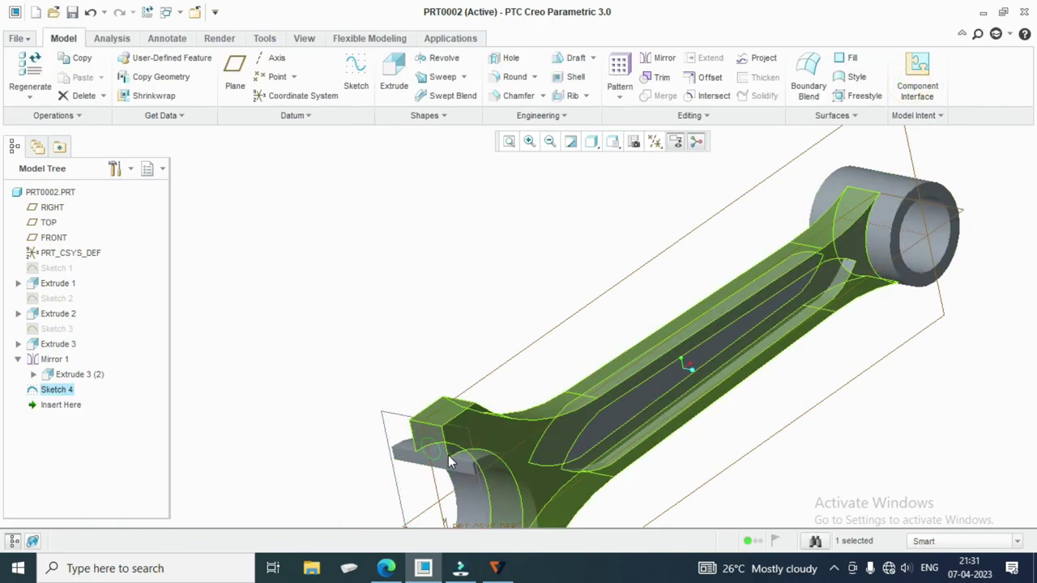
click(394, 77)
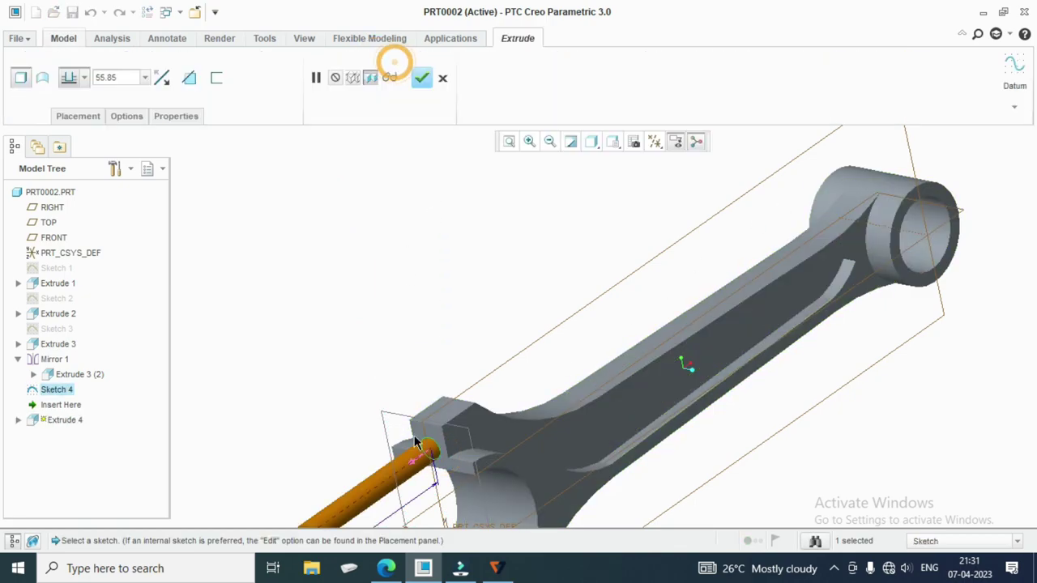
click(420, 467)
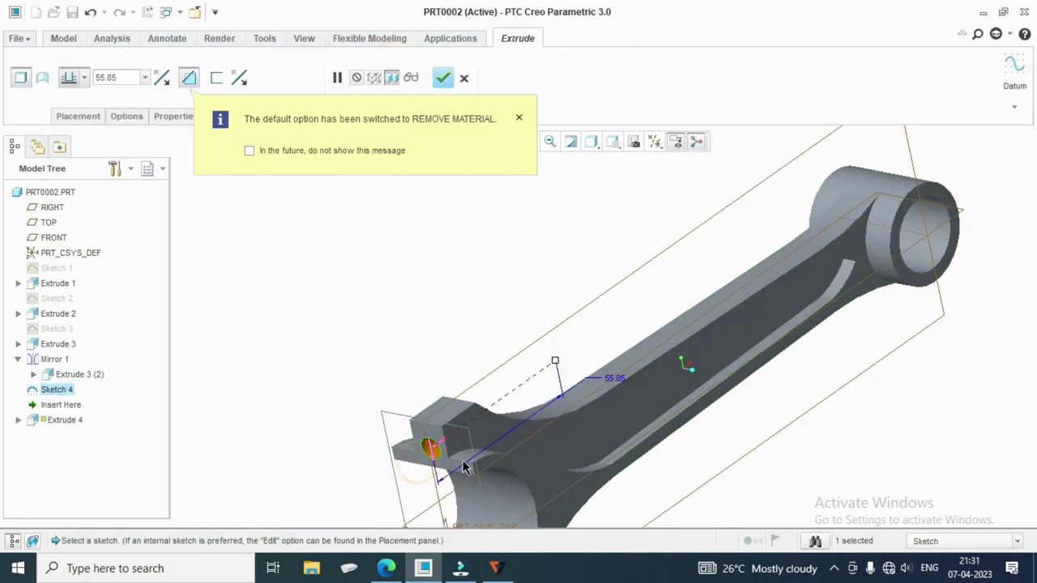
click(518, 119)
double_click(127, 77)
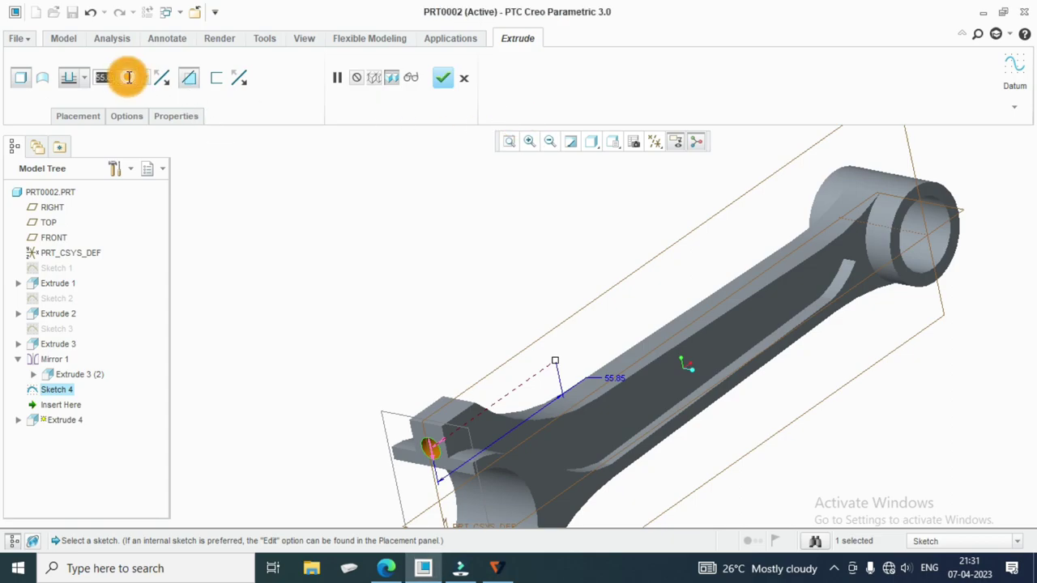
text(12)
key(Return)
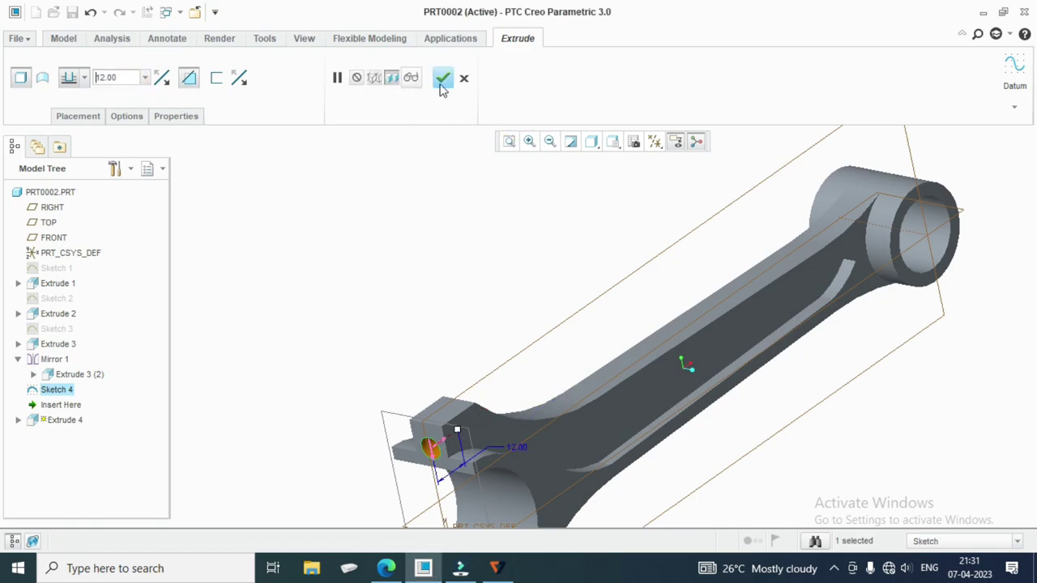
click(442, 79)
scroll(494, 409, down, 3)
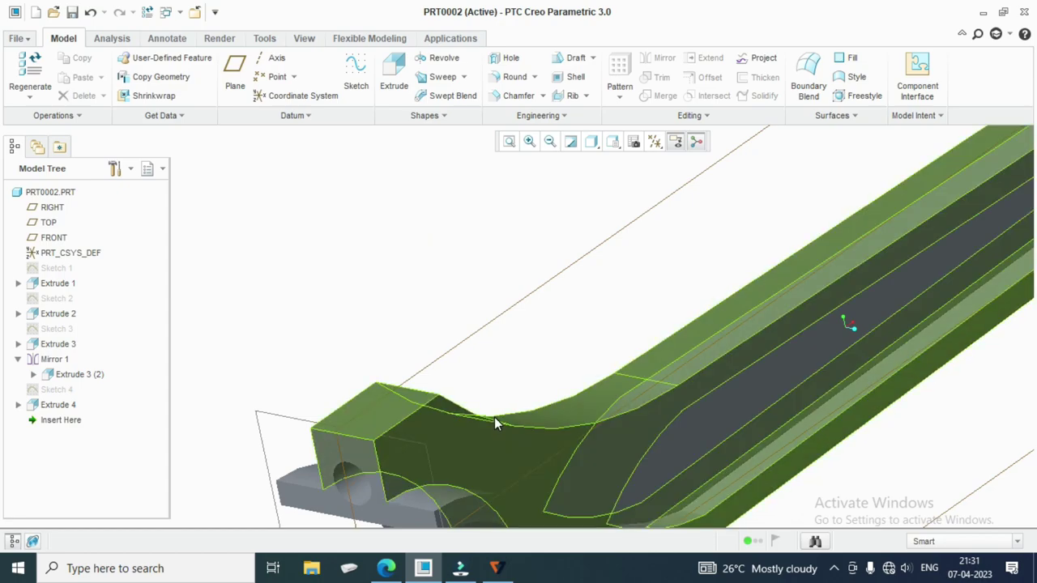
mouse_move(494, 418)
middle_down()
mouse_move(516, 350)
mouse_move(550, 301)
mouse_move(479, 354)
mouse_move(601, 272)
middle_up()
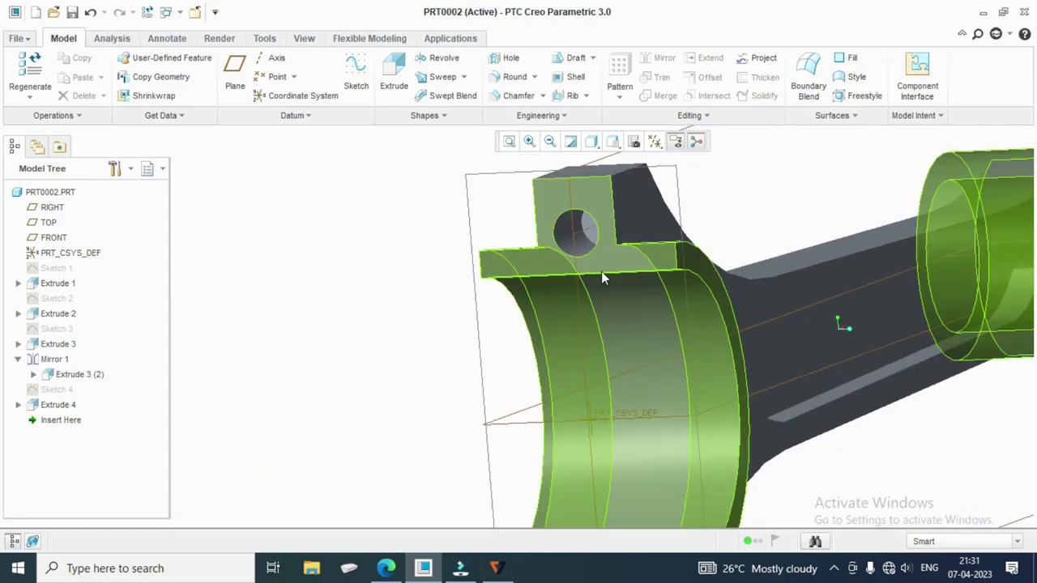
Start a new extrude sketched on the lug face, with the existing hole edge as a reference.
click(394, 77)
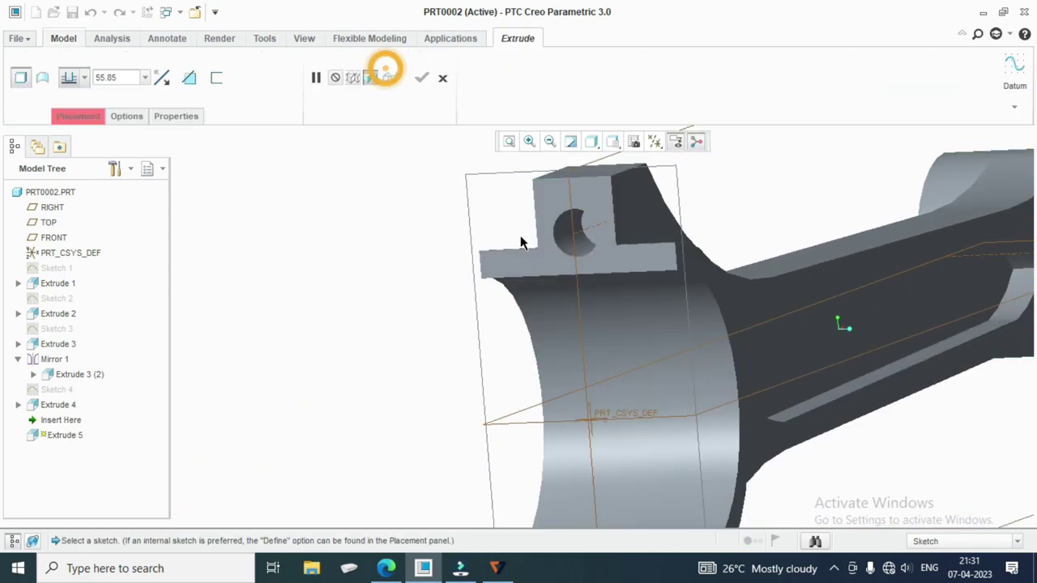
click(590, 232)
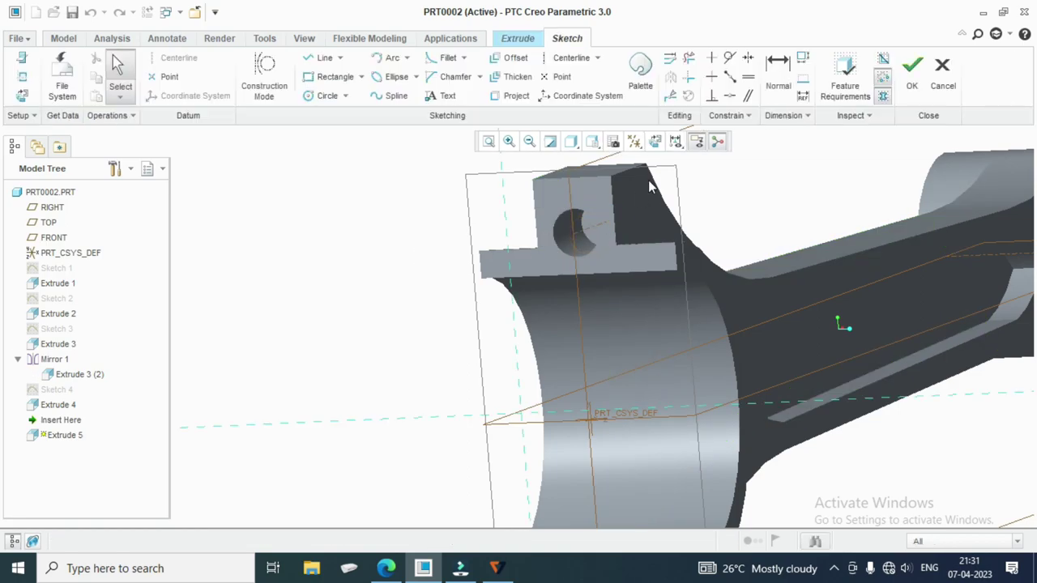
click(654, 141)
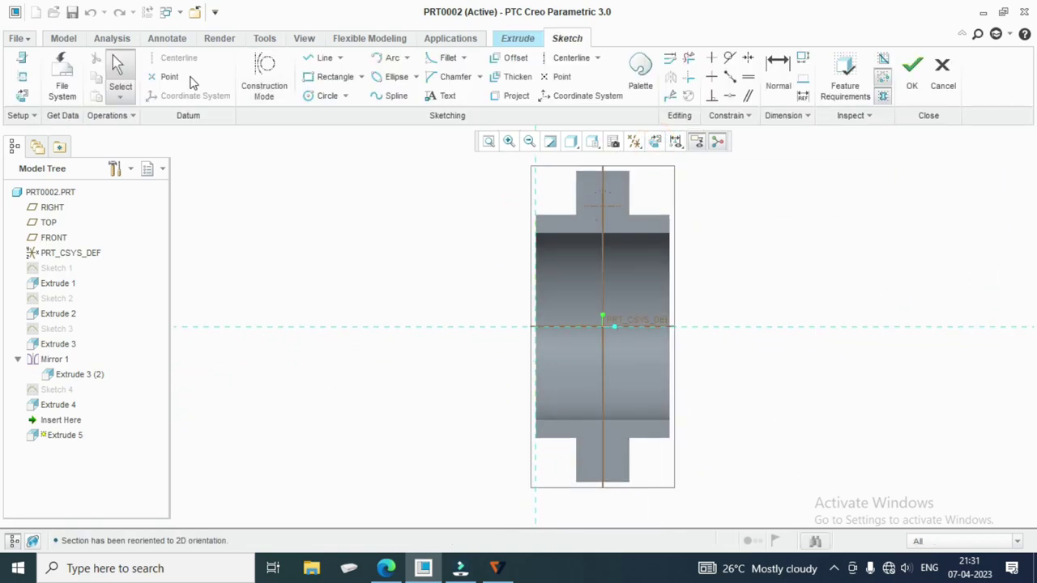
click(21, 76)
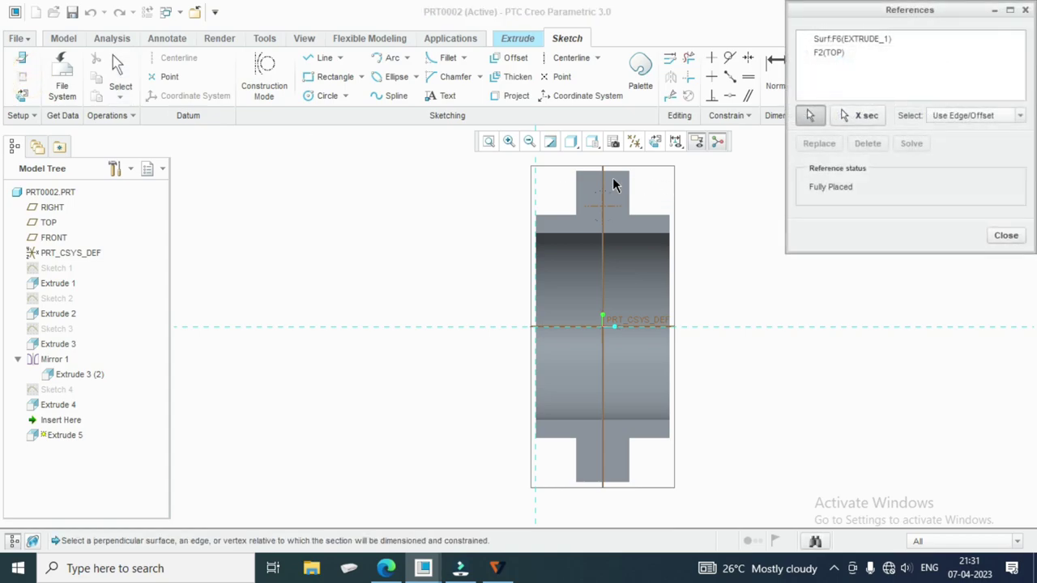
click(611, 197)
click(1006, 236)
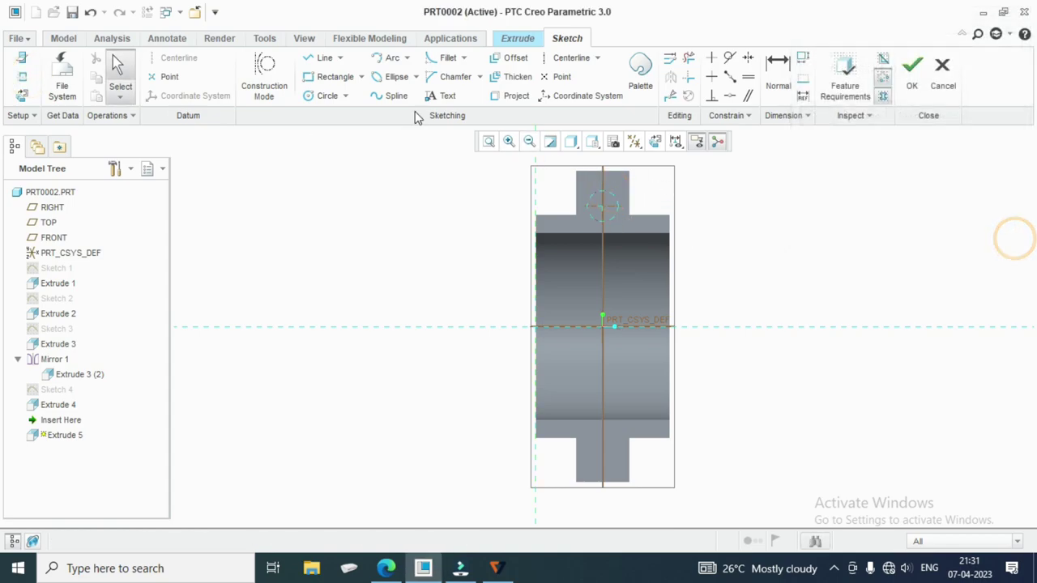
Draw a circle centred on the lug hole, check the PDF, and dimension it 10.
click(320, 96)
click(602, 206)
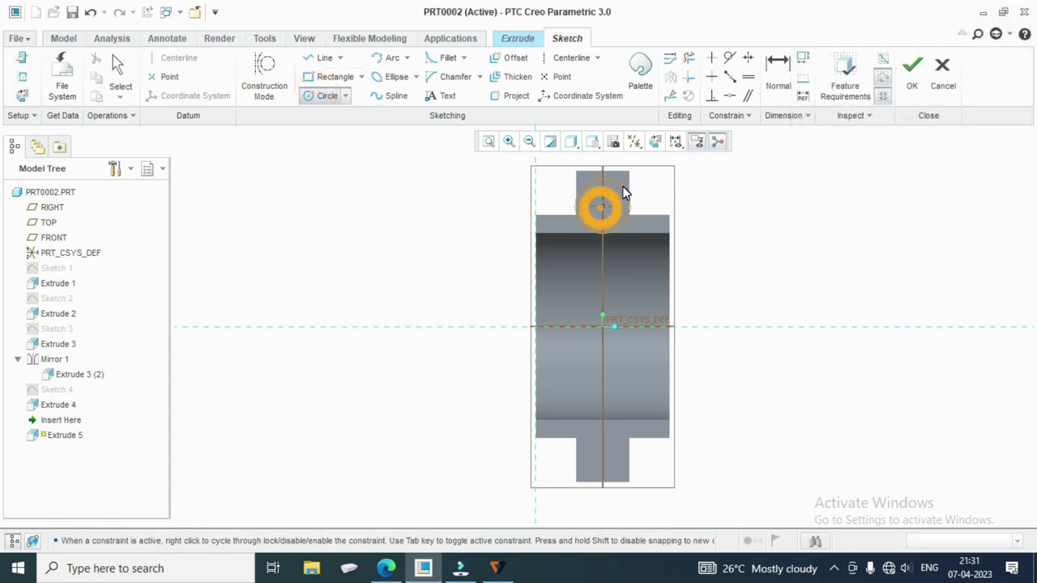
click(620, 187)
middle_click(719, 233)
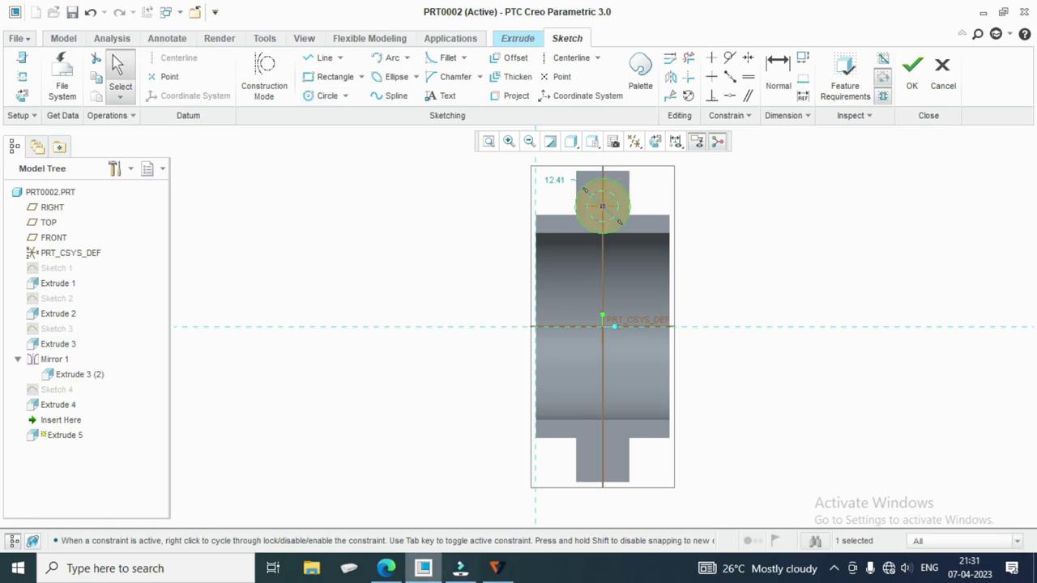
click(386, 568)
key(alt+Tab)
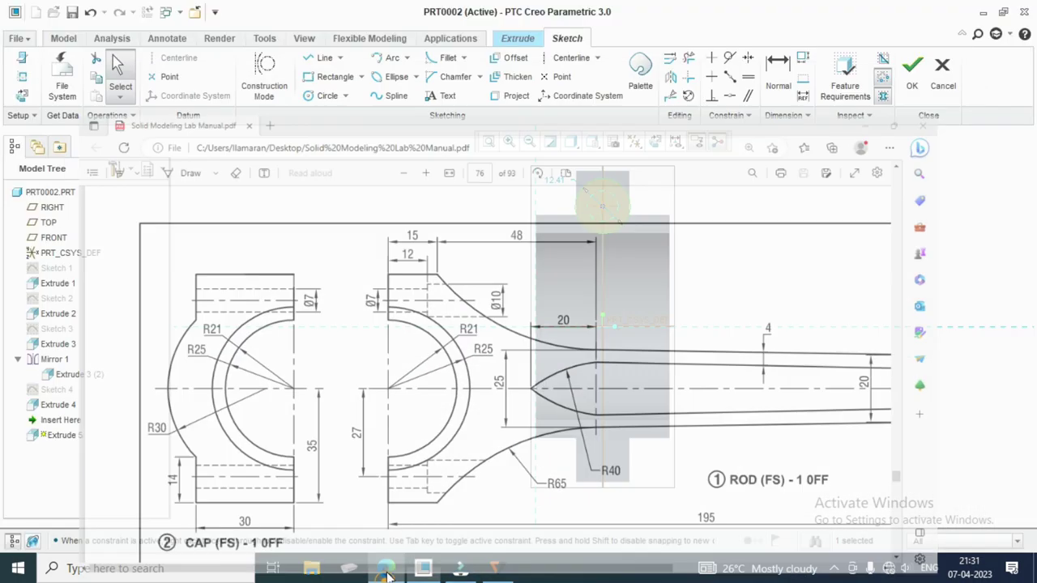
double_click(559, 177)
text(10)
key(Return)
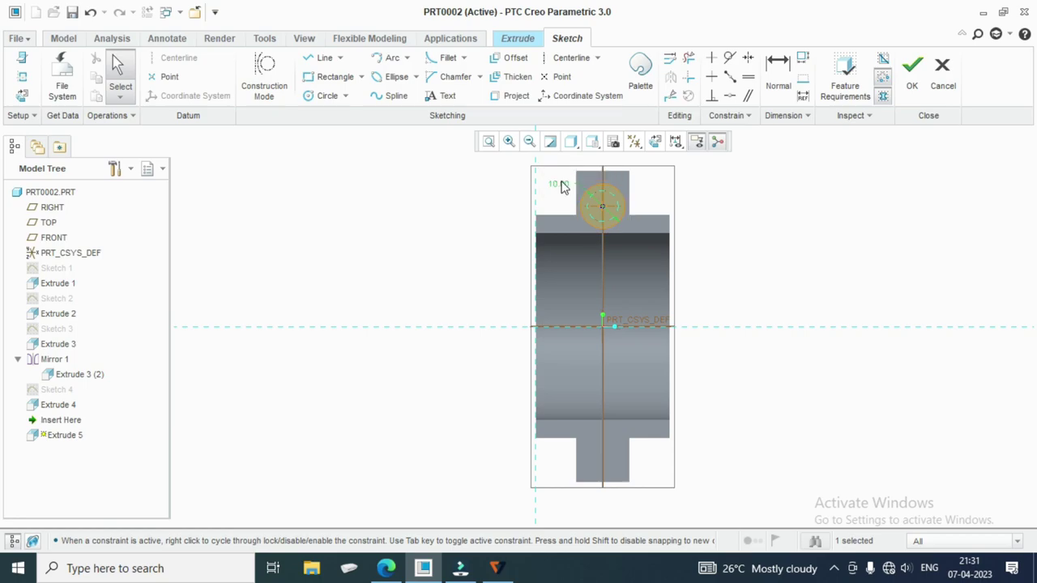
Make the extrude remove material with a new depth option, cutting the 10-diameter counterbore into the lug.
click(913, 69)
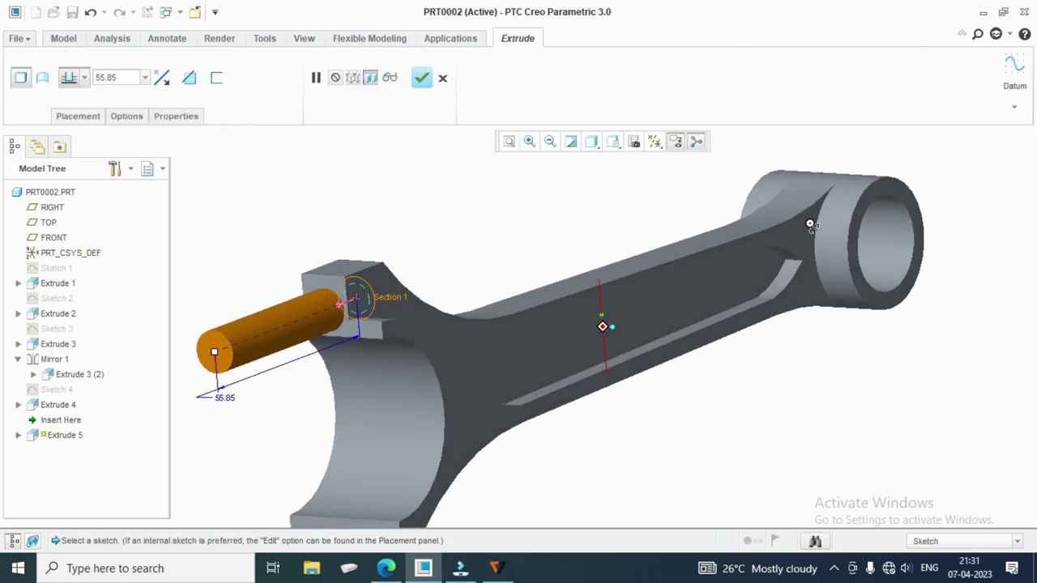
click(366, 306)
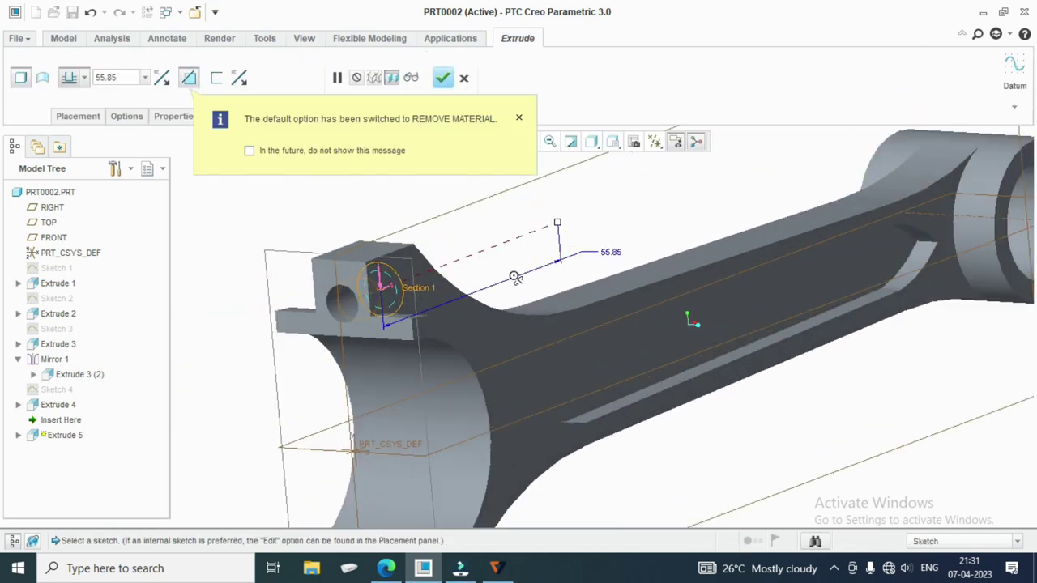
middle_drag(366, 306, 485, 304)
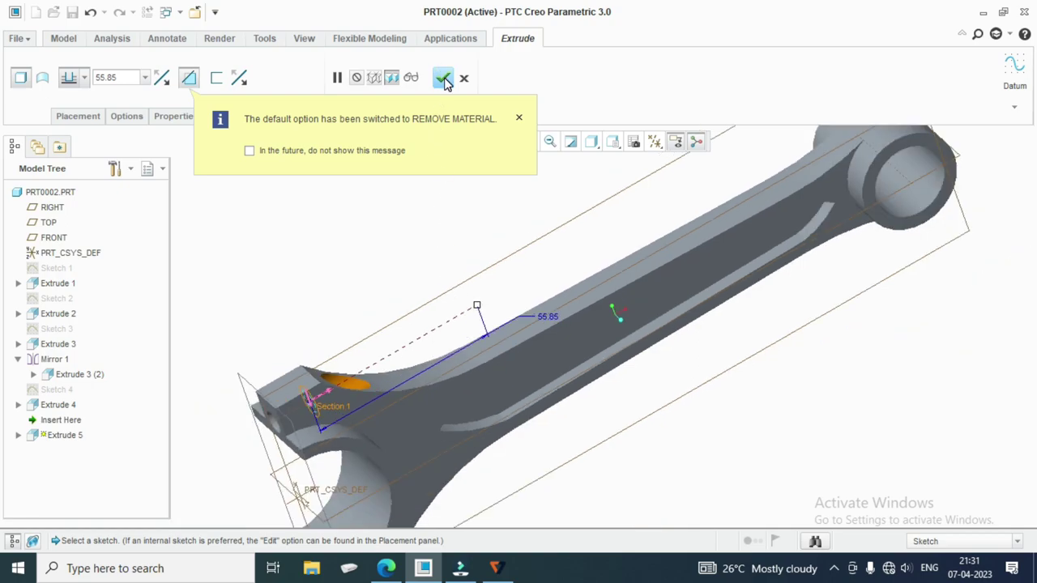
click(84, 78)
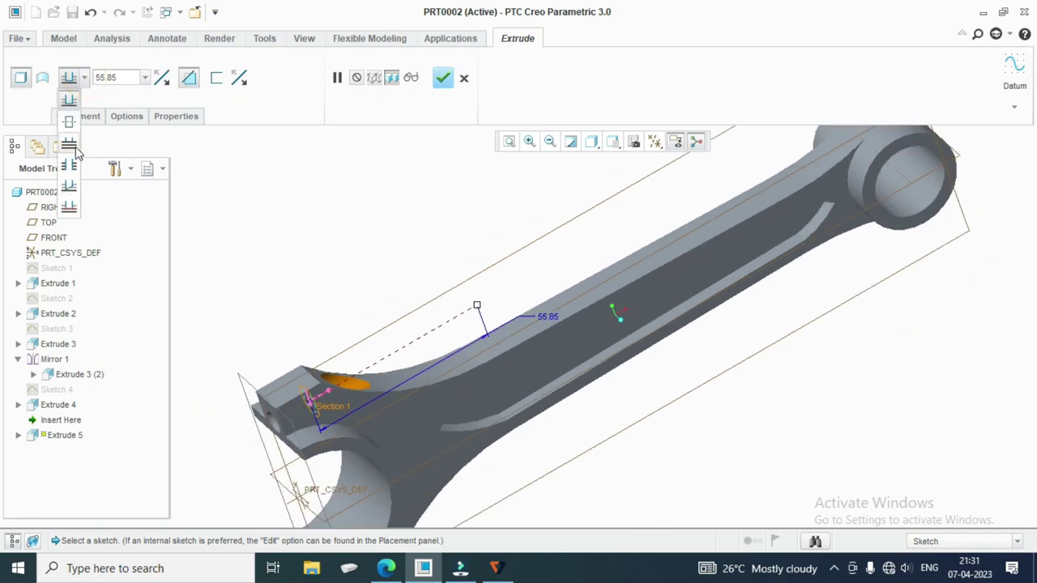
click(70, 150)
click(442, 78)
scroll(456, 229, down, 5)
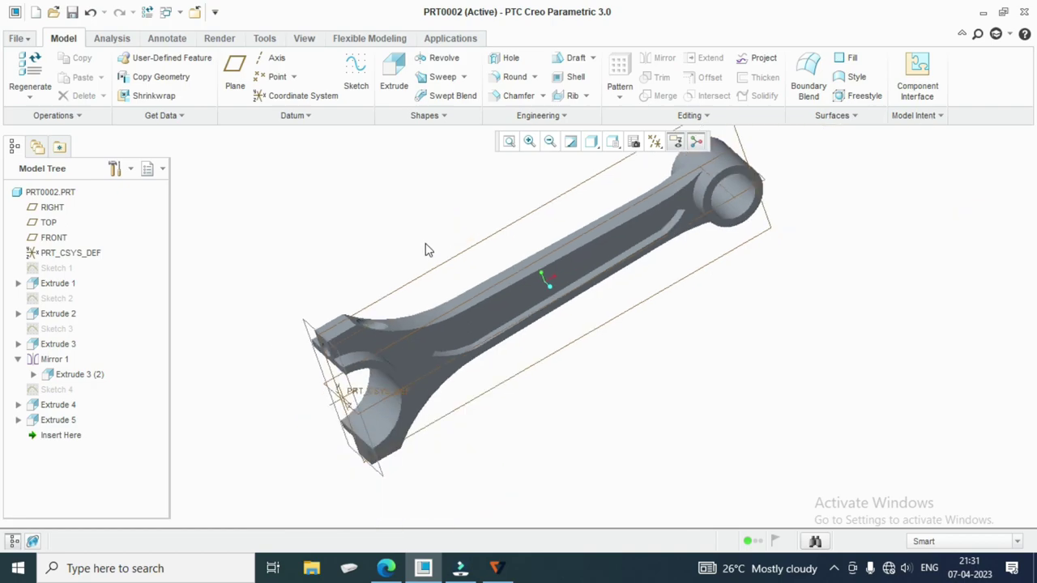
middle_drag(424, 247, 448, 220)
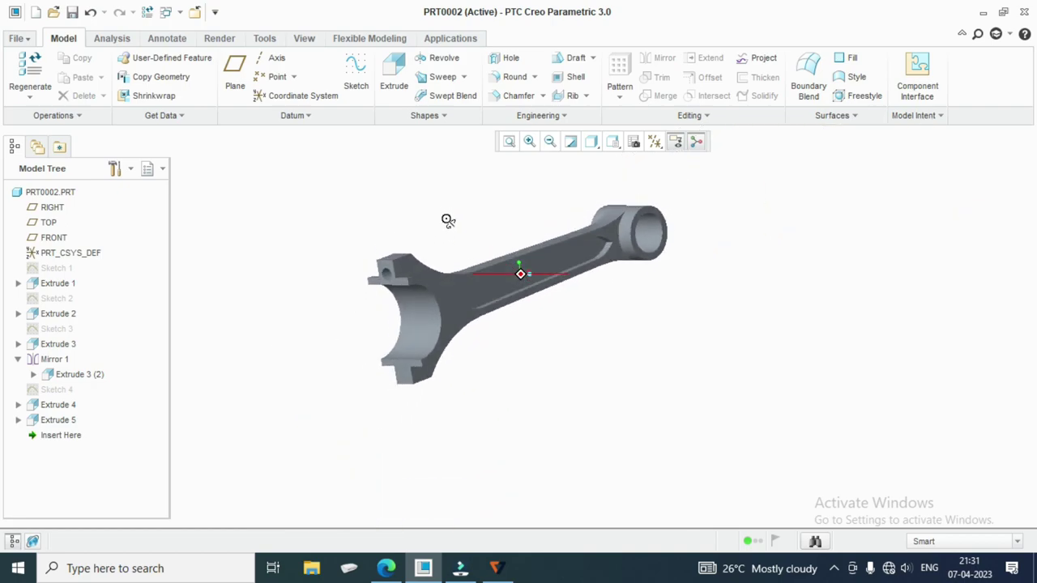
Mirror Extrude 4 and Extrude 5 across the TOP datum plane onto the other lug.
click(58, 405)
ctrl+click(68, 420)
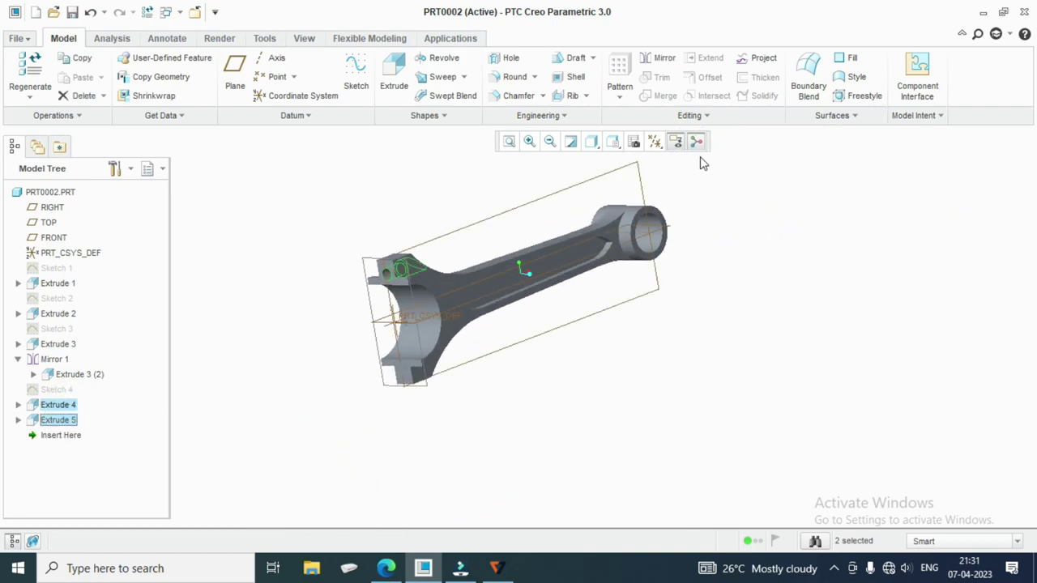
click(658, 57)
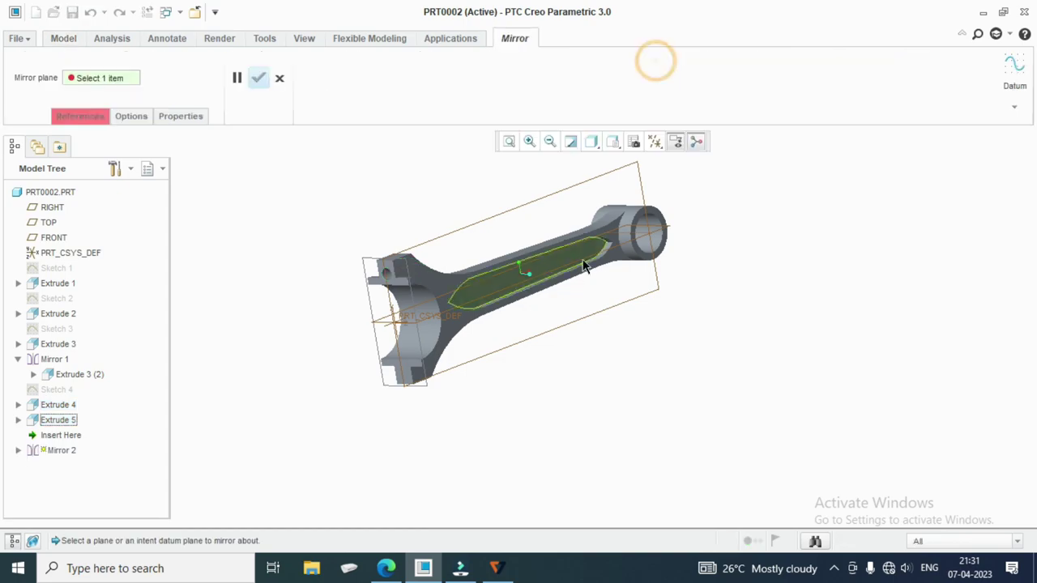
click(665, 233)
click(259, 79)
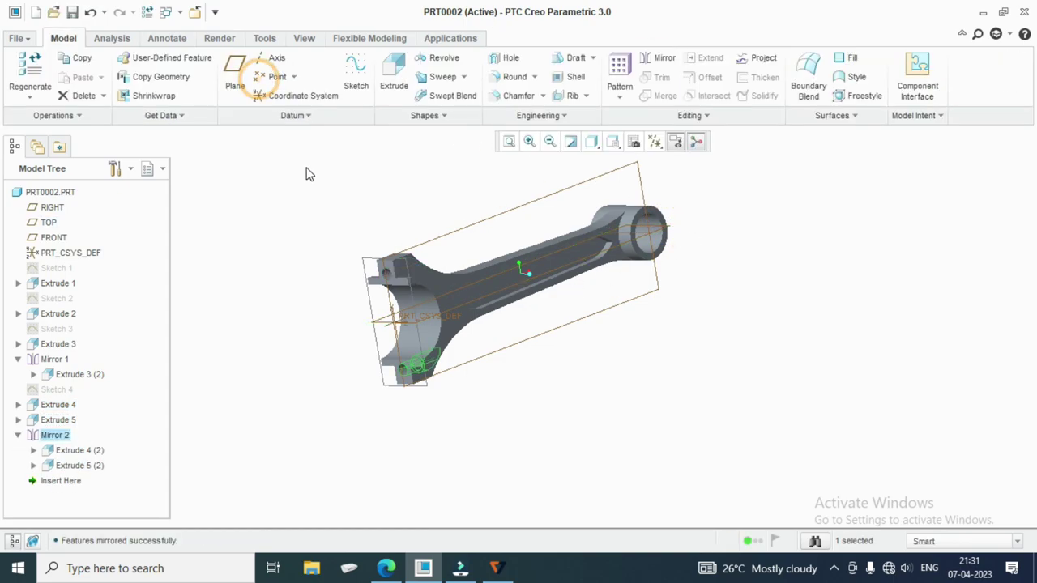
click(305, 167)
scroll(559, 361, down, 3)
scroll(554, 332, down, 2)
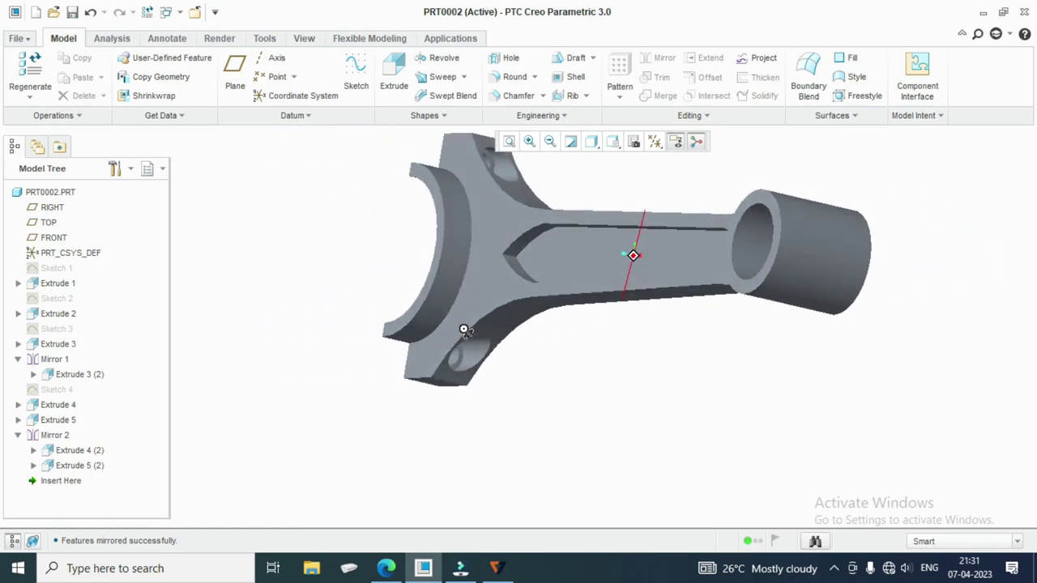
middle_drag(553, 332, 456, 333)
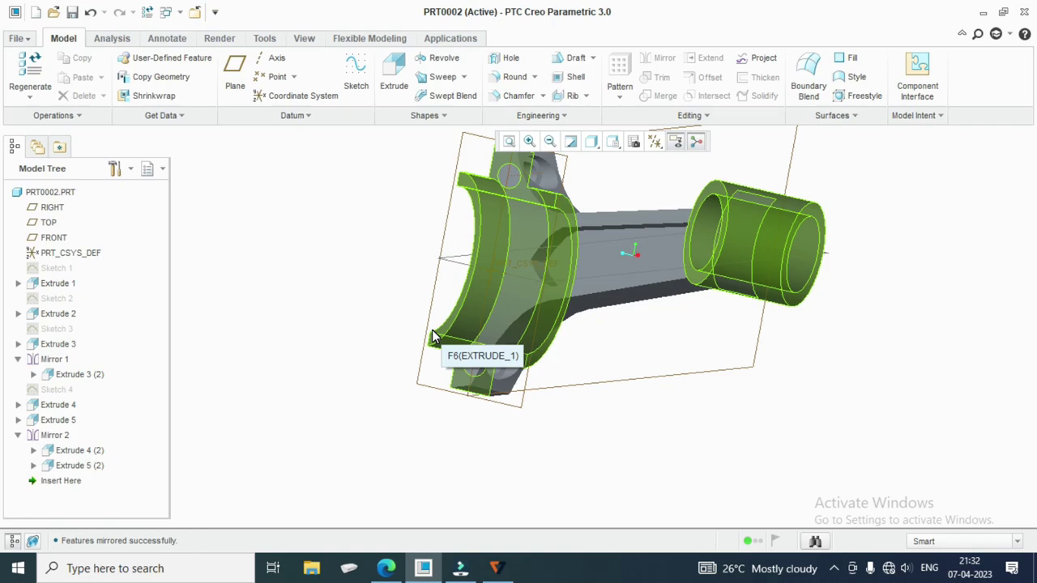
Scroll the page-76 PDF drawing to study the small end's Ø30, Ø22 and Ø4-CSK dimensions.
scroll(558, 421, down, 2)
click(387, 568)
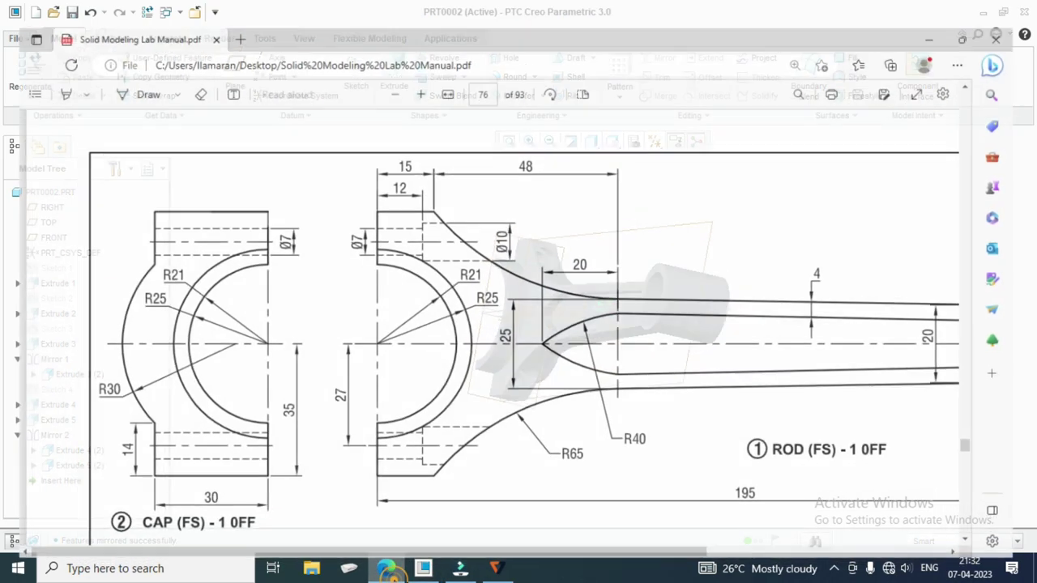
scroll(526, 435, up, 3)
ctrl+scroll(510, 435, down, 1)
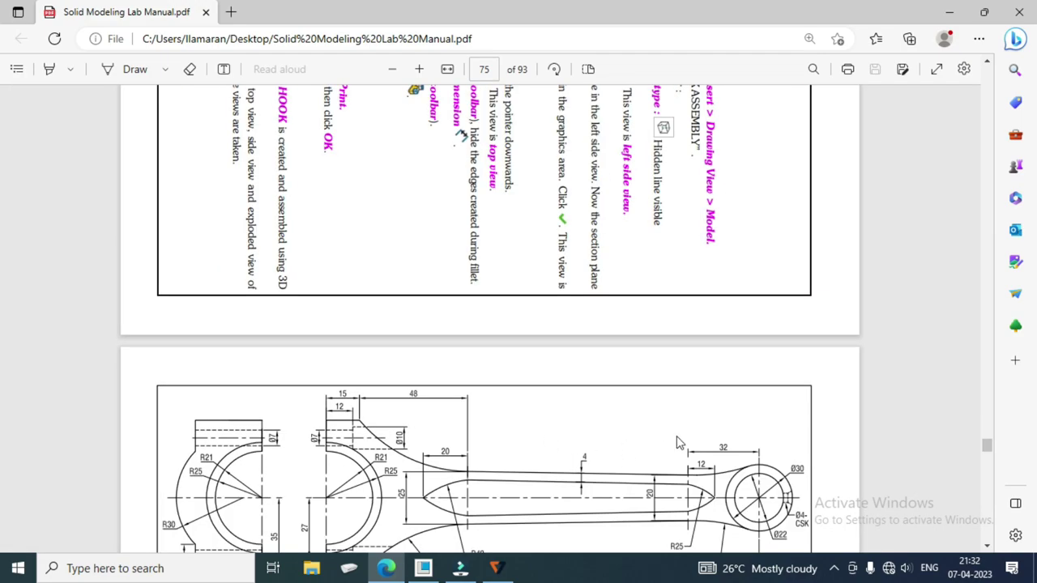
scroll(679, 443, down, 2)
ctrl+scroll(813, 426, up, 1)
ctrl+scroll(810, 421, up, 1)
ctrl+scroll(833, 397, up, 1)
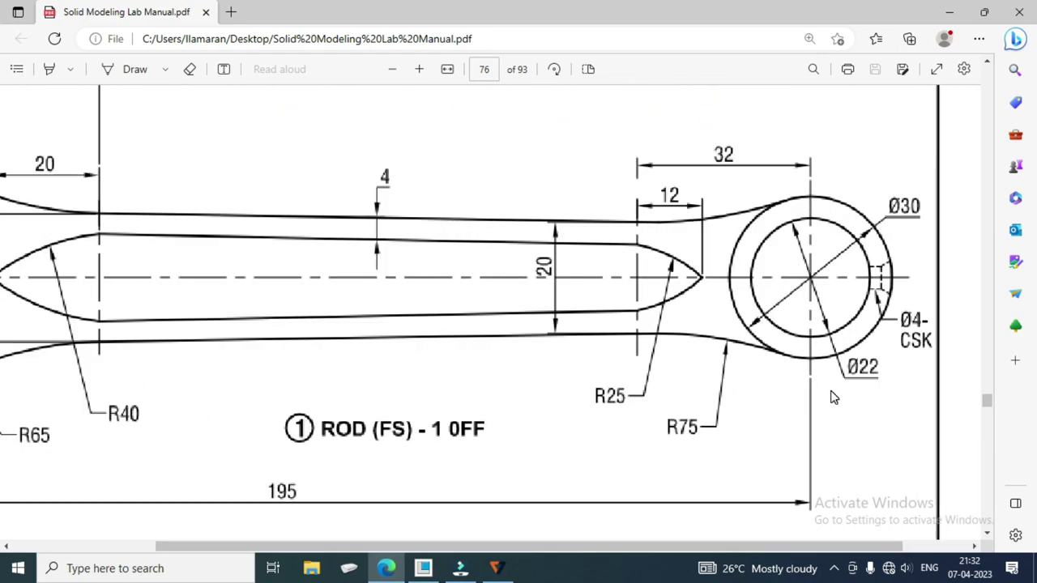
scroll(833, 397, down, 2)
scroll(800, 397, down, 1)
ctrl+scroll(796, 399, down, 2)
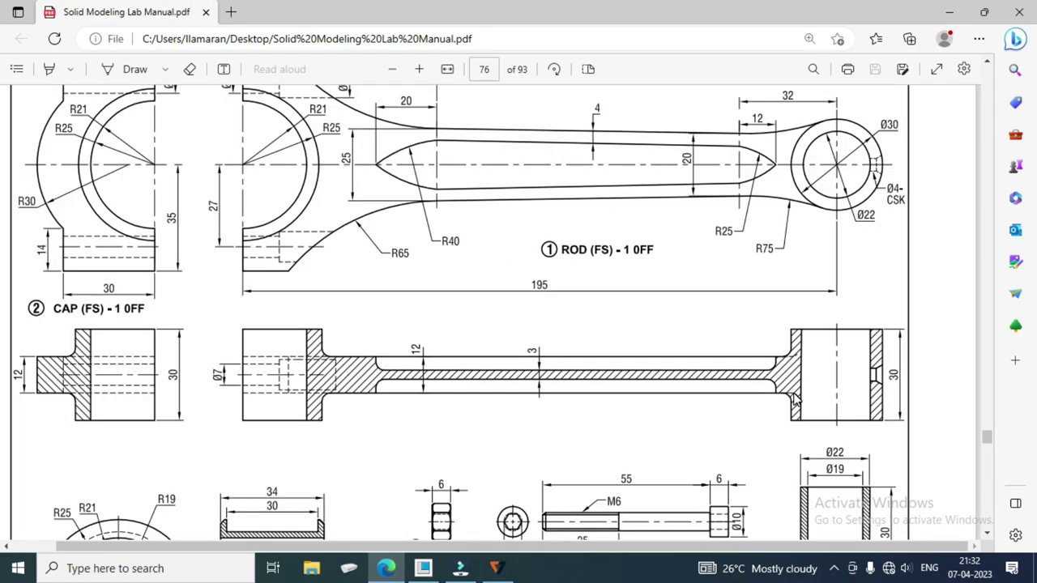
scroll(794, 399, down, 2)
scroll(794, 399, up, 4)
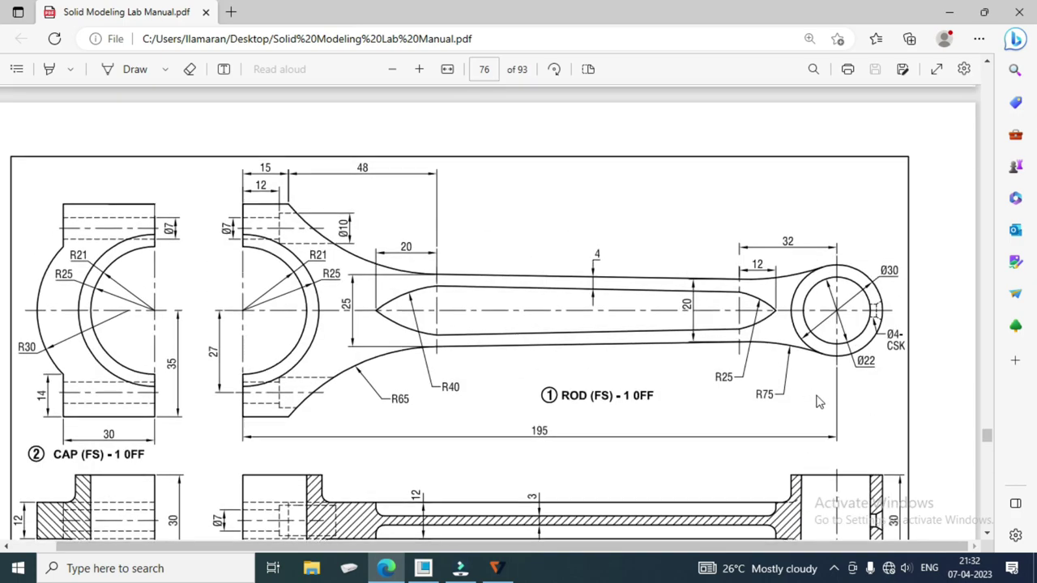
ctrl+scroll(914, 363, up, 2)
ctrl+scroll(895, 369, up, 1)
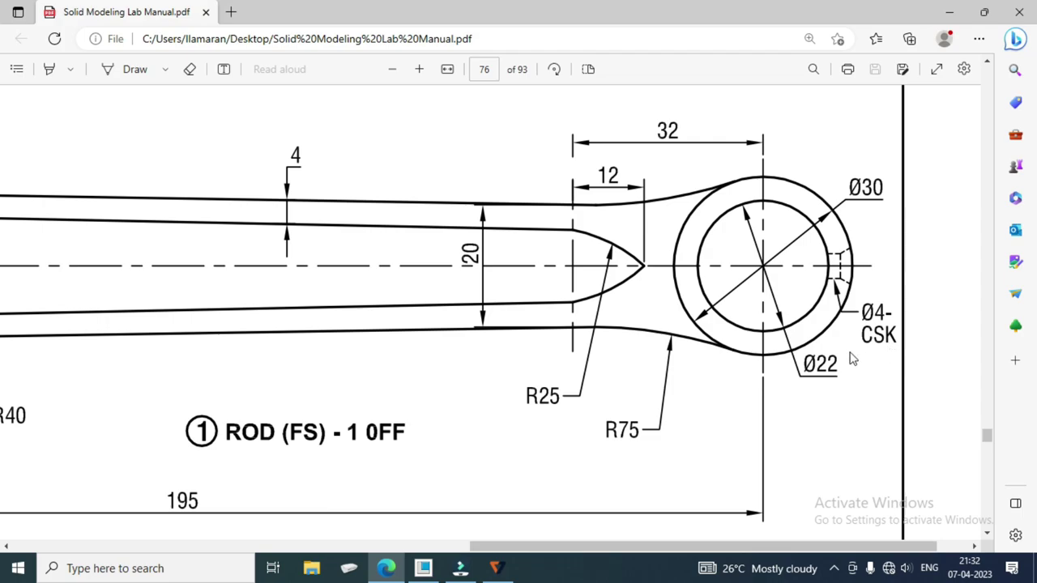
ctrl+scroll(784, 333, down, 3)
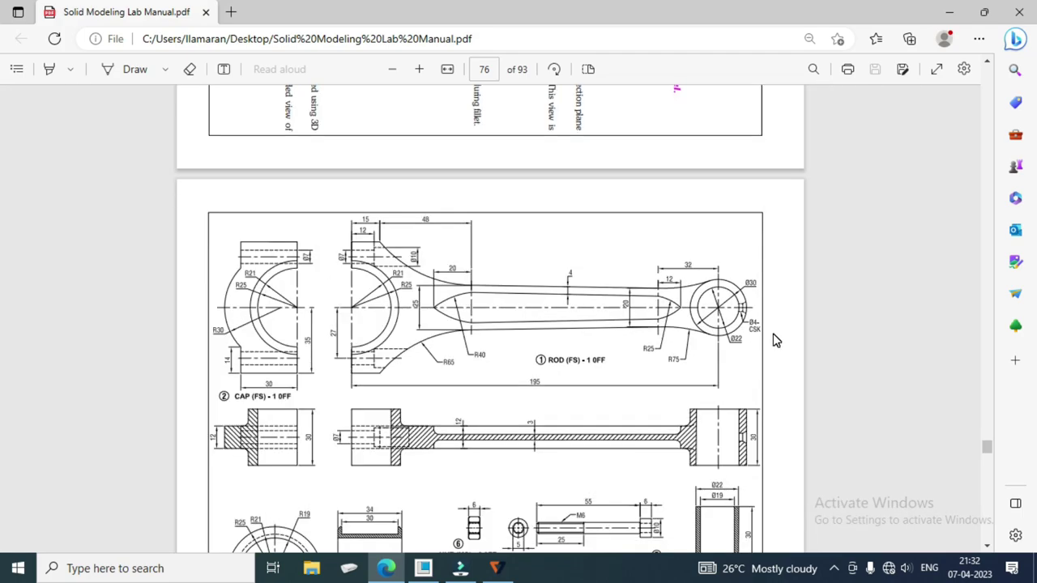
ctrl+scroll(759, 341, up, 2)
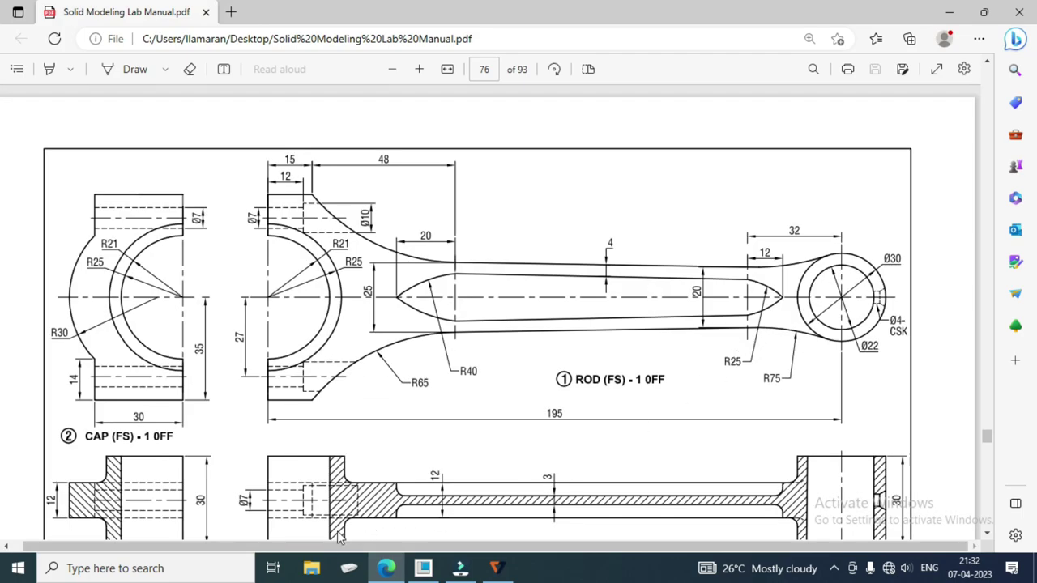
Back in Creo, place a new hole on the small-end boss, anchoring its offsets to datum references.
click(423, 568)
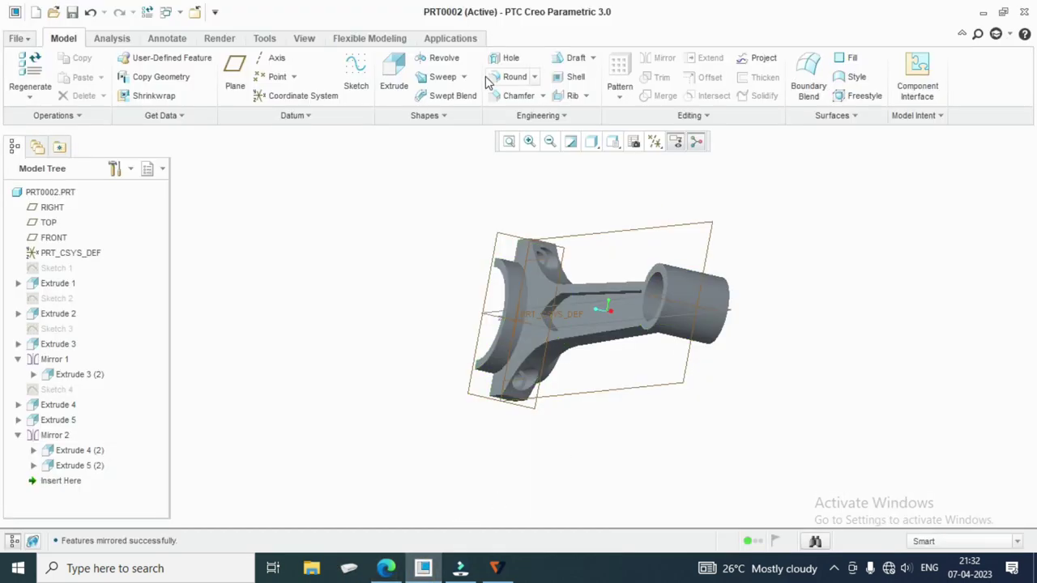
click(507, 59)
click(718, 294)
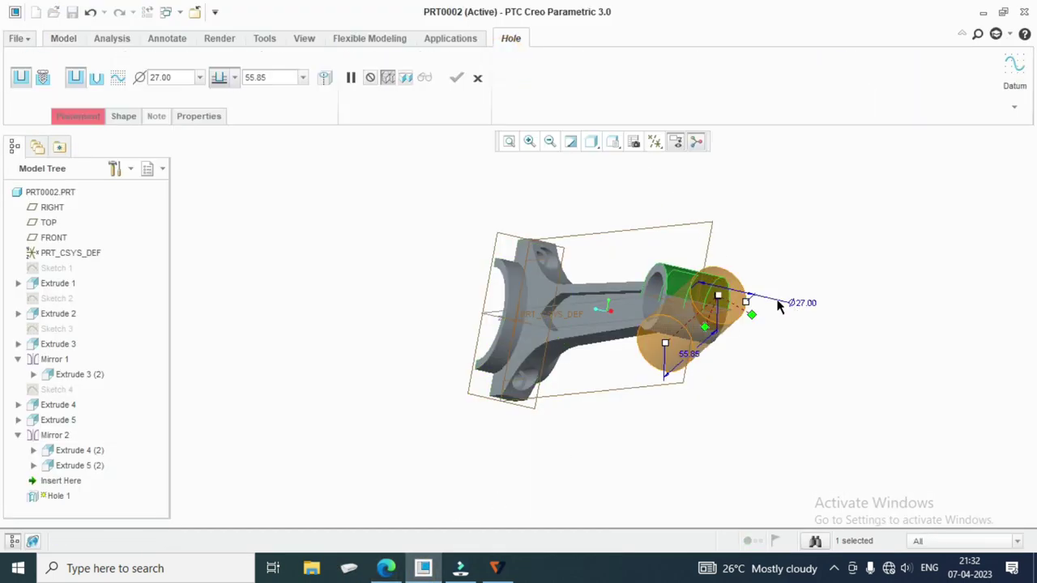
scroll(778, 305, up, 1)
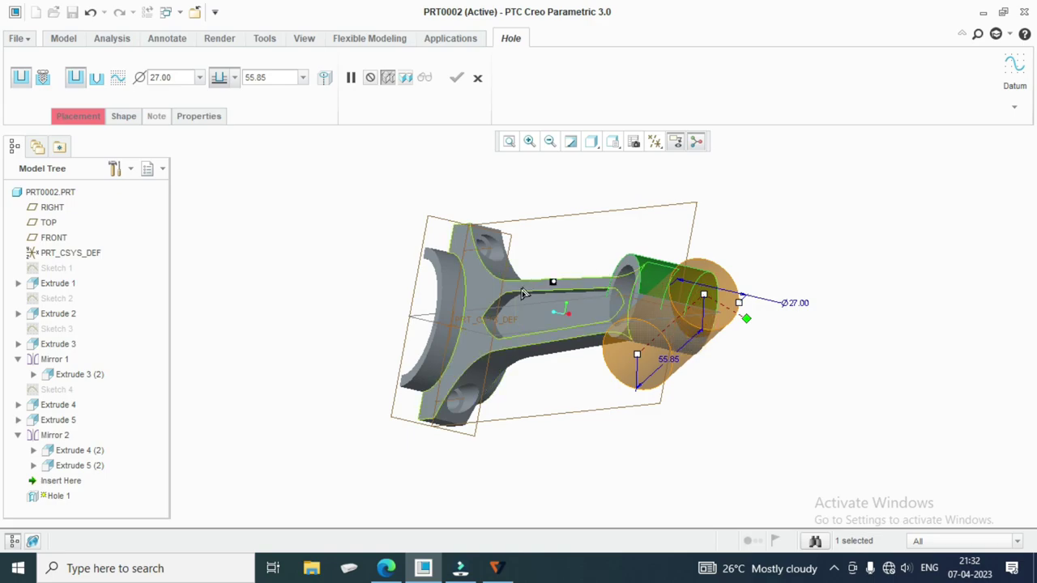
drag(552, 281, 632, 294)
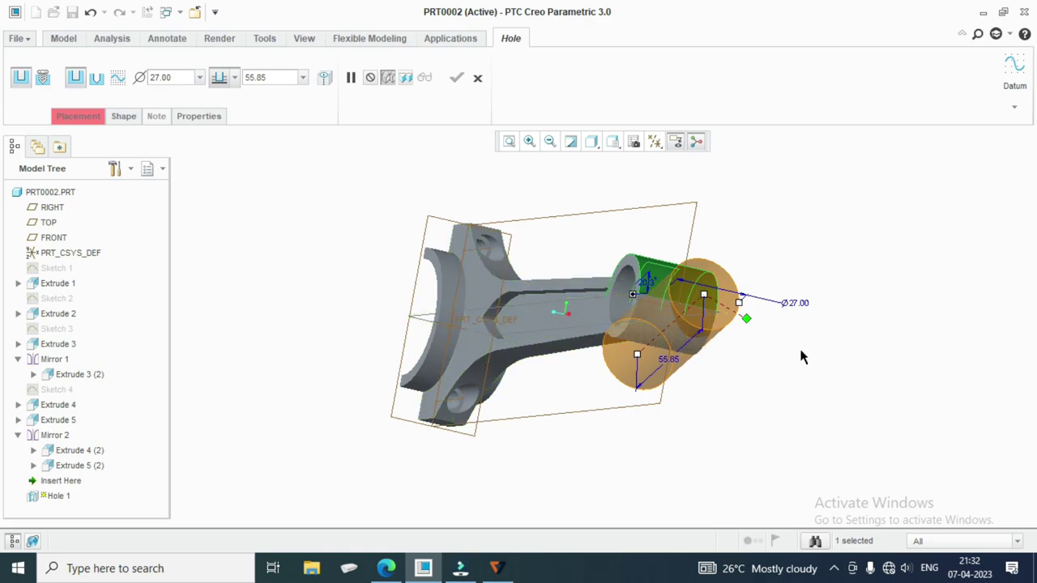
drag(746, 318, 691, 223)
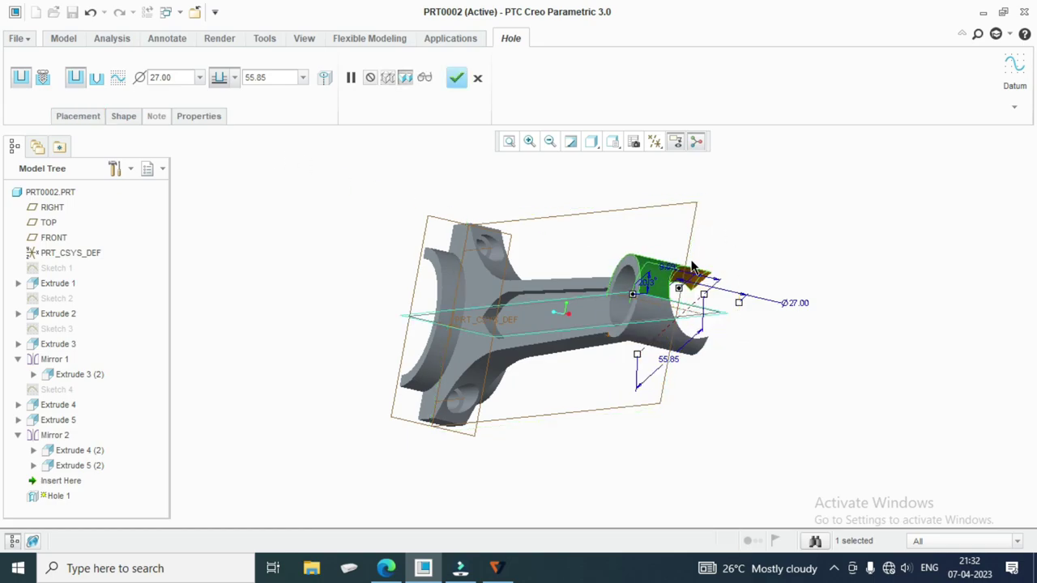
scroll(744, 309, up, 3)
middle_drag(744, 310, 729, 327)
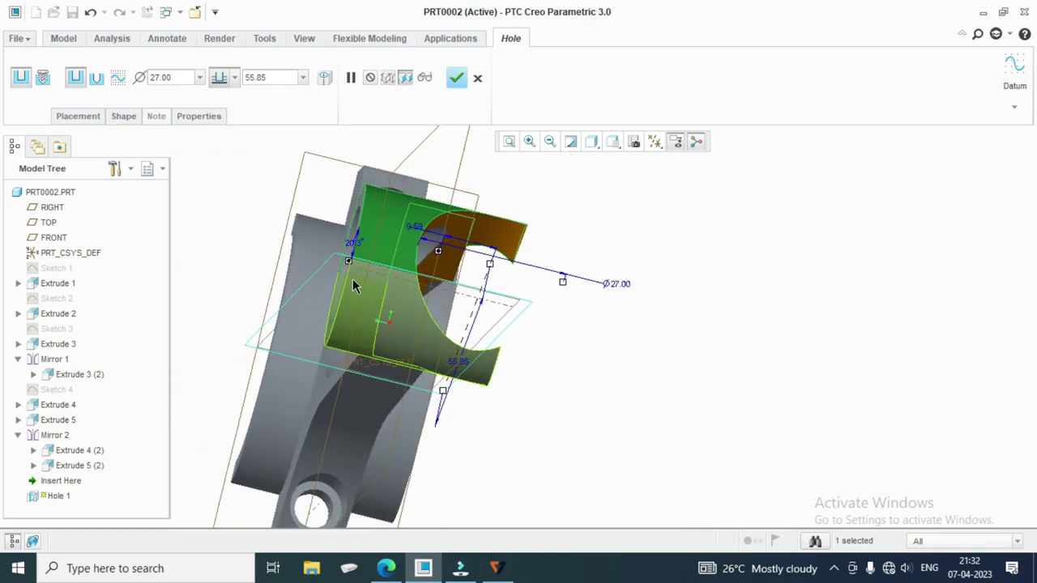
Set the hole's offset to 8 and its diameter to 4.00, aligned with the boss axis.
double_click(416, 222)
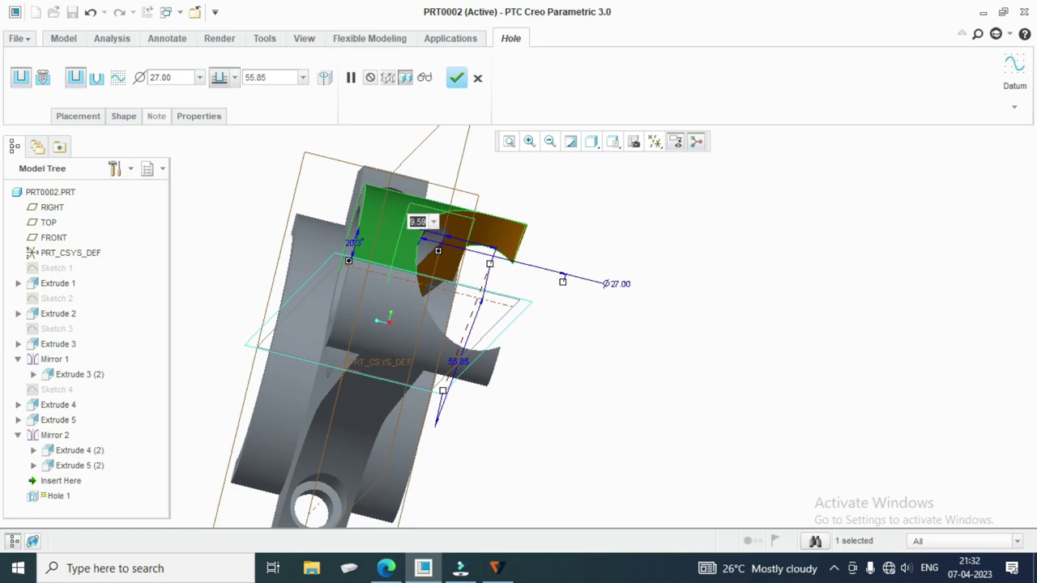
text(8)
key(Return)
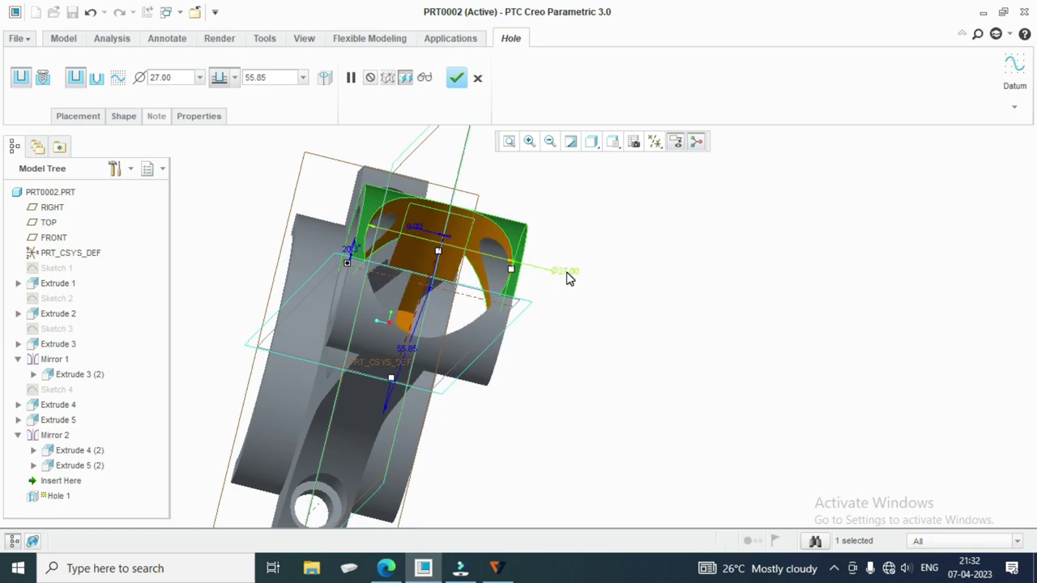
double_click(567, 273)
text(4)
key(Return)
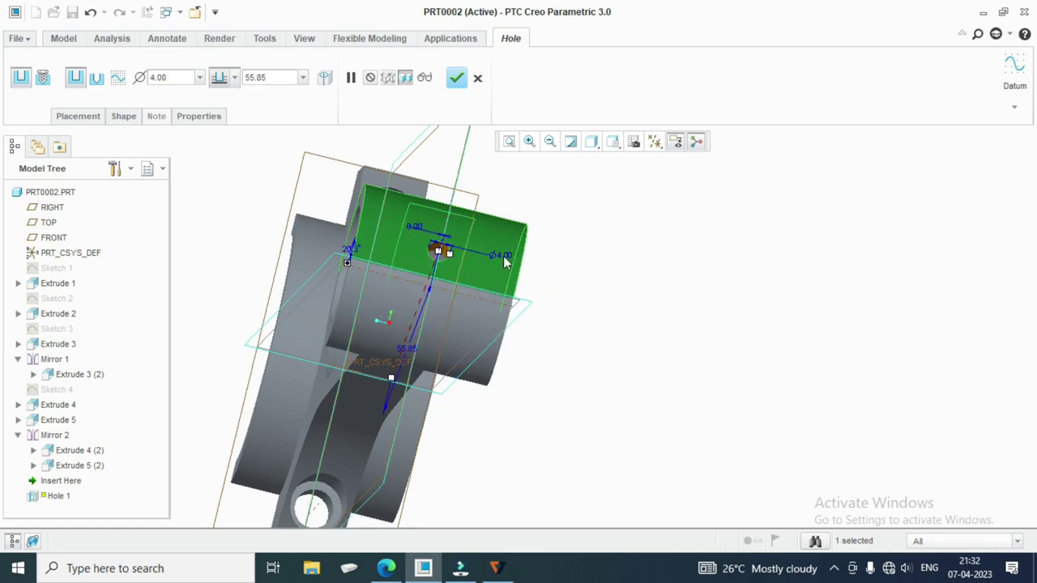
mouse_move(560, 389)
middle_down()
mouse_move(697, 385)
mouse_move(779, 412)
middle_up()
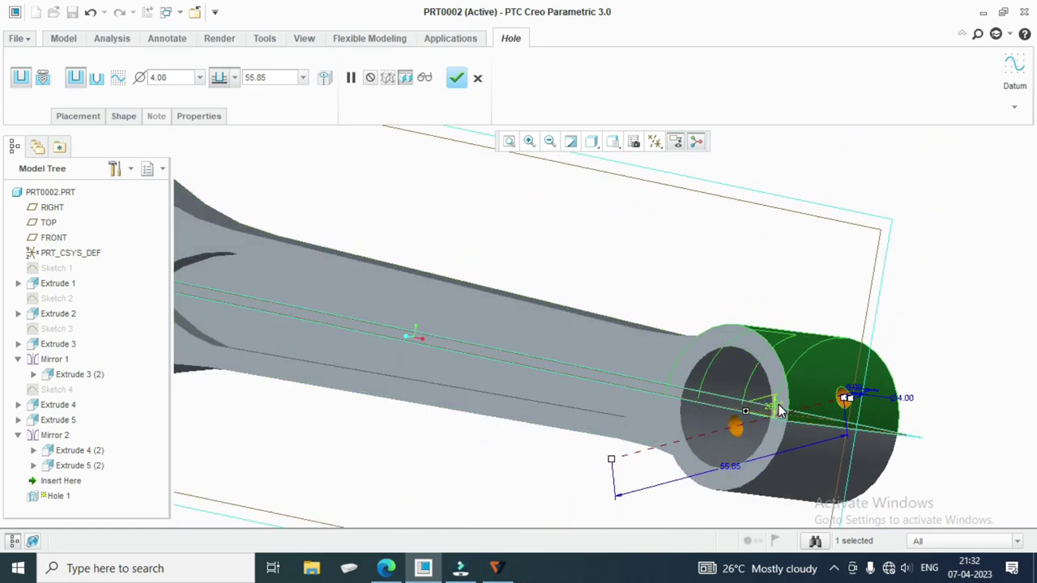
click(780, 412)
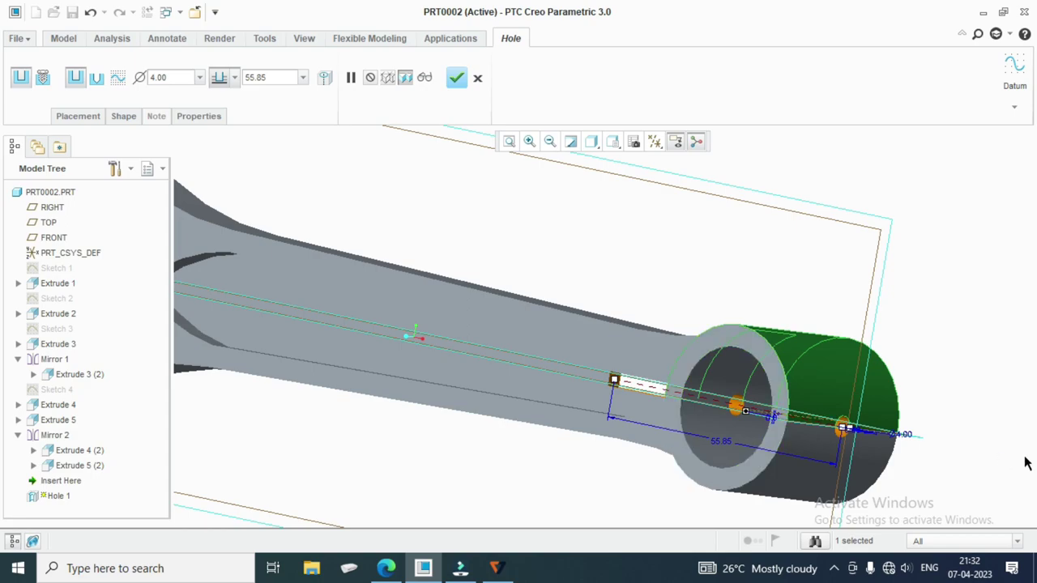
Set the hole depth to To Next in the Shape settings.
click(123, 116)
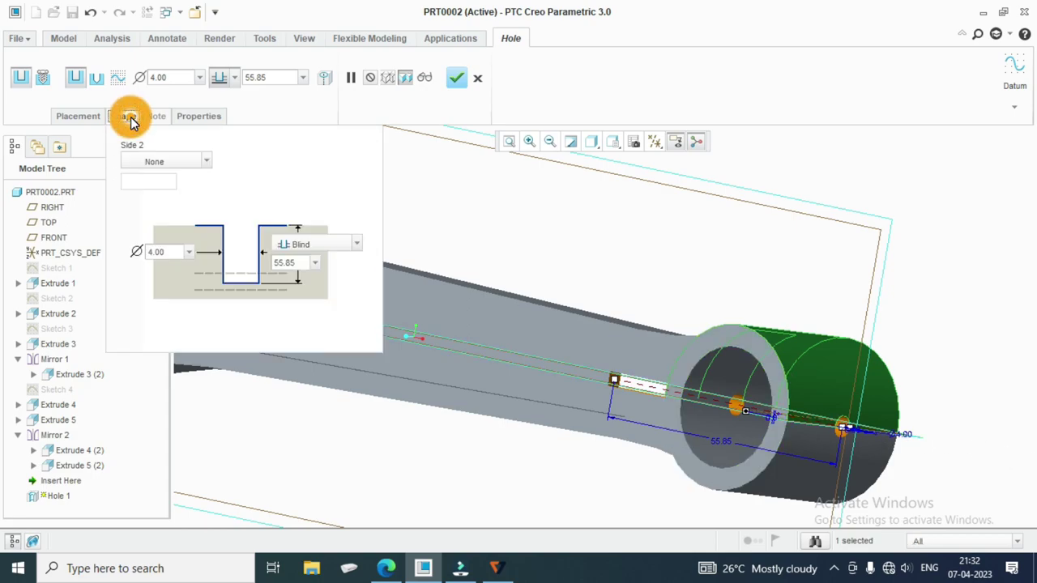
click(333, 243)
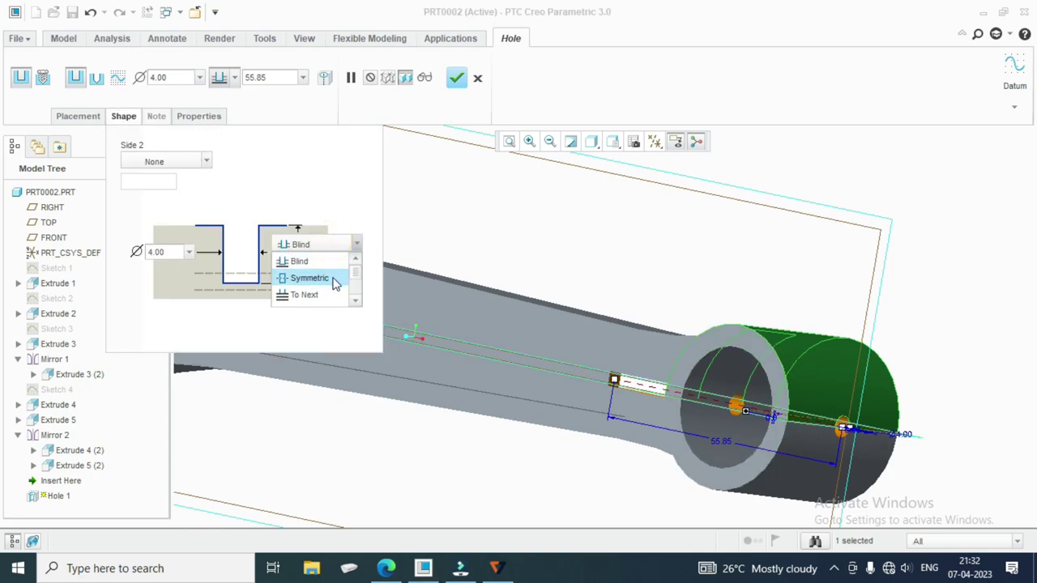
click(333, 294)
mouse_move(735, 313)
middle_down()
mouse_move(796, 327)
mouse_move(773, 326)
middle_up()
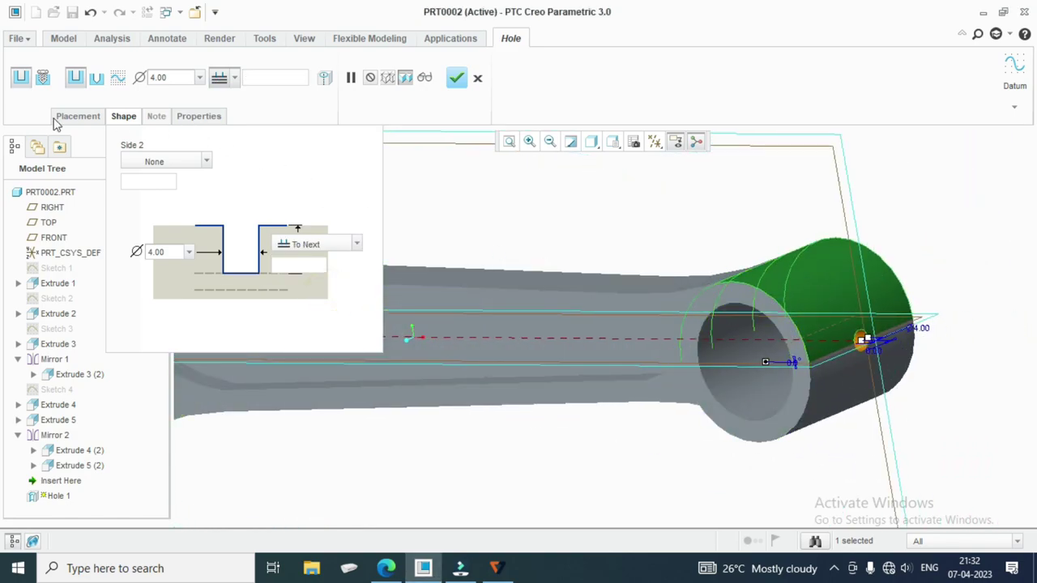
Make it a standard hole with a 90° countersink of 8.00 diameter, after an invalid value of 4.
click(97, 77)
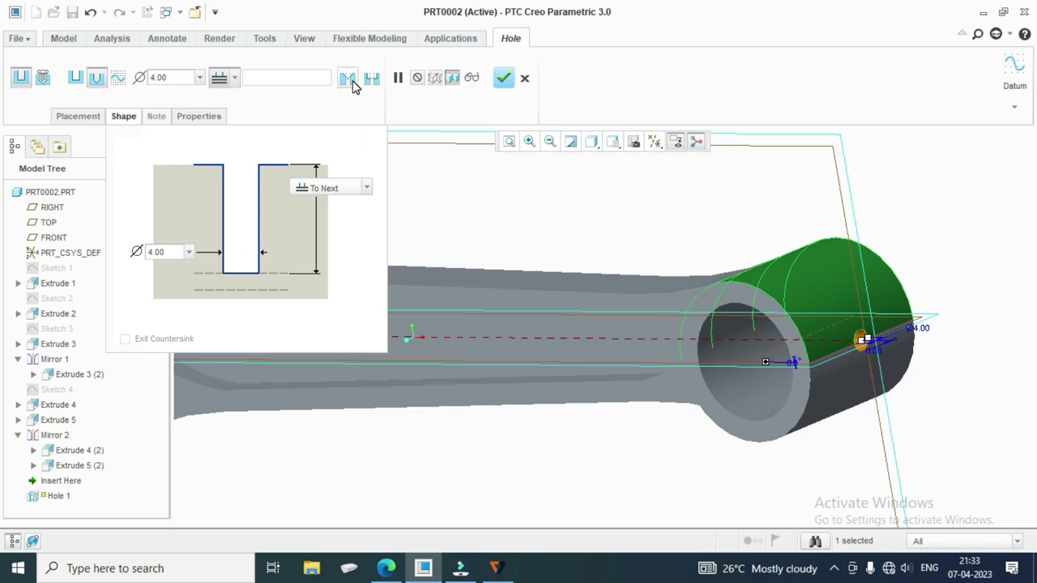
click(346, 78)
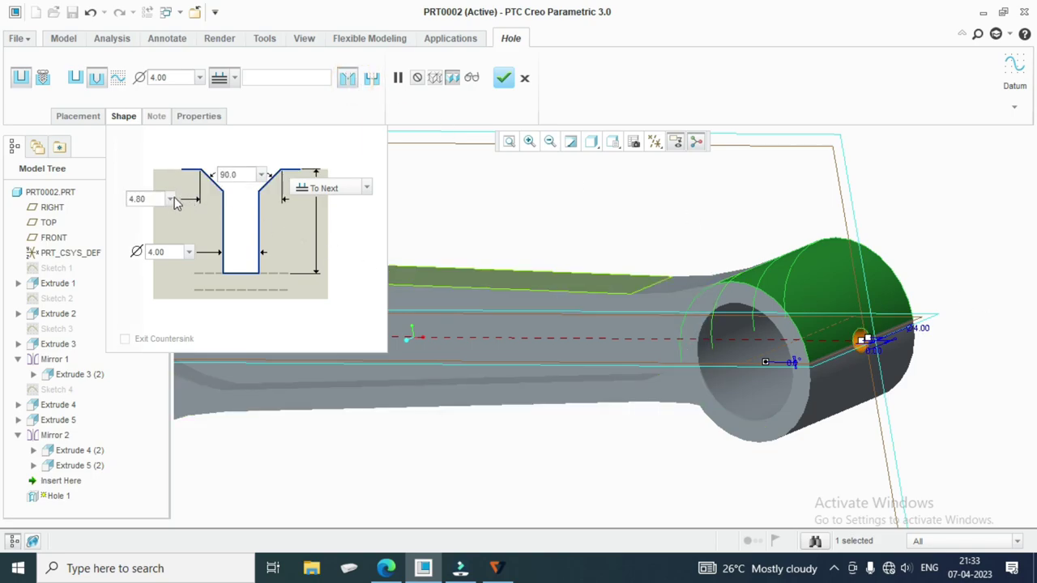
double_click(155, 198)
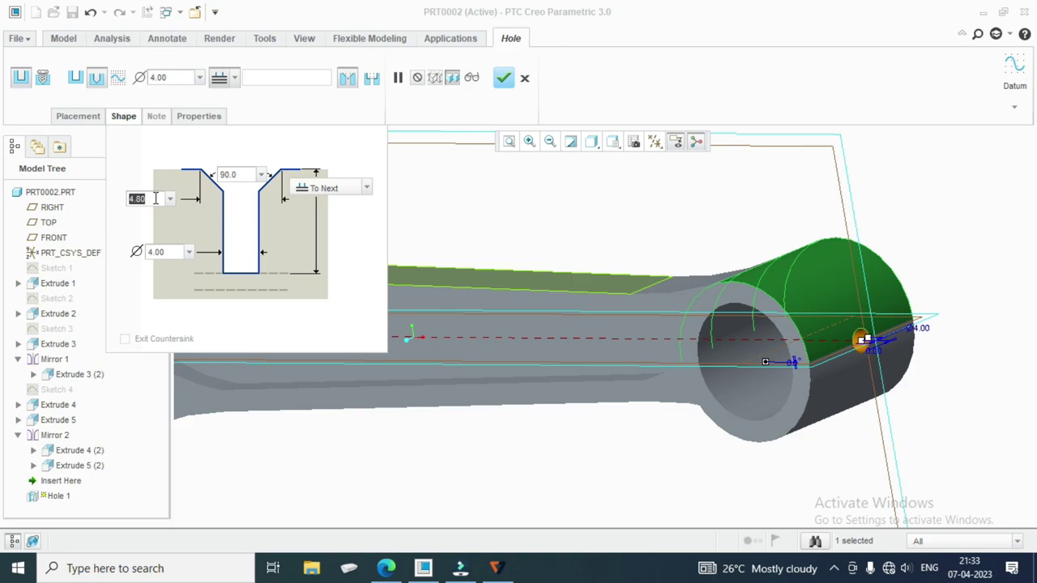
text(4)
key(Return)
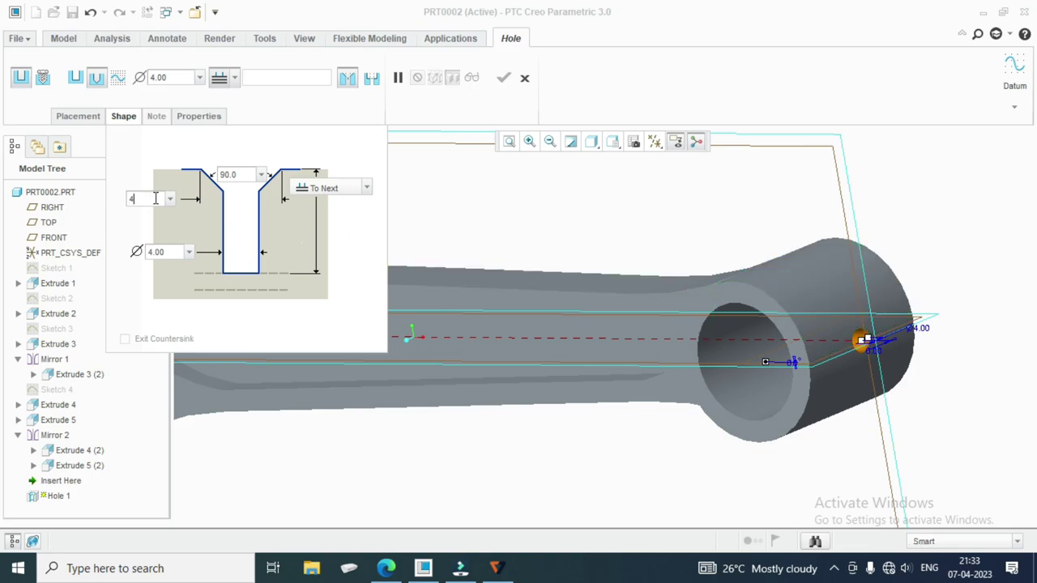
click(243, 304)
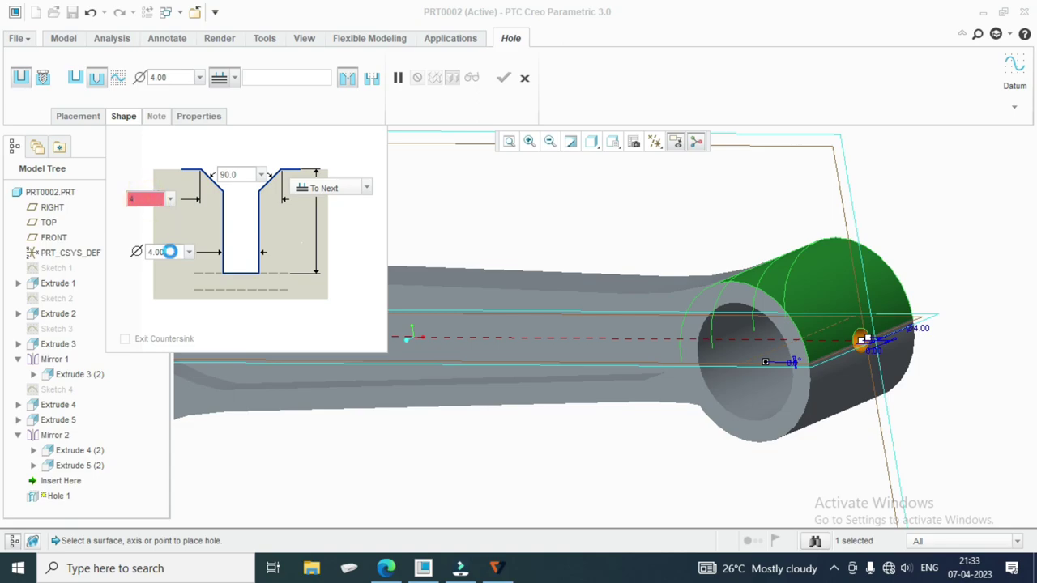
click(168, 252)
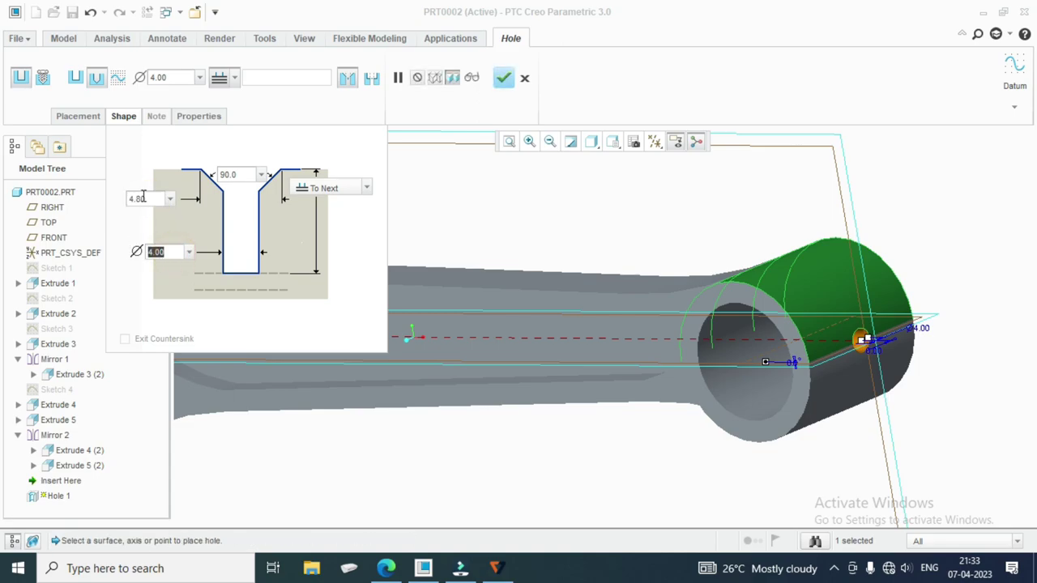
click(143, 200)
click(149, 200)
text(8)
key(Return)
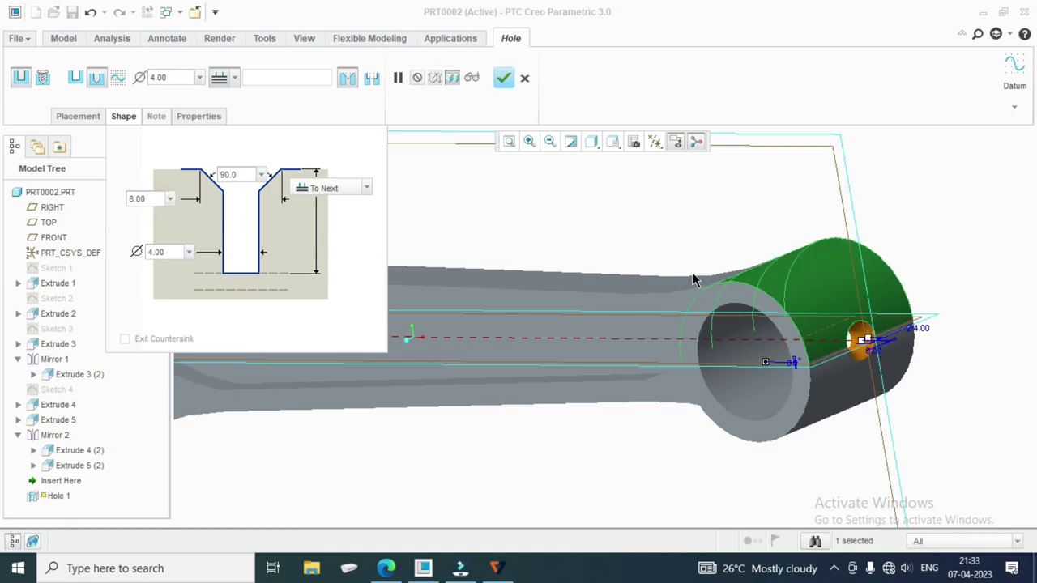
scroll(844, 342, up, 2)
scroll(805, 322, up, 2)
scroll(782, 359, down, 2)
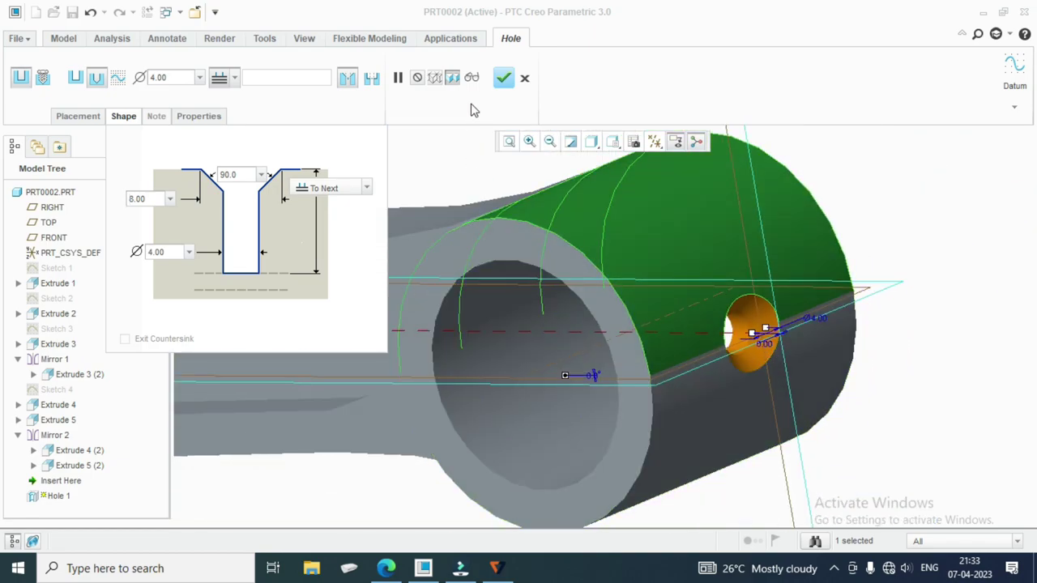
Complete the countersunk Hole 1 feature on the boss.
click(502, 79)
scroll(926, 375, down, 2)
scroll(921, 398, down, 3)
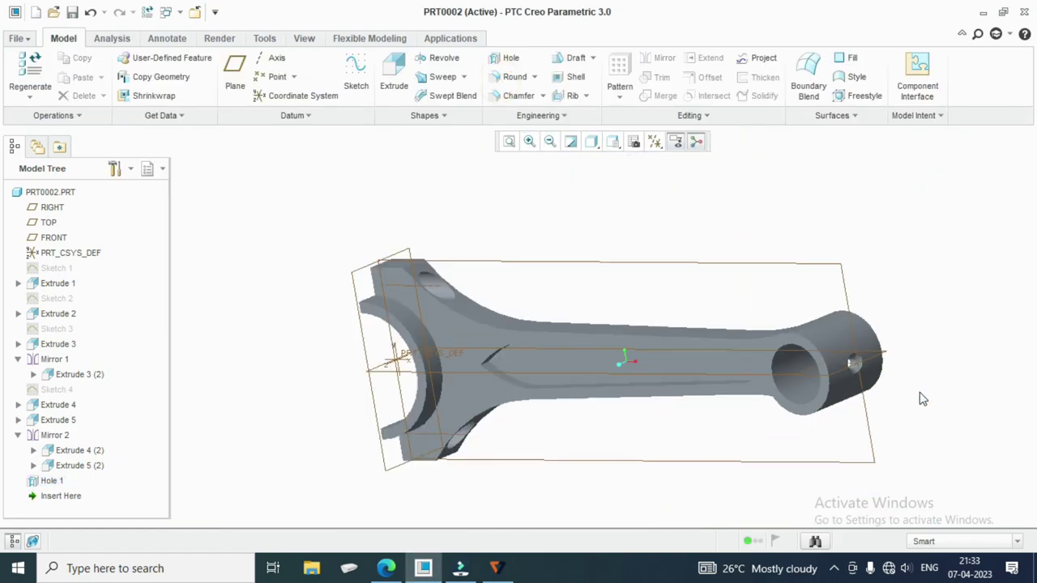
scroll(923, 408, down, 2)
middle_drag(882, 340, 840, 349)
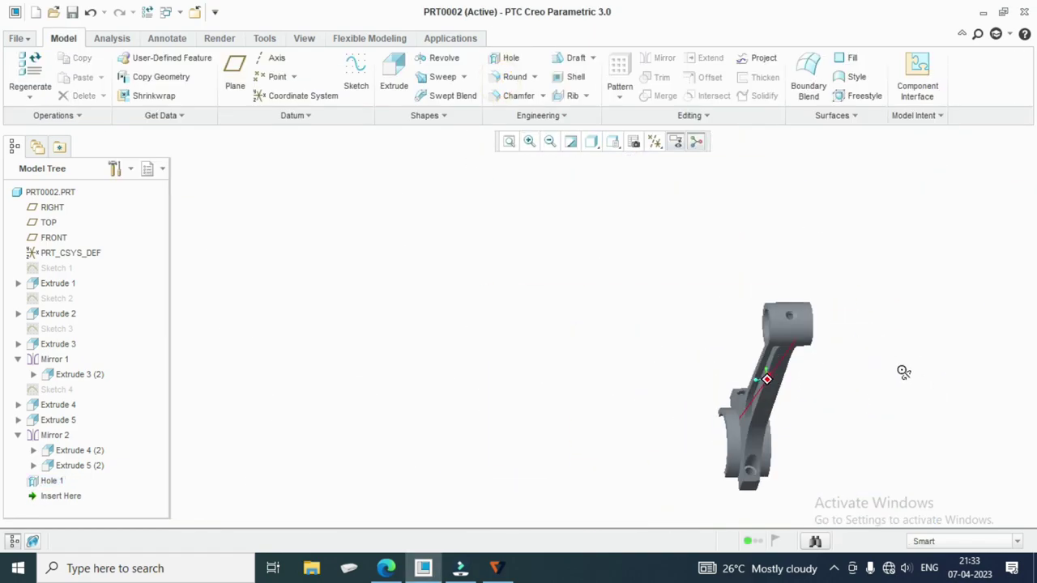
scroll(728, 263, up, 2)
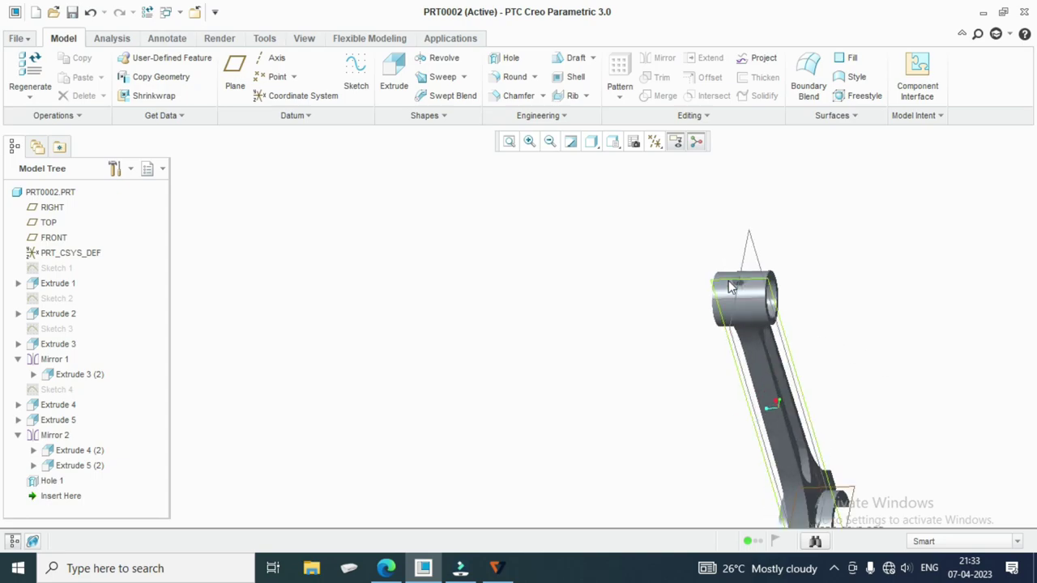
Create a planar cross-section through the TOP plane to inspect the countersink.
click(731, 366)
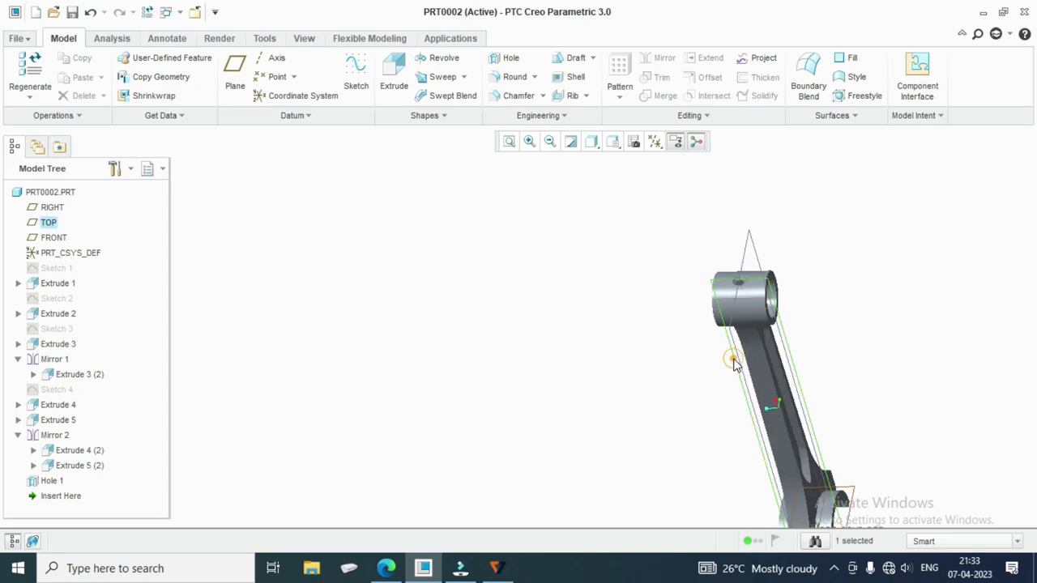
click(304, 38)
click(446, 89)
click(467, 115)
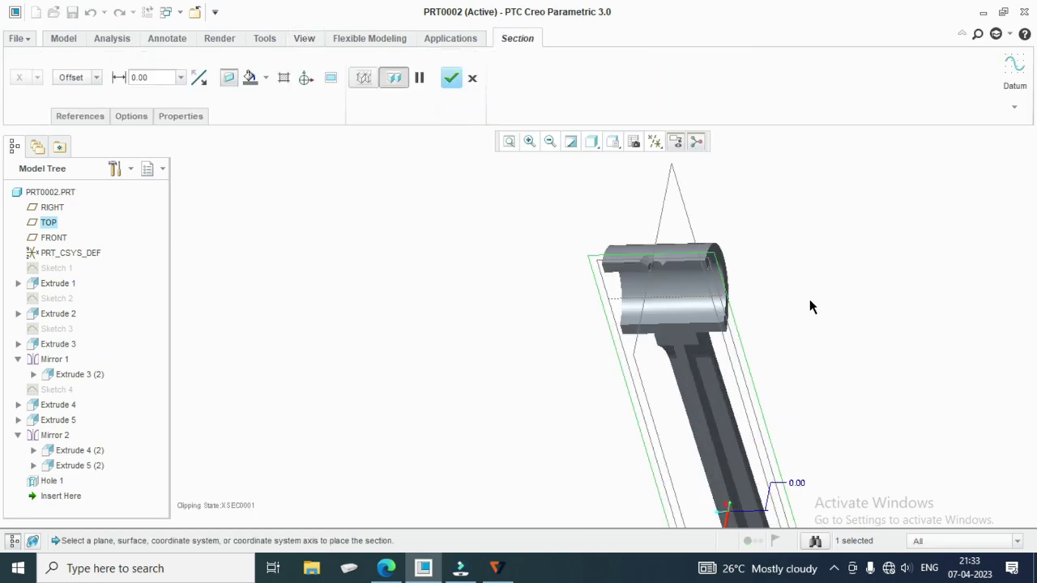
scroll(807, 283, up, 2)
scroll(680, 150, up, 2)
scroll(685, 202, up, 3)
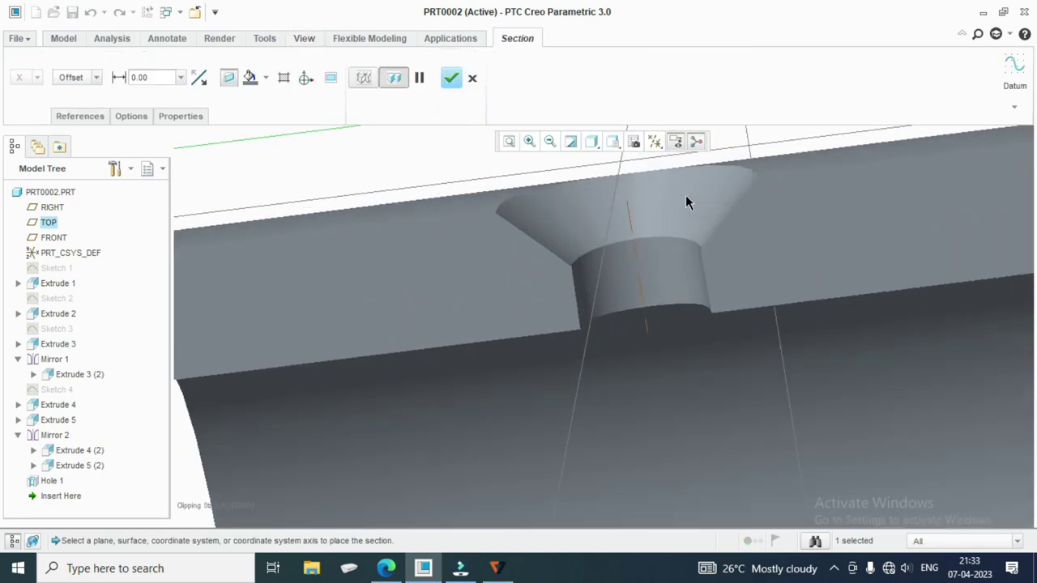
click(453, 81)
scroll(492, 234, down, 3)
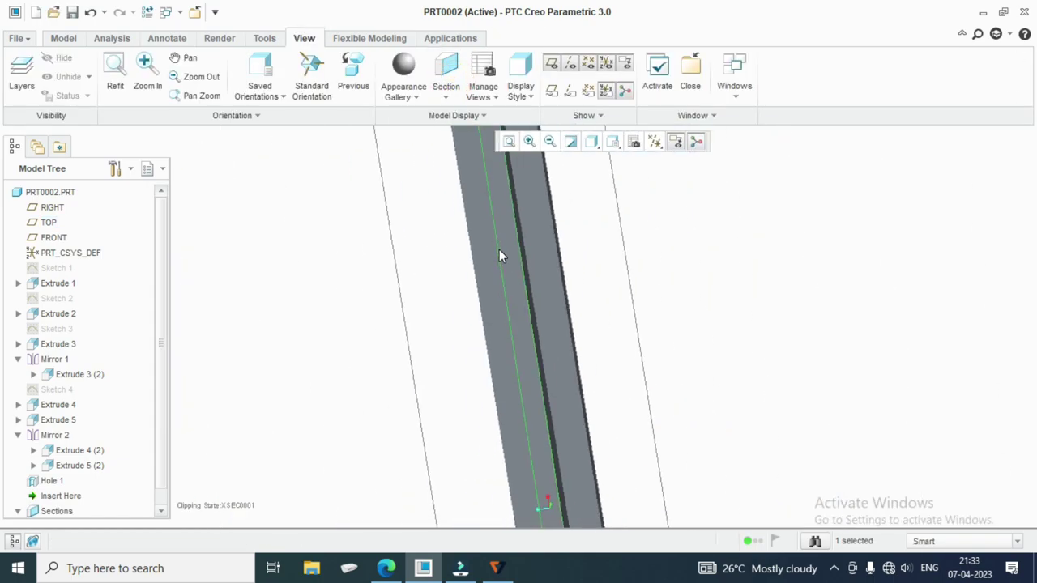
scroll(499, 249, down, 2)
scroll(580, 292, down, 2)
mouse_move(594, 299)
middle_down()
mouse_move(613, 324)
mouse_move(672, 290)
middle_up()
scroll(85, 482, down, 1)
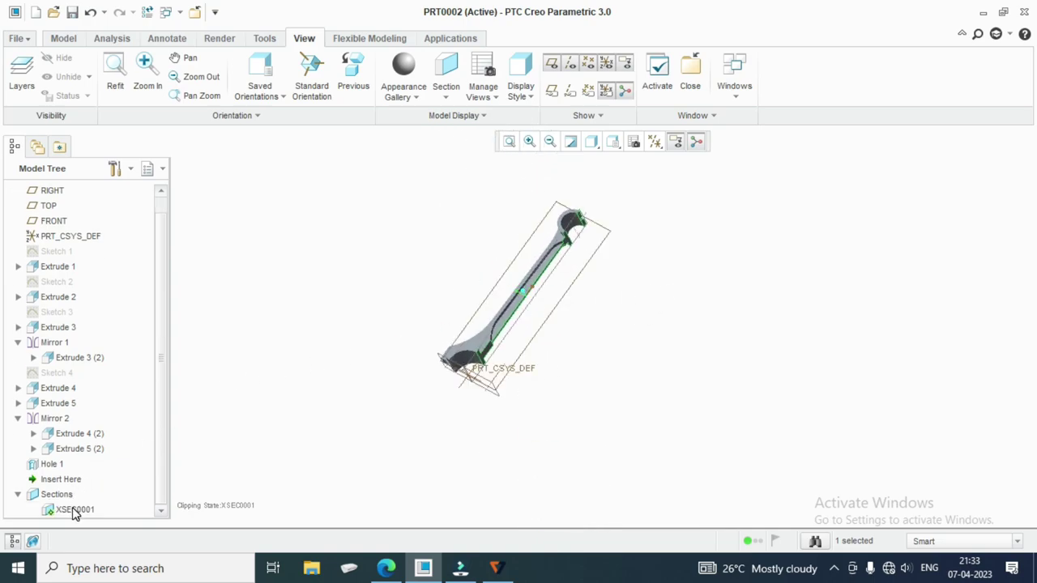
Delete the XSEC0001 section from the model tree and confirm.
right_click(74, 513)
click(129, 440)
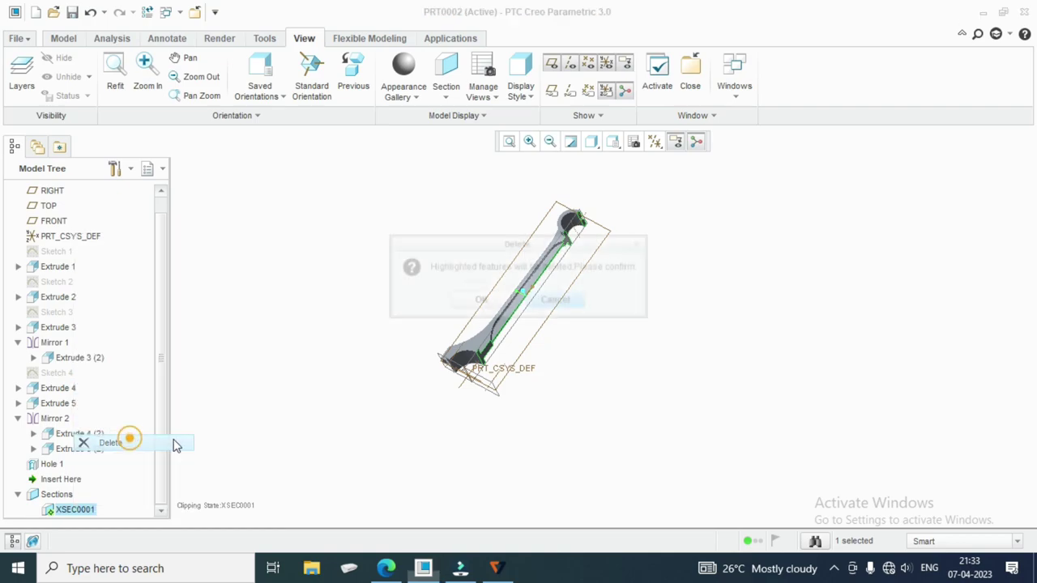
click(482, 300)
click(736, 322)
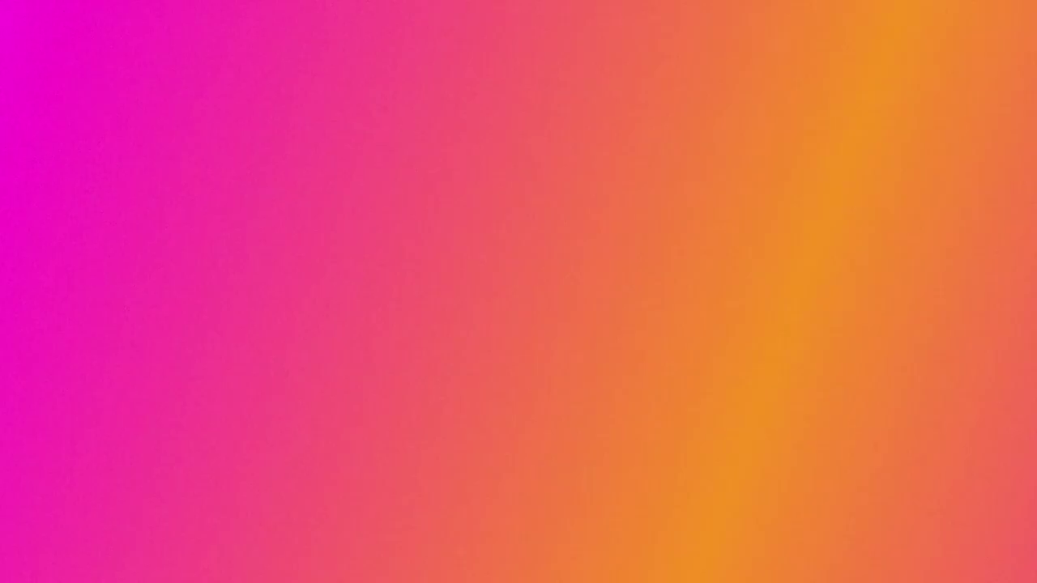